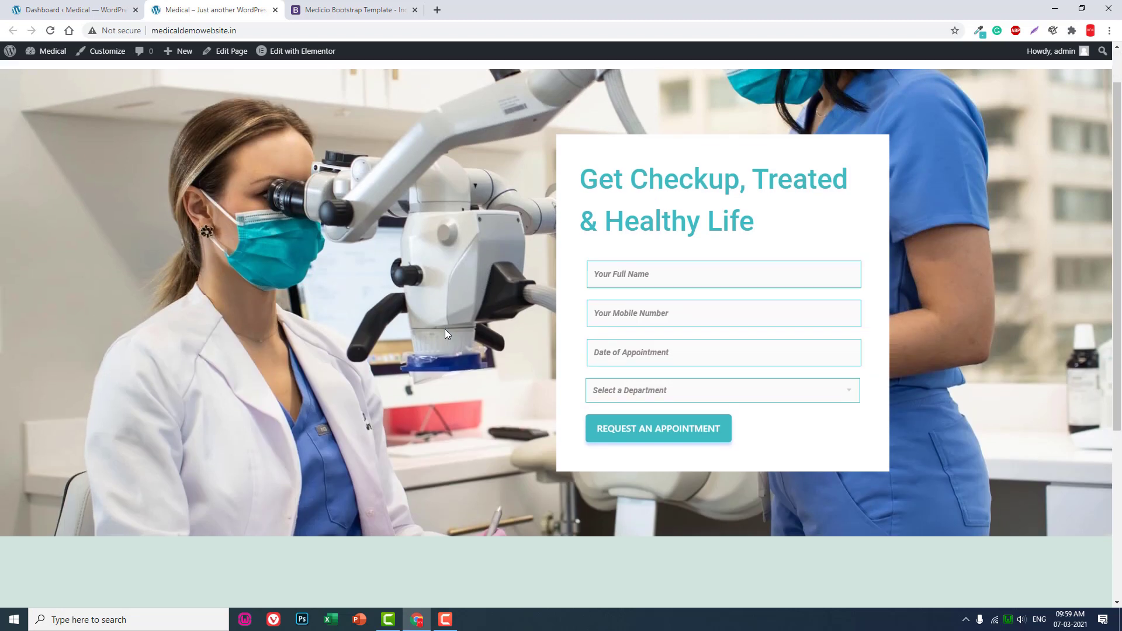
Examine the medical site's homepage, and compare it with the Medicio template's feature cards, emergency banner and About Us section.
scroll(409, 319, up, 4)
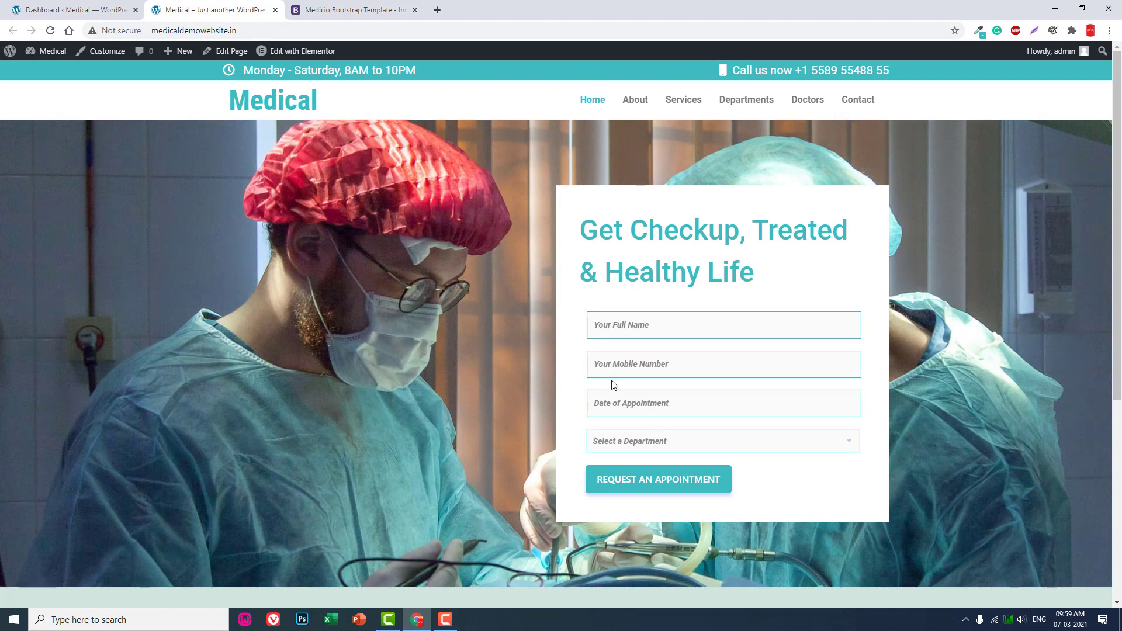
scroll(613, 385, down, 2)
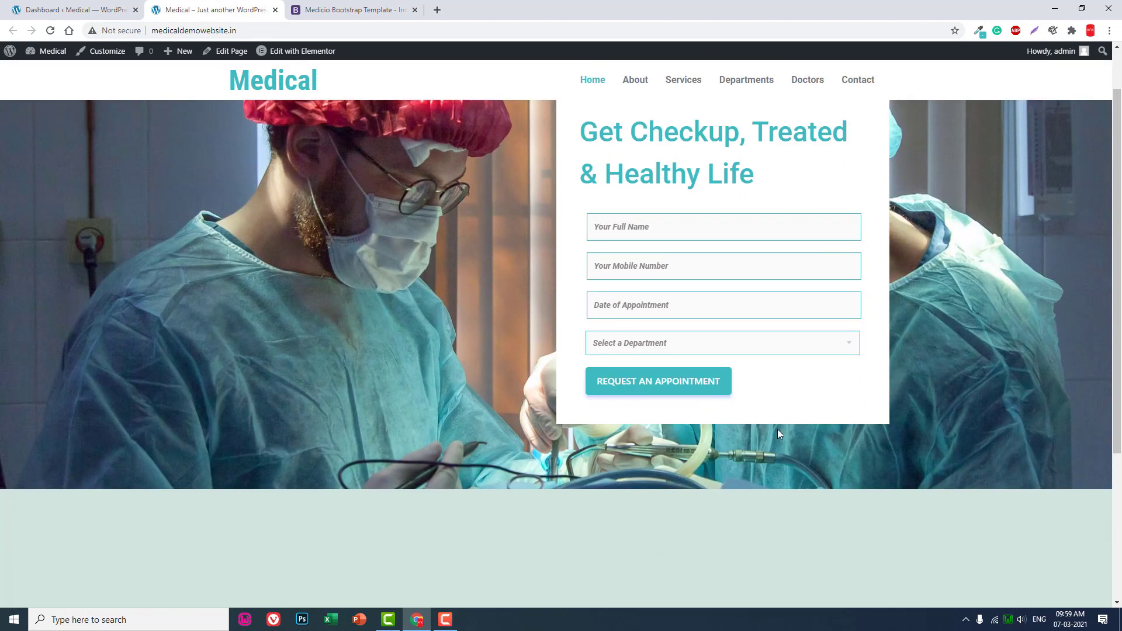
scroll(759, 402, down, 4)
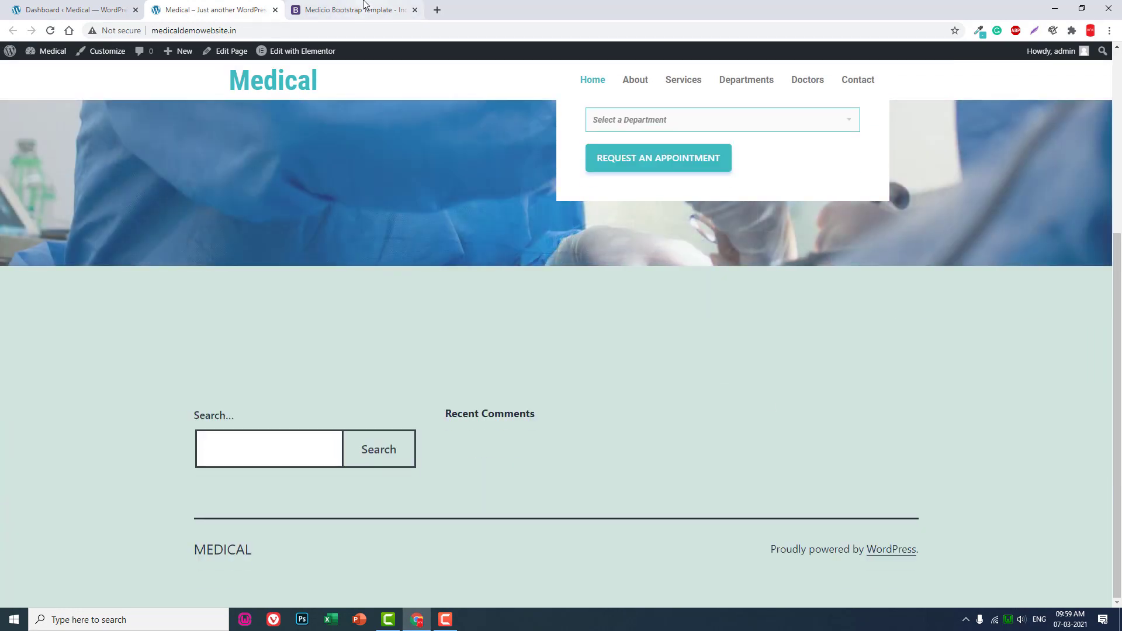
key(ctrl+Tab)
scroll(567, 296, down, 6)
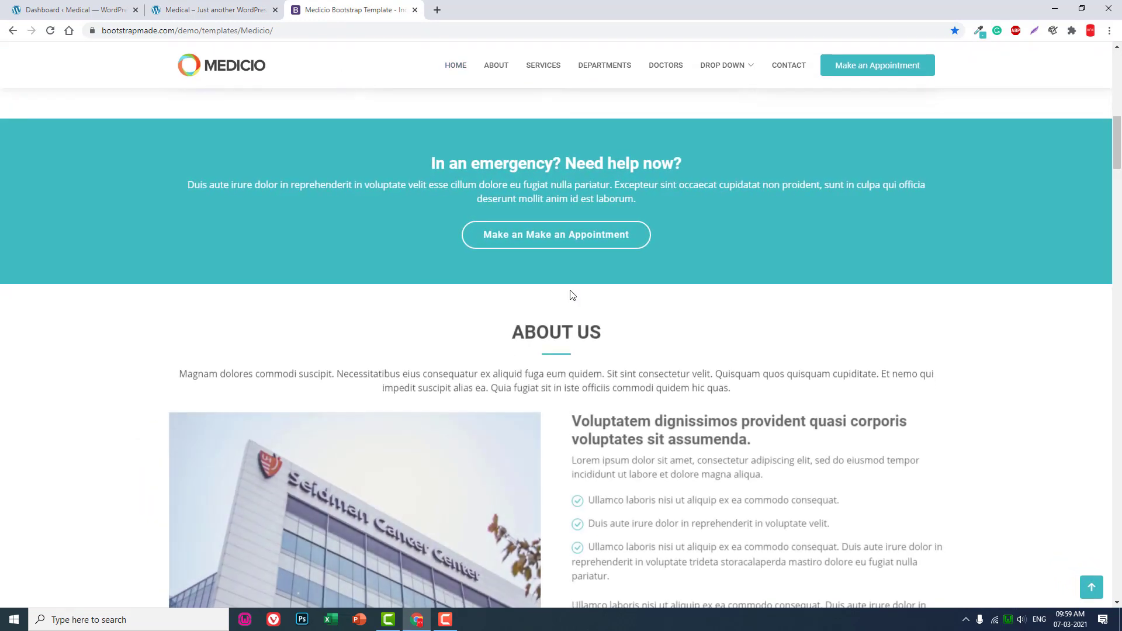
scroll(573, 294, up, 3)
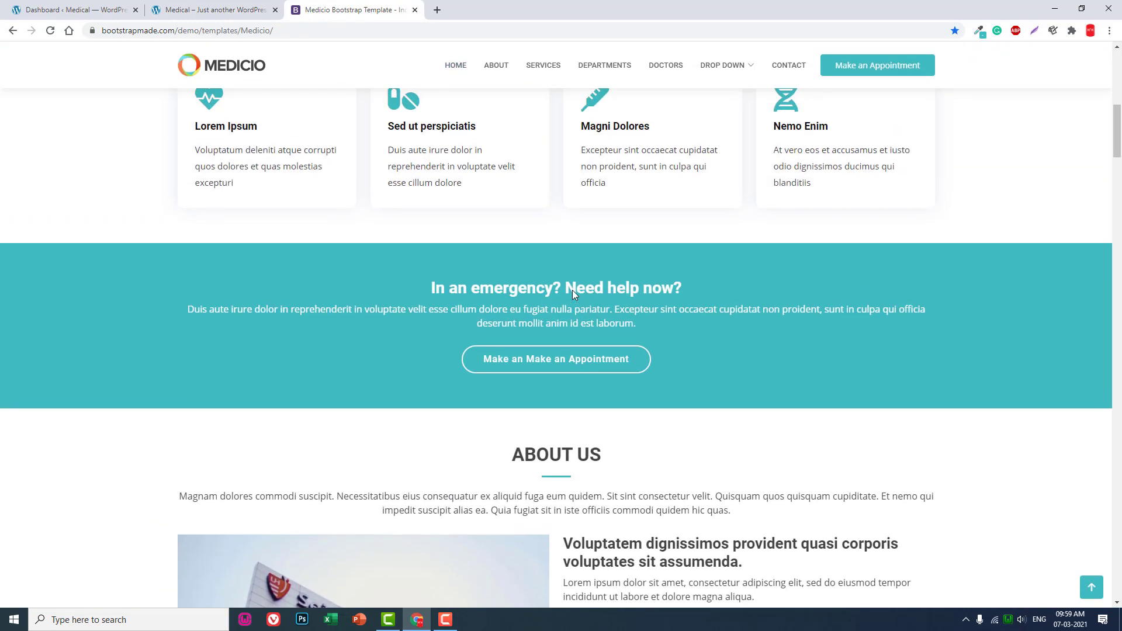
scroll(571, 295, down, 4)
scroll(573, 293, up, 5)
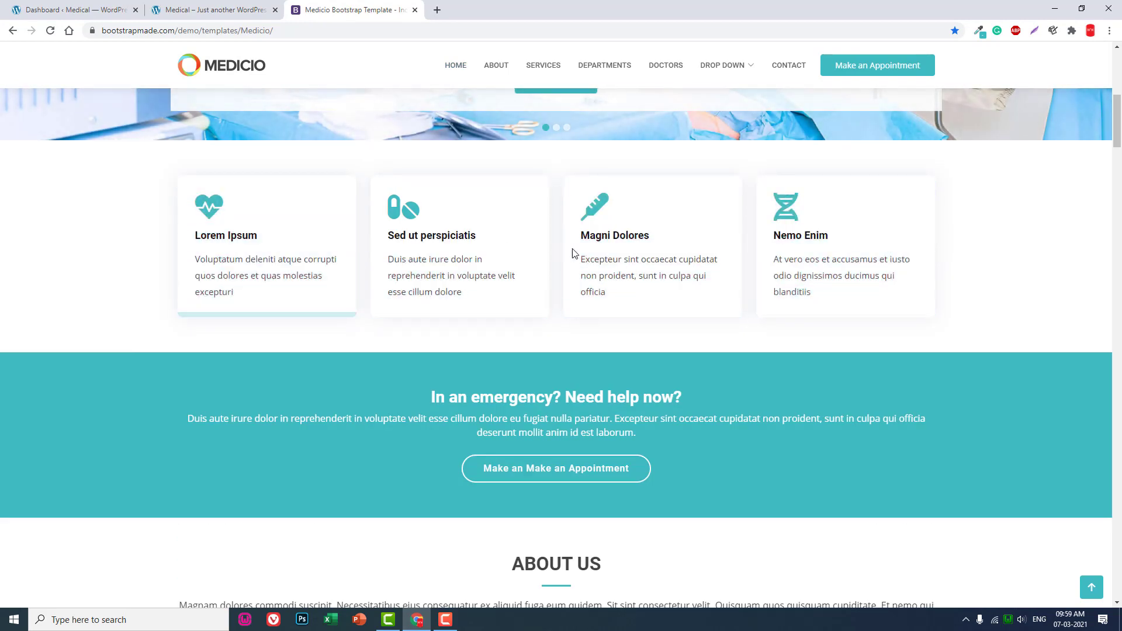
scroll(572, 251, down, 12)
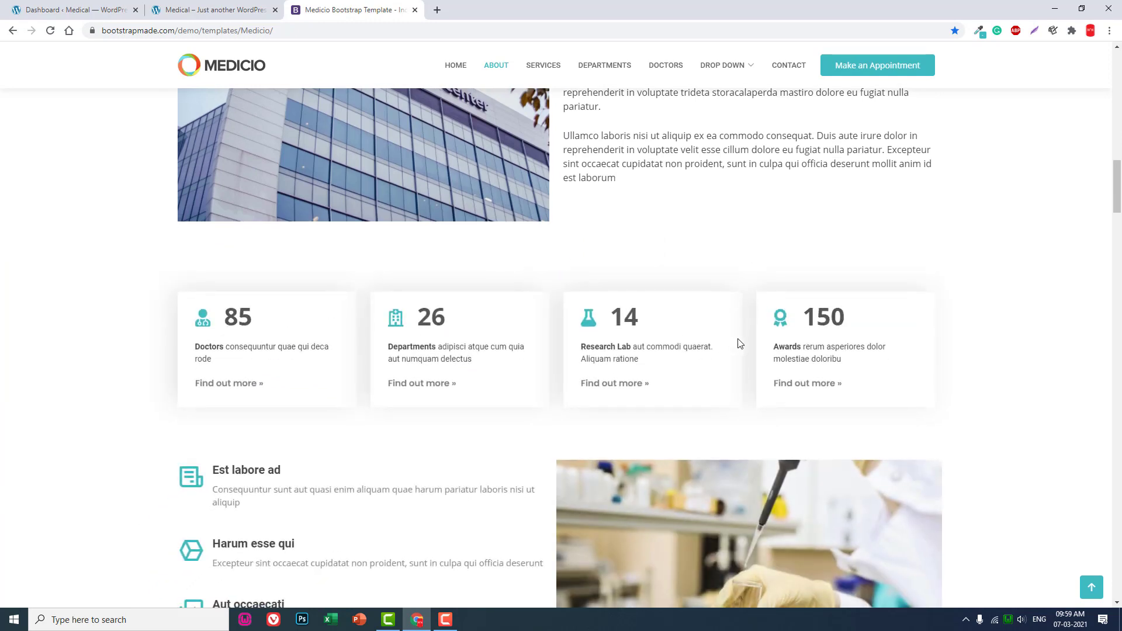
scroll(739, 343, up, 11)
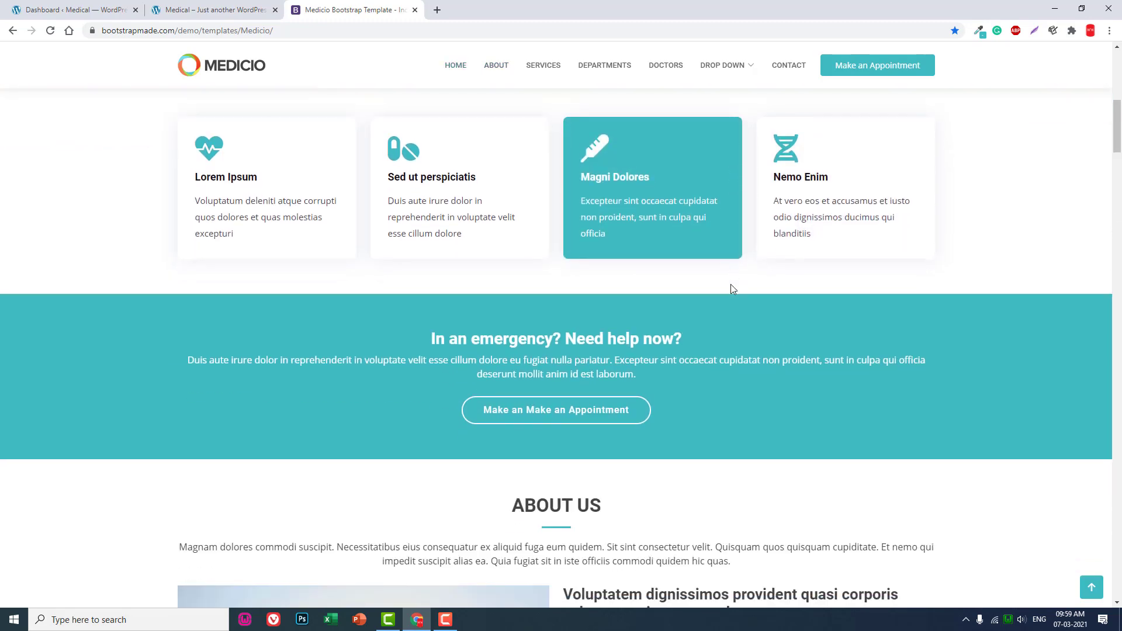
scroll(730, 284, down, 3)
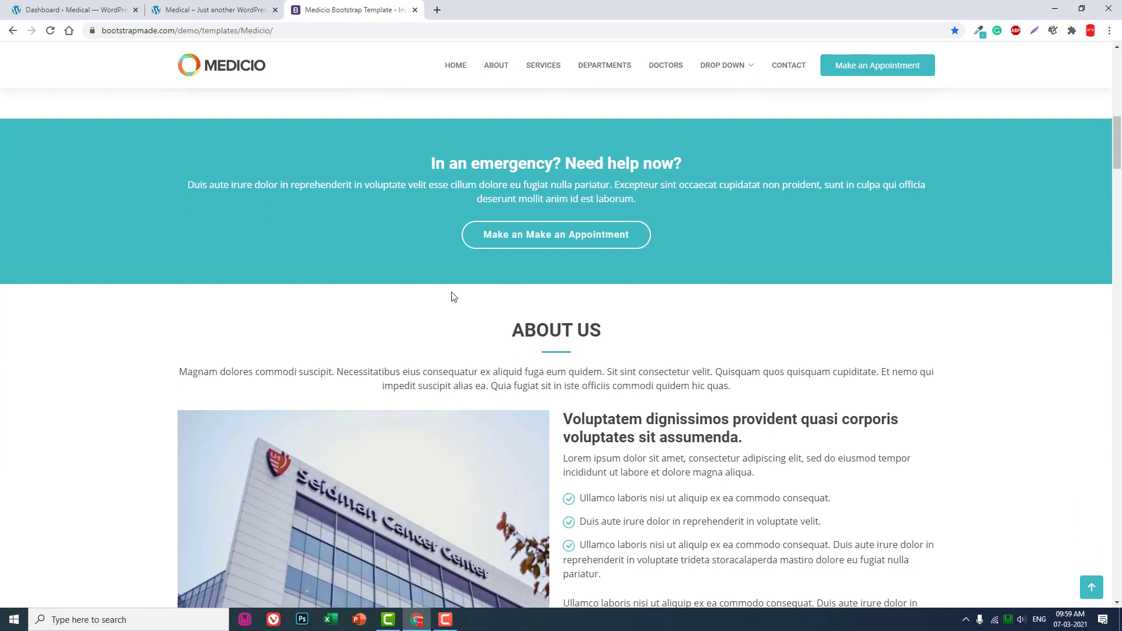
scroll(454, 298, up, 4)
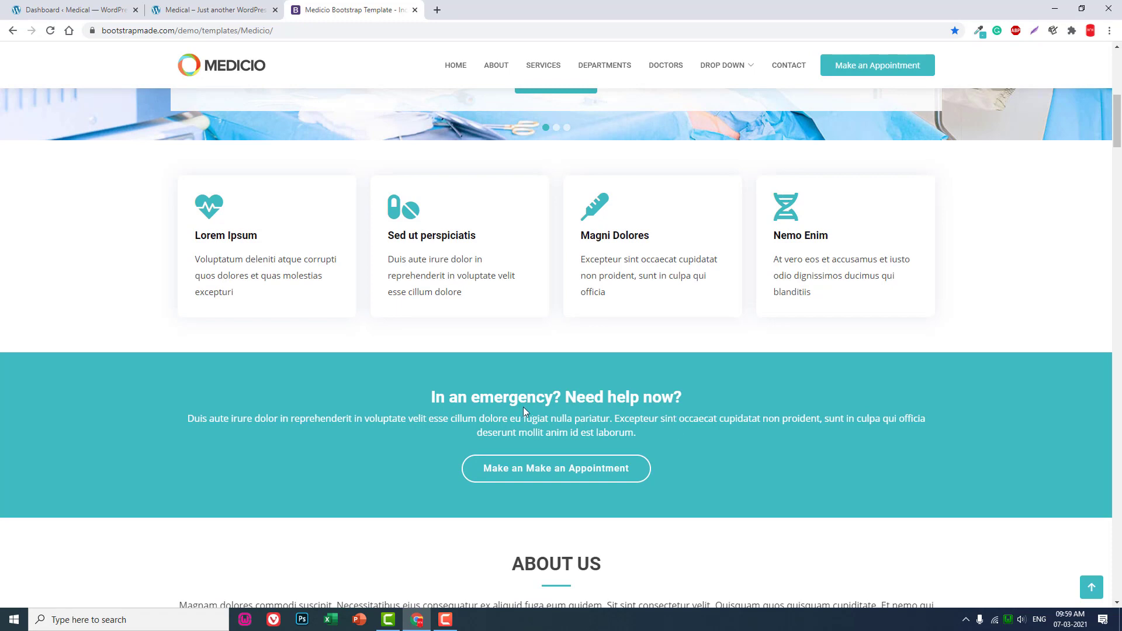
drag(520, 408, 721, 408)
scroll(723, 408, down, 4)
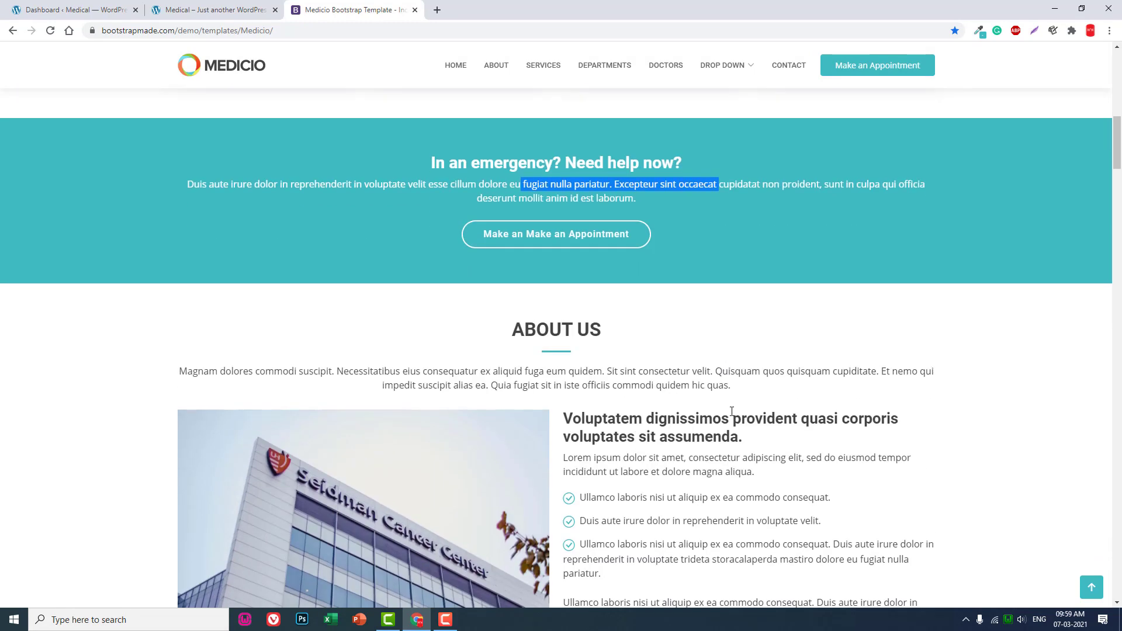
scroll(489, 352, down, 2)
scroll(501, 358, up, 8)
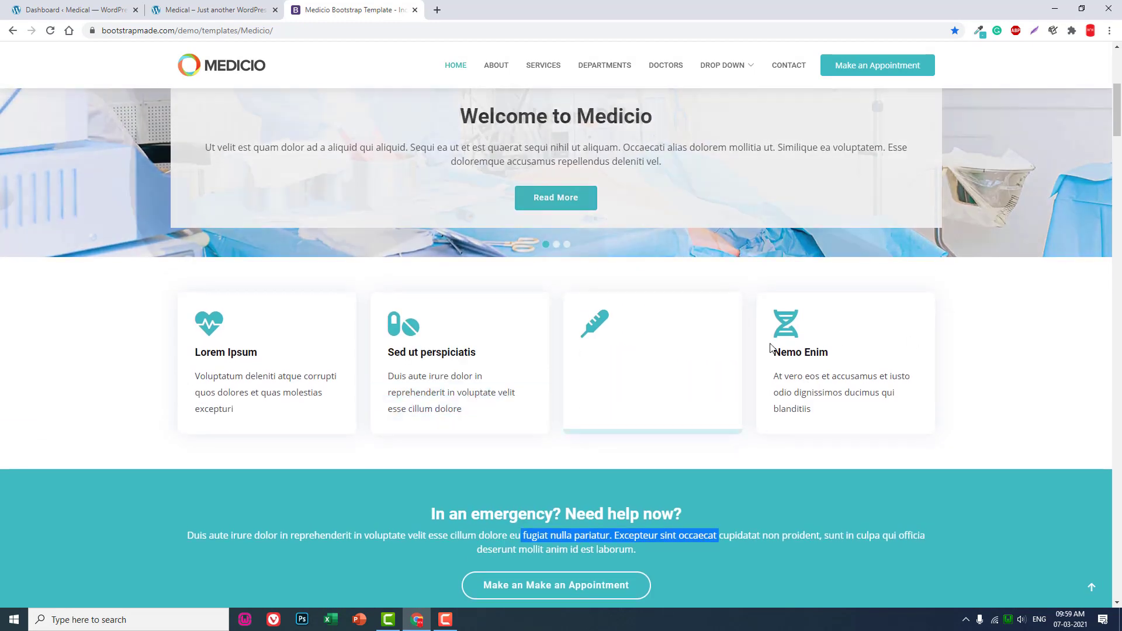
Open the medical site's homepage for editing in Elementor, glancing at the Medicio template while the editor loads.
click(38, 9)
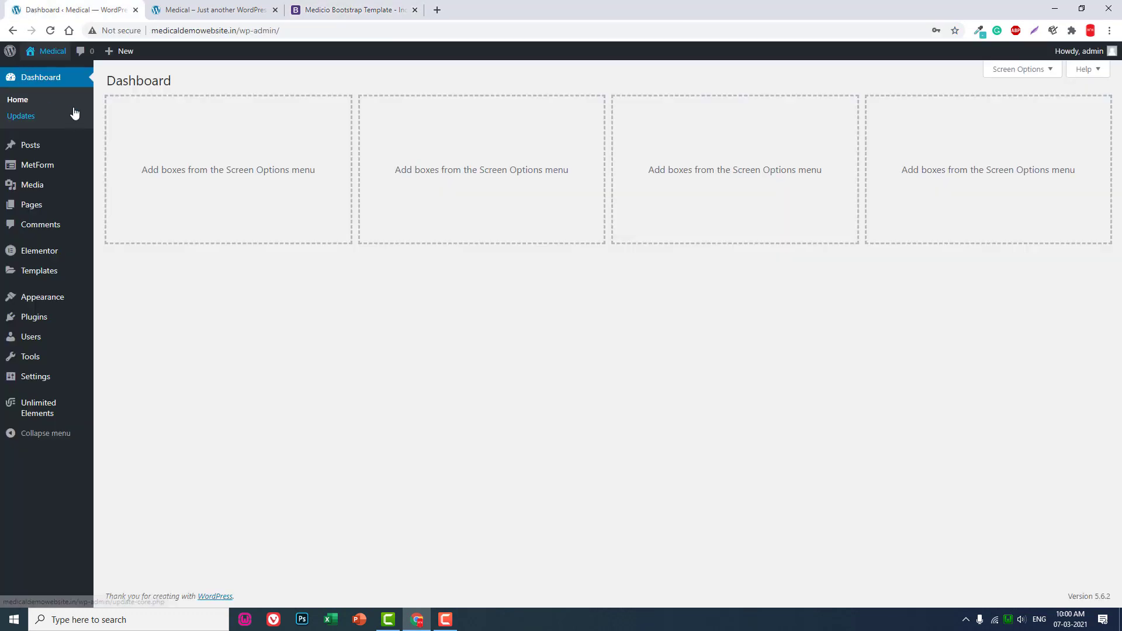
click(188, 8)
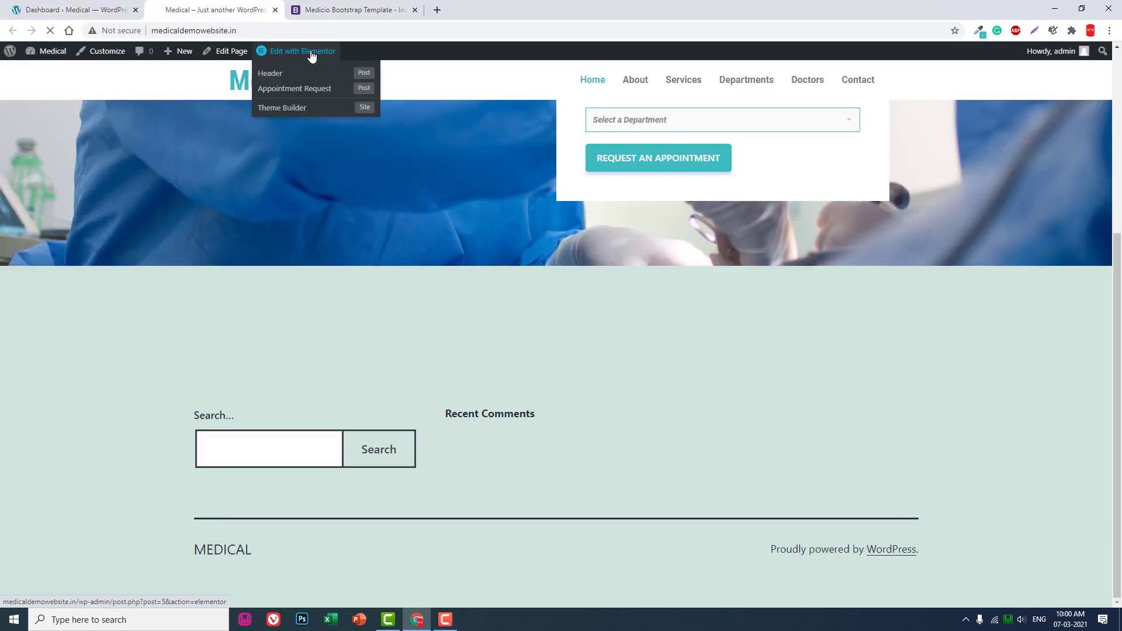
click(312, 55)
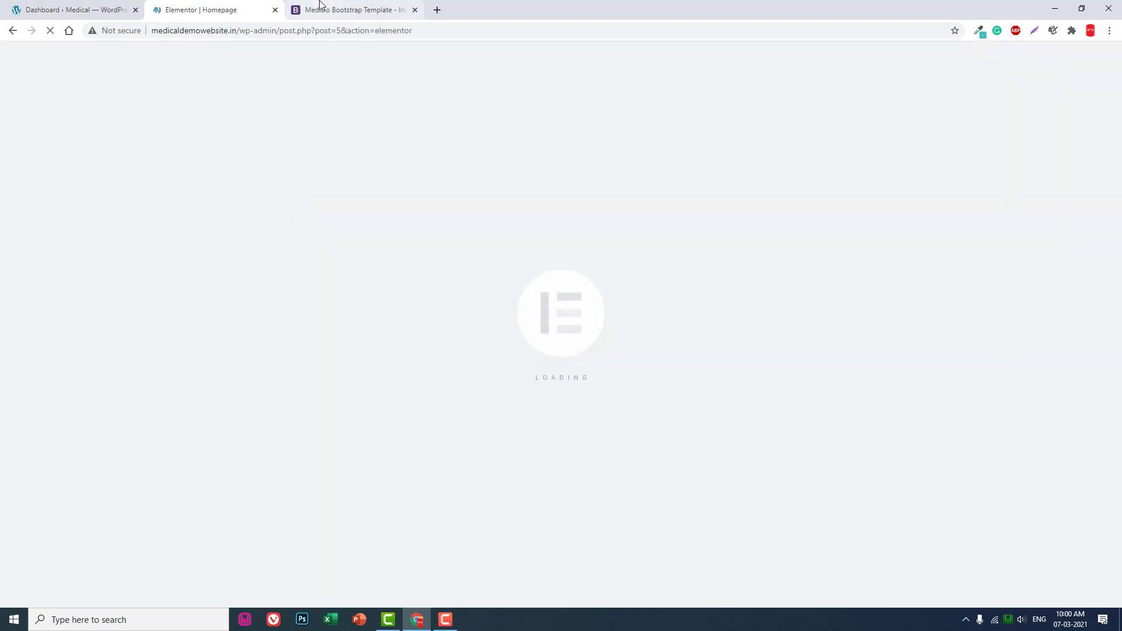
click(321, 7)
scroll(313, 229, down, 10)
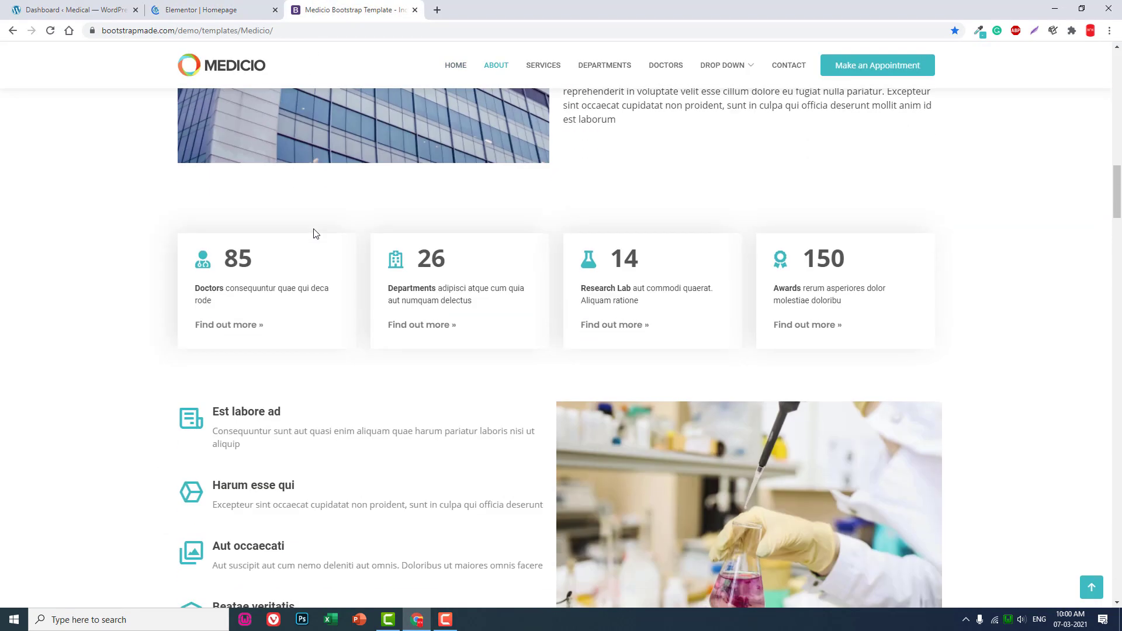
click(185, 7)
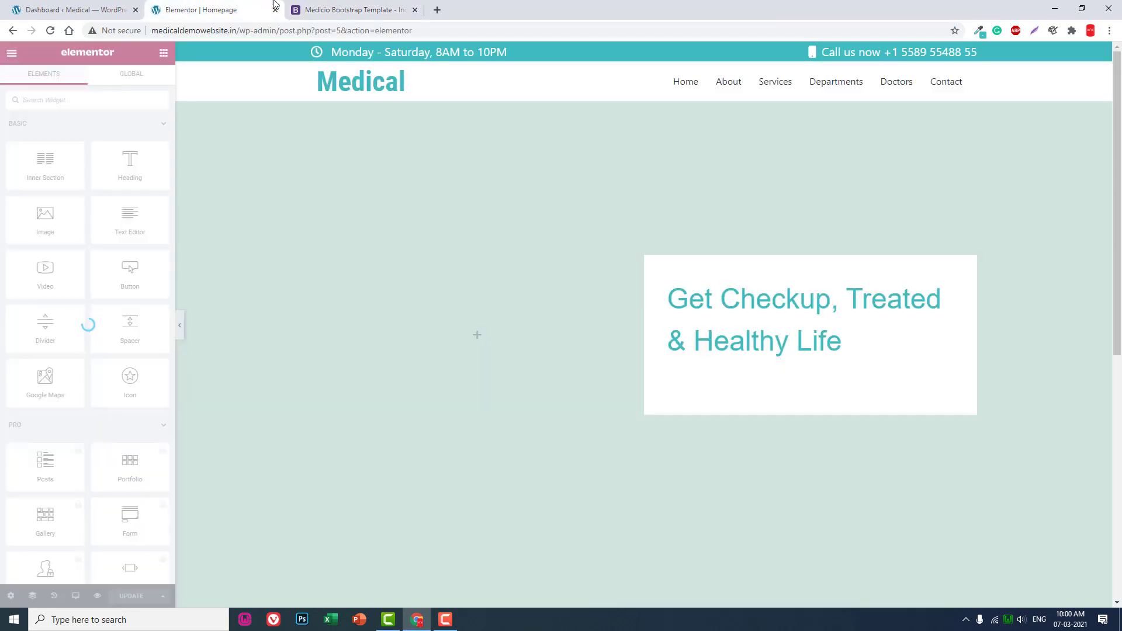
Add a new section with four equal columns below the hero slider.
scroll(455, 349, down, 7)
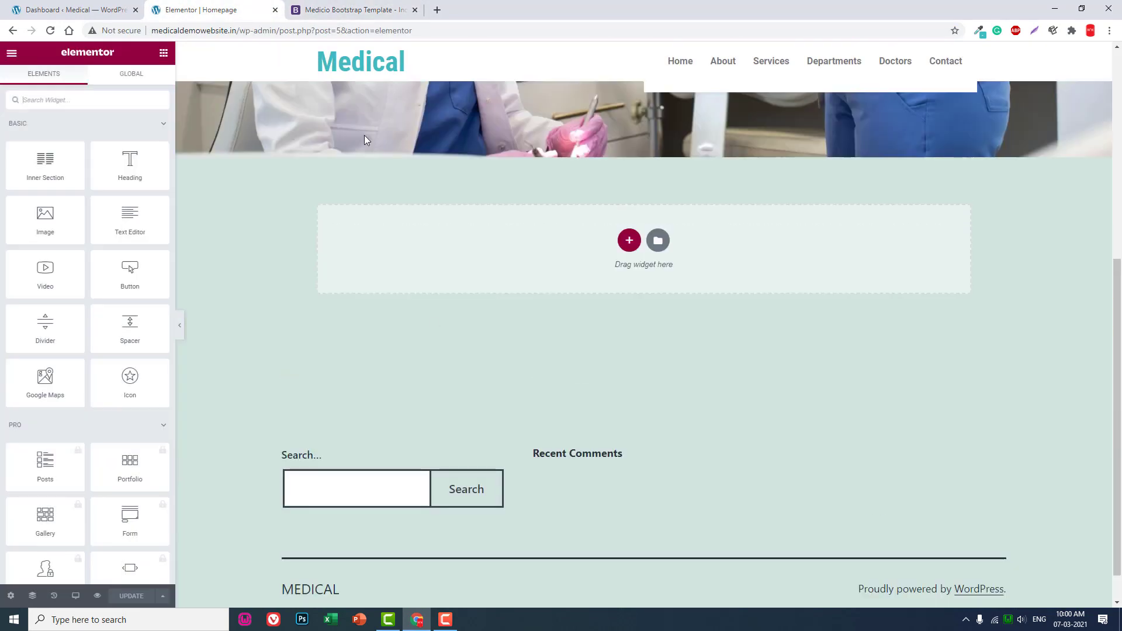
scroll(430, 263, up, 2)
scroll(434, 265, down, 1)
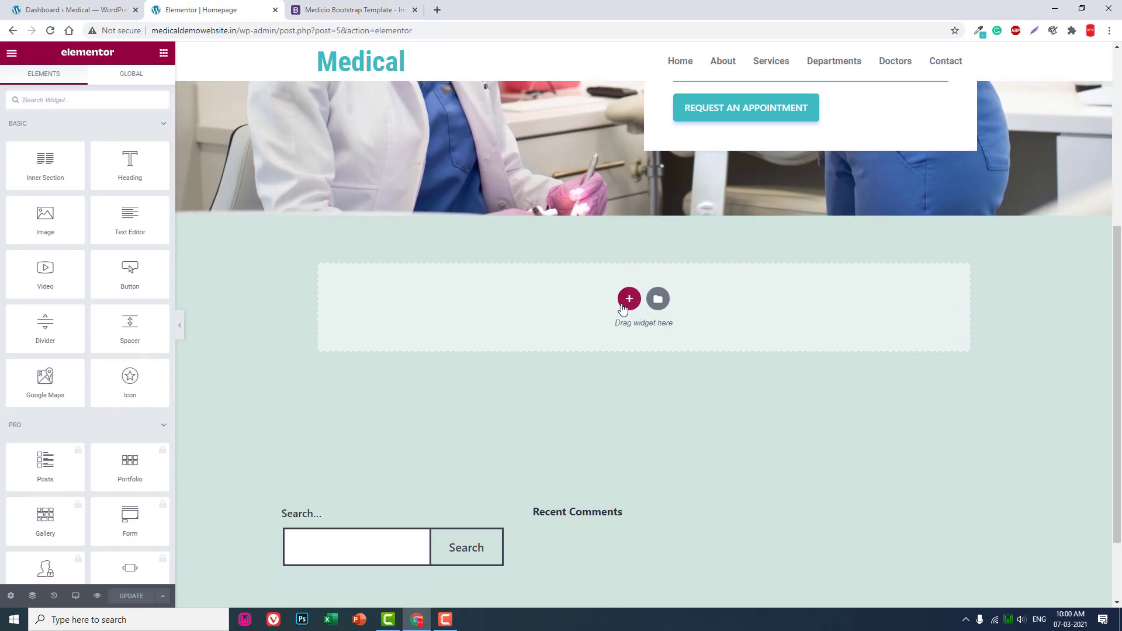
click(628, 300)
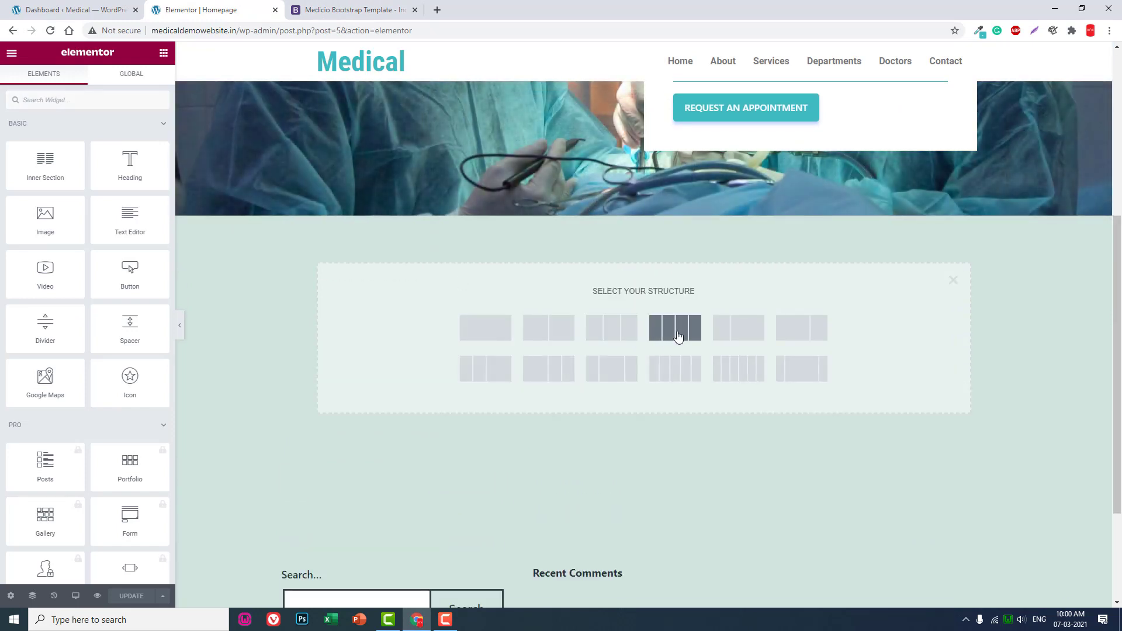
click(676, 335)
Unlink the new section's padding values and set the top and bottom padding to 150 px, keeping the sides at 0.
click(156, 83)
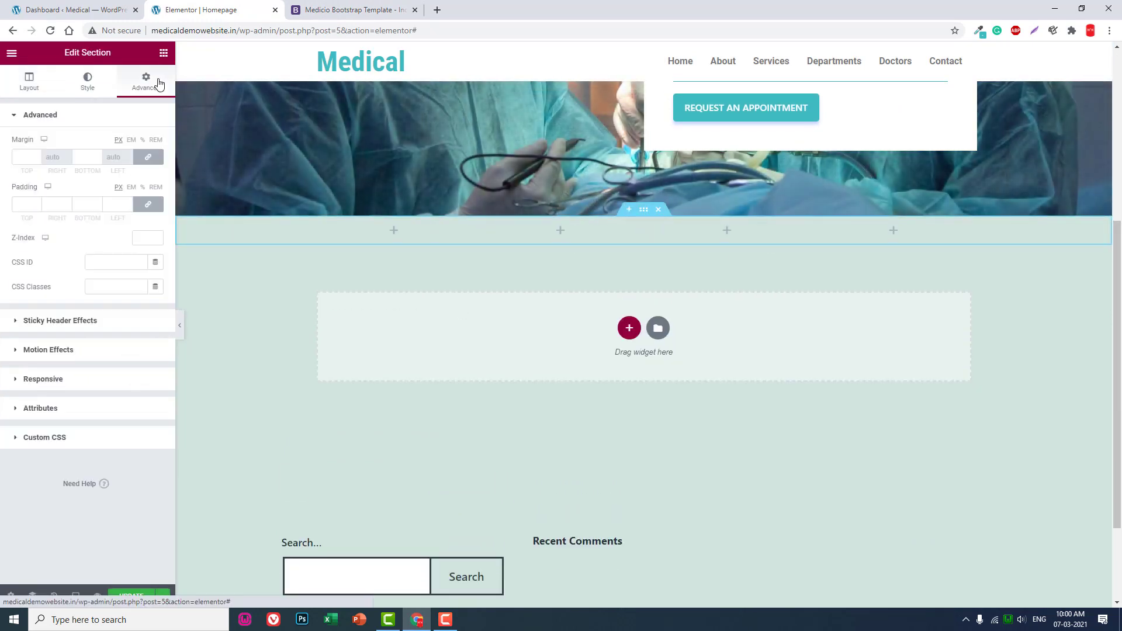
click(147, 204)
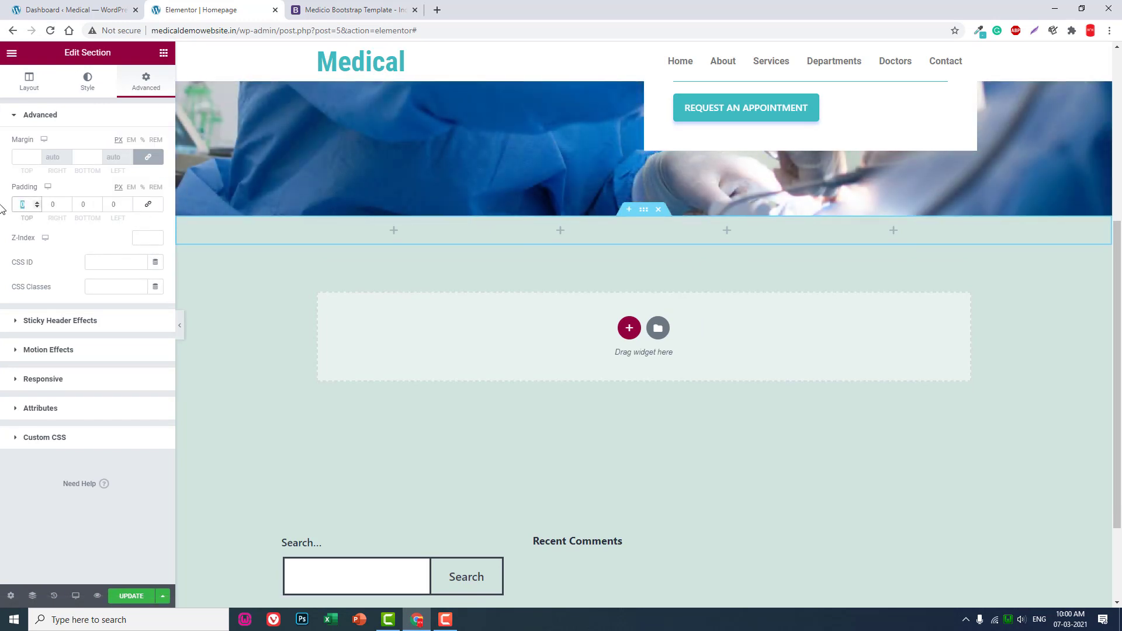
text(150)
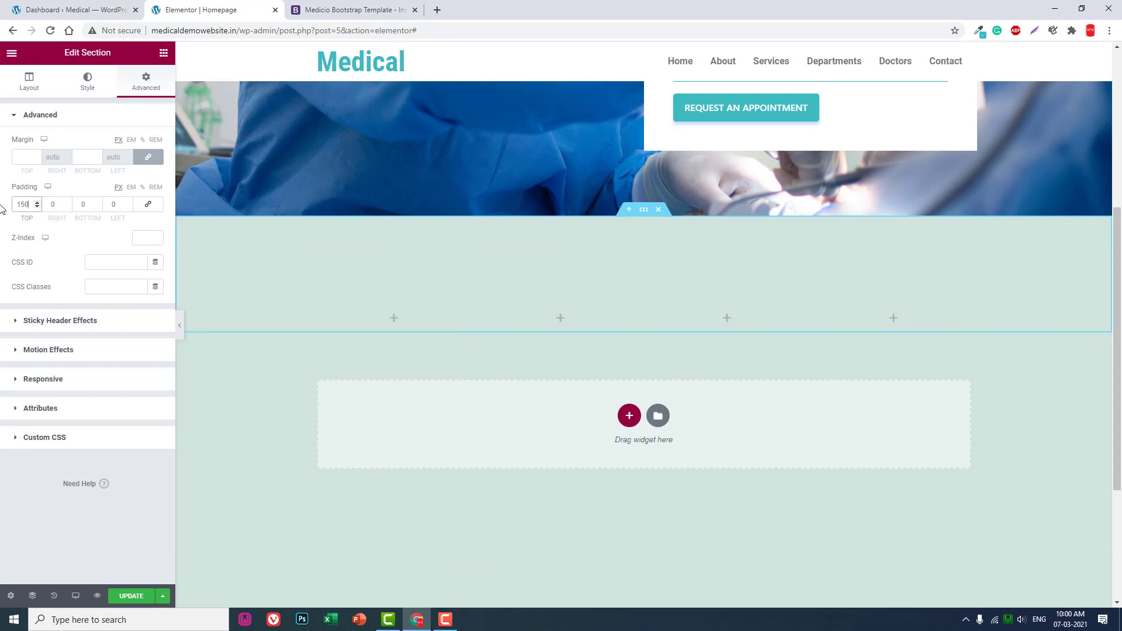
key(Tab)
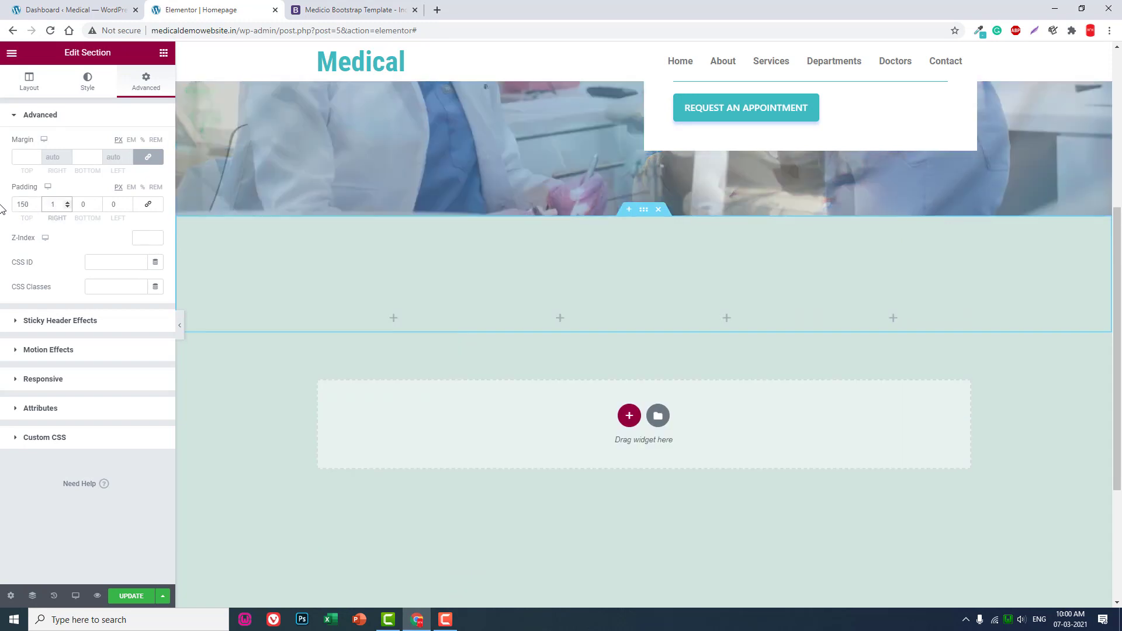
key(BackSpace)
key(Tab)
text(150)
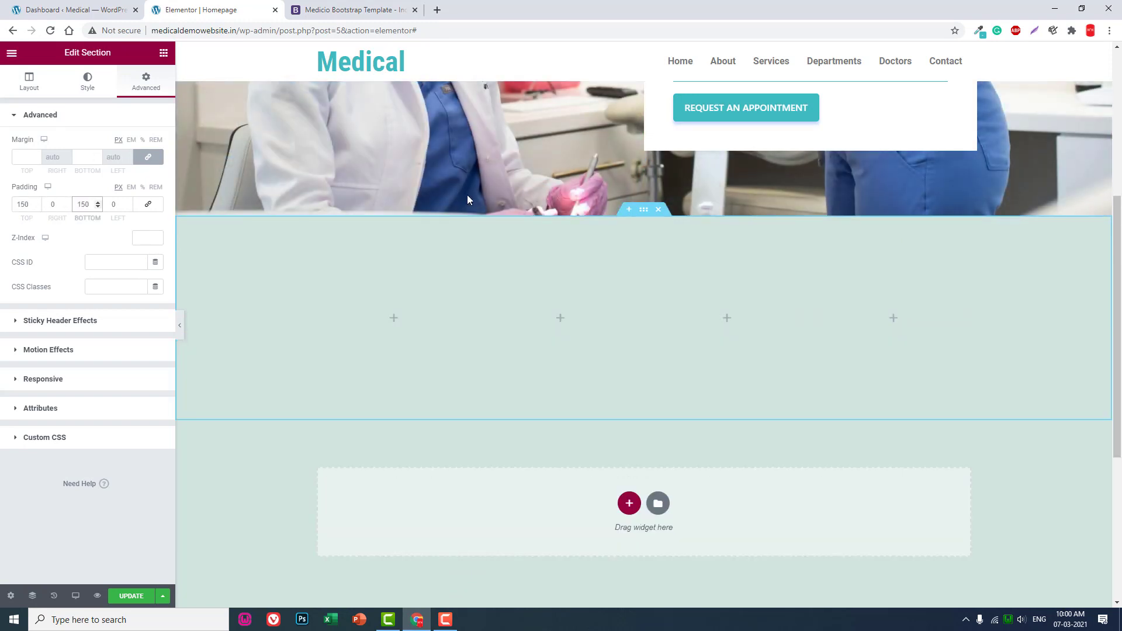
Check the Medicio template's four feature cards, and place a Sina Content Box widget in the new section's first column.
key(ctrl+Tab)
scroll(294, 248, up, 15)
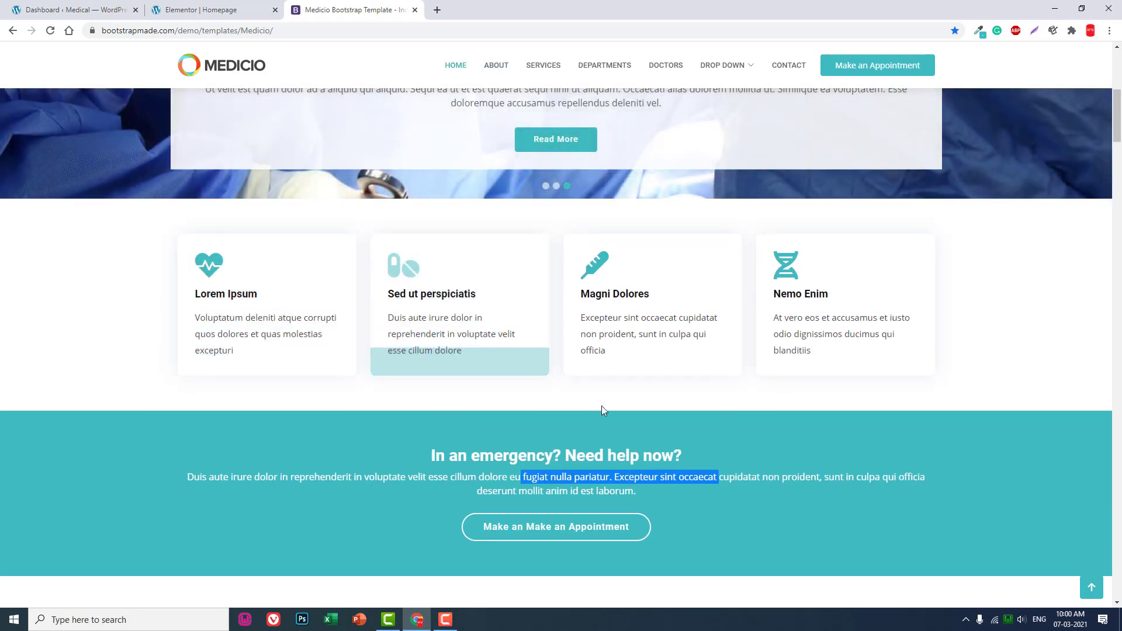
scroll(566, 398, down, 5)
scroll(565, 397, up, 5)
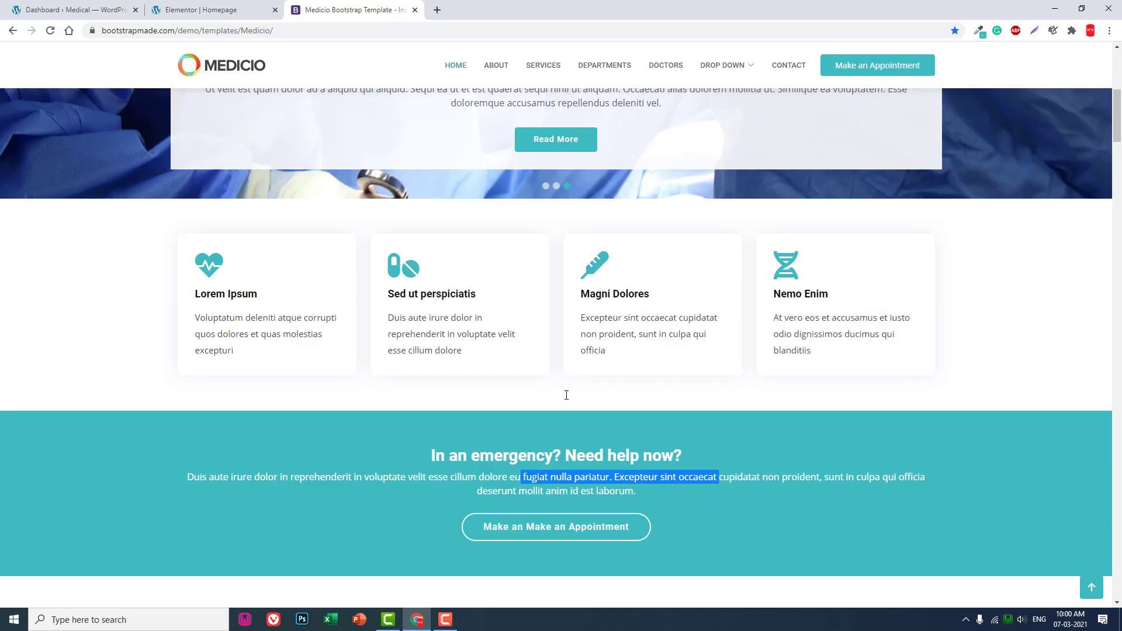
click(201, 10)
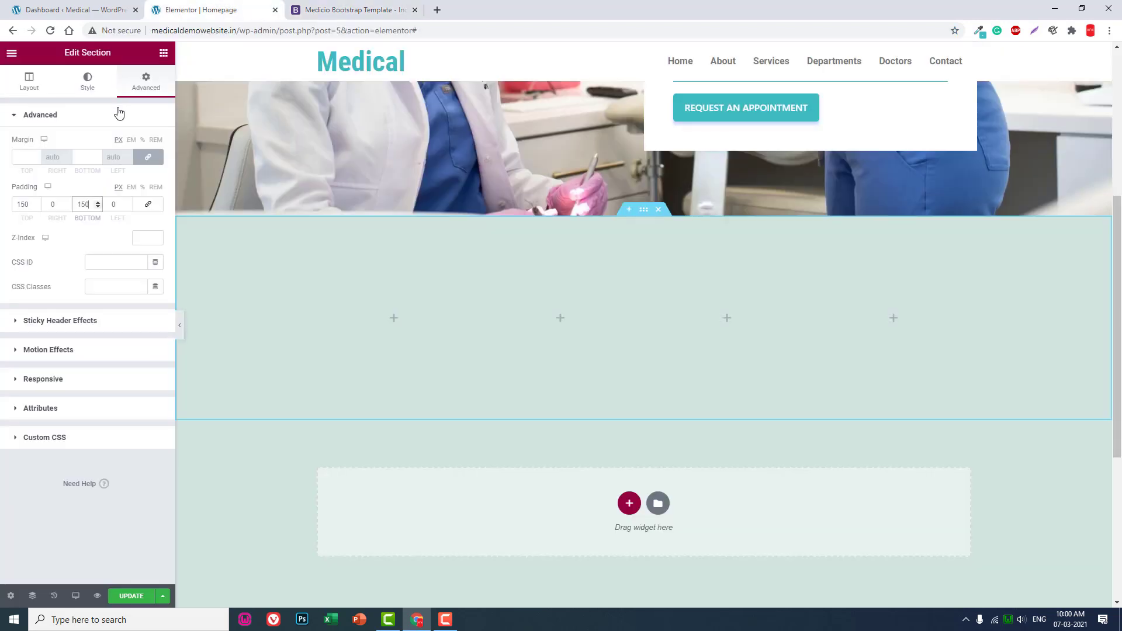
click(170, 54)
click(55, 99)
text(box)
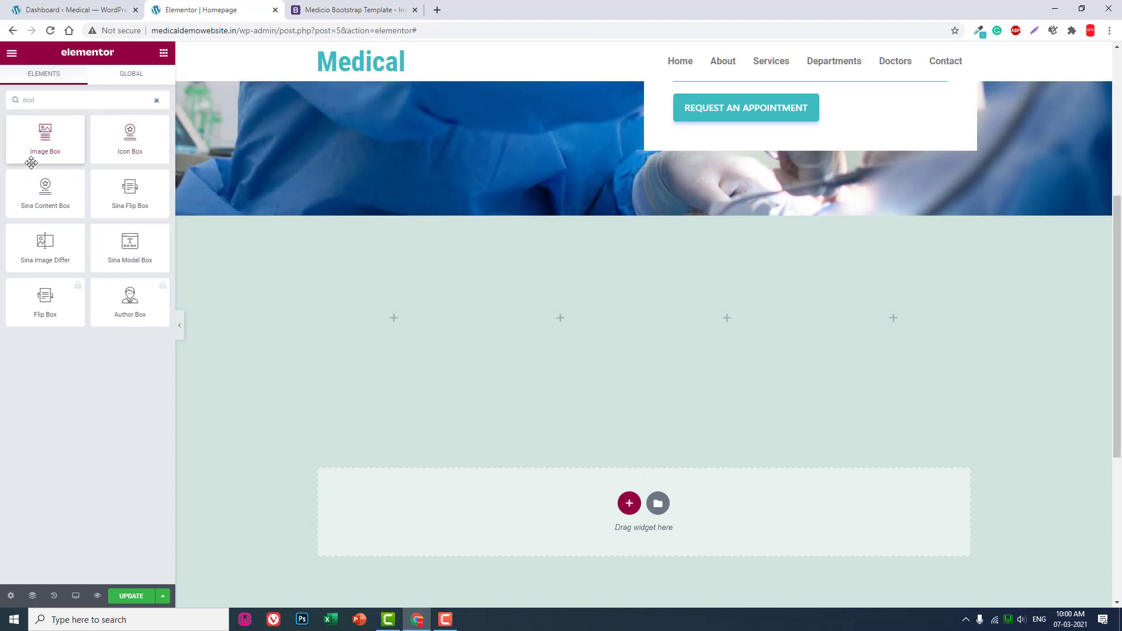
drag(41, 173, 406, 306)
drag(55, 195, 437, 317)
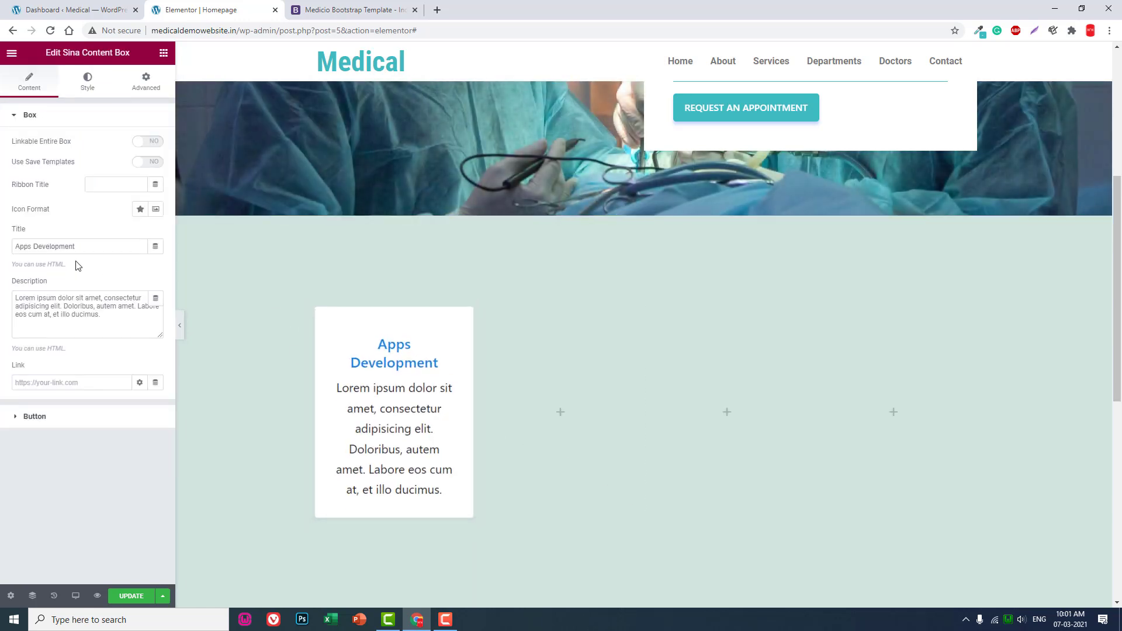
Add an icon to the Sina Content Box and set the icon's float to Left.
click(140, 212)
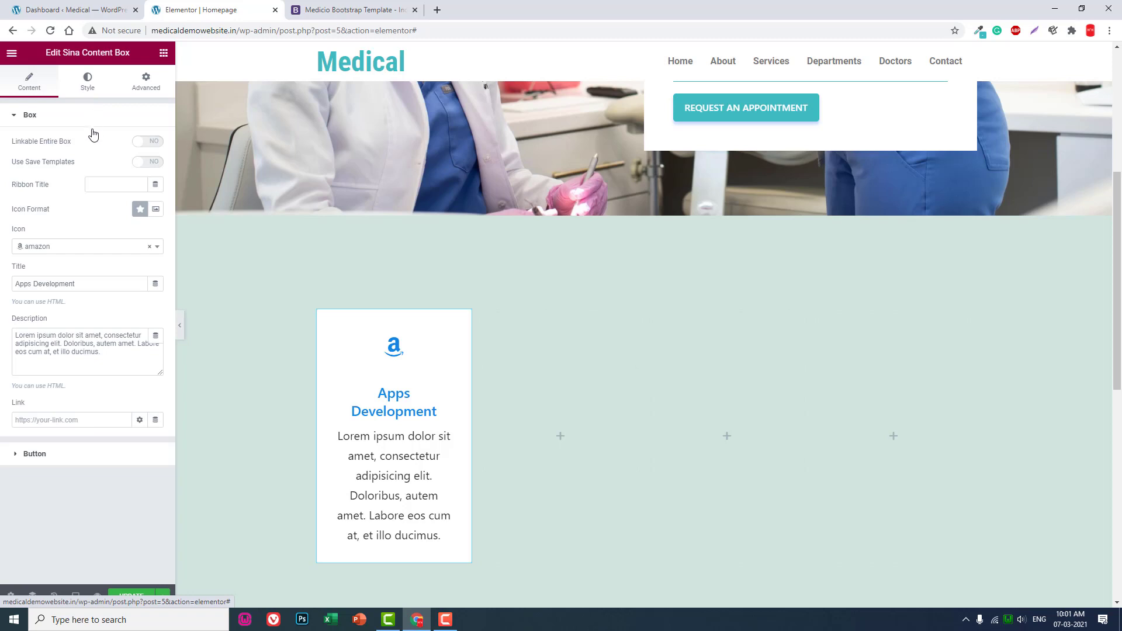
click(88, 83)
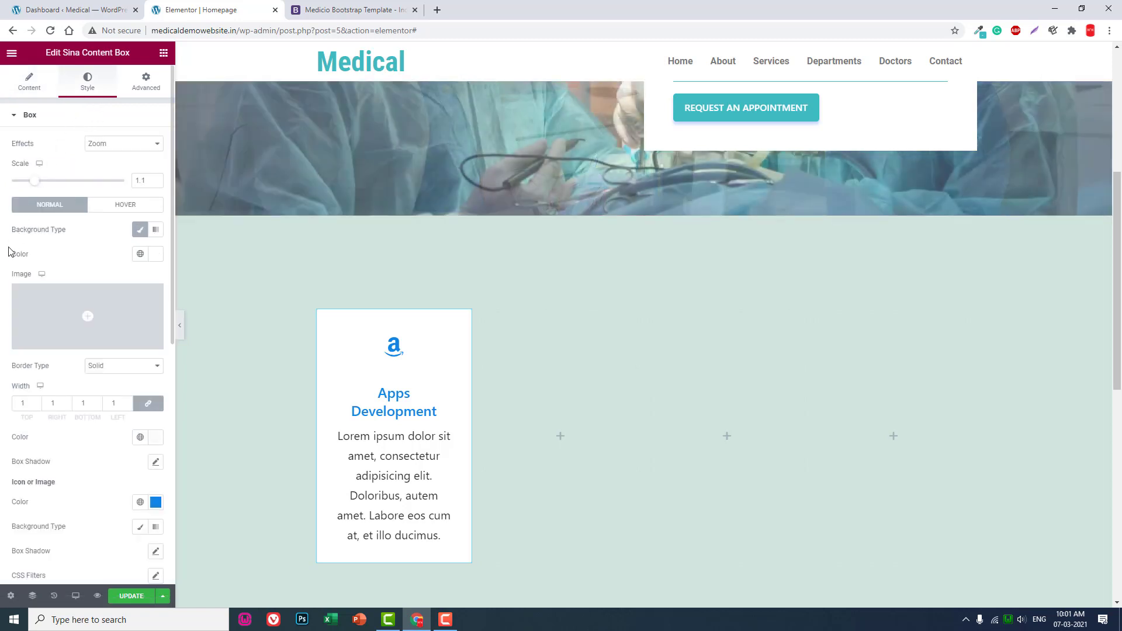
scroll(9, 252, down, 2)
scroll(8, 252, up, 2)
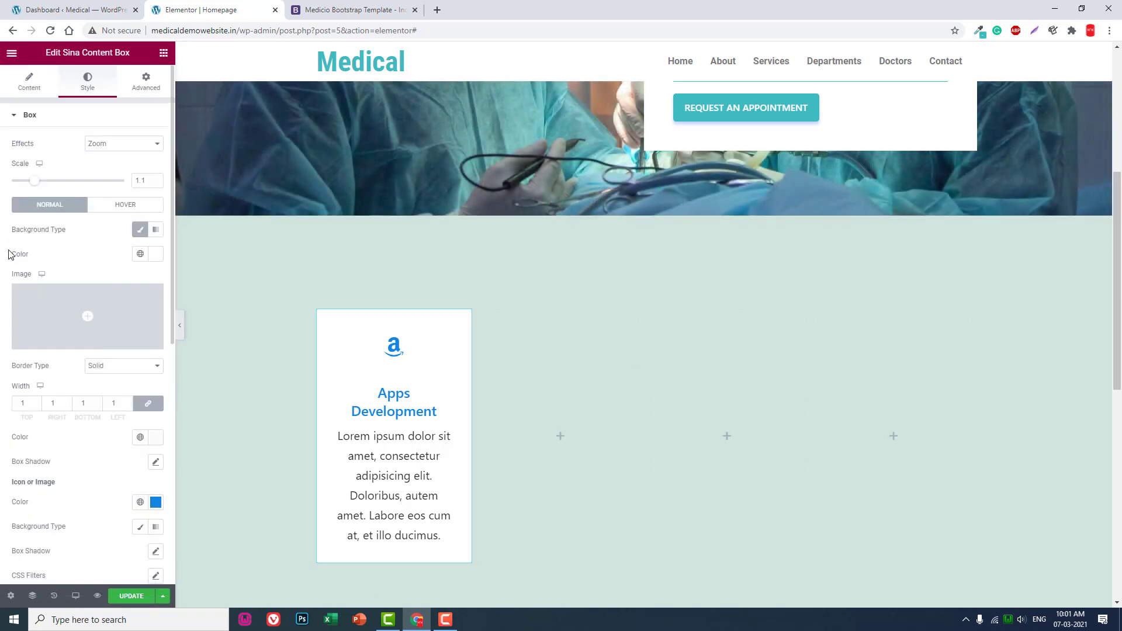
scroll(9, 252, down, 8)
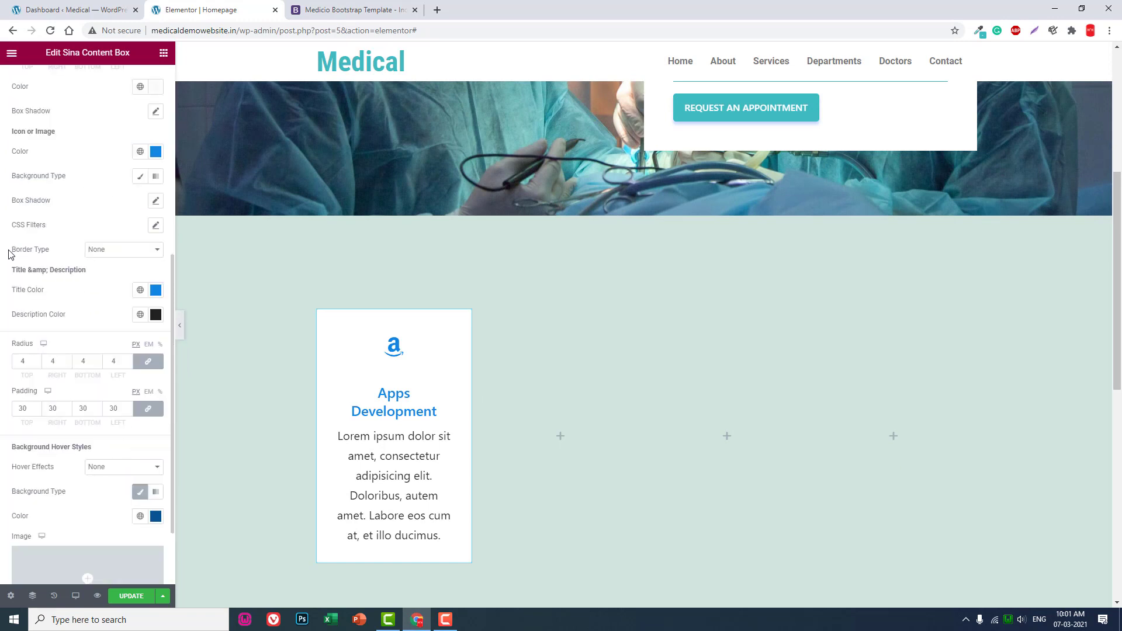
click(47, 543)
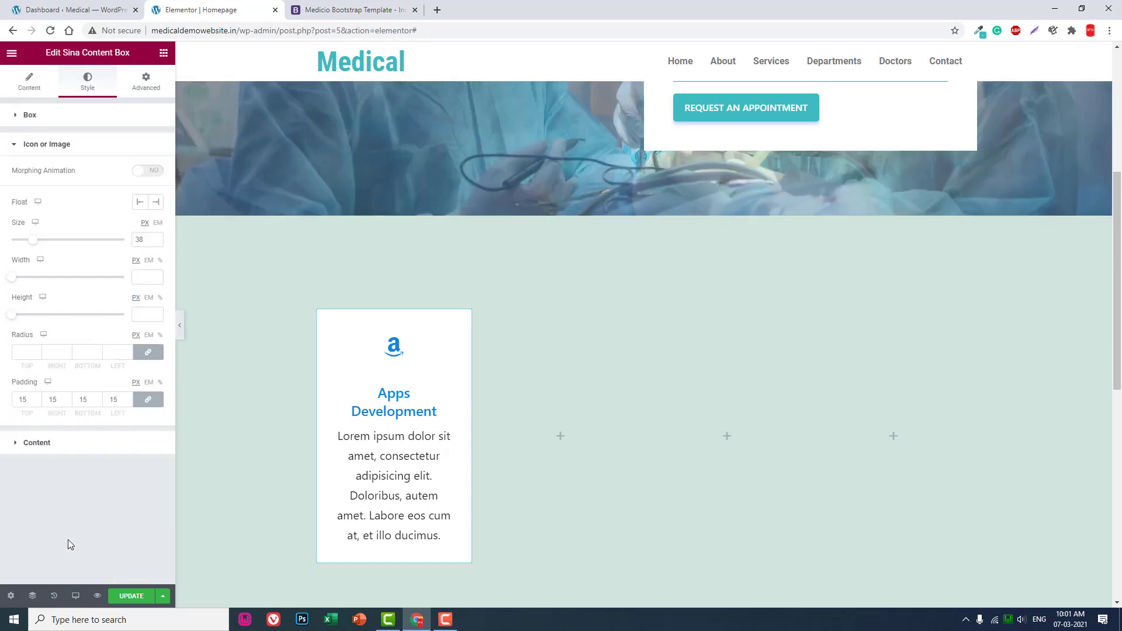
click(139, 204)
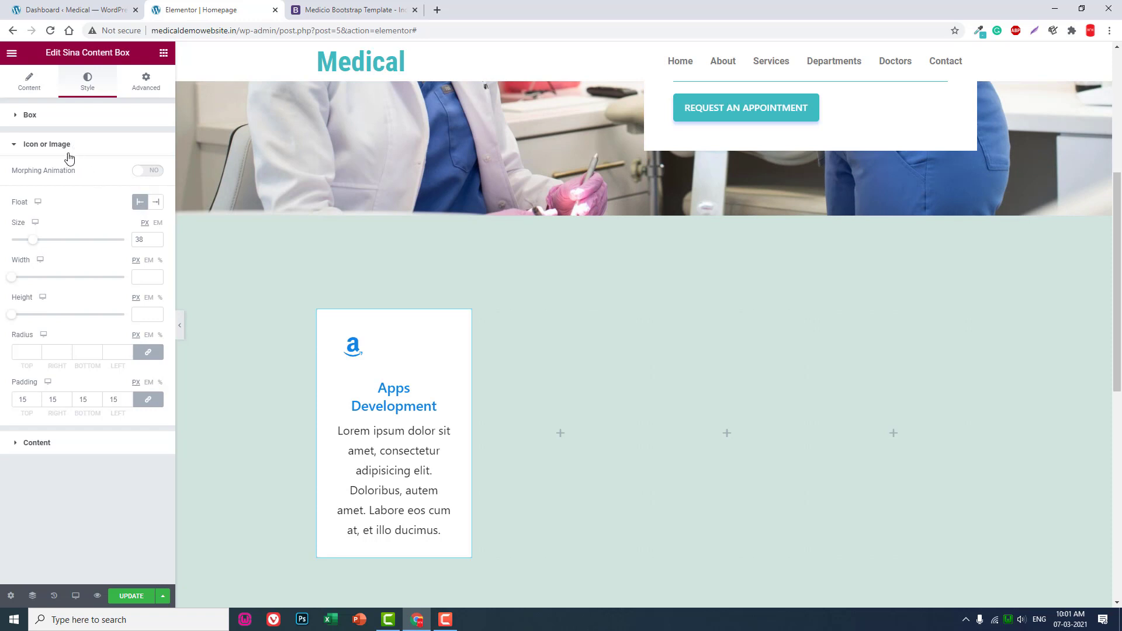
Try right alignment for the Sina Content Box text, and return it to centre alignment.
click(74, 442)
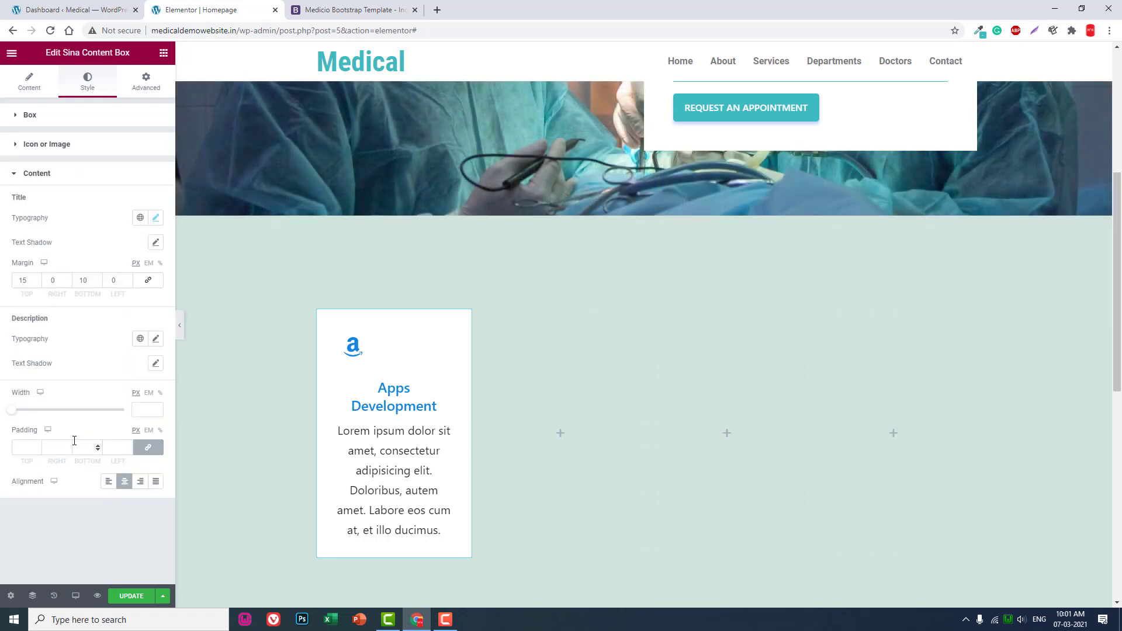
click(140, 483)
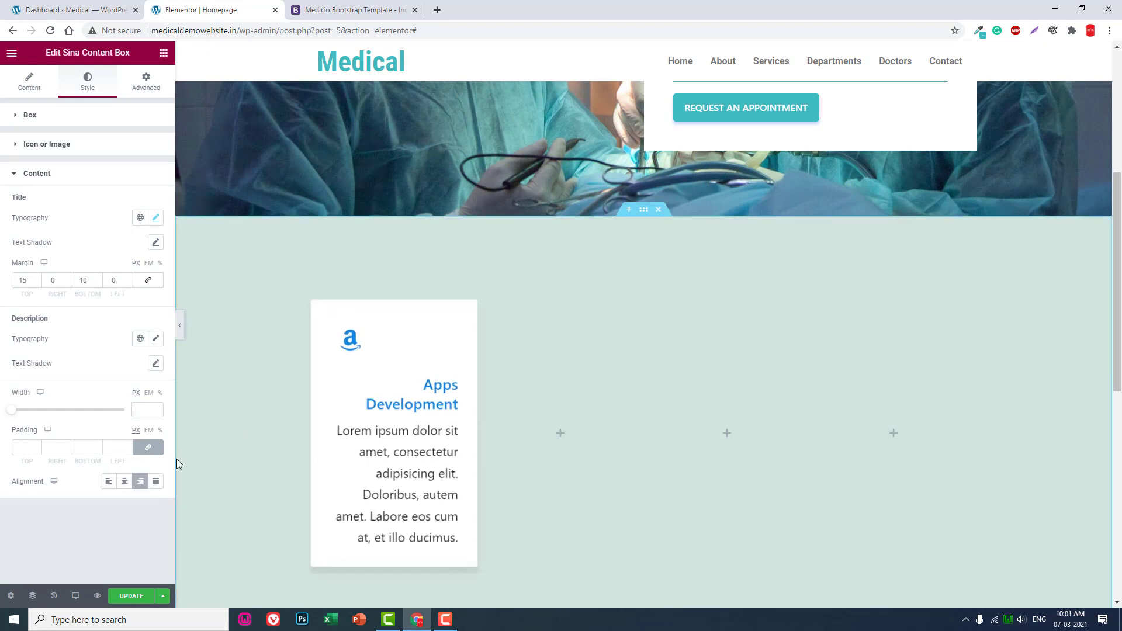
click(124, 480)
Compare the Left and Right float options for the Sina Content Box icon, leaving it on Right.
click(59, 144)
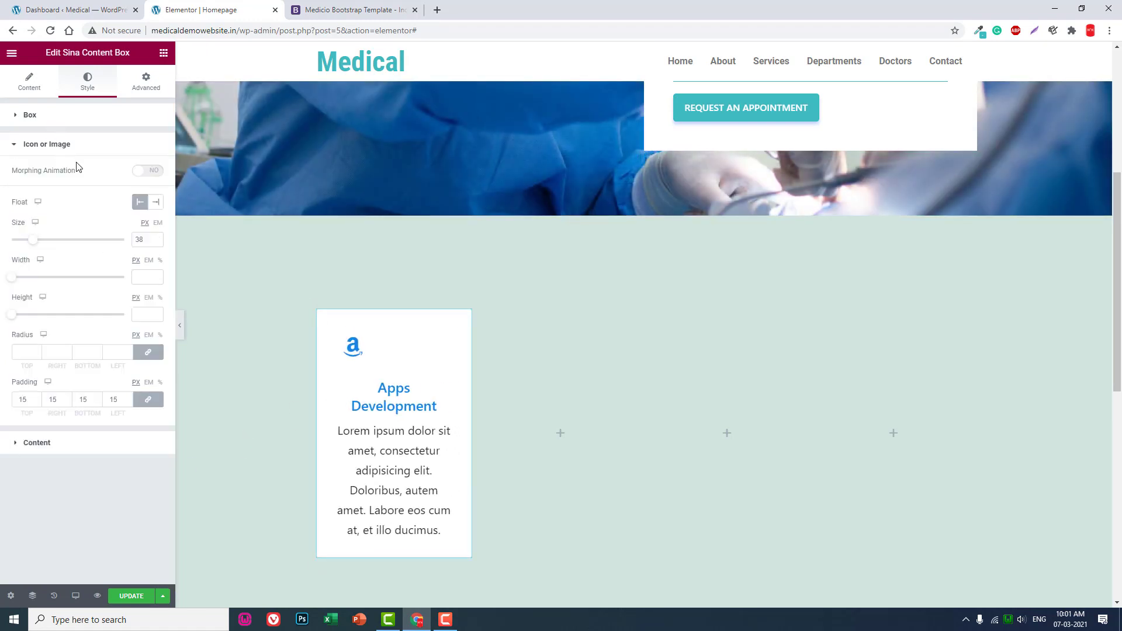
click(156, 204)
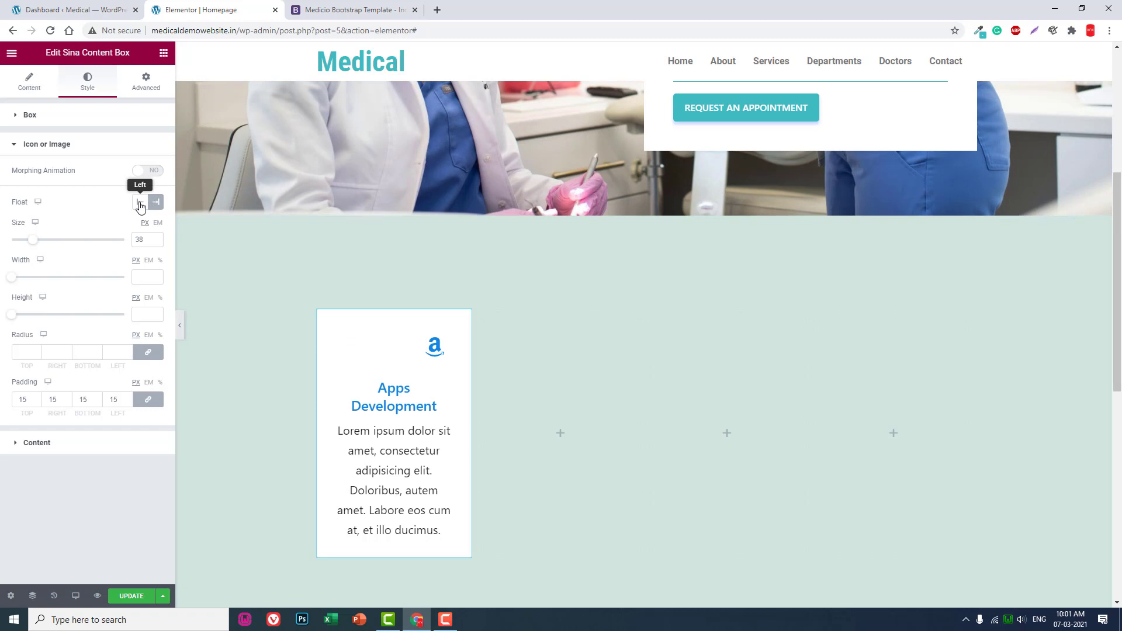
click(140, 206)
click(150, 209)
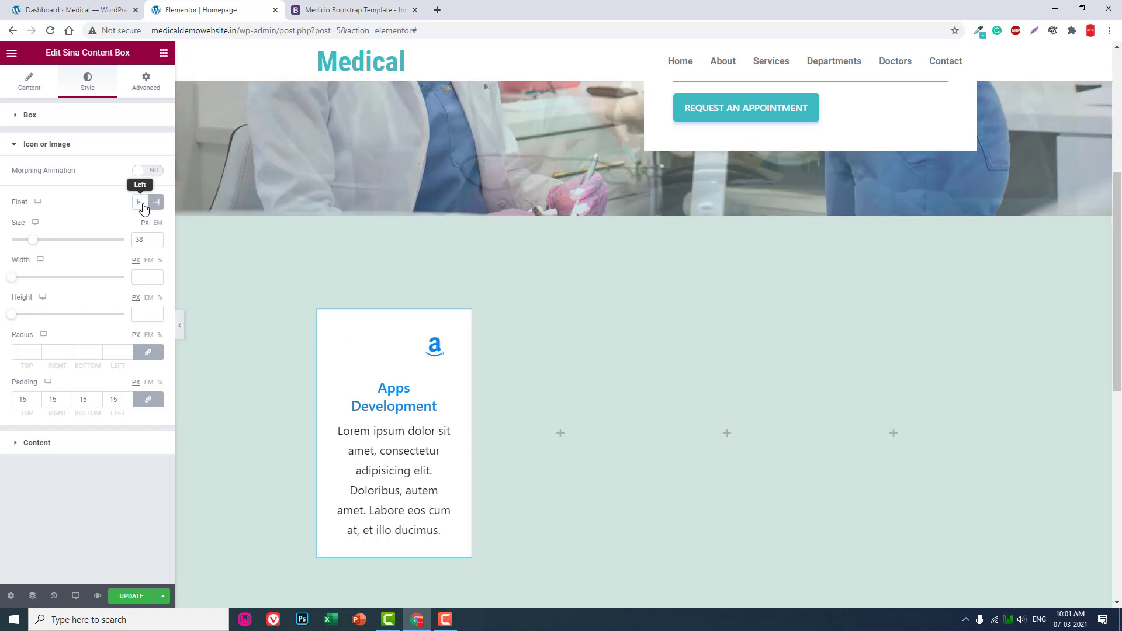
click(141, 205)
click(155, 204)
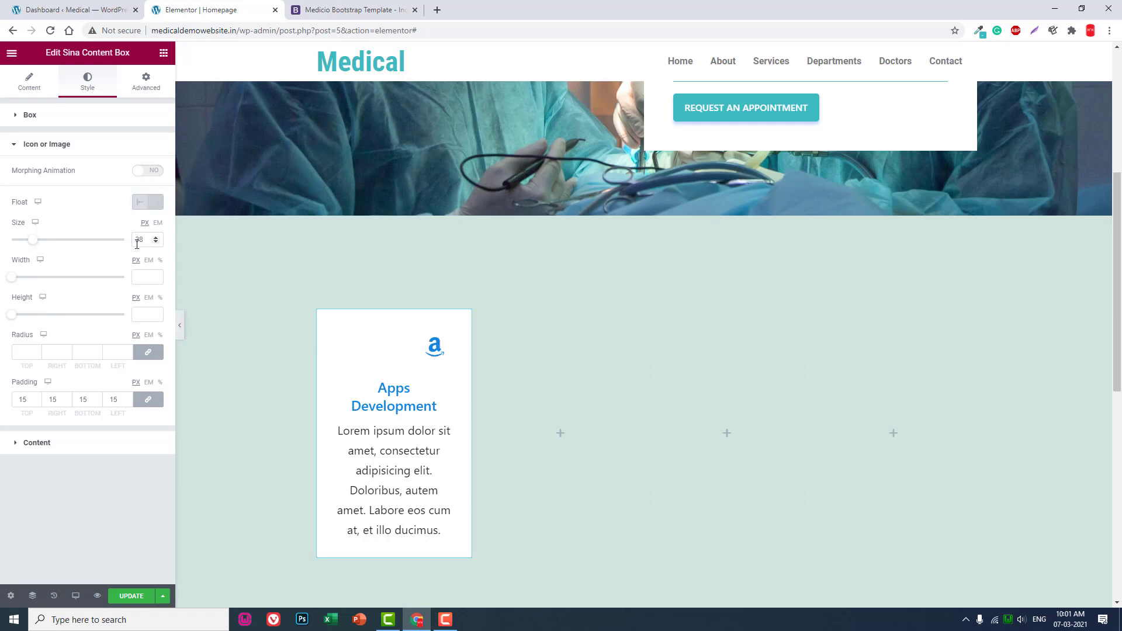
click(147, 204)
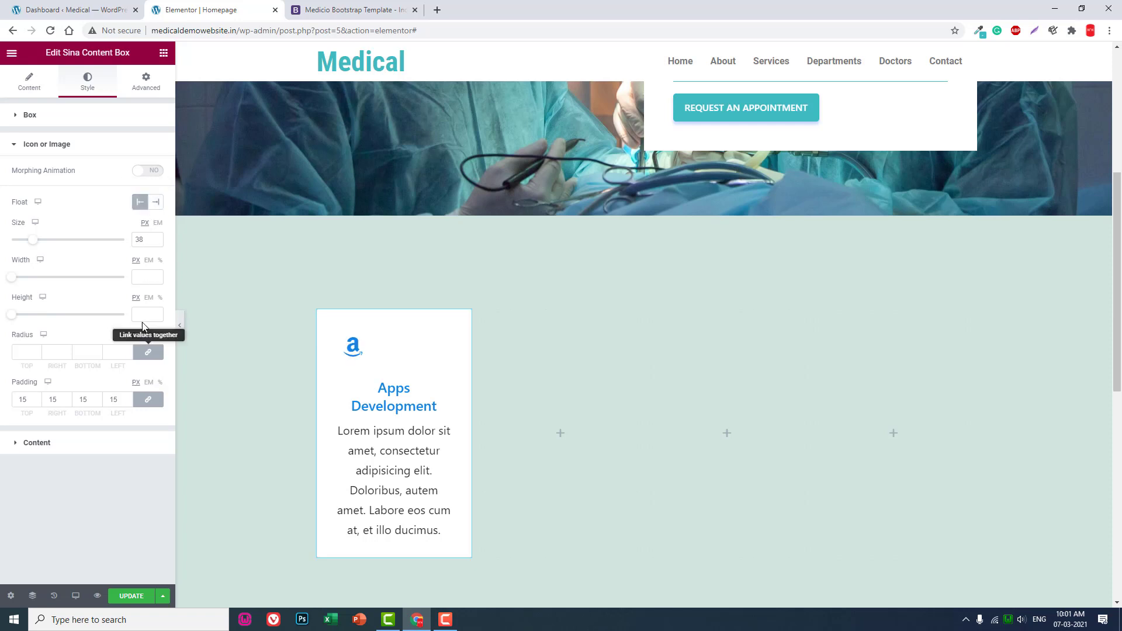
click(154, 203)
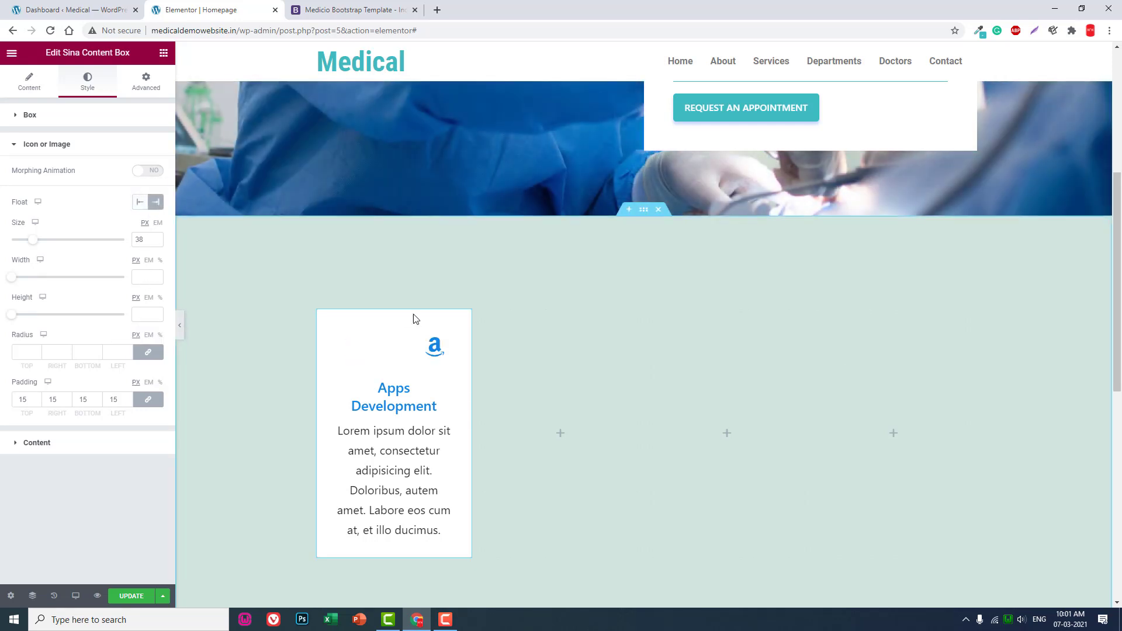
Browse the available icons for the Sina Content Box.
click(28, 84)
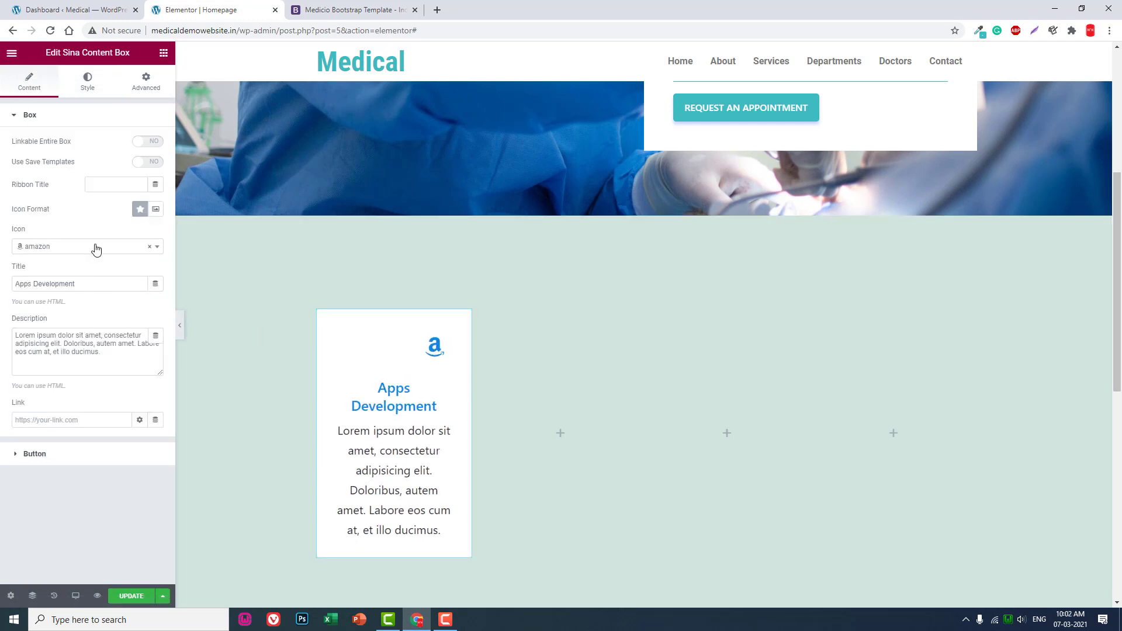
click(87, 246)
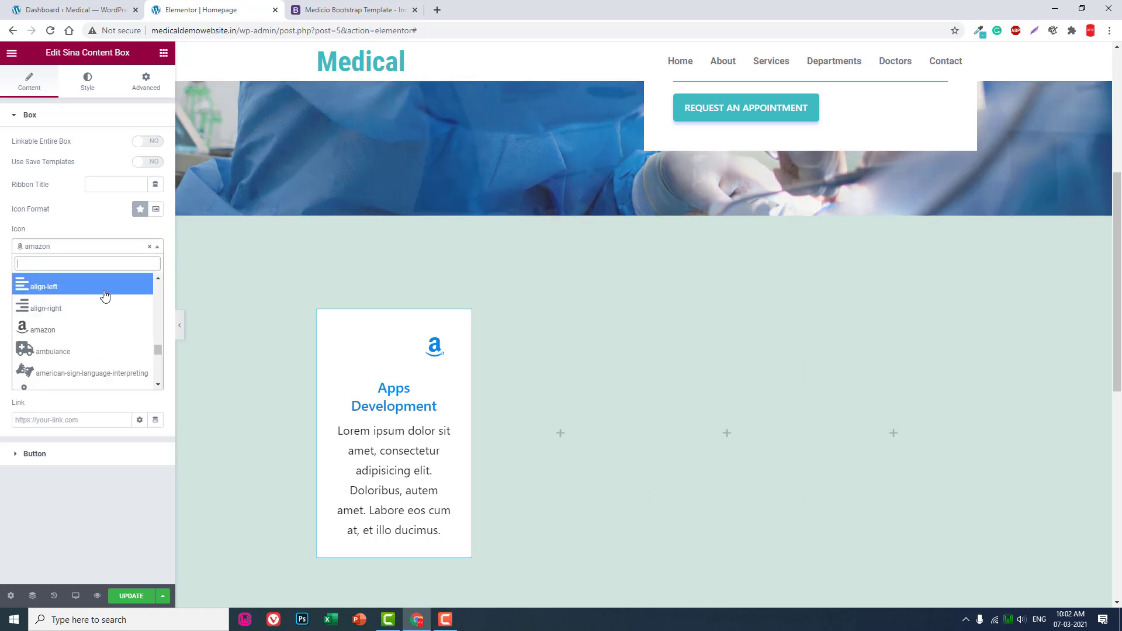
scroll(95, 322, down, 5)
scroll(95, 322, down, 10)
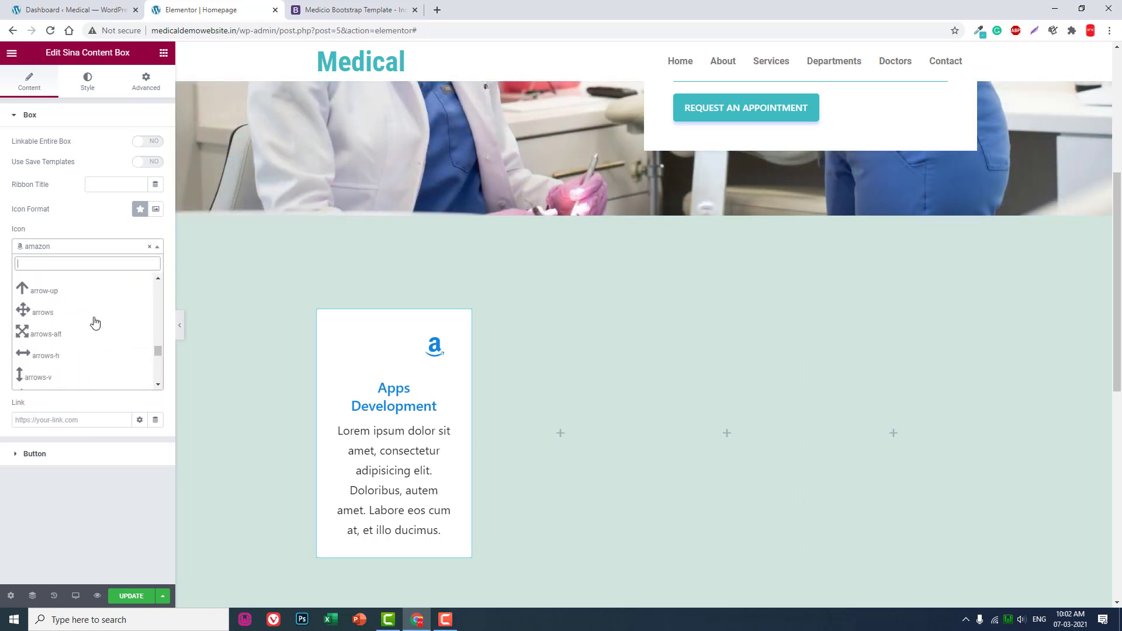
Check the layout of the Medicio template's Doctors, Departments, Research Lab and Awards cards.
click(163, 52)
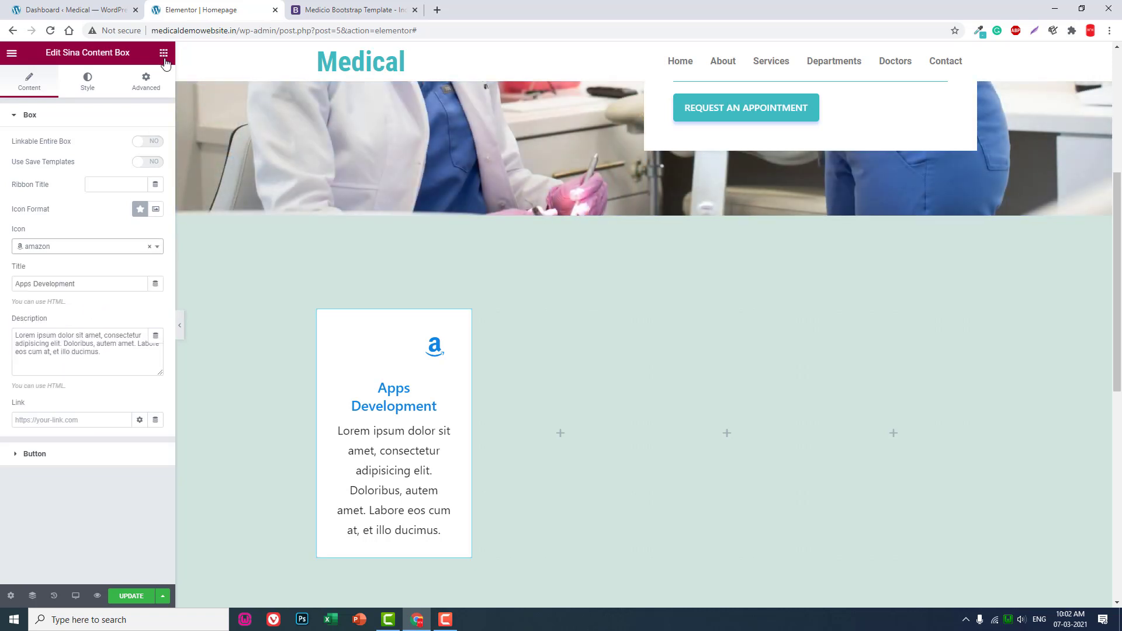
click(350, 9)
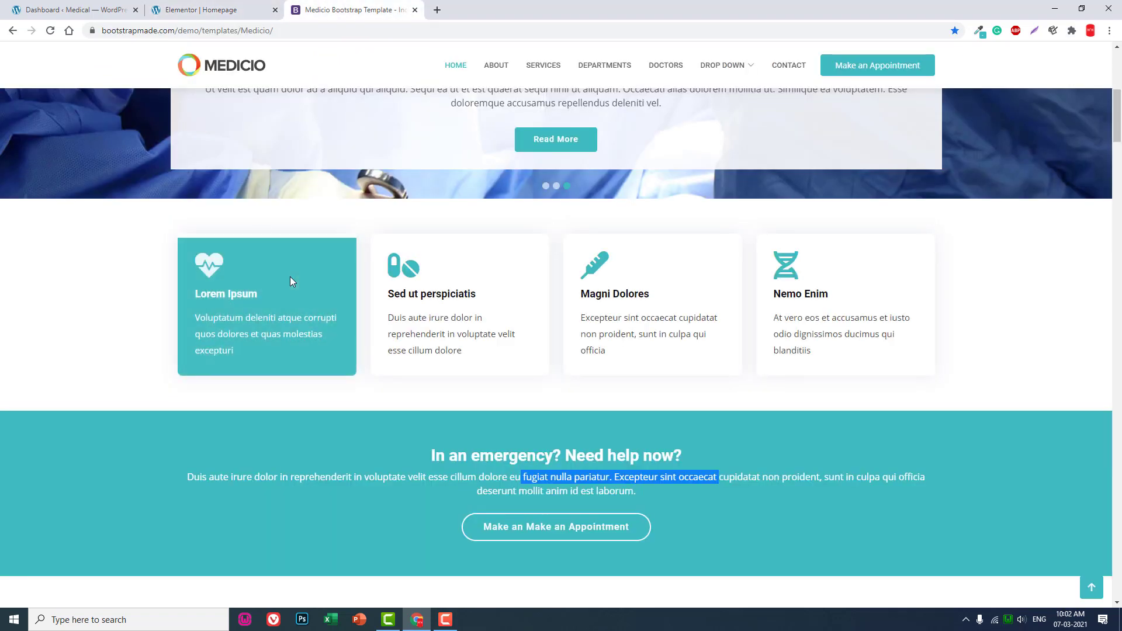
scroll(482, 290, down, 7)
scroll(483, 292, down, 8)
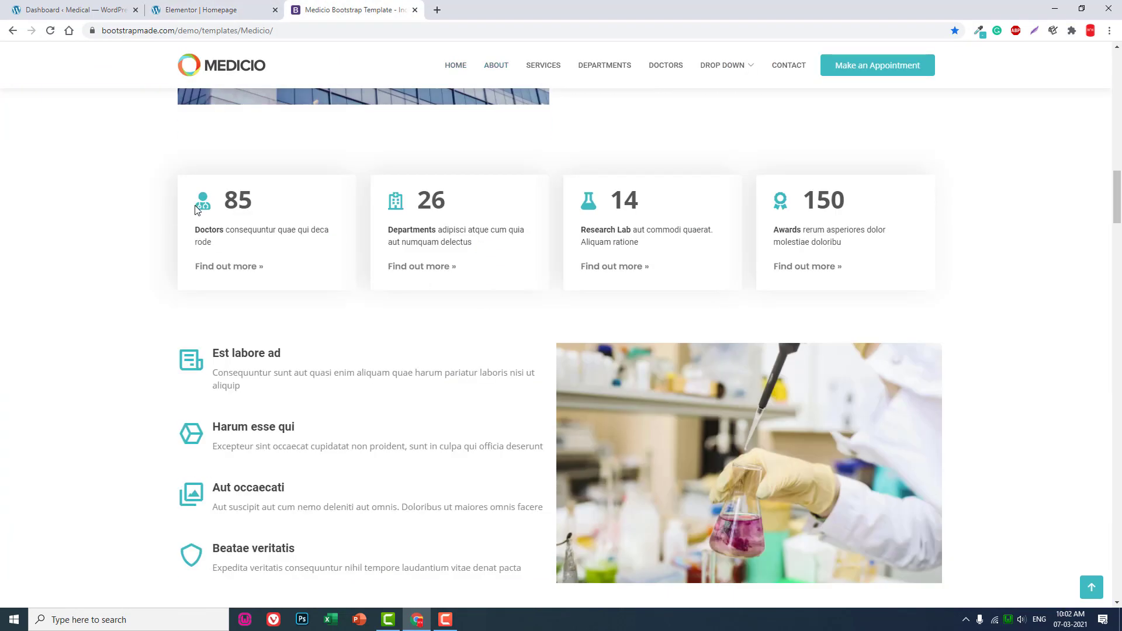
click(210, 10)
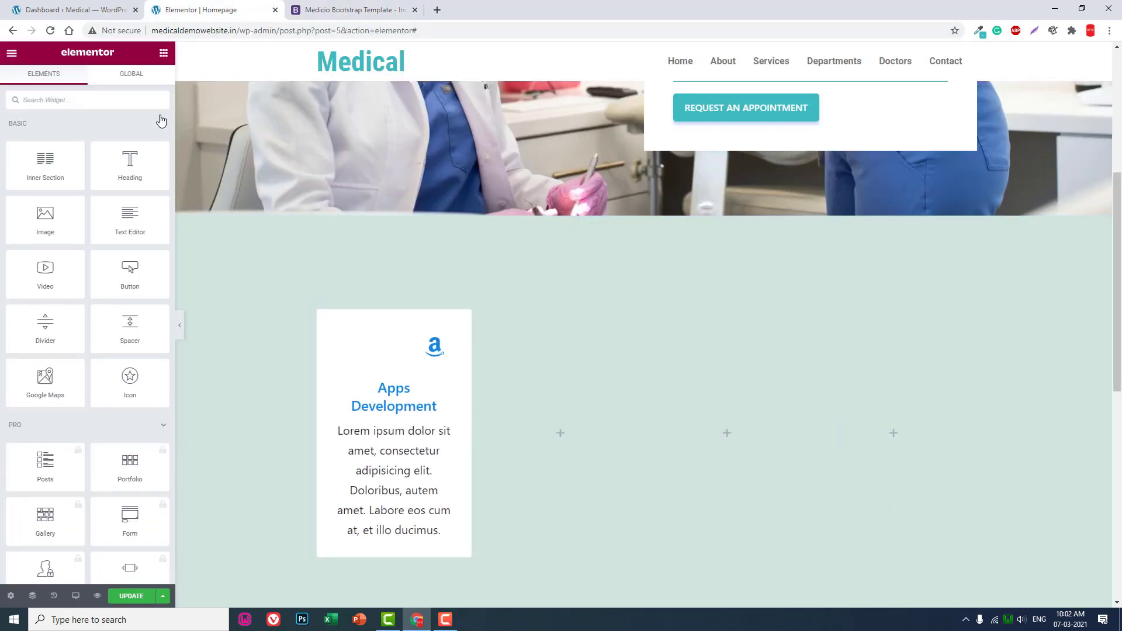
Search the widgets for "box", place an Icon Box in the section's second column, and set its icon position to Left.
click(124, 95)
text(box)
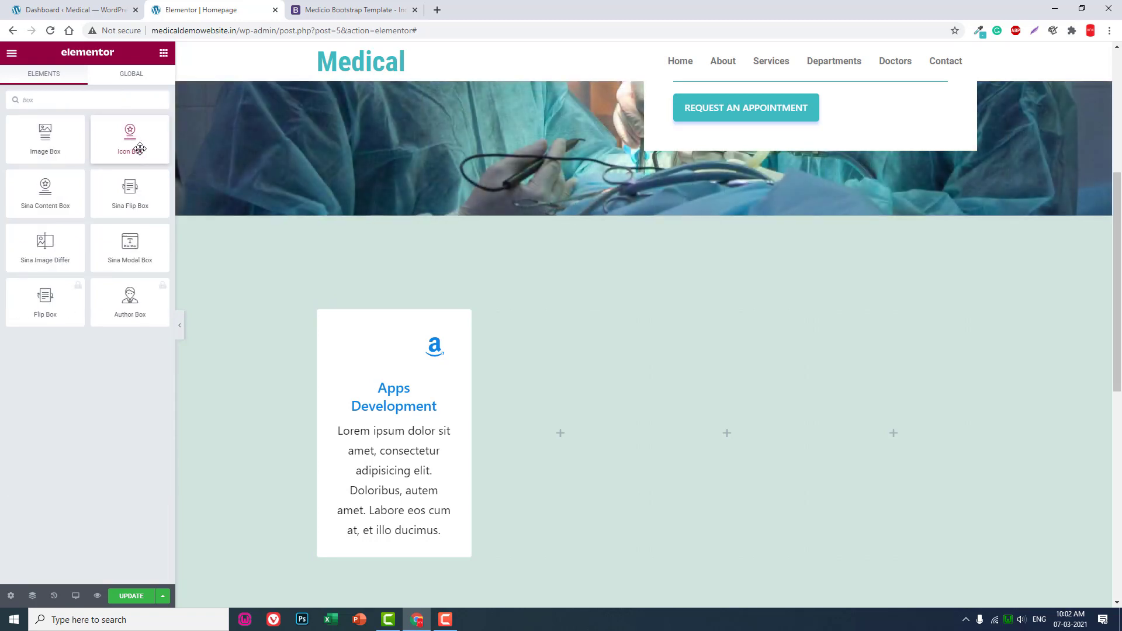
drag(130, 134, 535, 386)
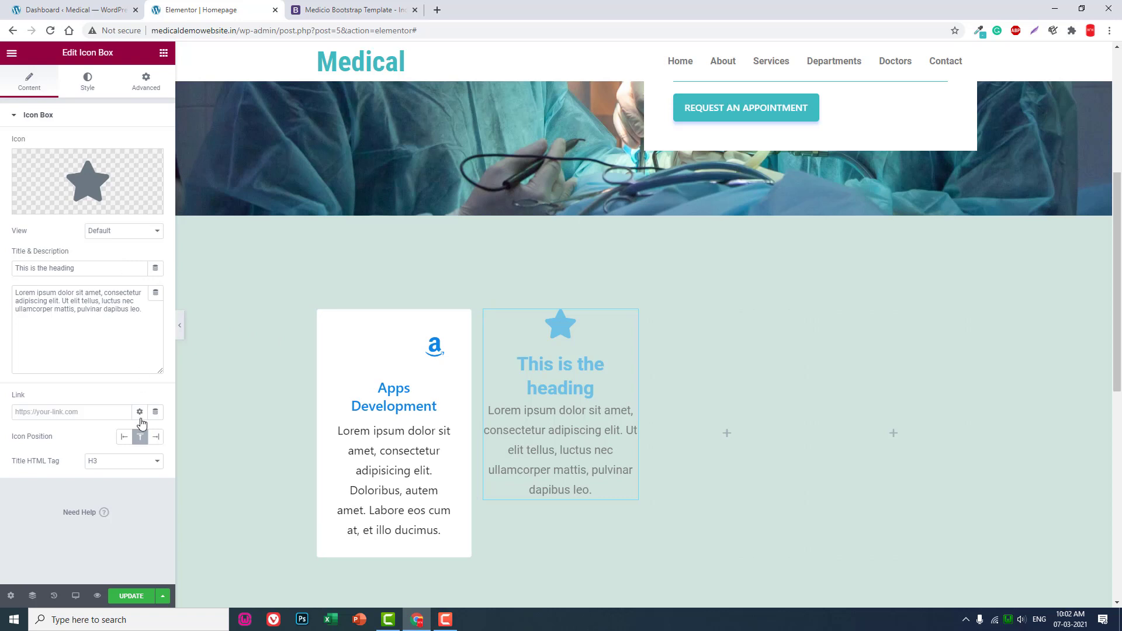
click(124, 437)
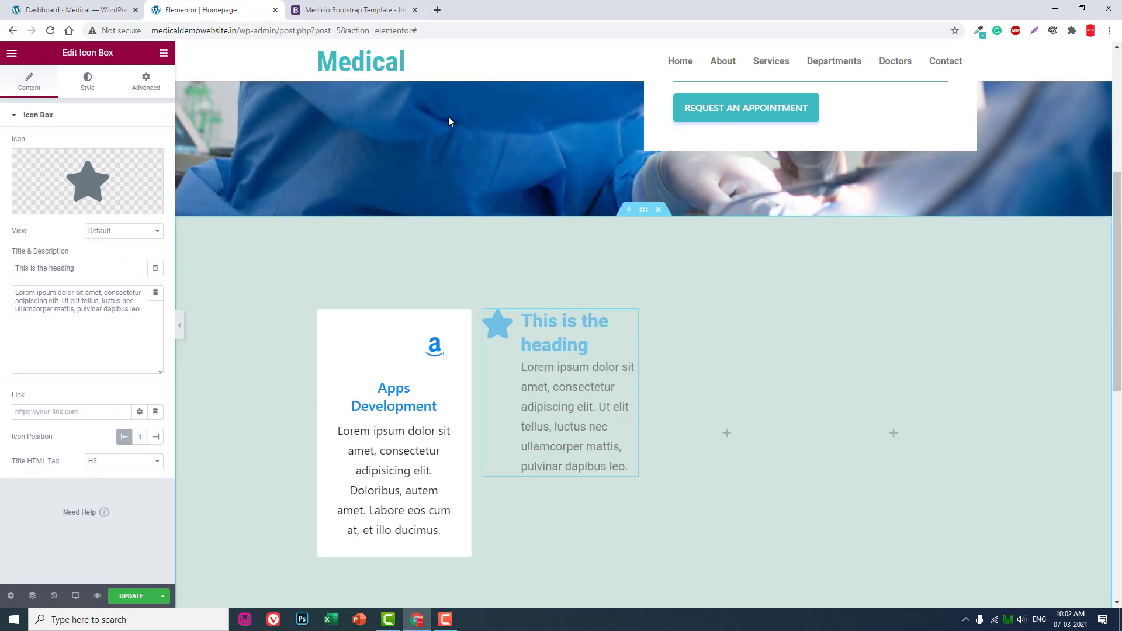
Delete the Sina Content Box from the first column and move the Icon Box into its place.
click(314, 9)
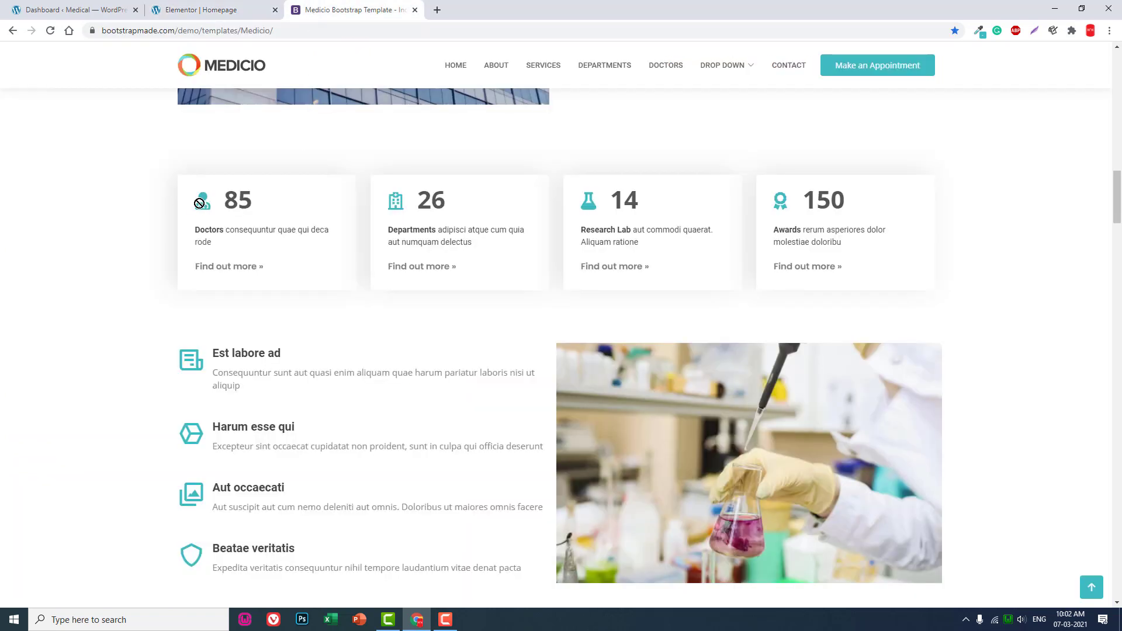
click(230, 9)
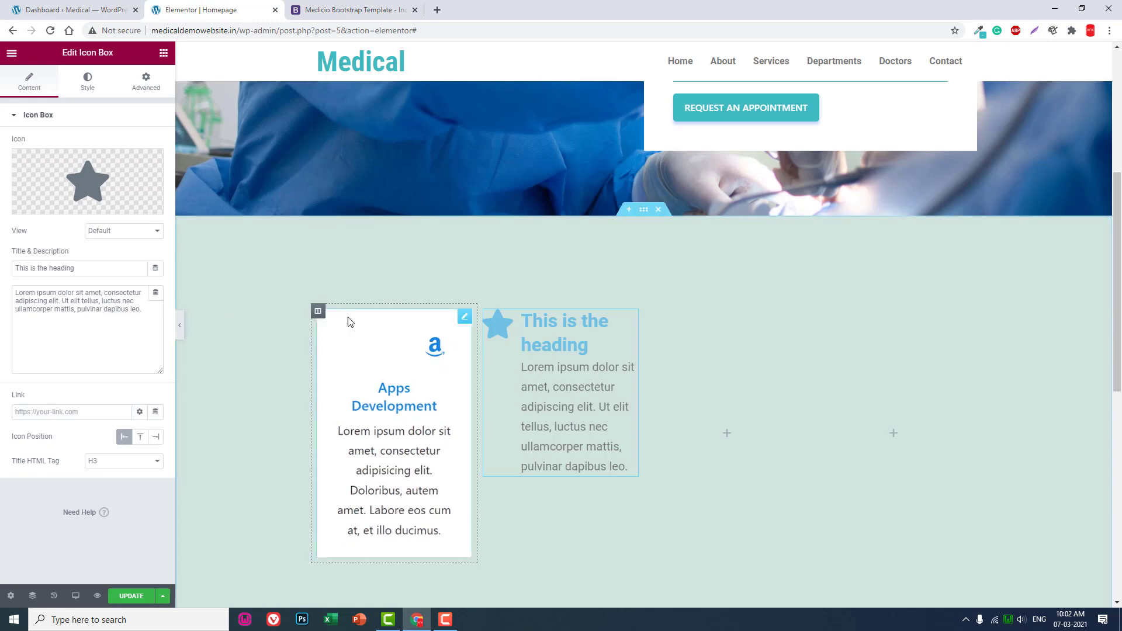
right_click(404, 344)
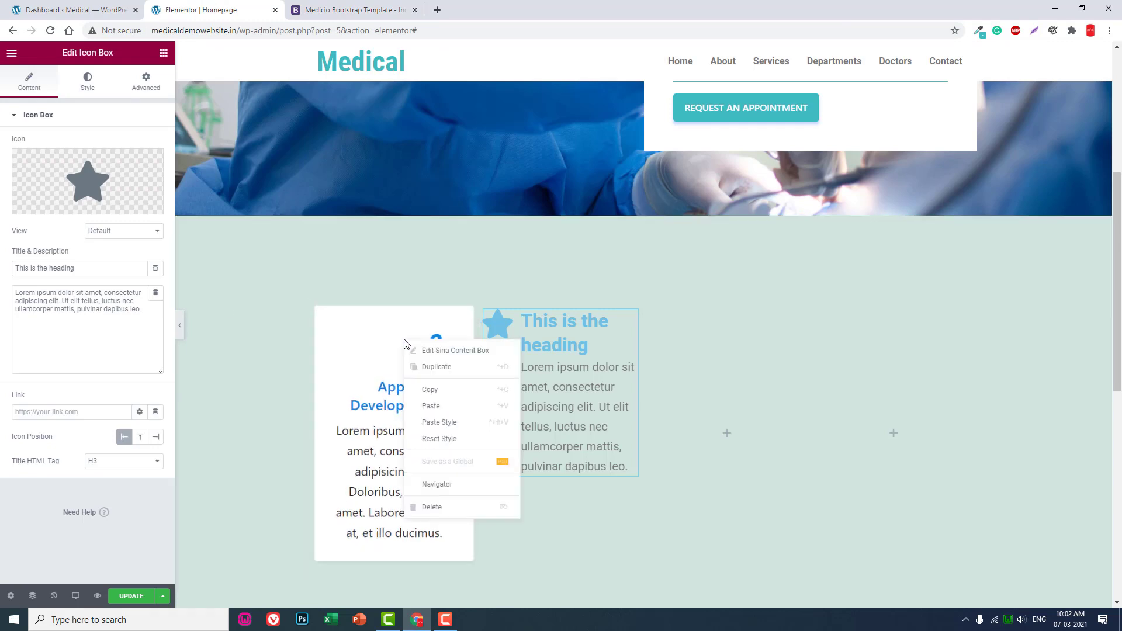
click(435, 506)
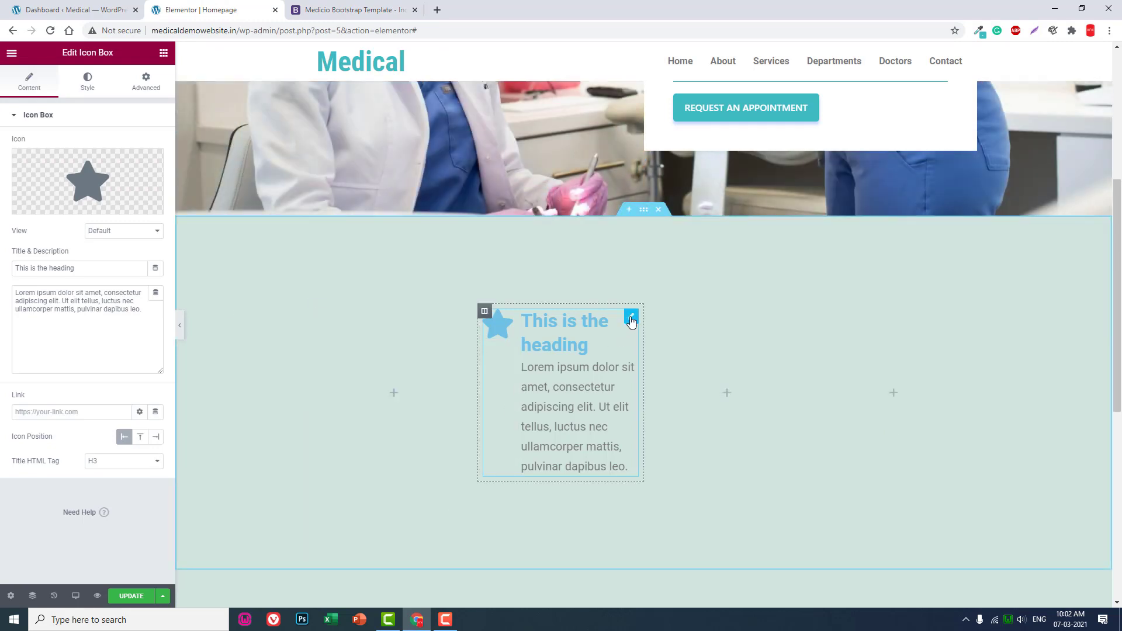
drag(631, 316, 388, 321)
Check the icon on Medicio's Doctors card, and search Elementor's icon library for "doc" and "medi".
mouse_move(98, 186)
click(381, 5)
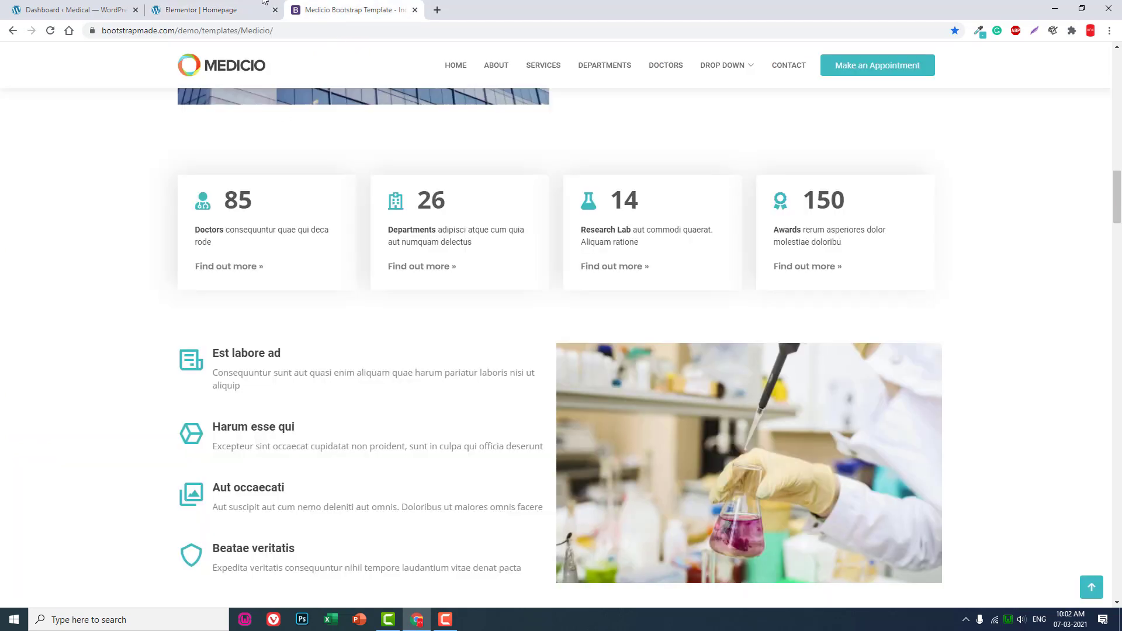
click(198, 9)
click(89, 162)
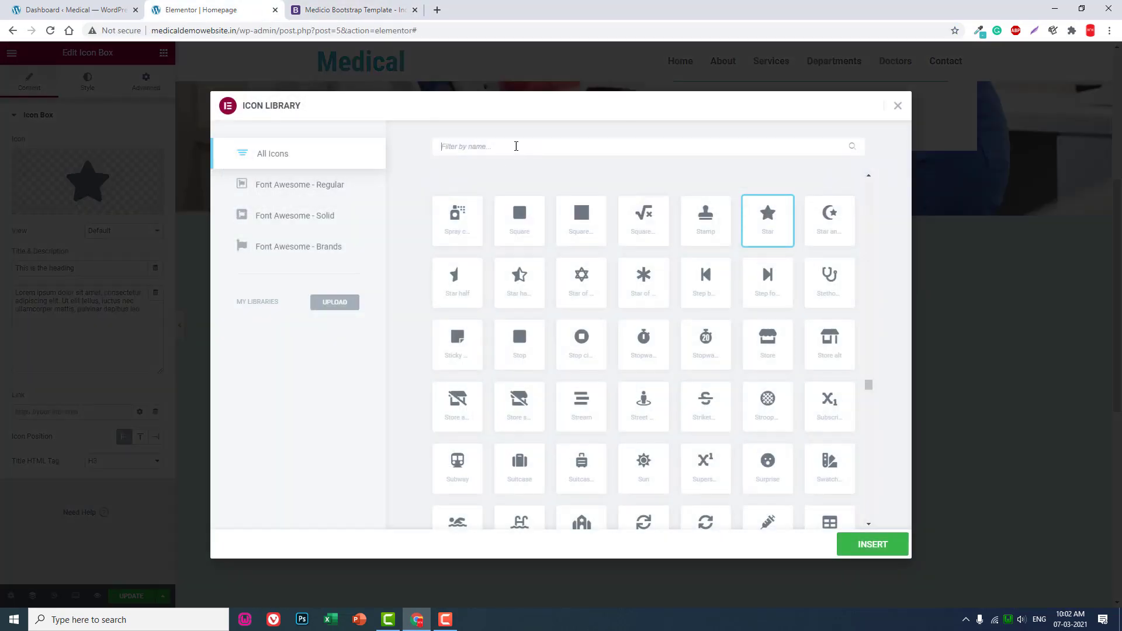
text(doc)
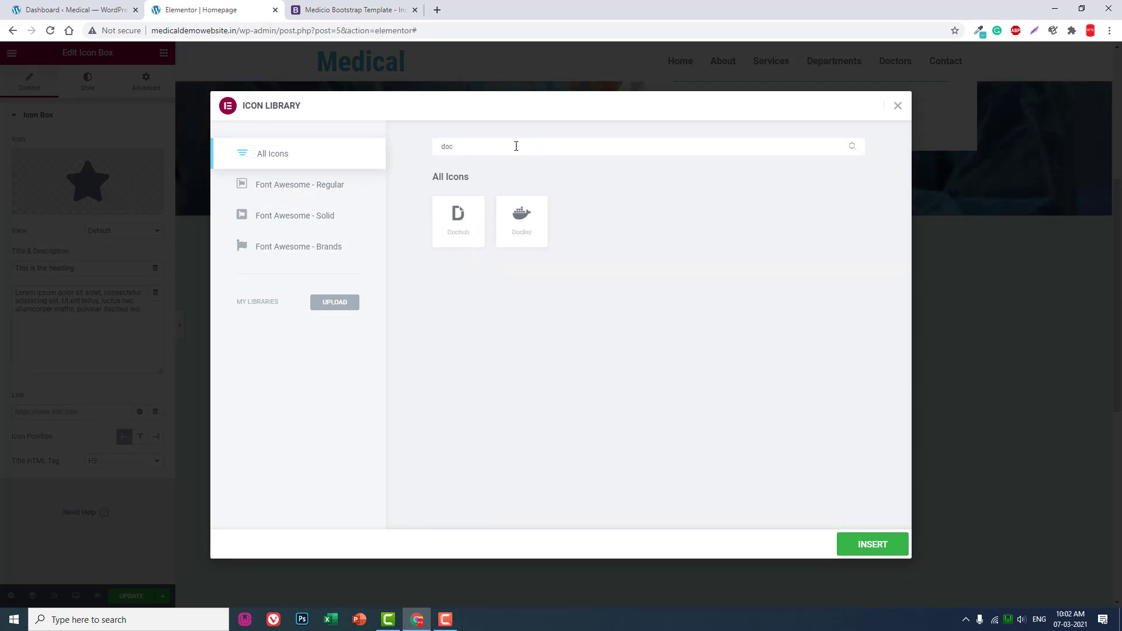
key(BackSpace)
key(BackSpace)
key(BackSpace)
text(medi)
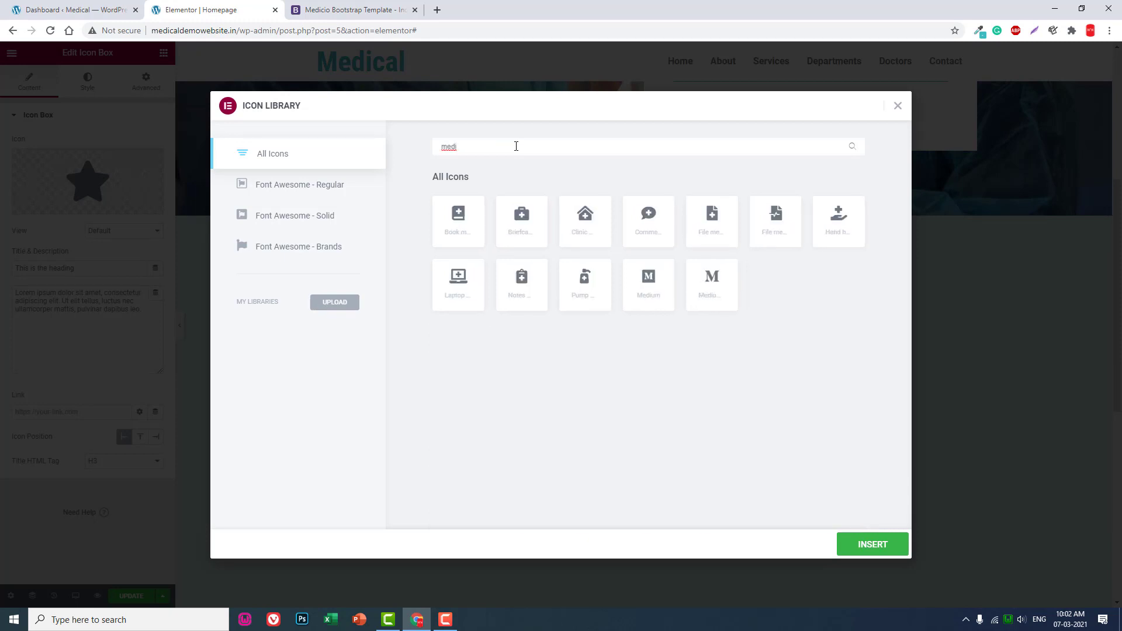
Search the icon library for "user" and insert the User md icon into the Icon Box.
key(BackSpace)
key(BackSpace)
key(BackSpace)
key(BackSpace)
text(user)
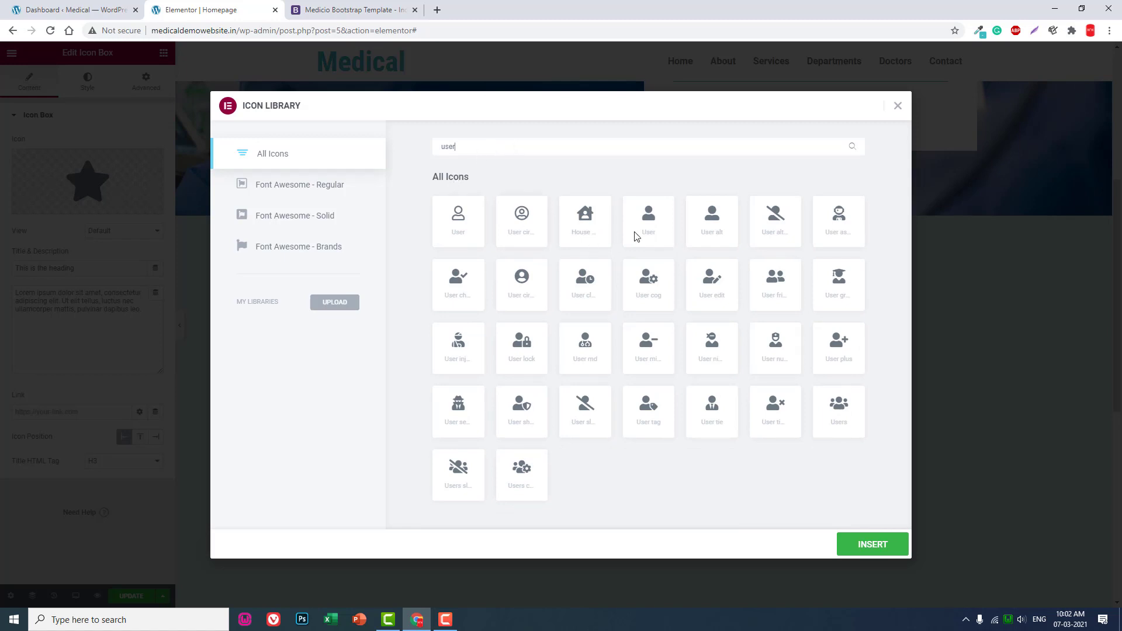
click(588, 348)
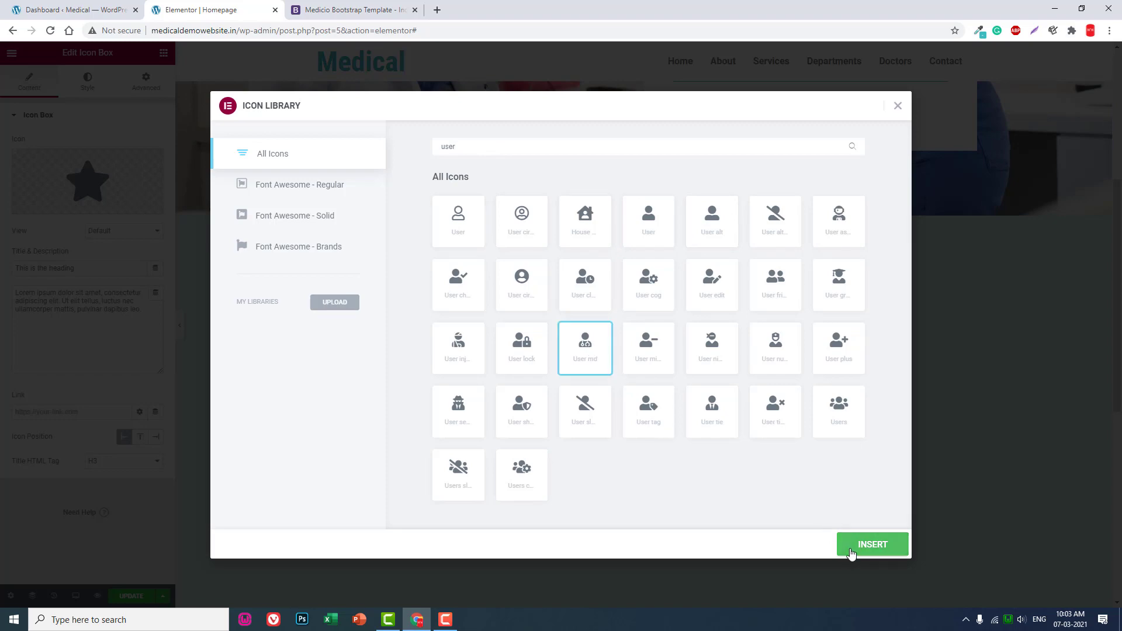
click(869, 544)
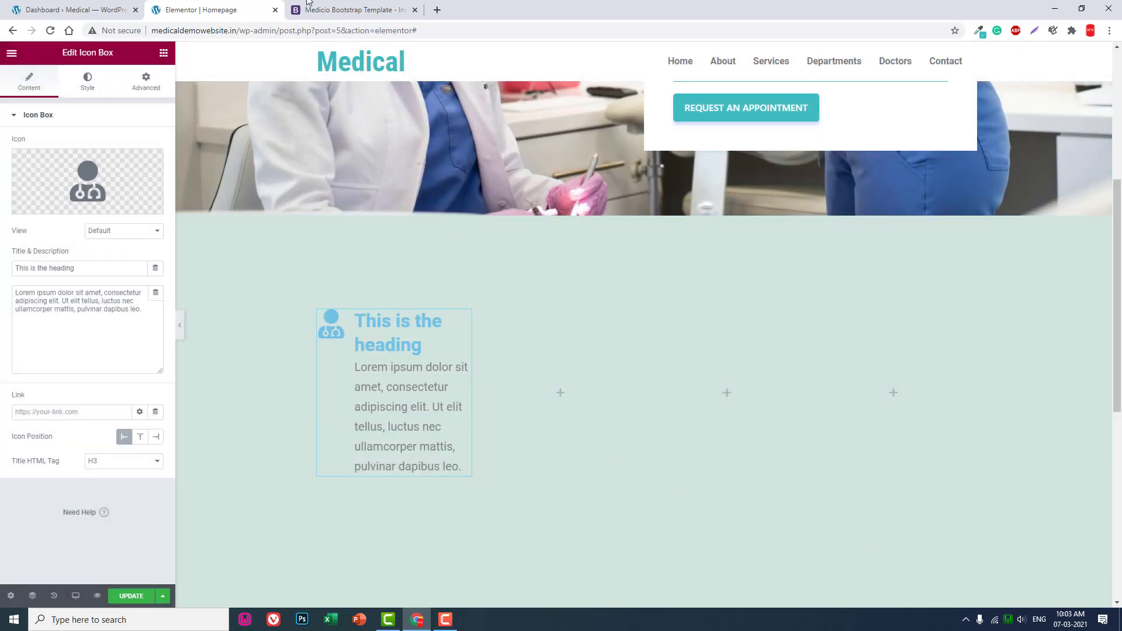
Give the whole page a classic body background in white, #FFFFFF, through the page settings.
key(ctrl+Tab)
key(ctrl+shift+Tab)
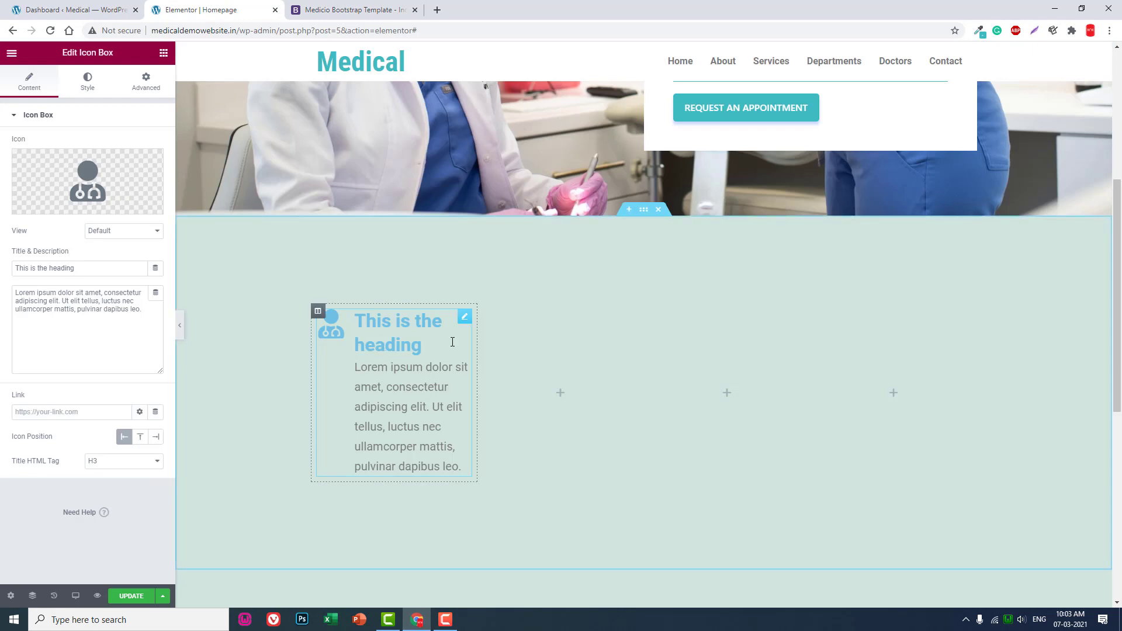
scroll(590, 356, down, 1)
scroll(590, 355, down, 3)
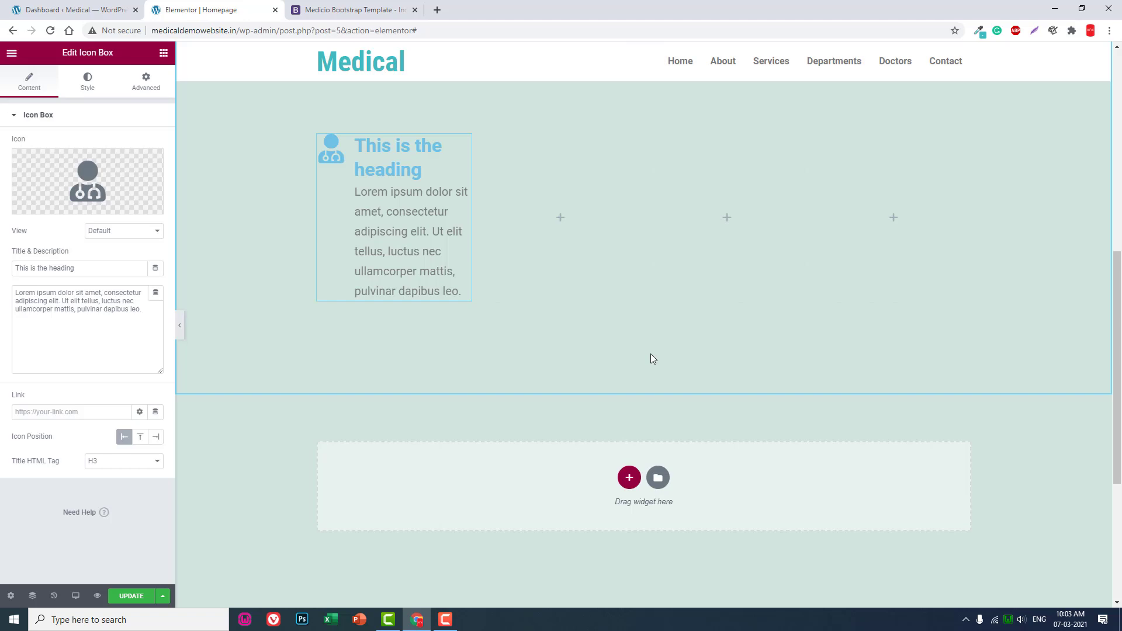
click(2, 597)
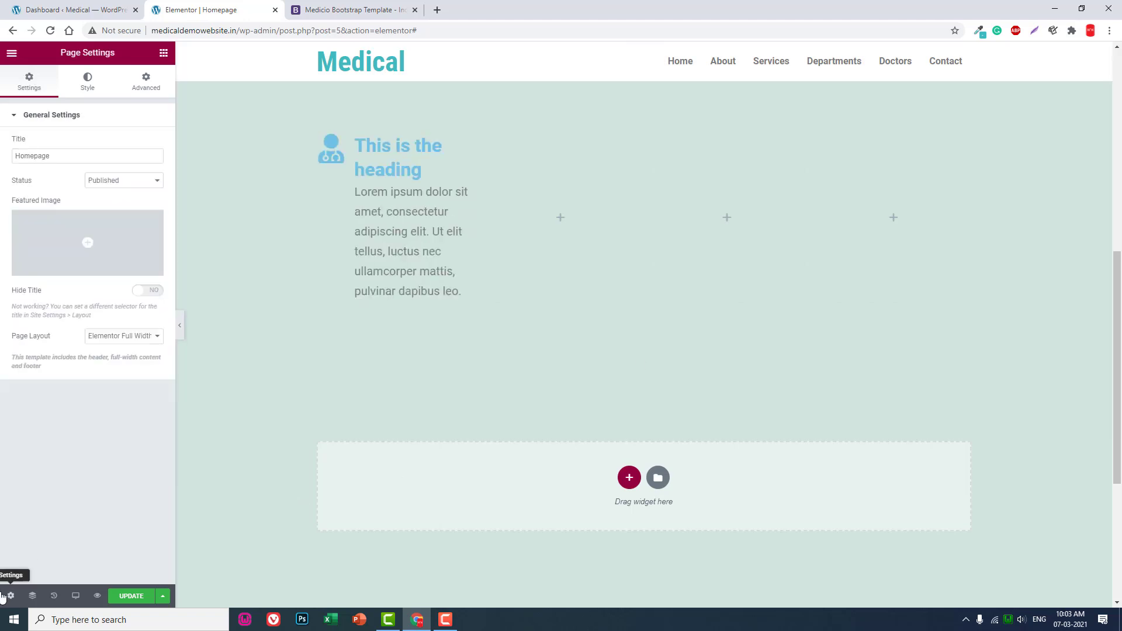
click(88, 82)
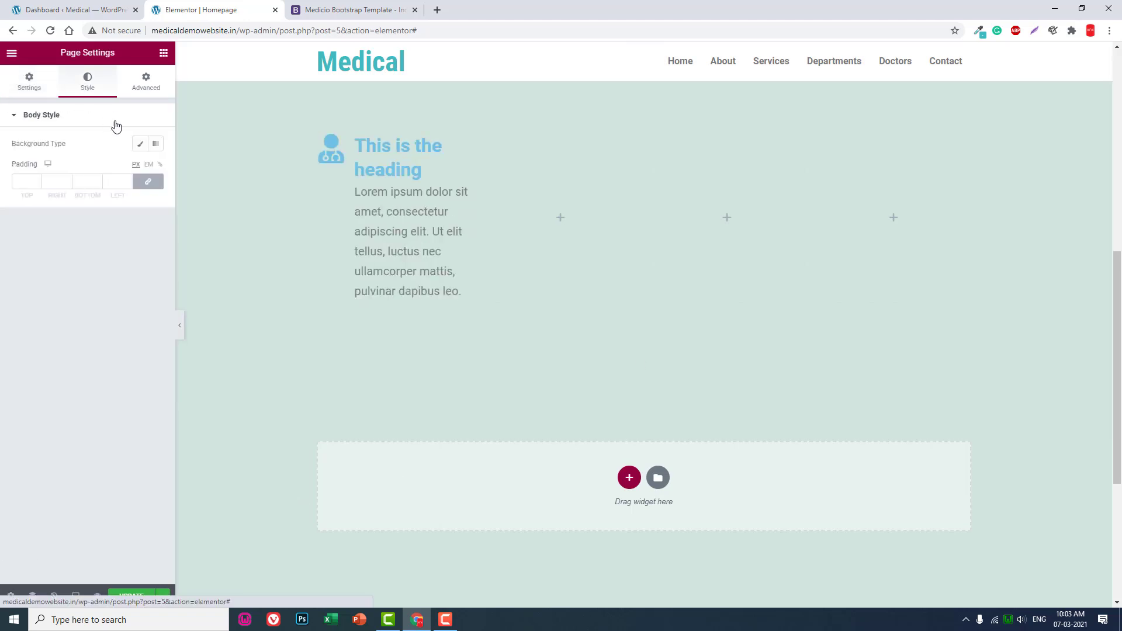
click(140, 145)
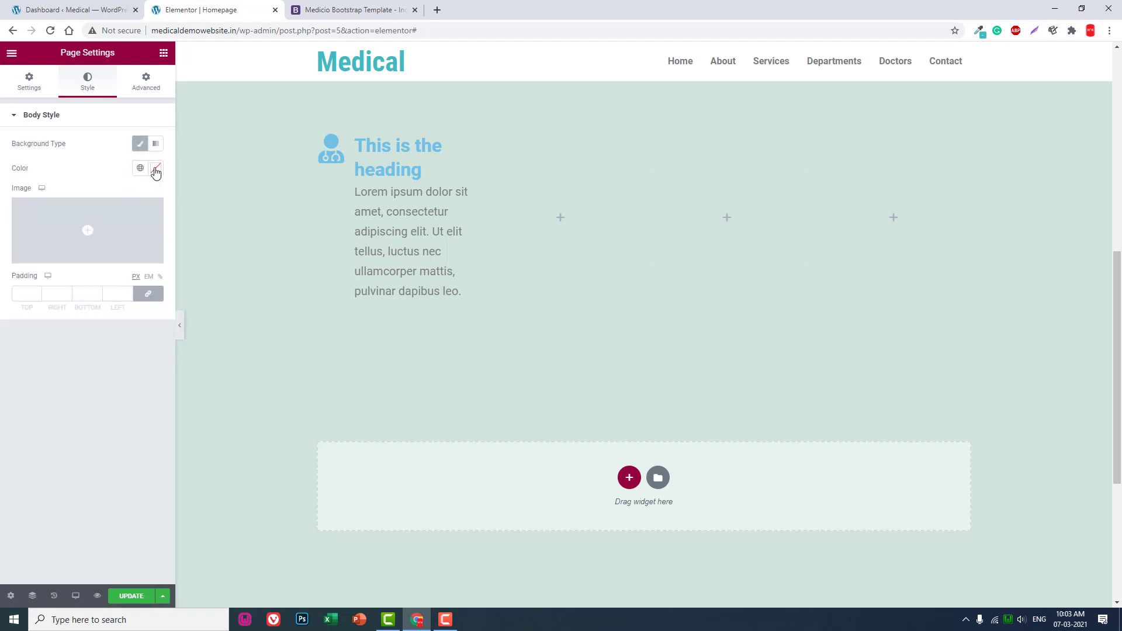
click(156, 168)
text(#FFFFFF)
click(61, 470)
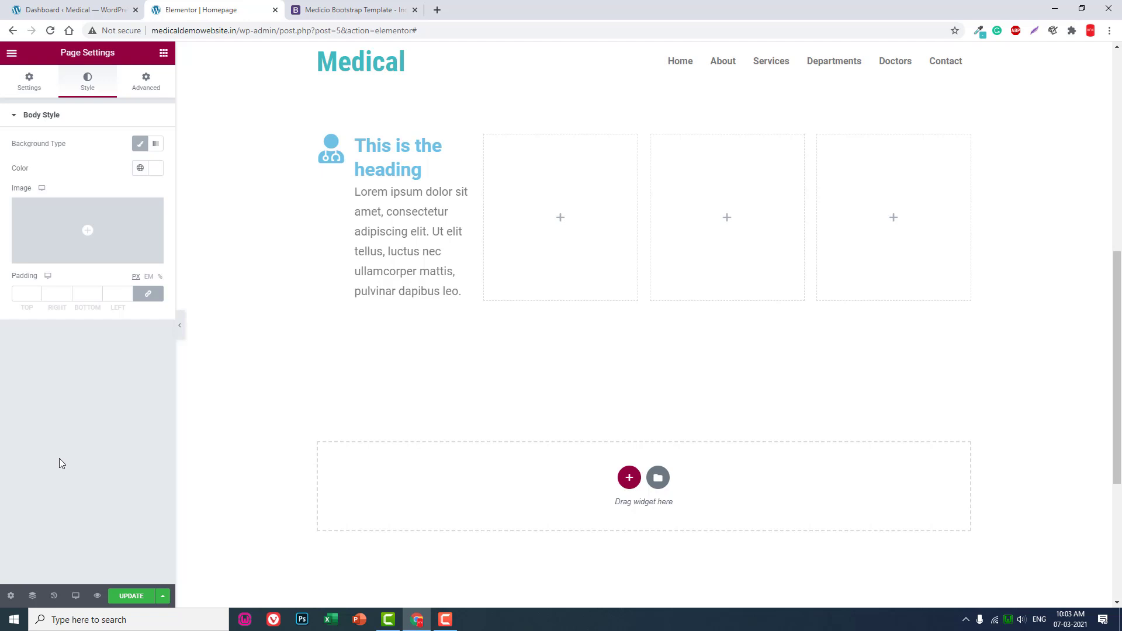
Set the padding of the column holding the Icon Box to 20 px on all sides.
scroll(295, 371, up, 4)
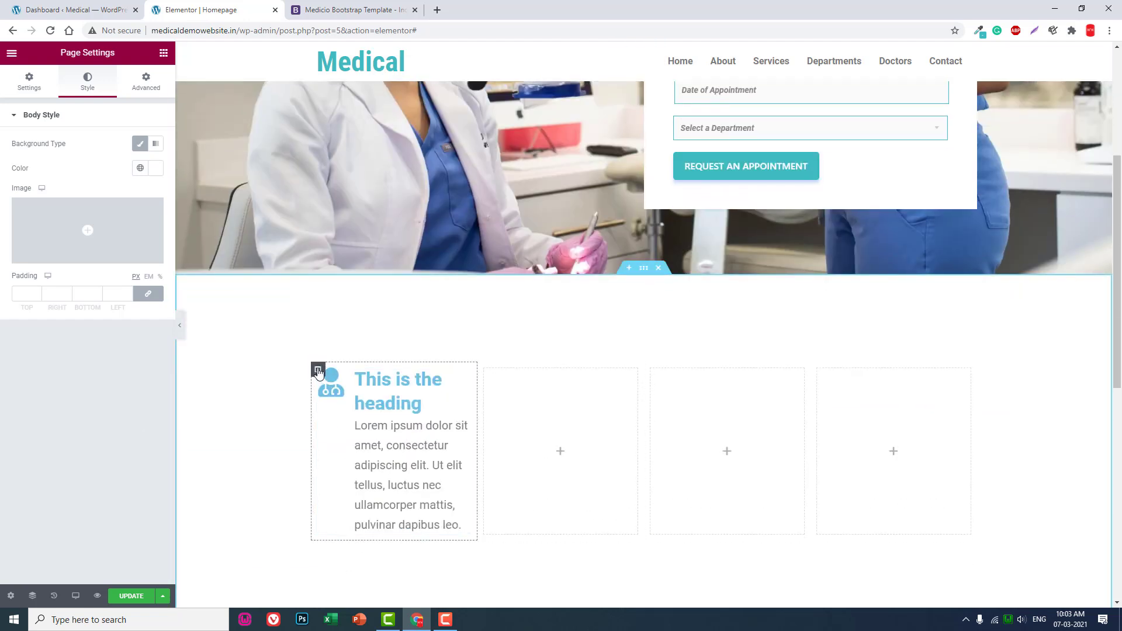
click(318, 371)
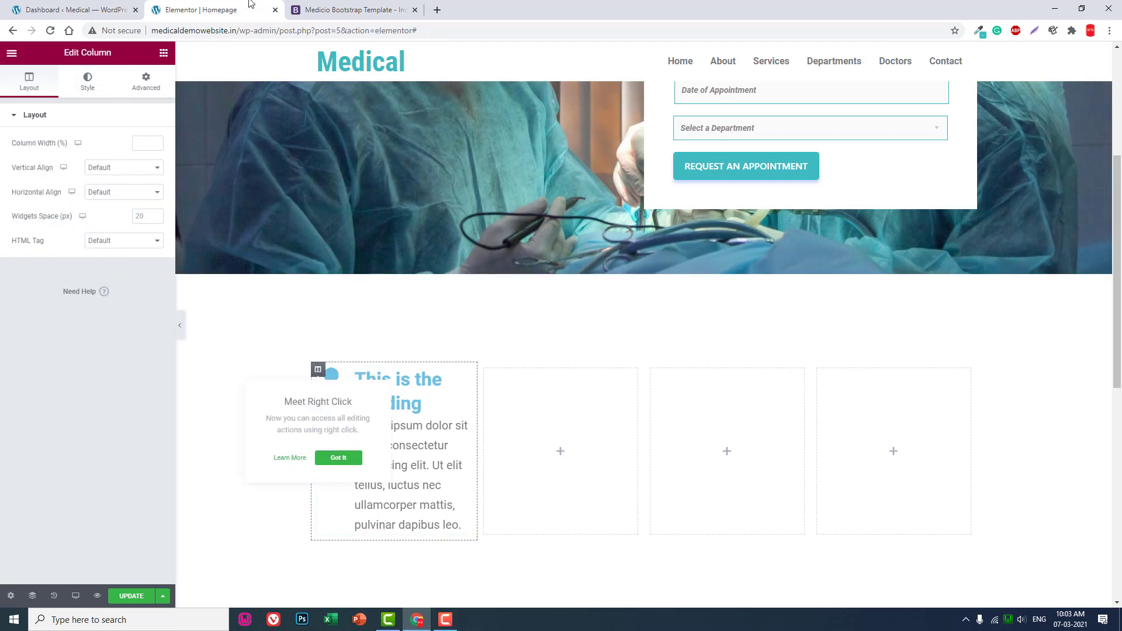
click(366, 4)
click(240, 9)
click(145, 81)
click(123, 202)
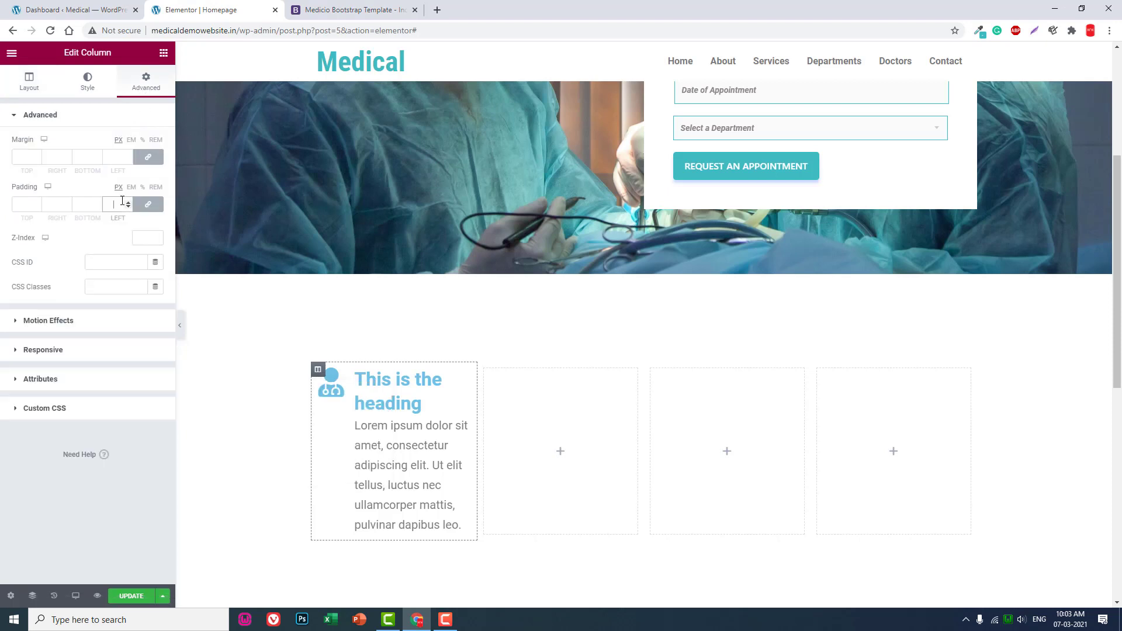
text(15)
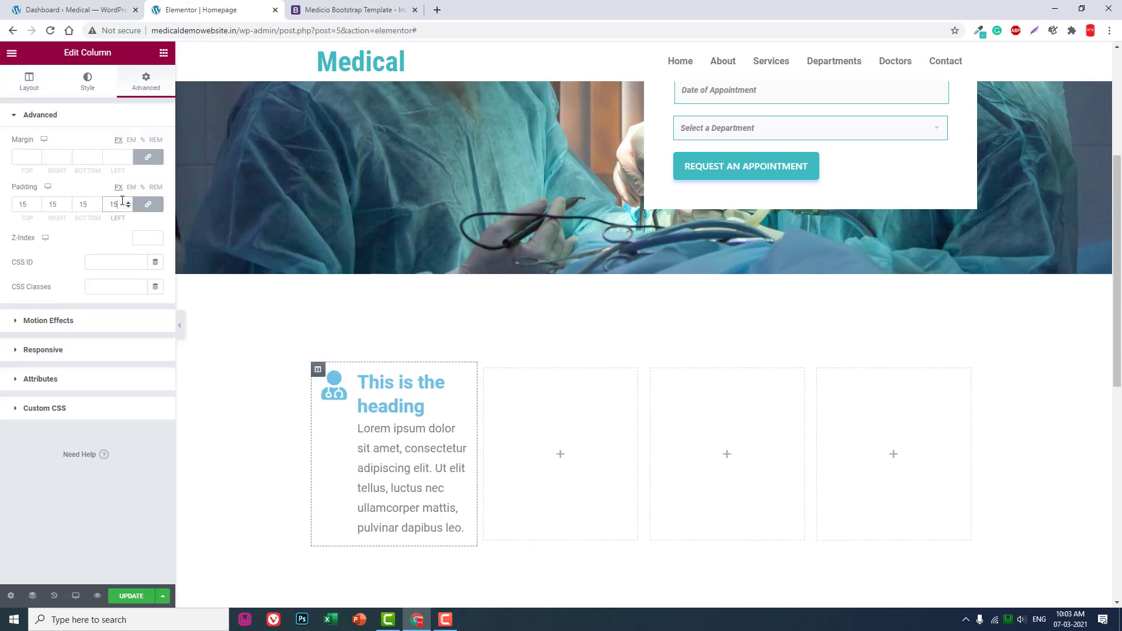
key(BackSpace)
key(BackSpace)
text(20)
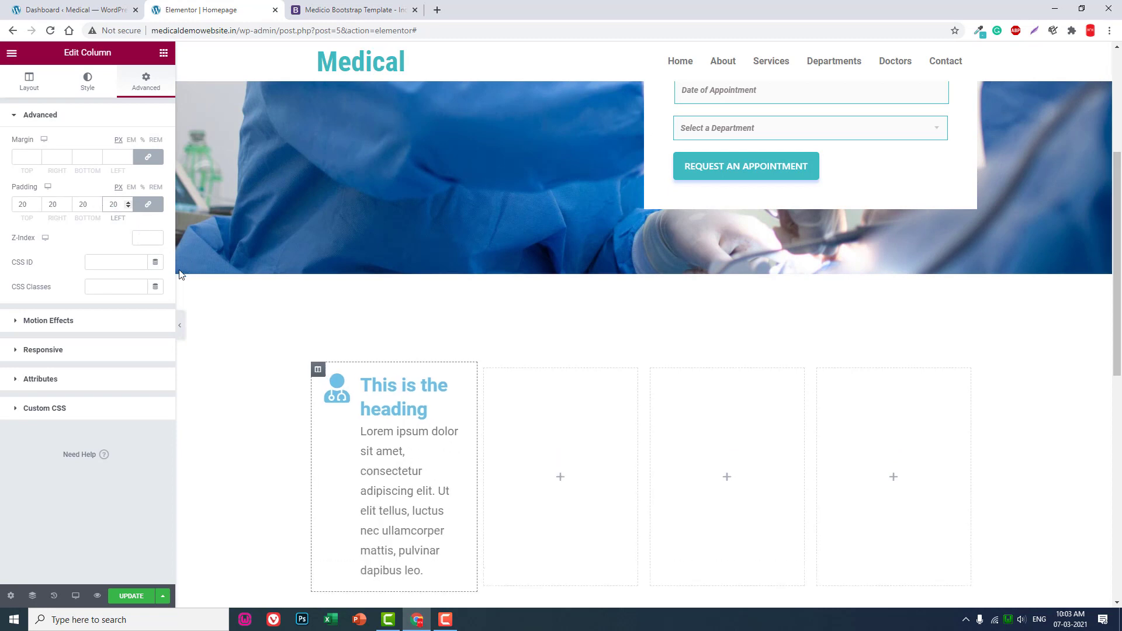
Compare with Medicio's cards, add a default box shadow to the first column, and preview it at full width.
click(377, 5)
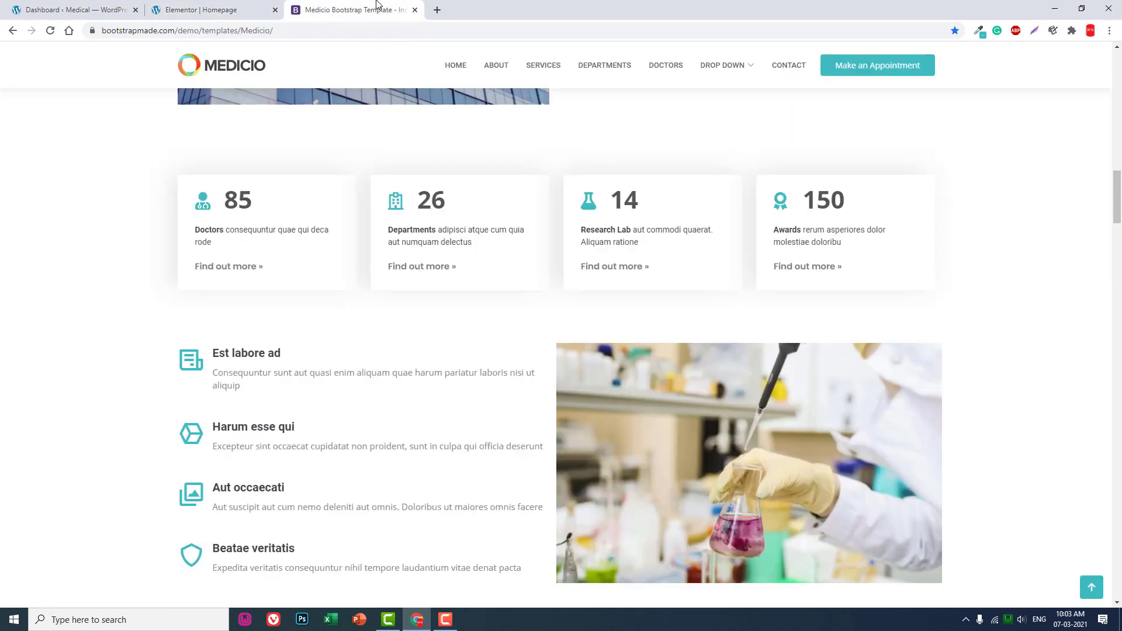
click(221, 6)
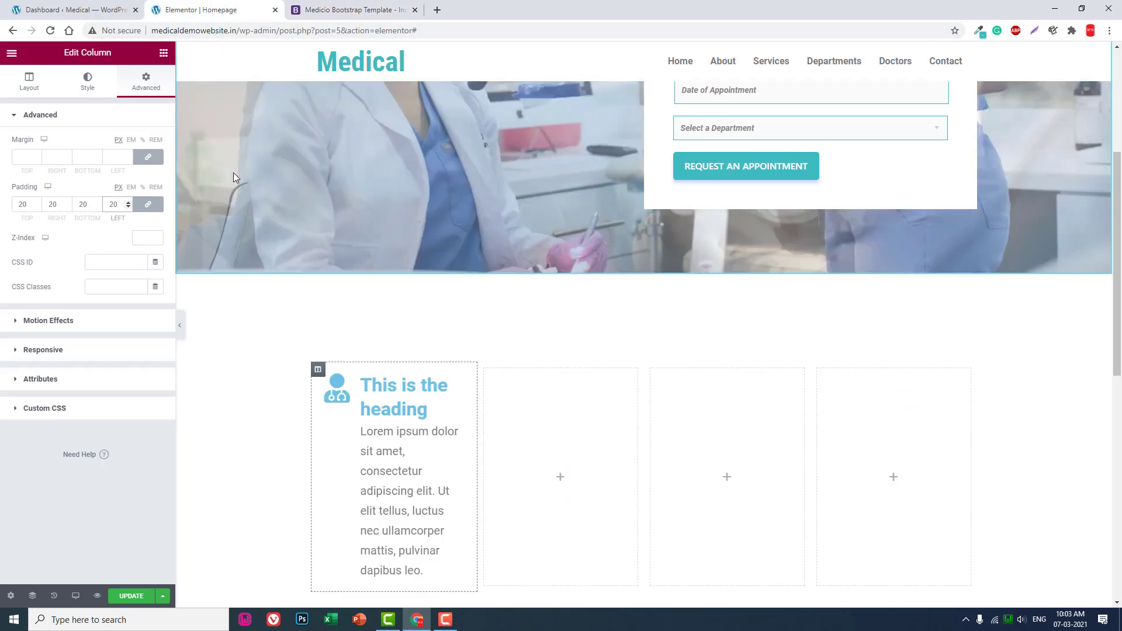
click(377, 5)
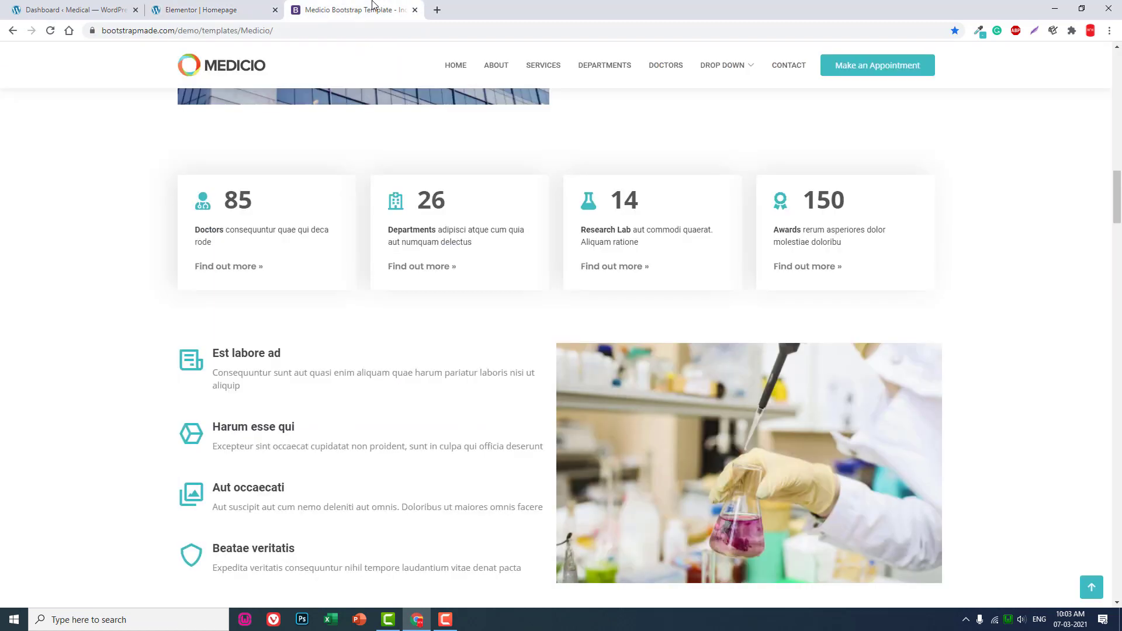
click(200, 8)
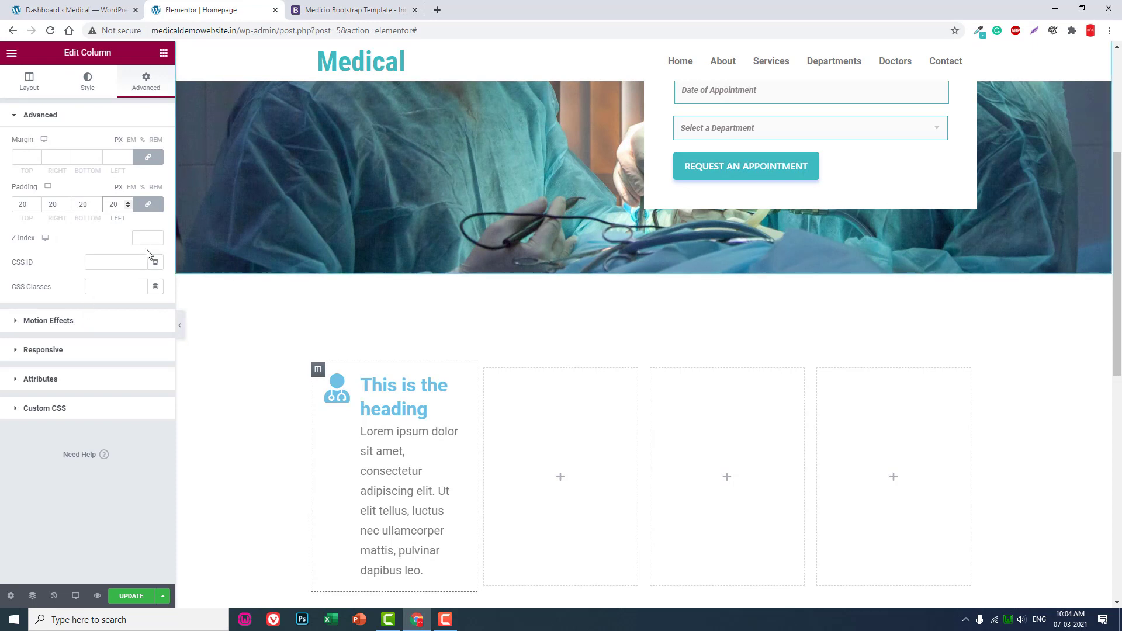
click(85, 85)
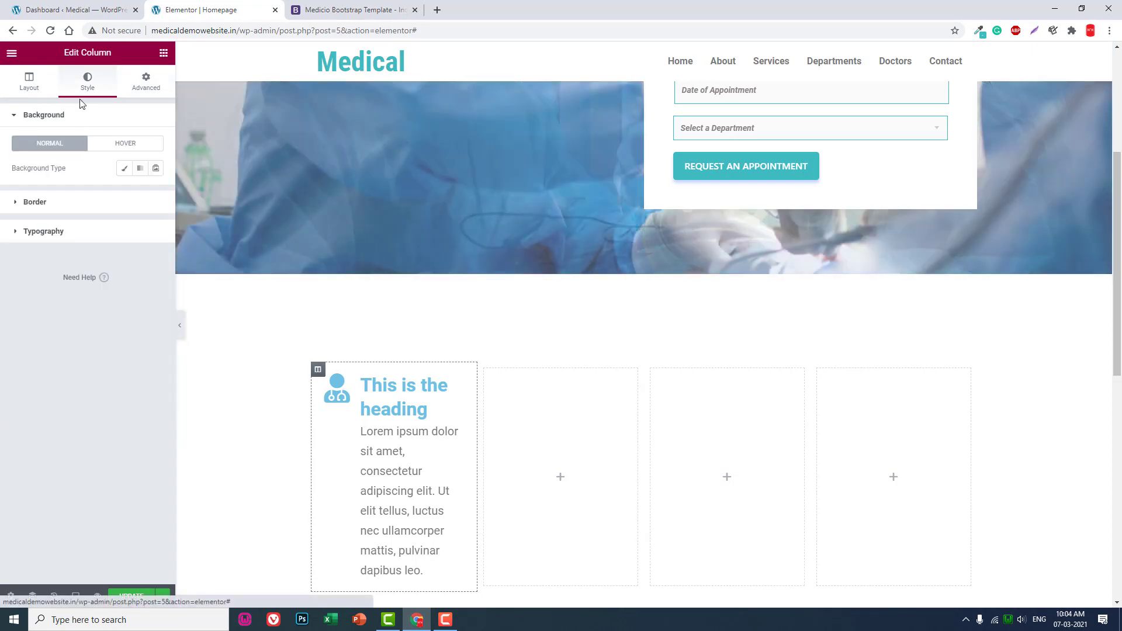
click(58, 201)
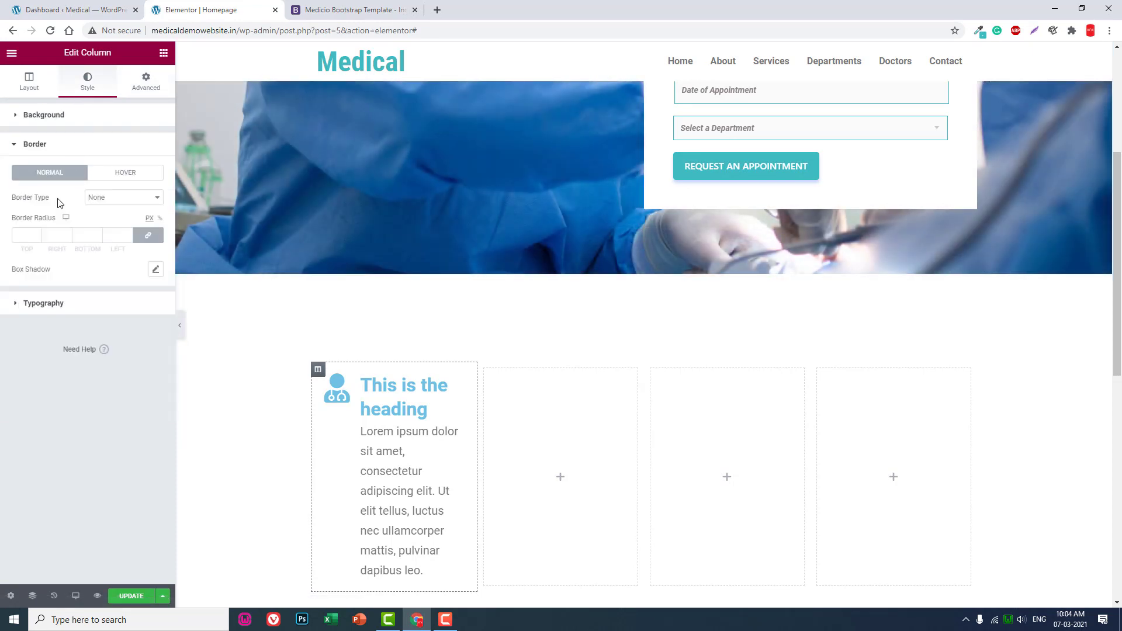
click(155, 270)
click(351, 9)
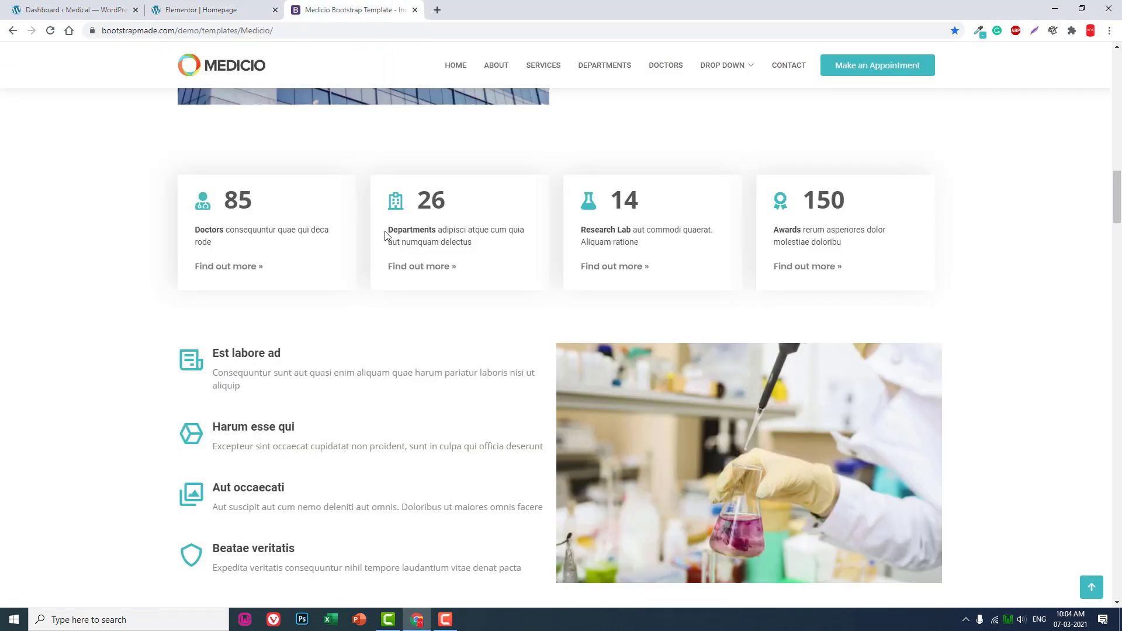
click(205, 10)
click(180, 325)
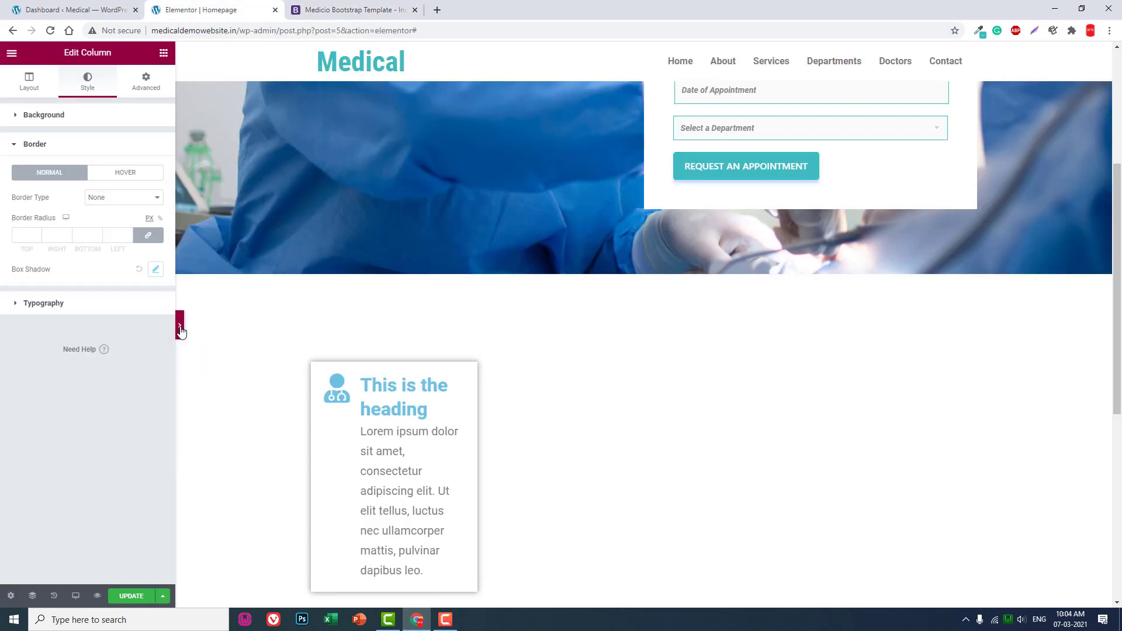
scroll(418, 438, down, 1)
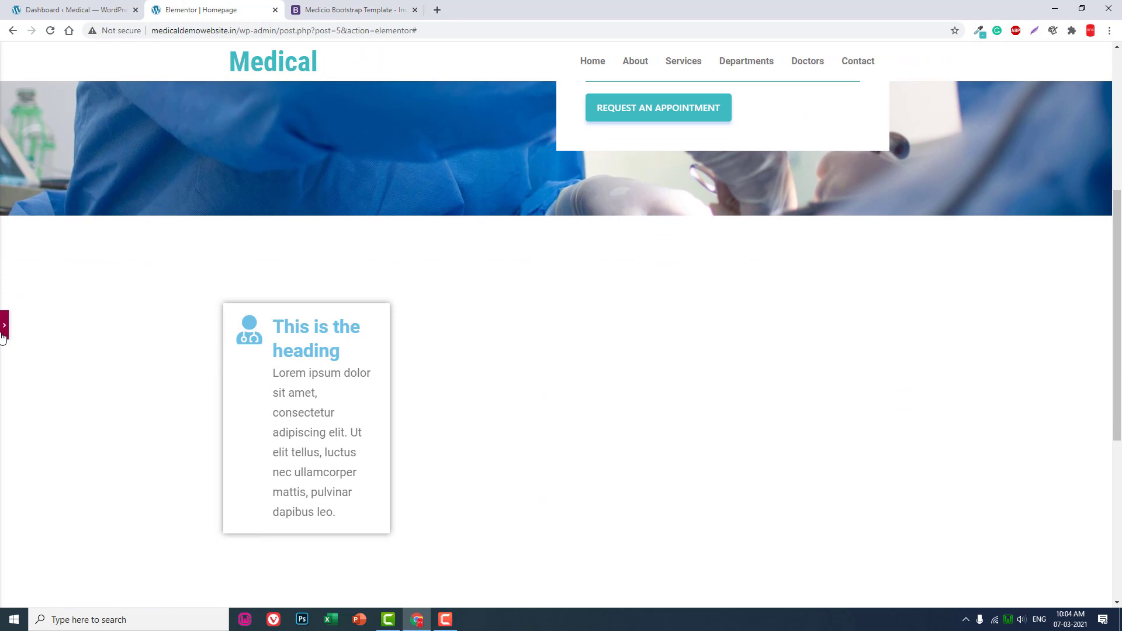
click(4, 327)
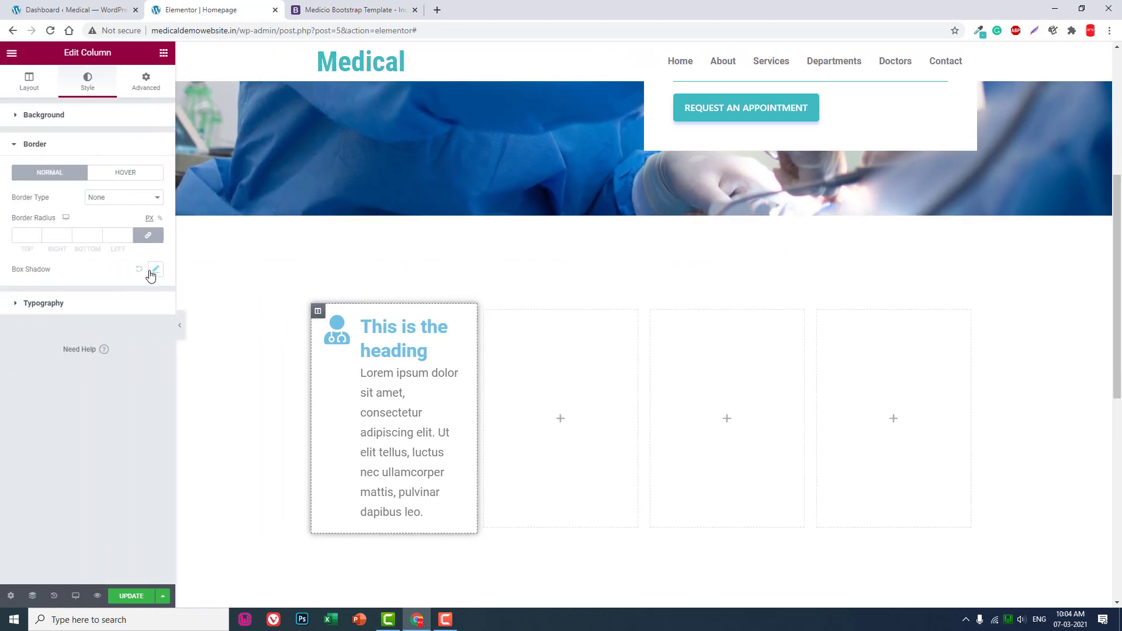
Set the first column's box shadow blur to 0 and spread to 1, and preview the card.
click(155, 270)
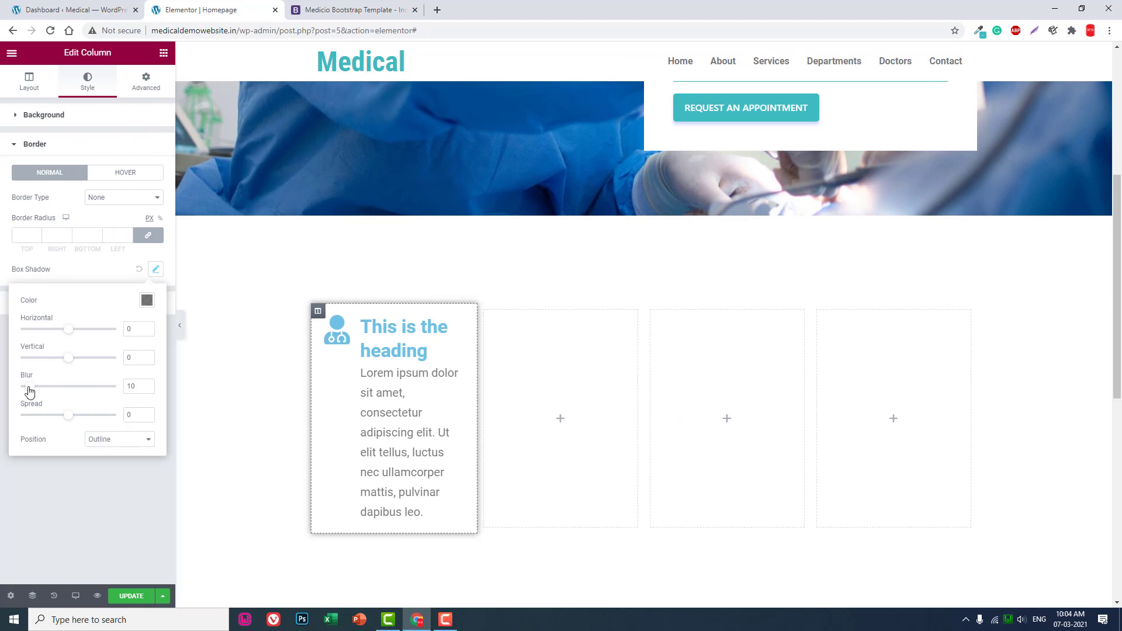
drag(30, 391, 15, 390)
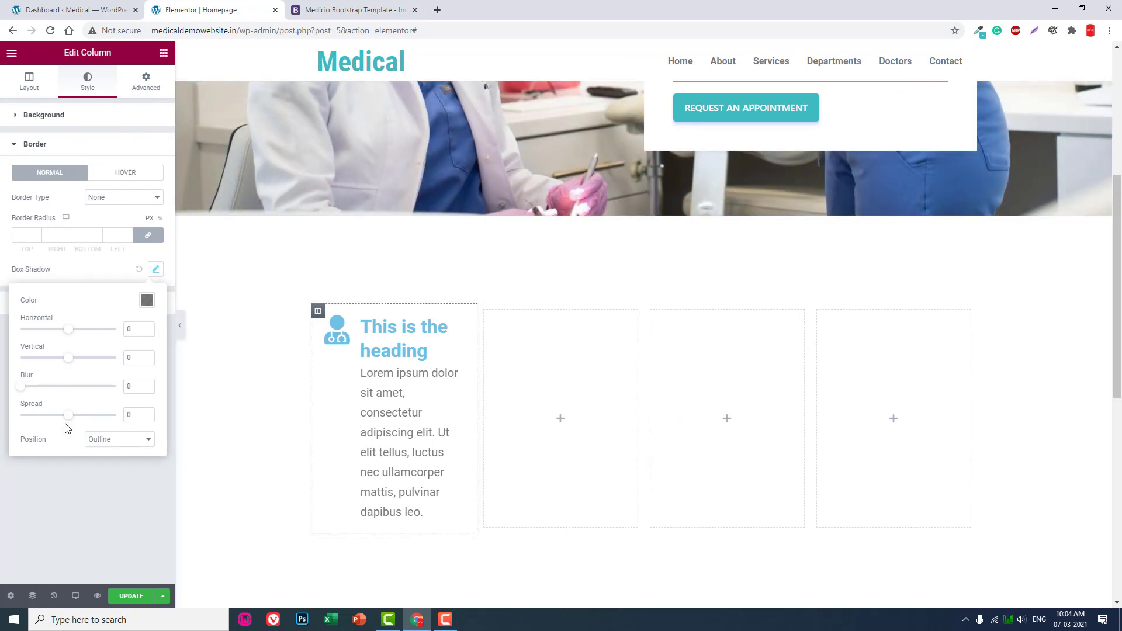
click(147, 412)
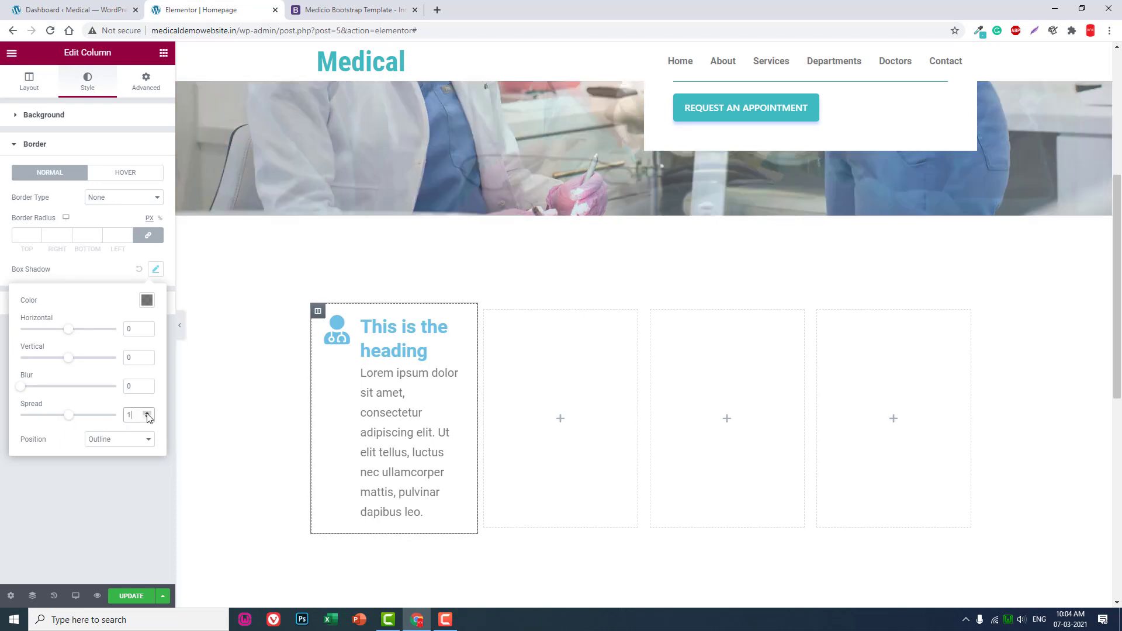
click(182, 328)
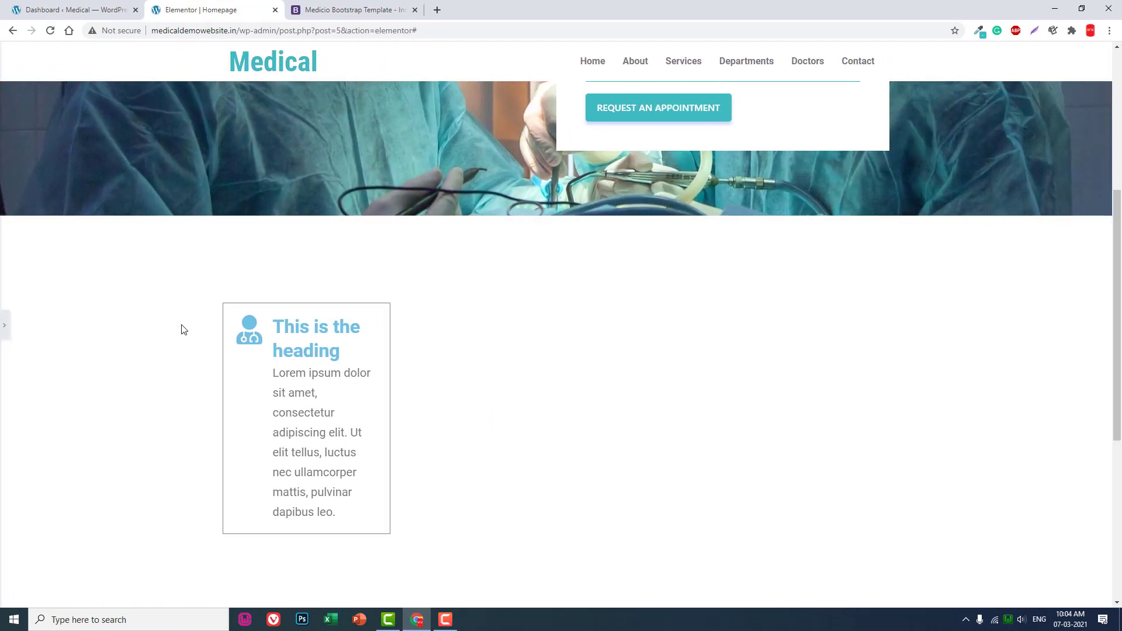
click(3, 331)
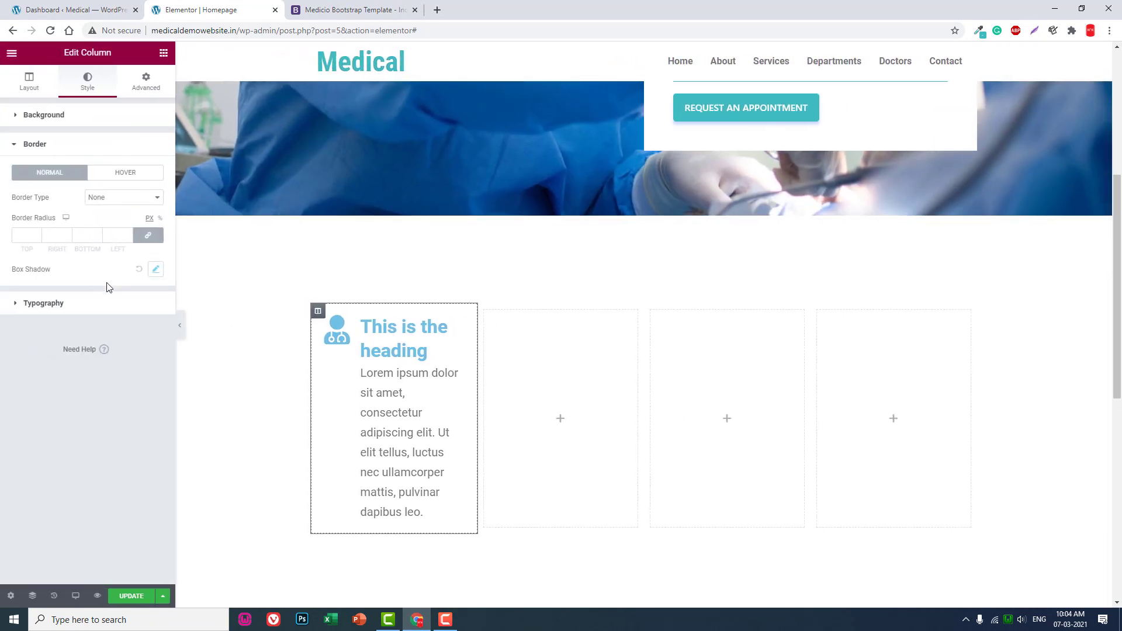
Raise the blur of the first column's box shadow slightly above 0 and preview the softer edge.
click(156, 269)
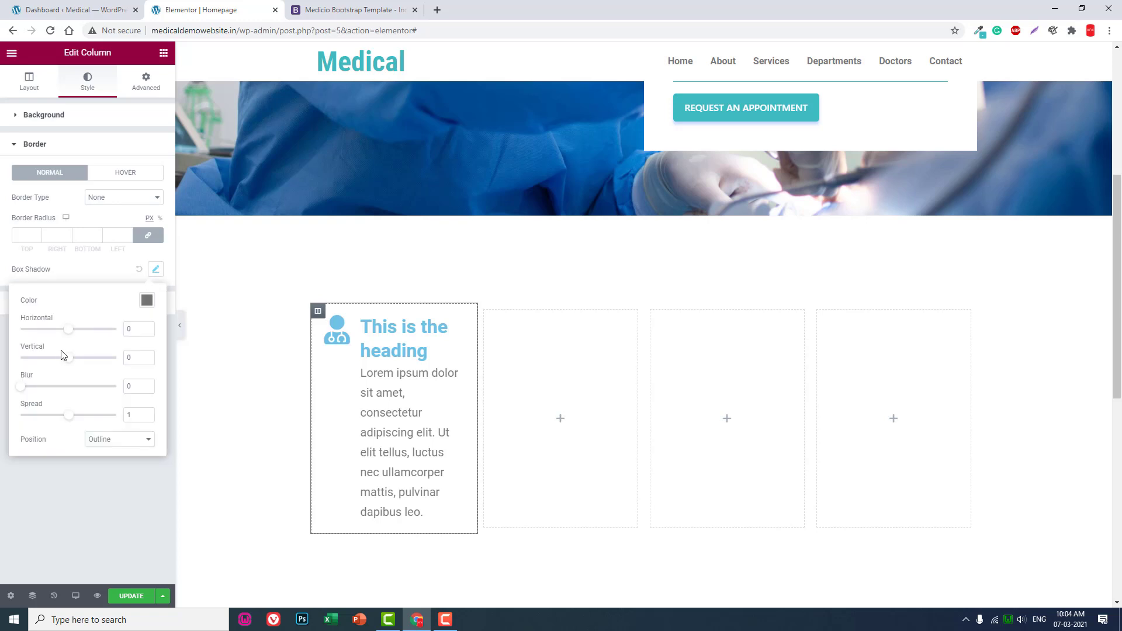
drag(20, 389, 25, 388)
click(181, 333)
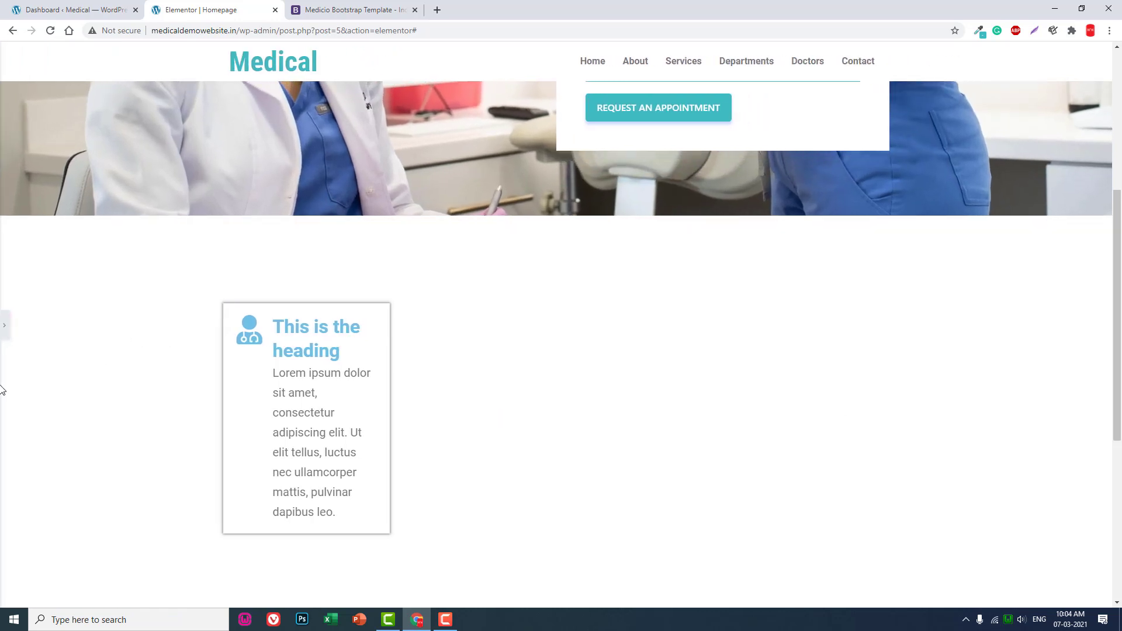
click(3, 325)
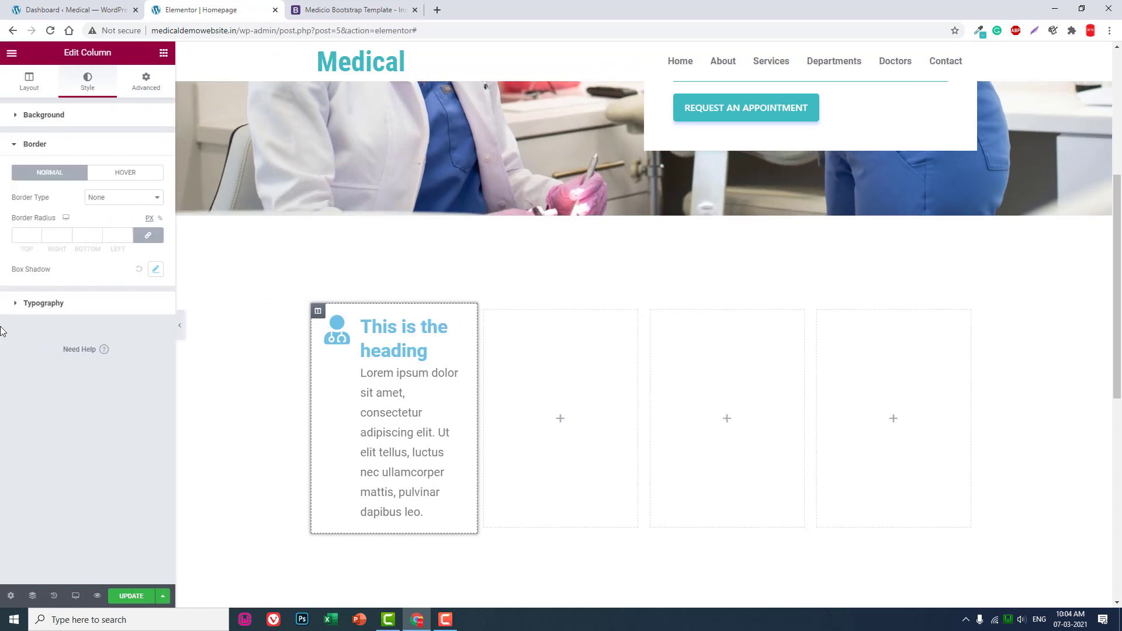
Check the text on Medicio's Doctors card and clear the placeholder description from the Icon Box.
click(336, 7)
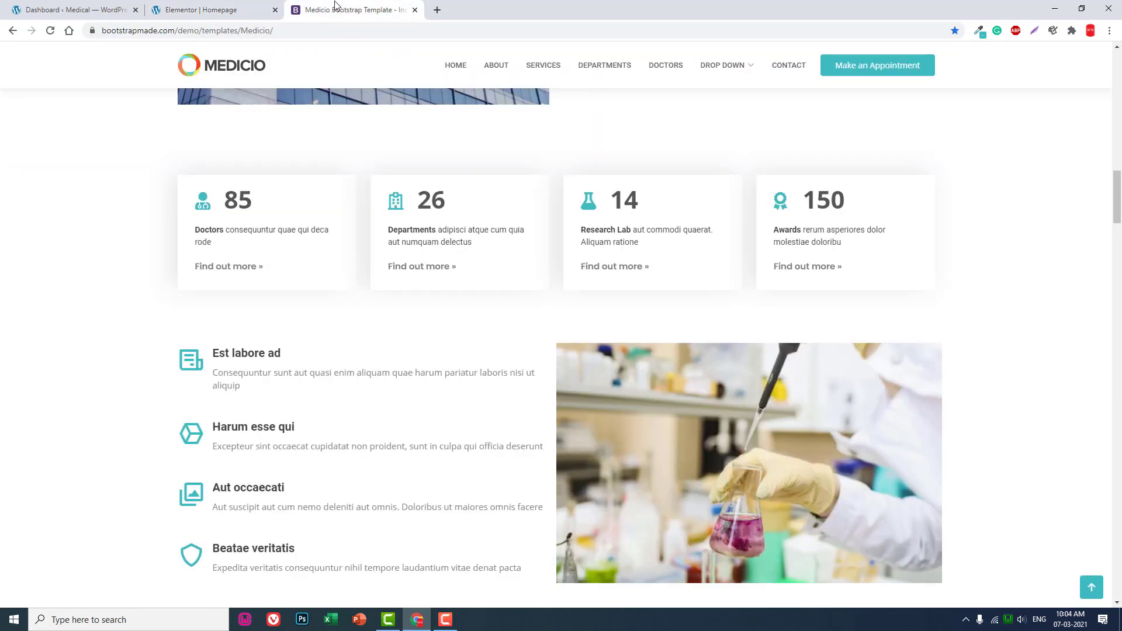
drag(204, 234, 221, 243)
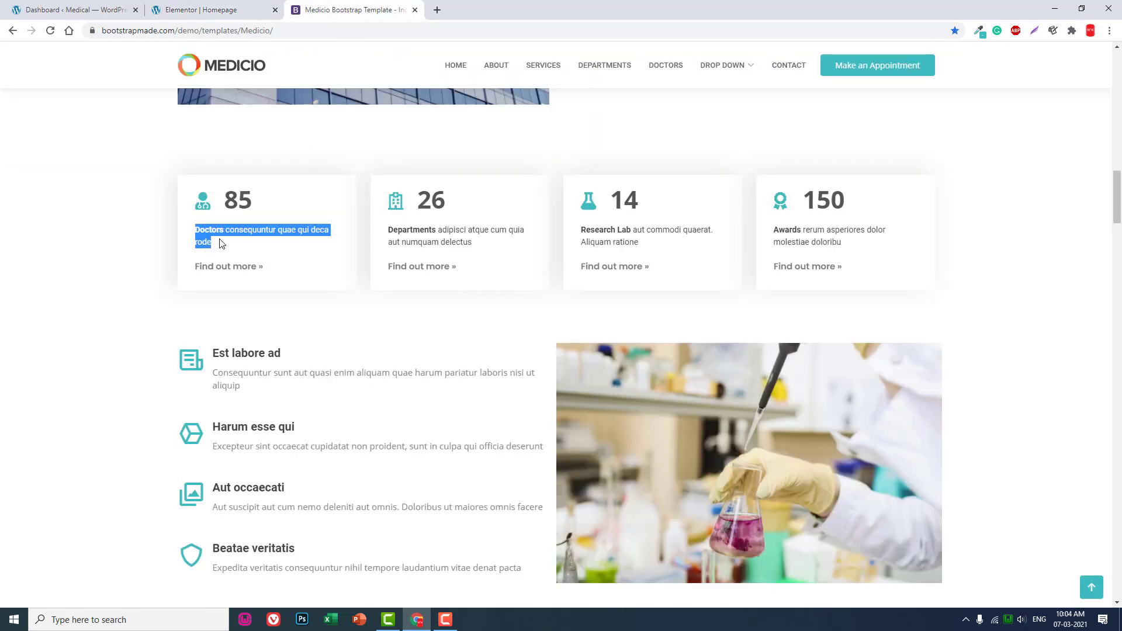
click(122, 225)
click(280, 3)
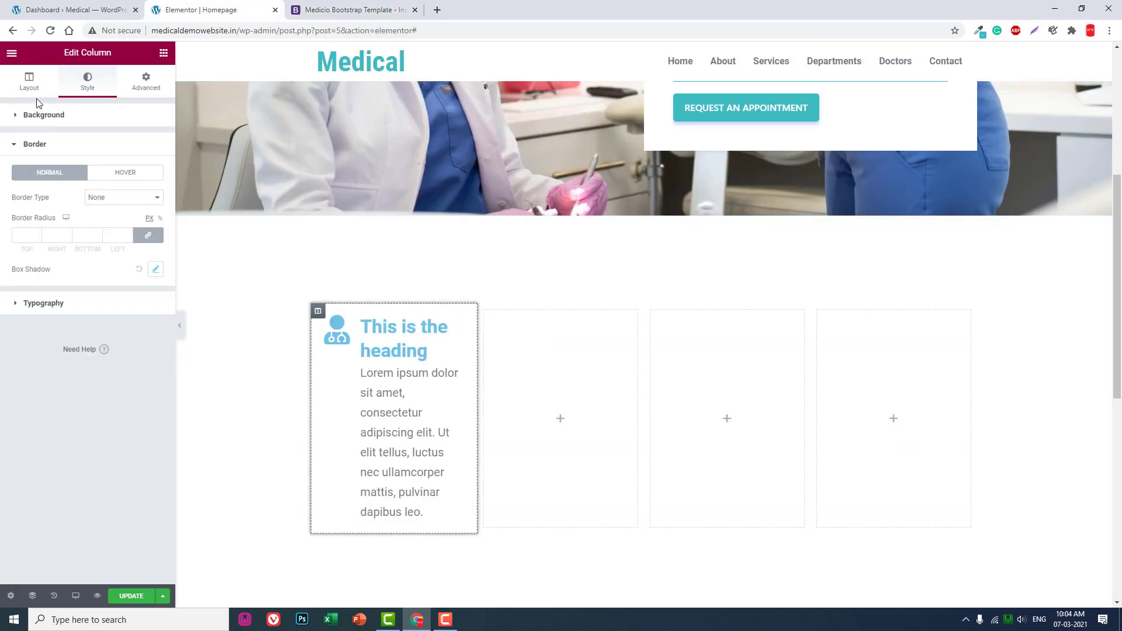
click(30, 85)
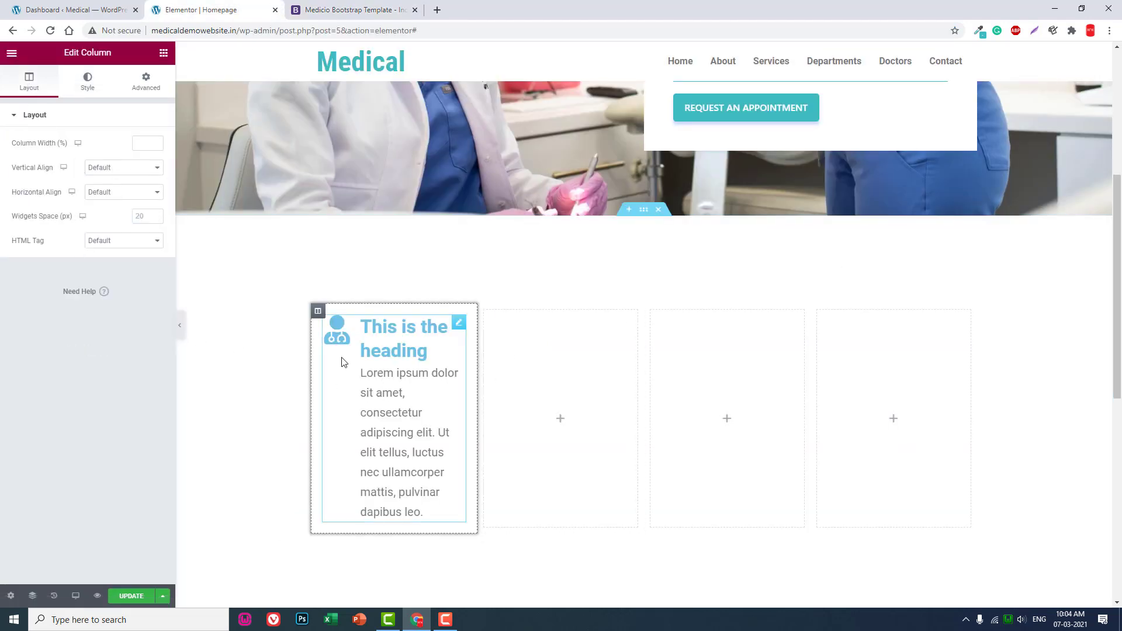
click(368, 389)
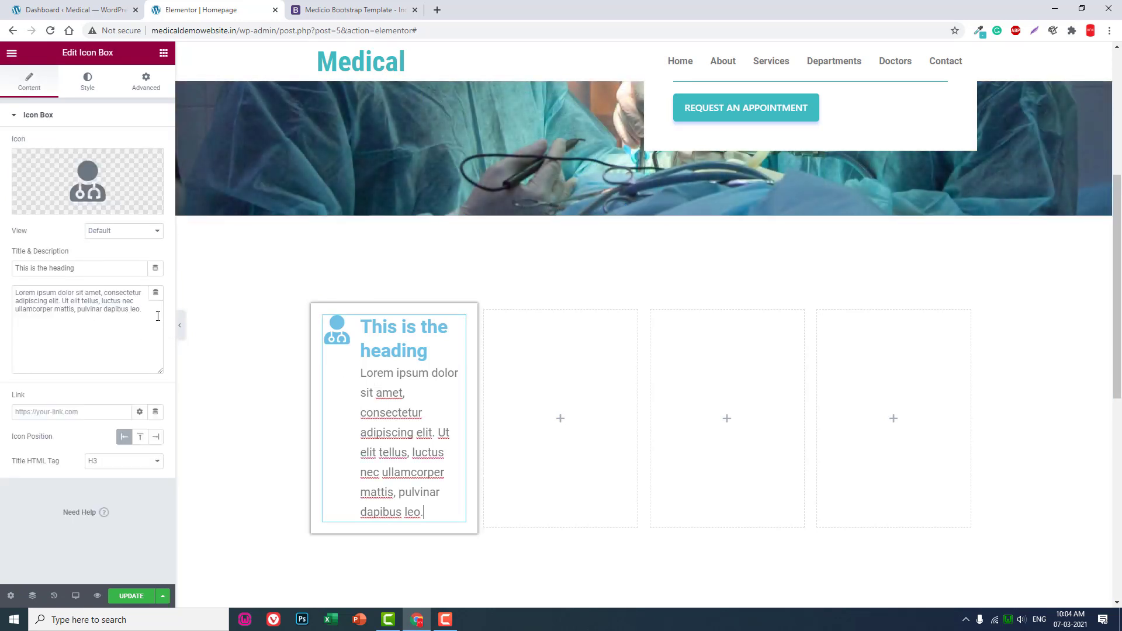
drag(157, 317, 2, 271)
key(BackSpace)
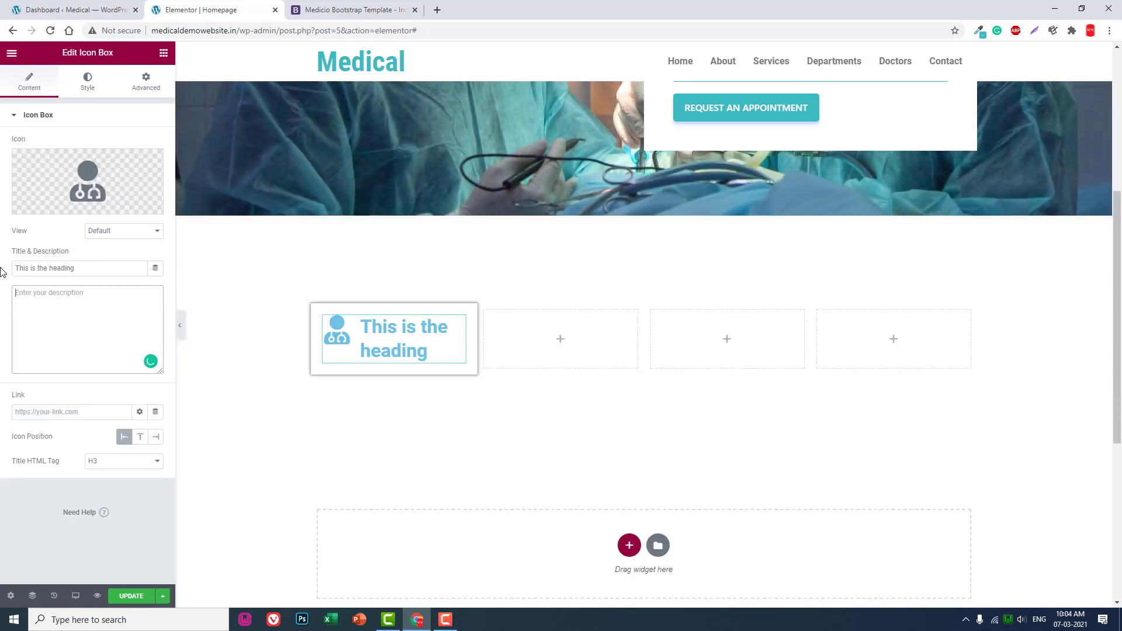
Change the Icon Box title to 65 and set its icon size to 30.
drag(95, 268, 2, 273)
text(65)
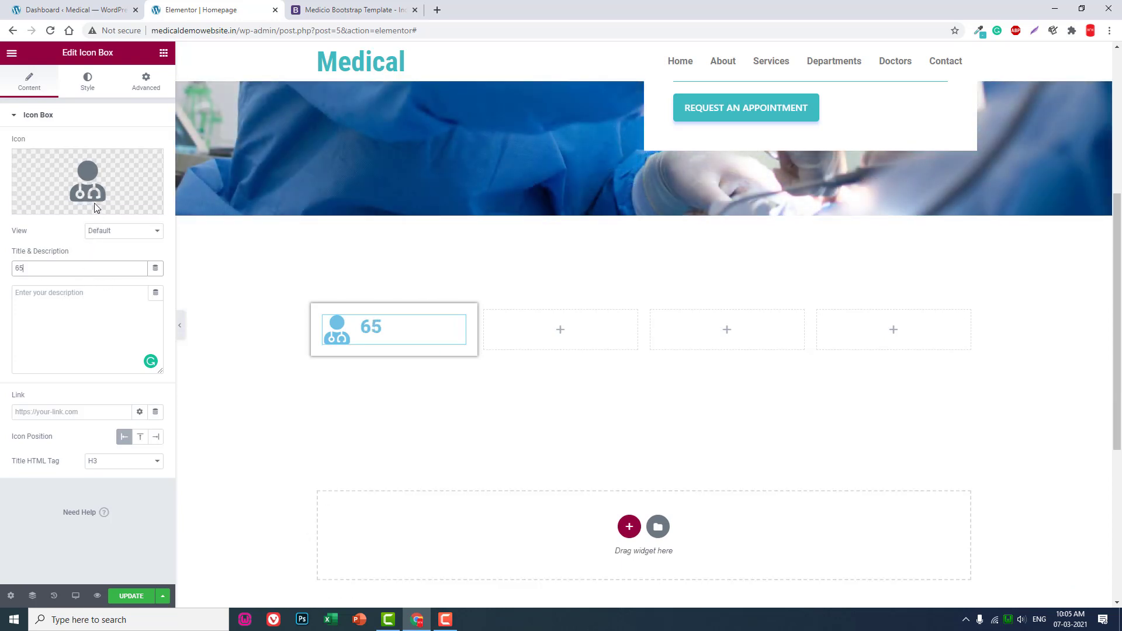
click(87, 92)
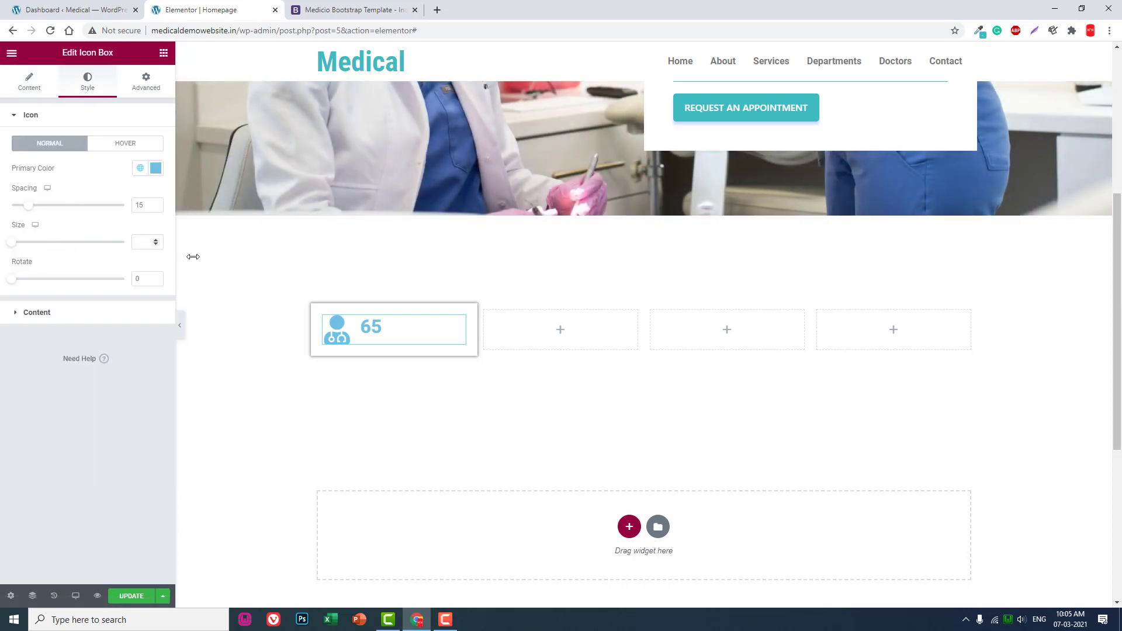
click(392, 9)
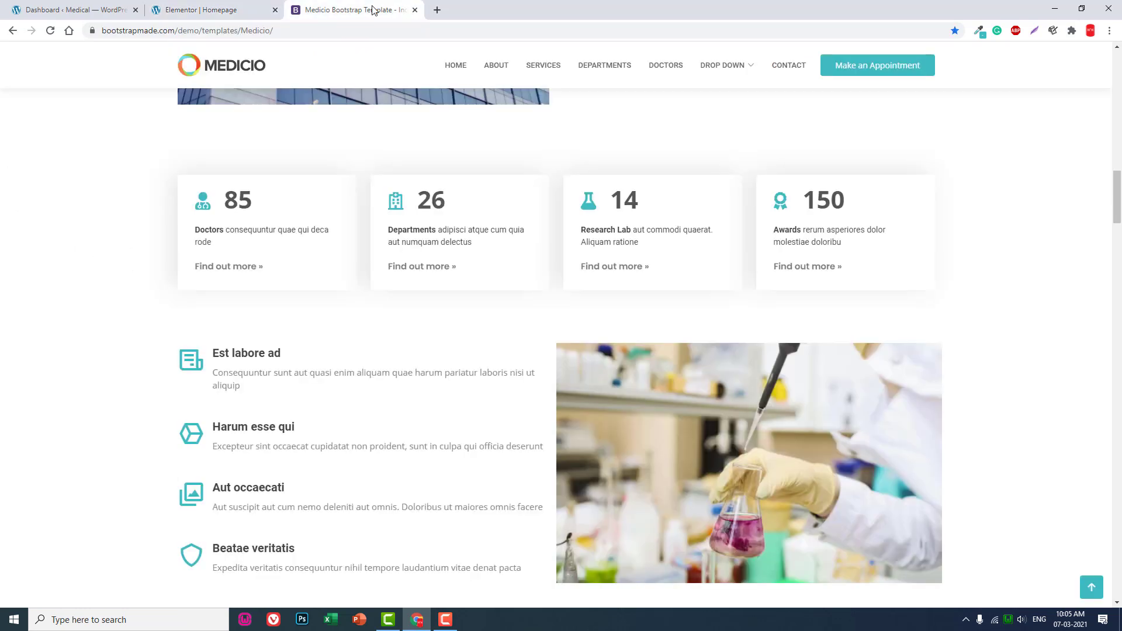
click(232, 5)
double_click(143, 242)
text(25)
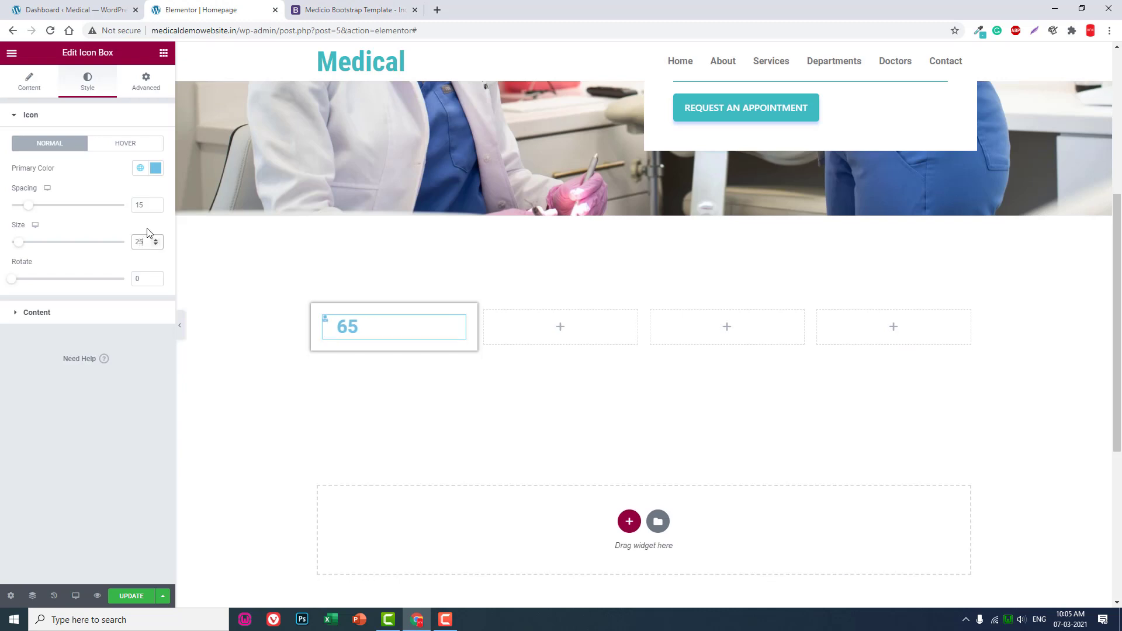
drag(146, 241, 2, 244)
text(30)
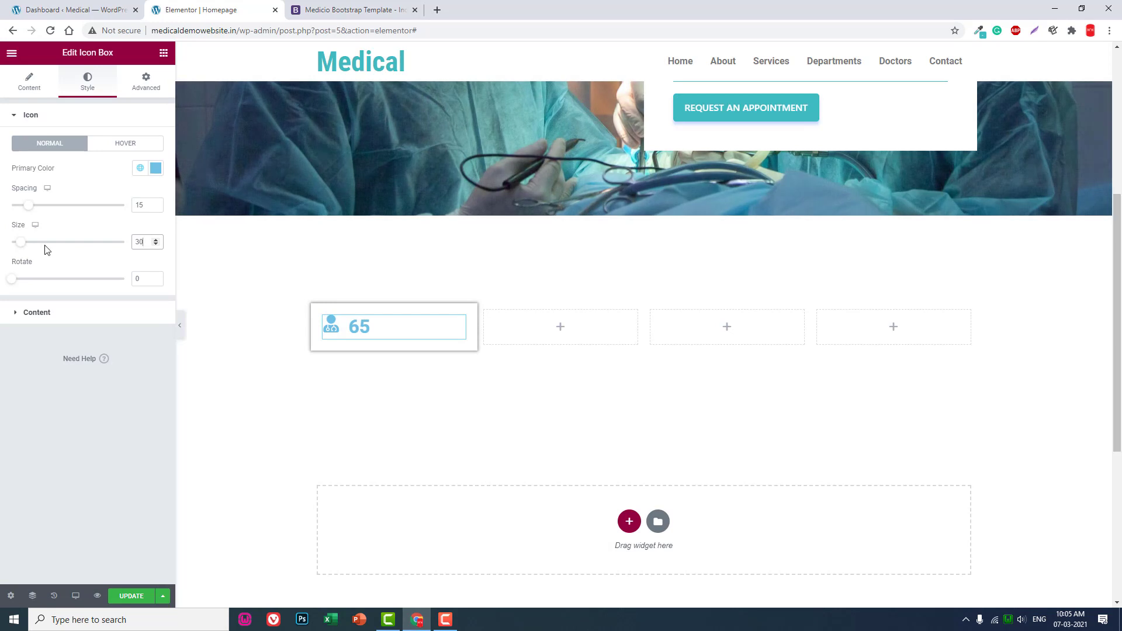
Compare the number with Medicio's cards and set the Icon Box title's font size to 60 px.
click(58, 314)
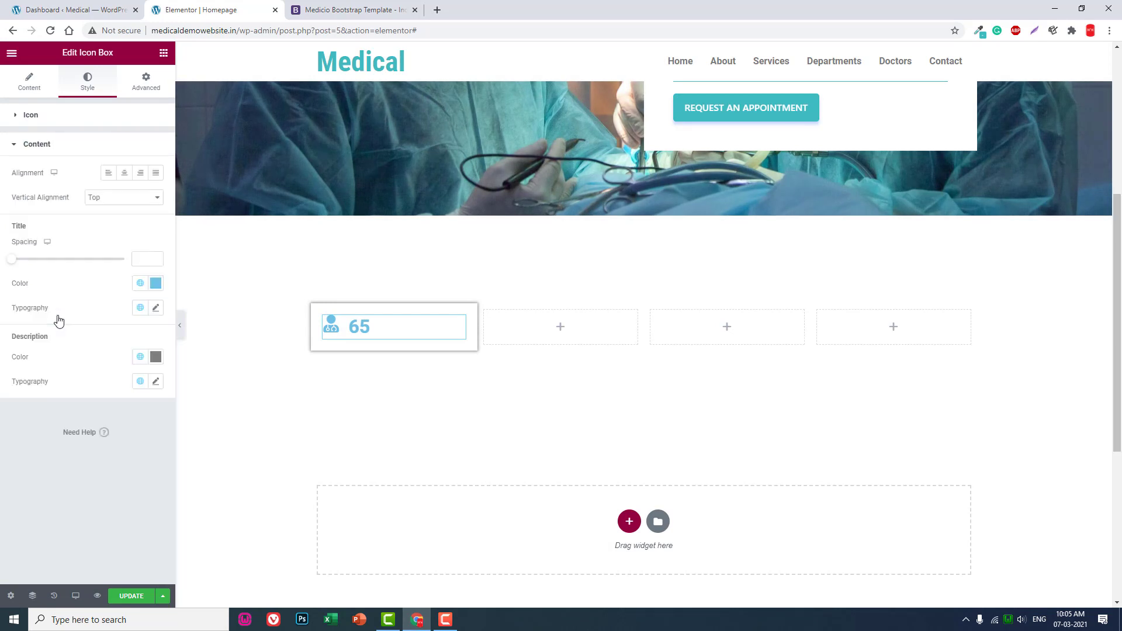
click(156, 308)
click(136, 398)
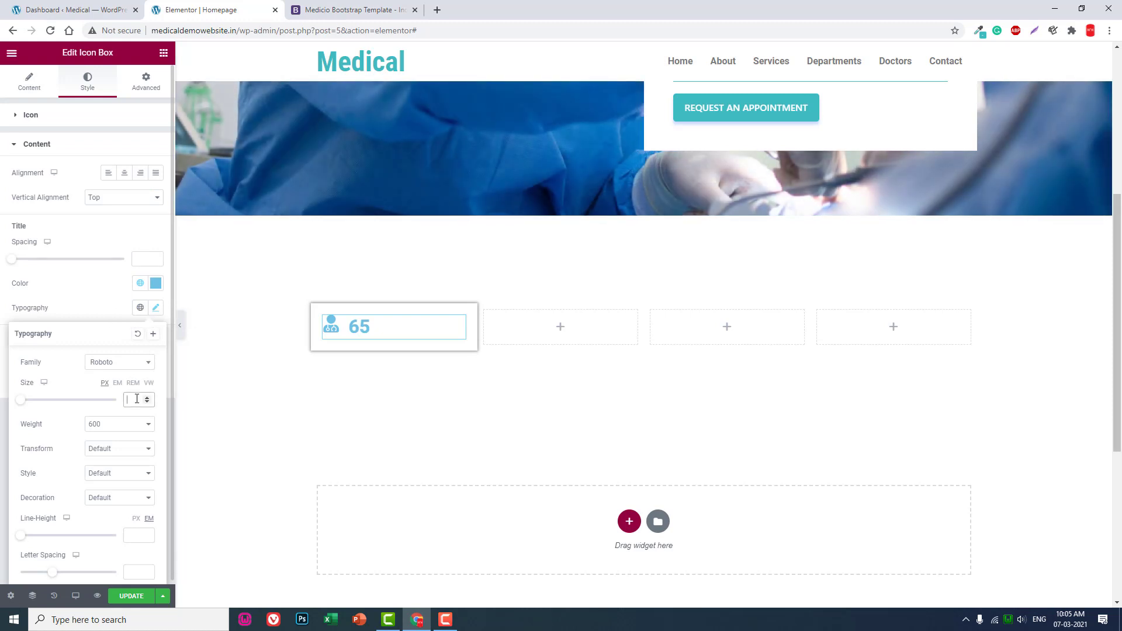
text(30)
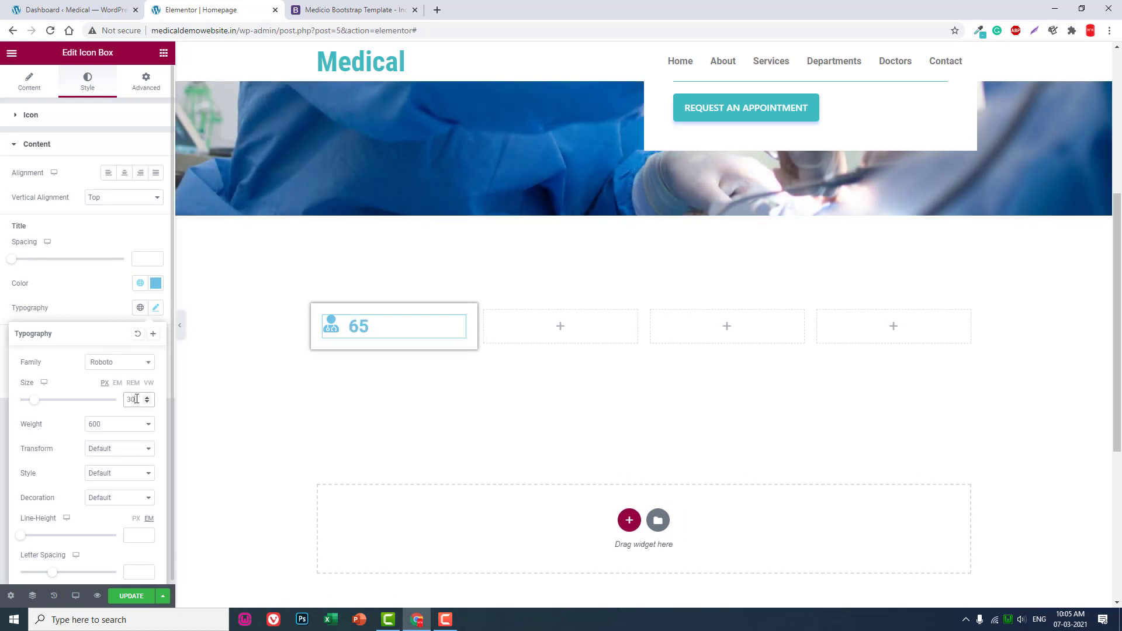
click(347, 8)
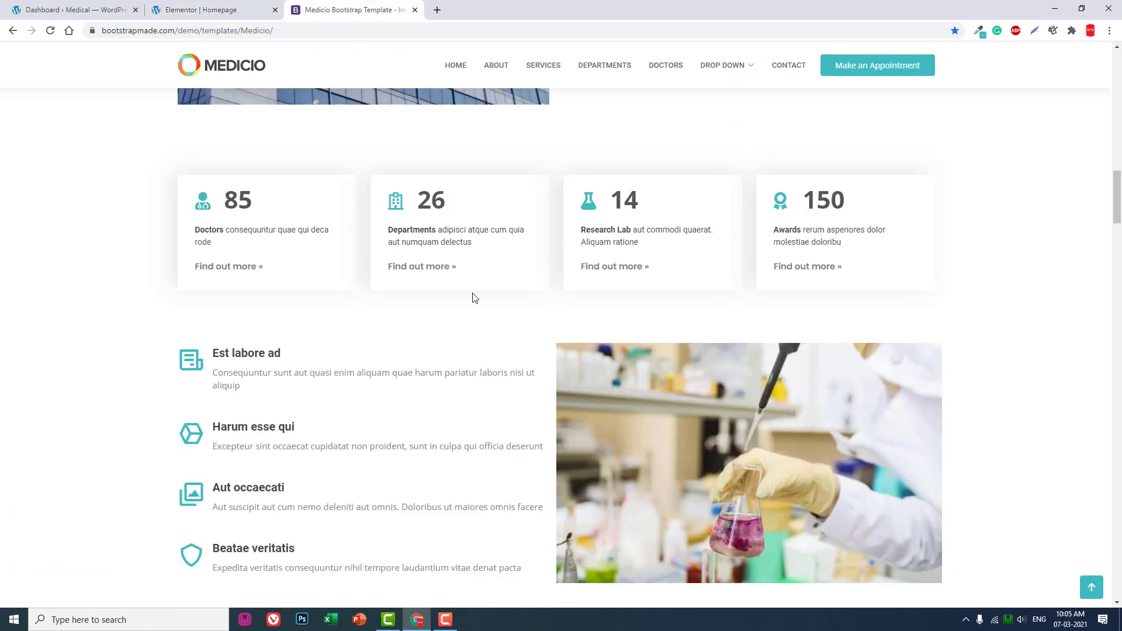
click(231, 5)
click(1, 382)
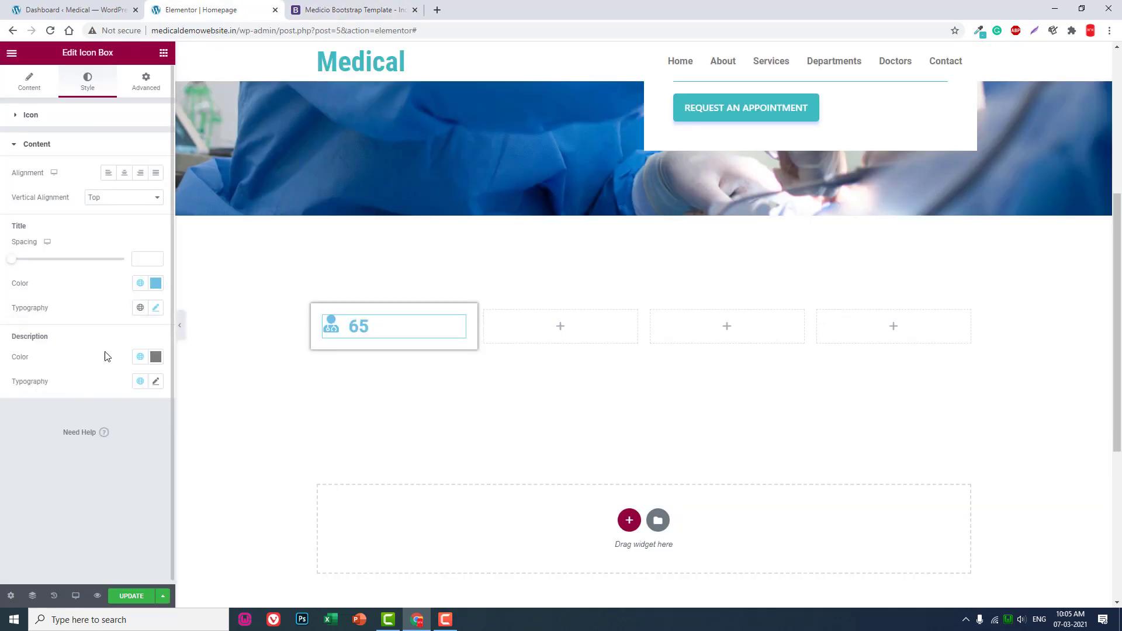
click(156, 308)
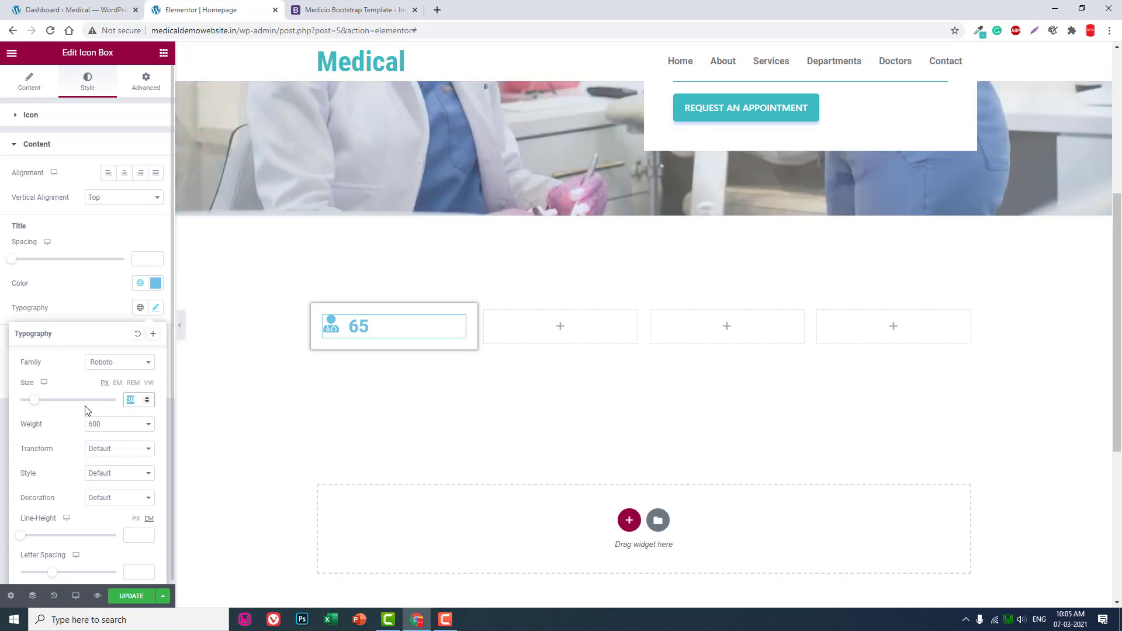
text(60)
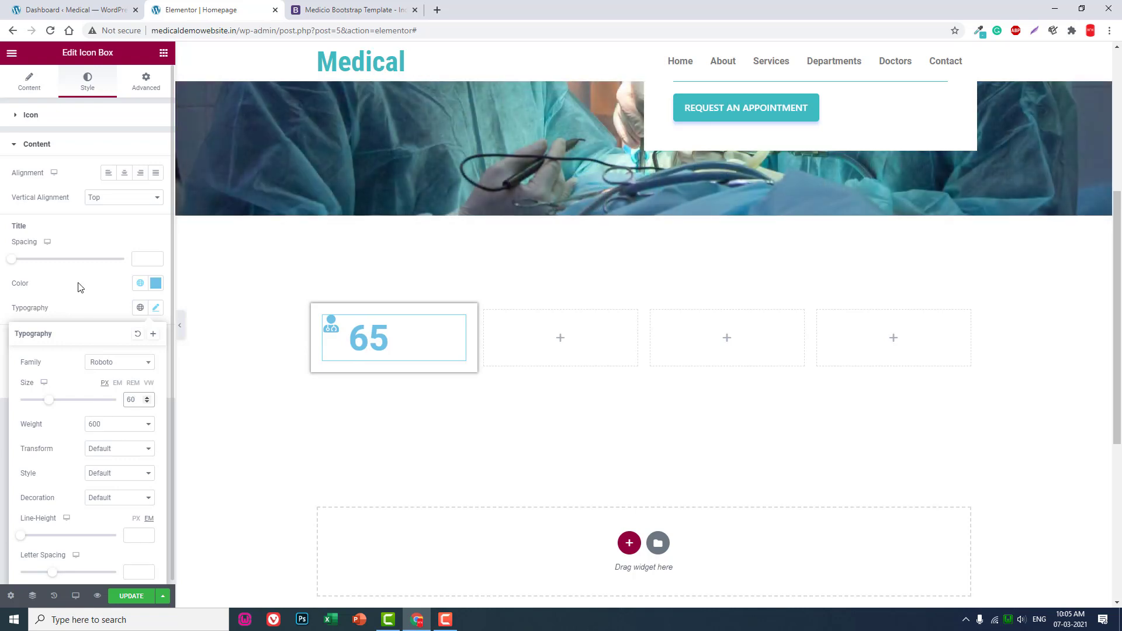
click(79, 285)
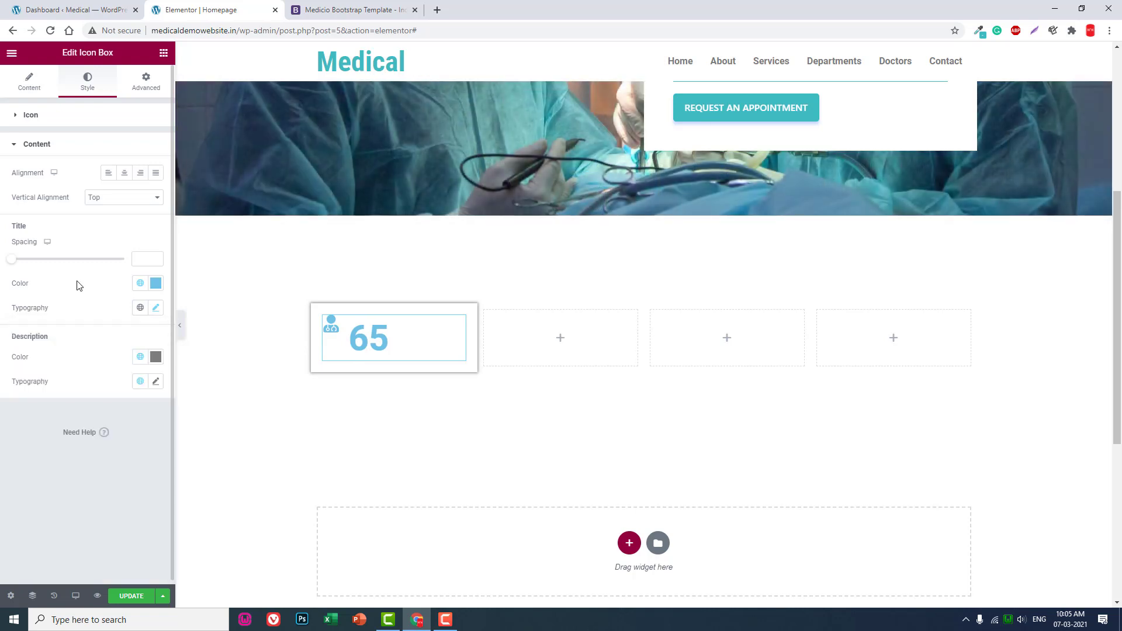
Left-align the Icon Box content and set its vertical alignment to Middle.
click(140, 173)
click(126, 174)
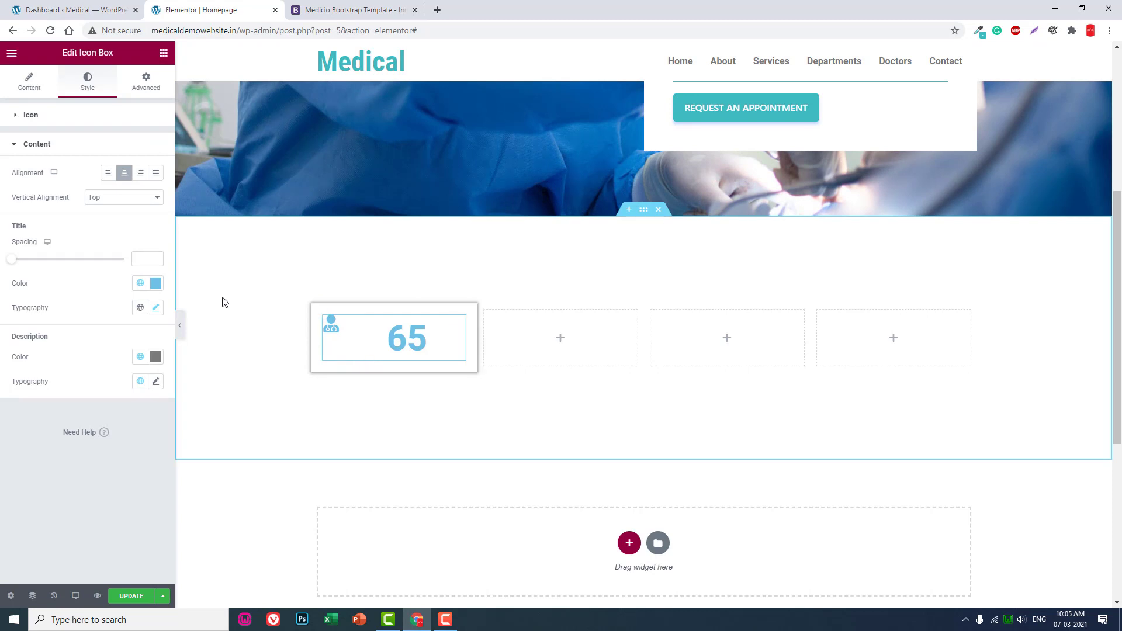
click(130, 198)
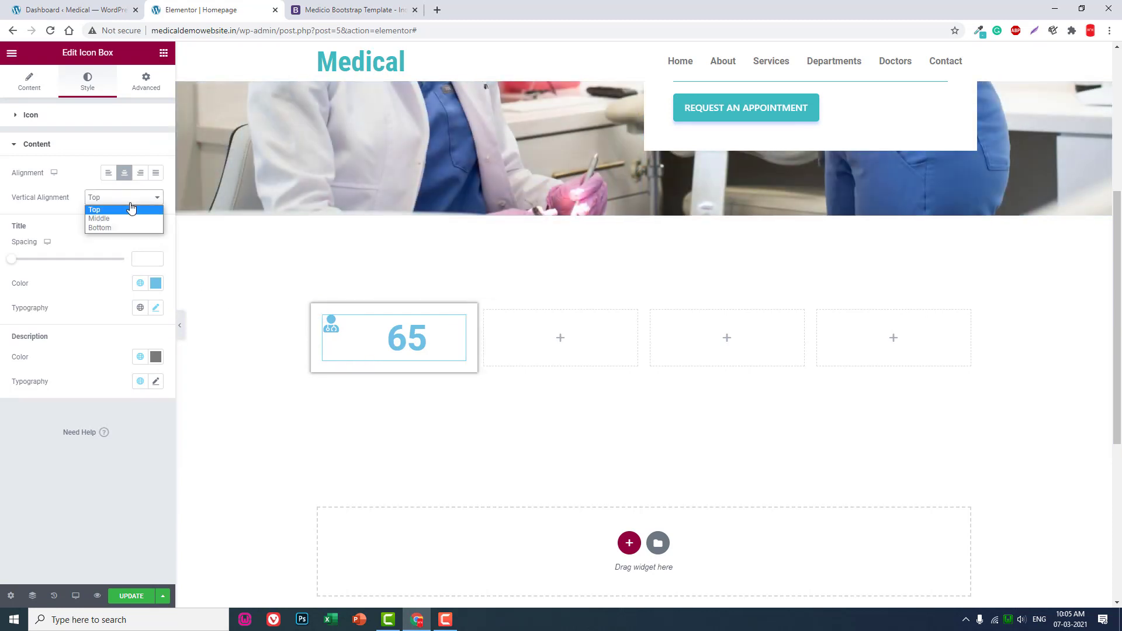
click(128, 219)
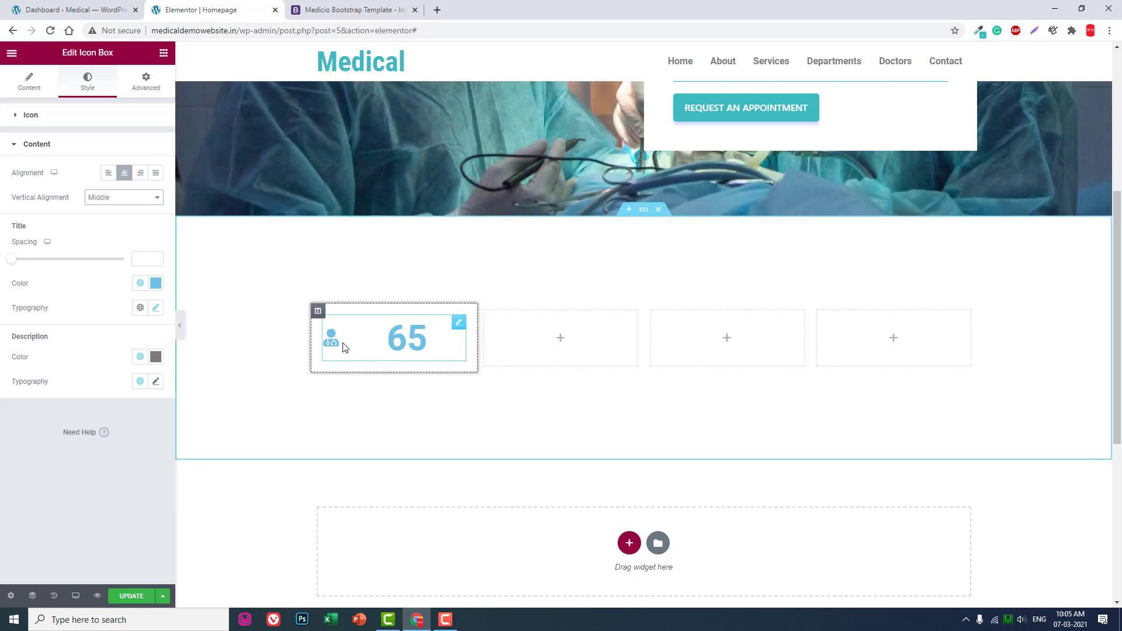
click(111, 176)
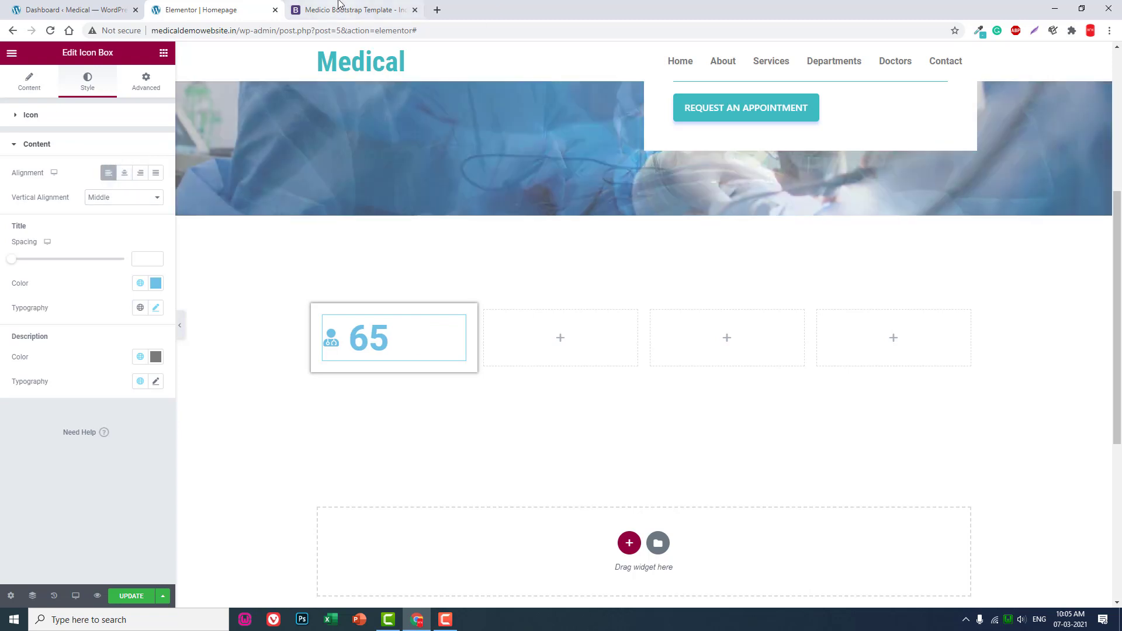
Set the Icon Box icon size to 50 and check the proportions against Medicio's cards.
click(345, 9)
click(237, 4)
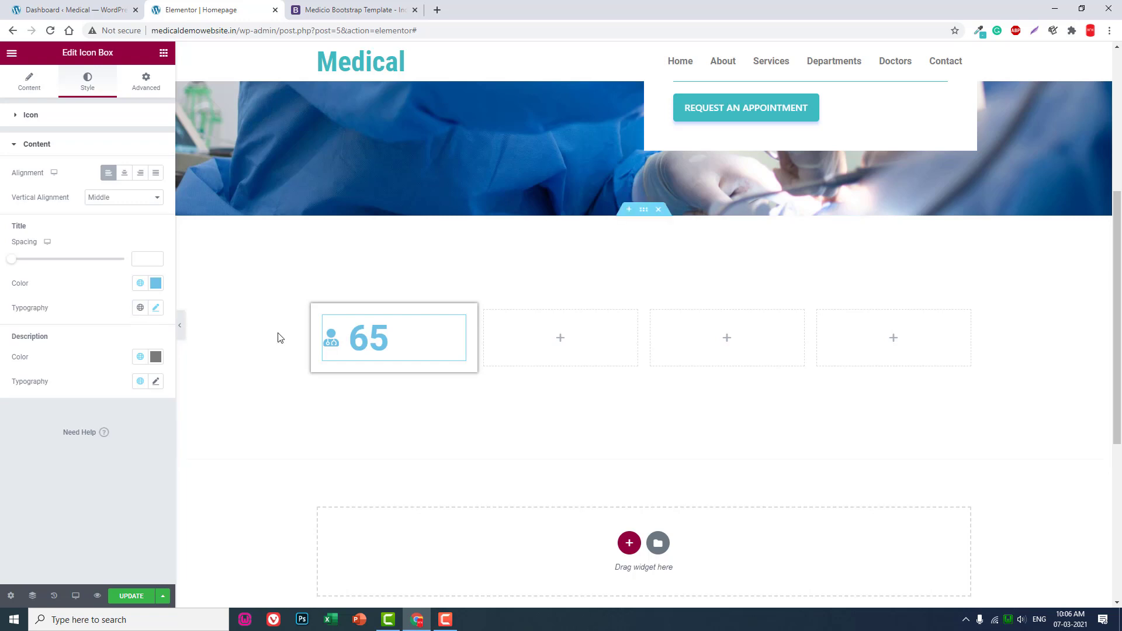
click(327, 9)
click(259, 6)
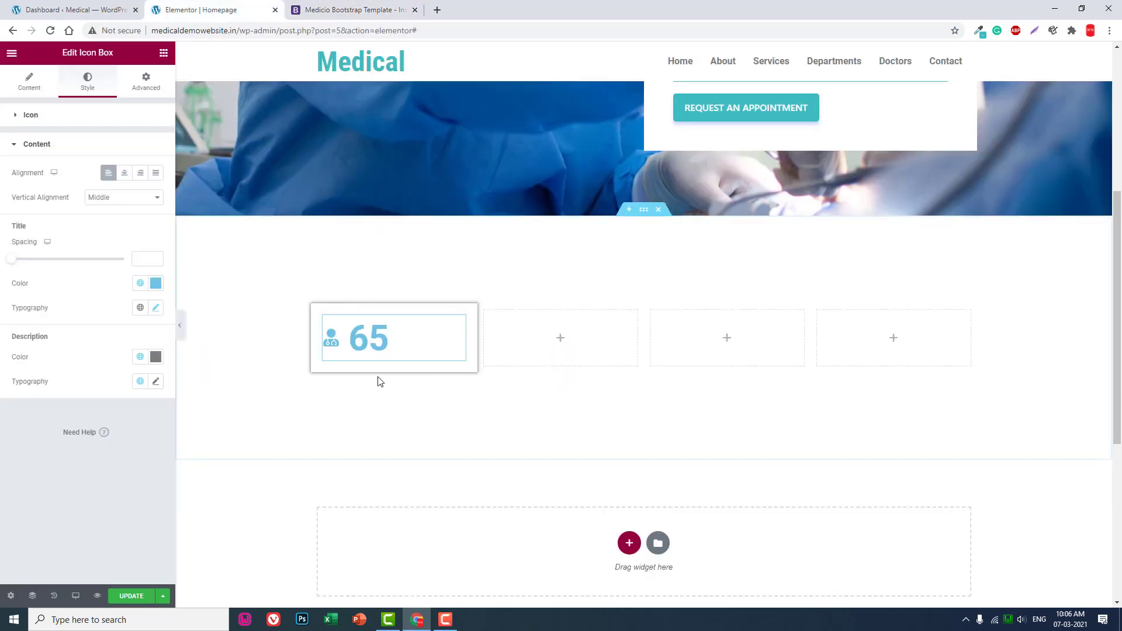
click(70, 121)
double_click(142, 242)
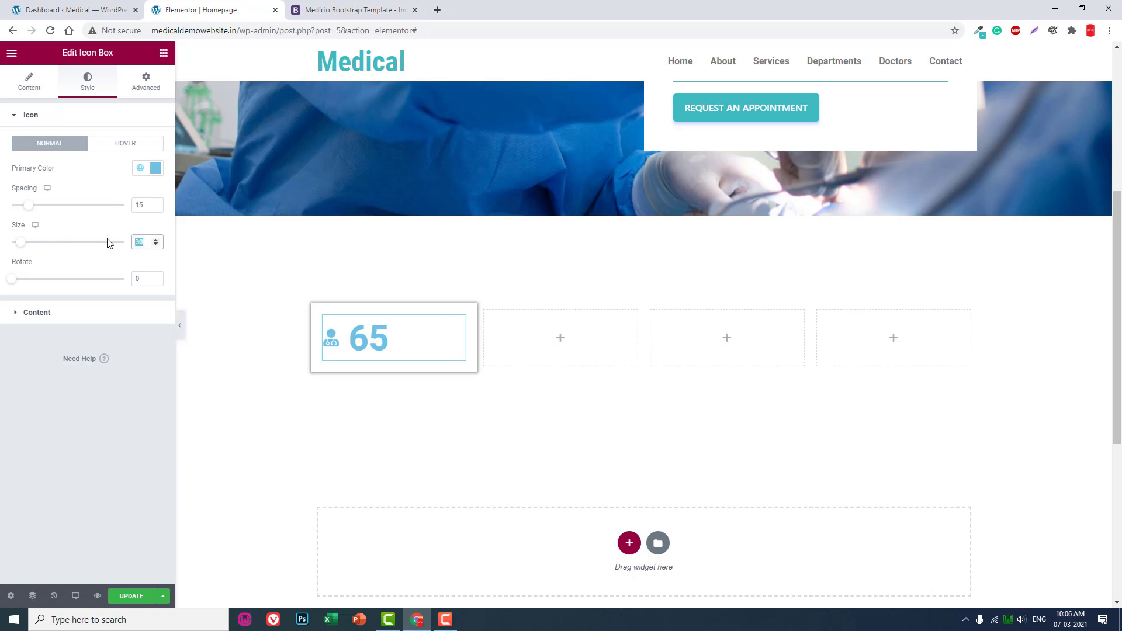
text(60)
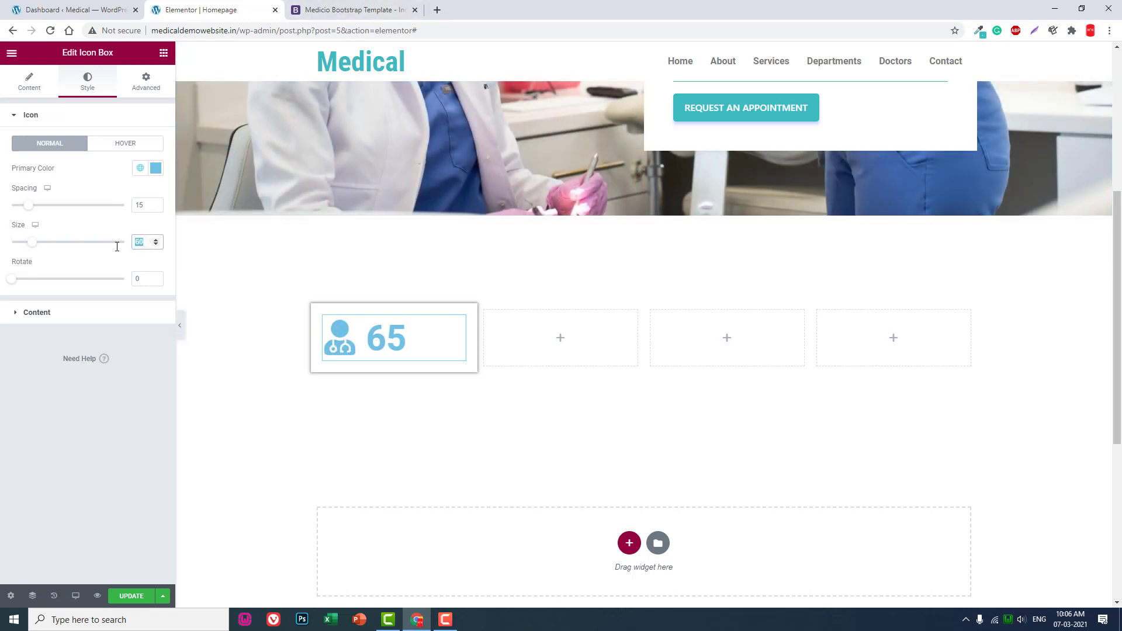
text(50)
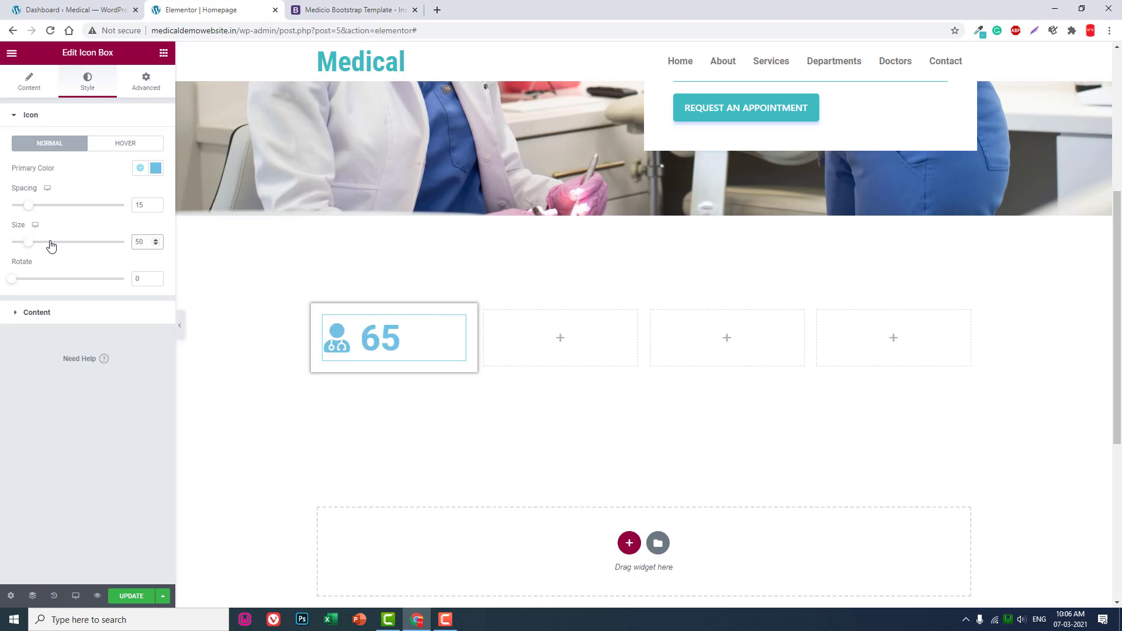
click(353, 10)
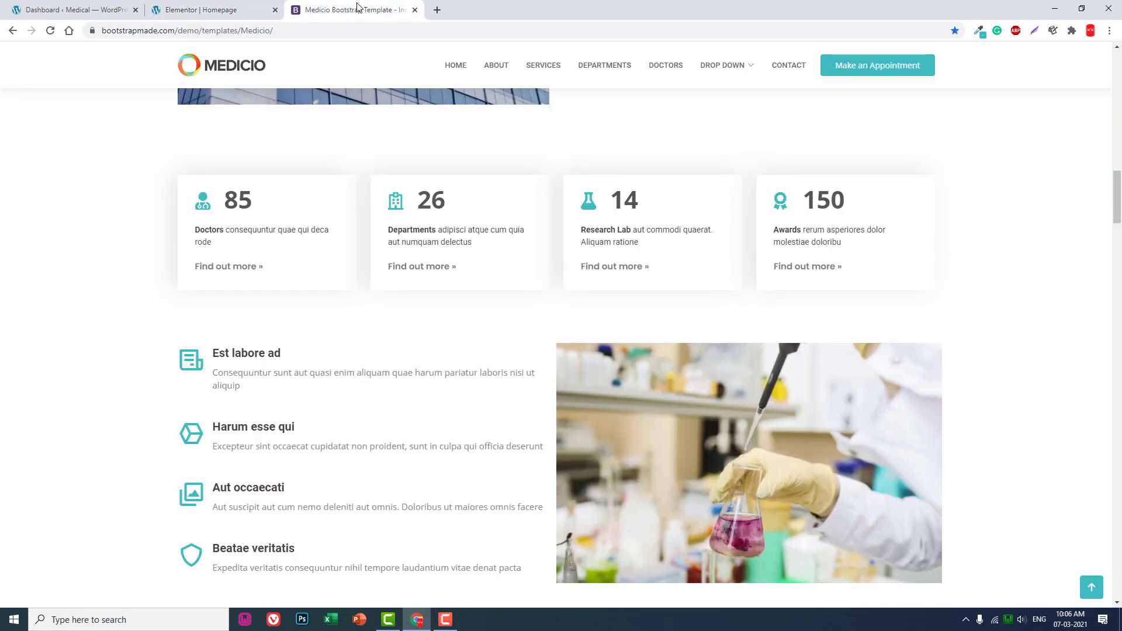
click(224, 5)
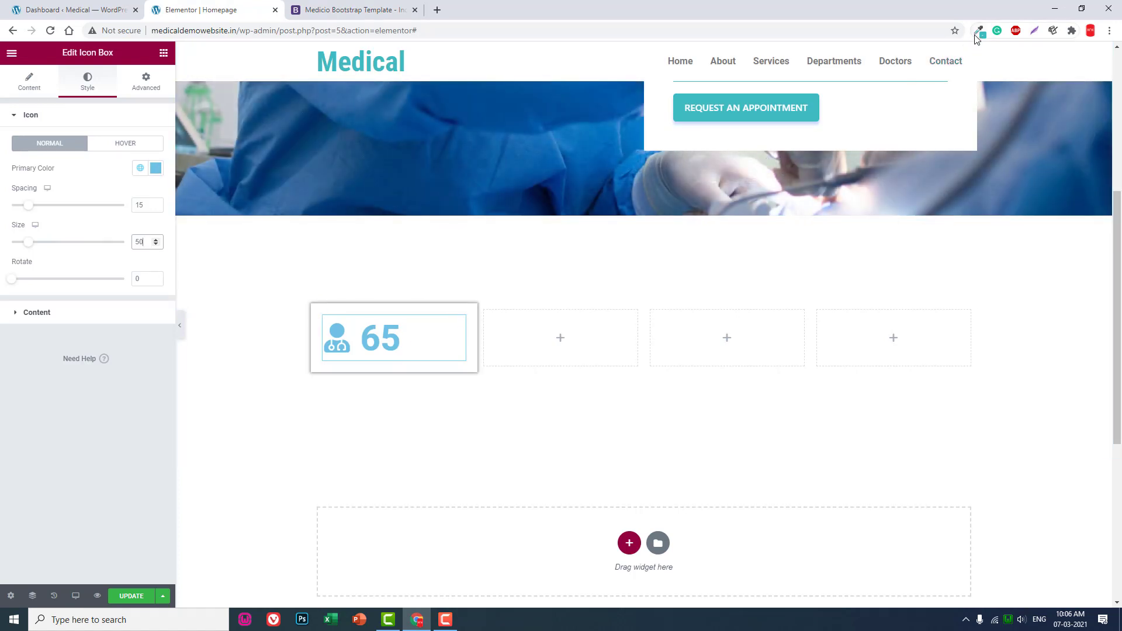
click(978, 32)
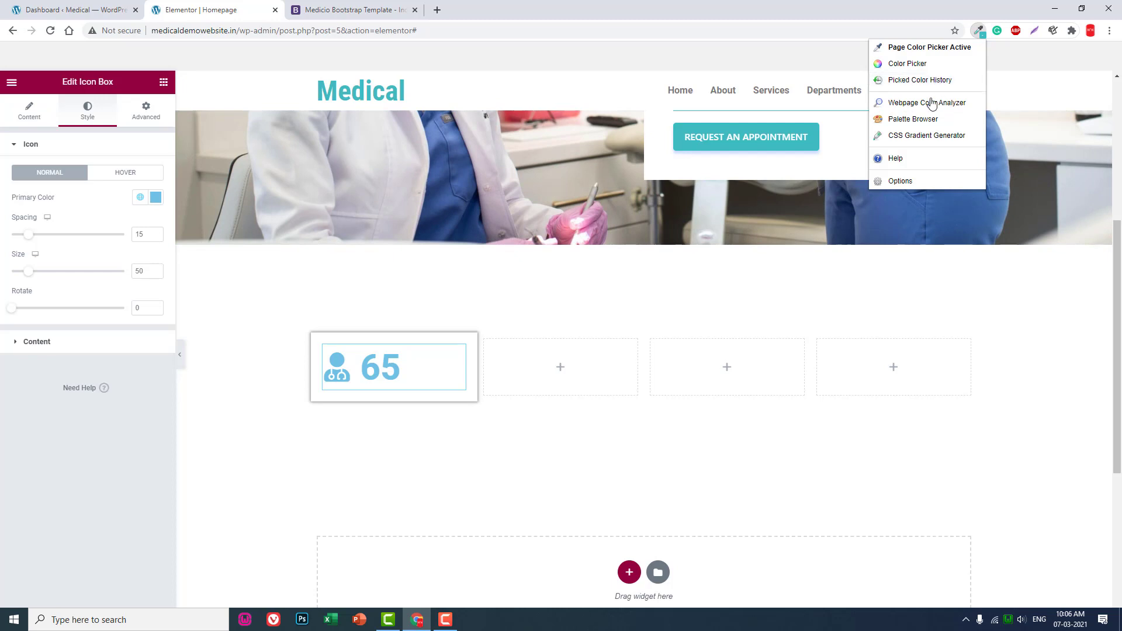
click(931, 119)
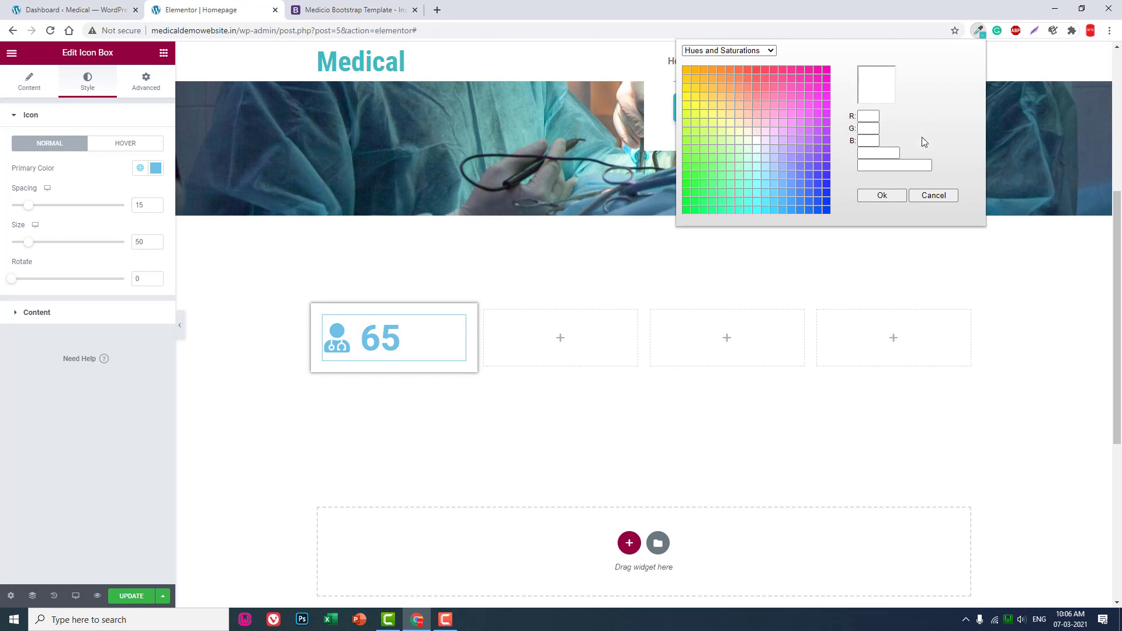
click(934, 194)
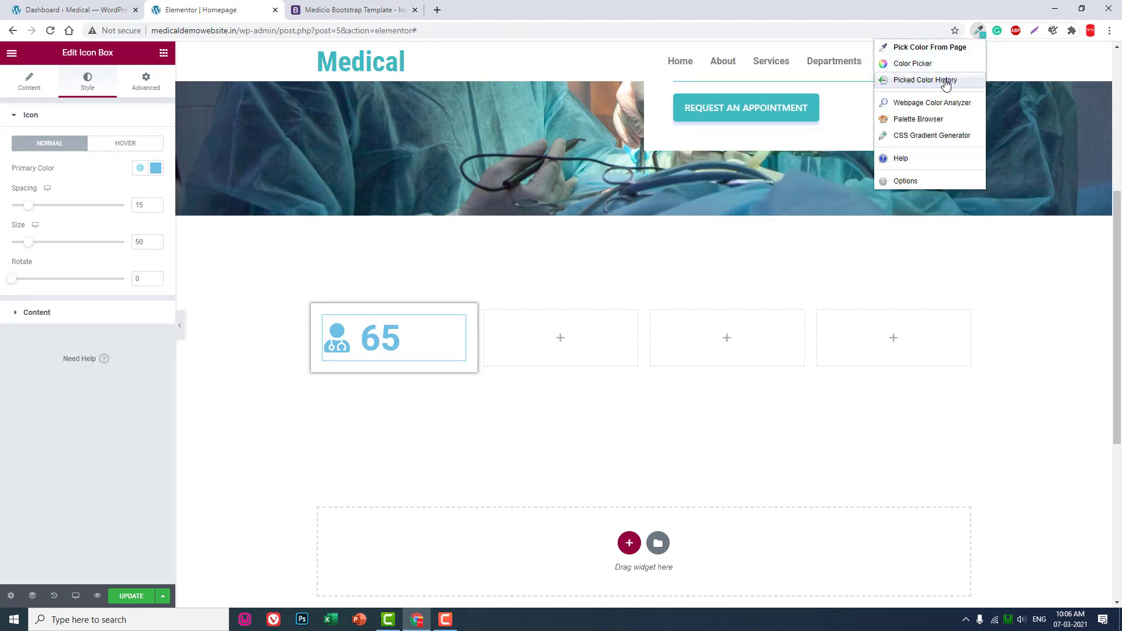
Sample the teal #5EBEC2 from the Medical logo on the page and apply it as the icon's primary color.
click(952, 52)
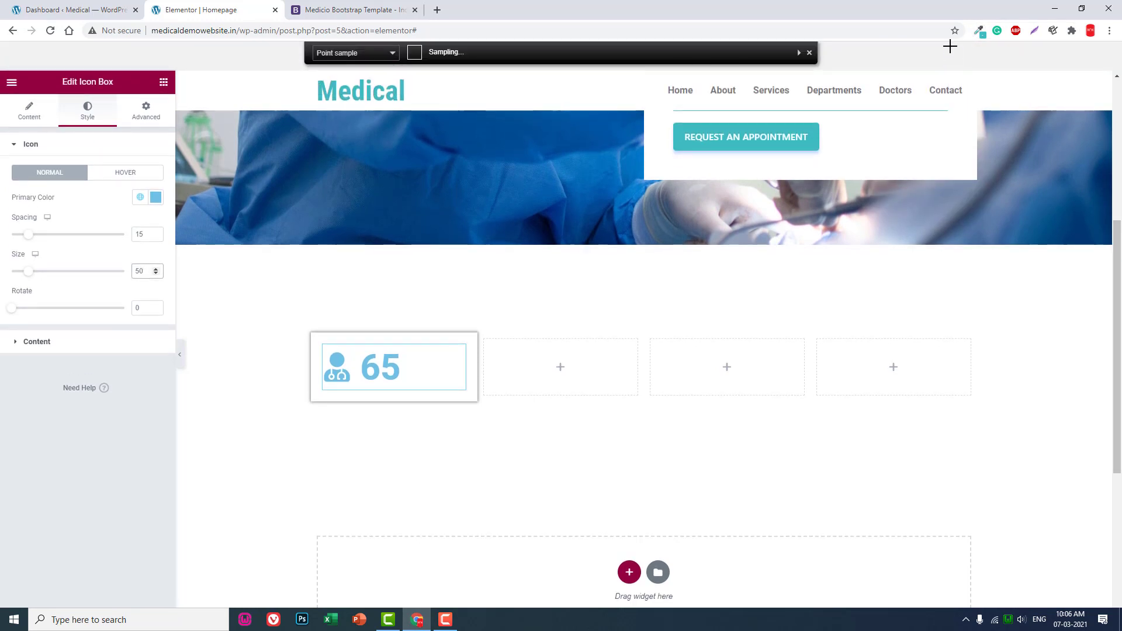
click(359, 87)
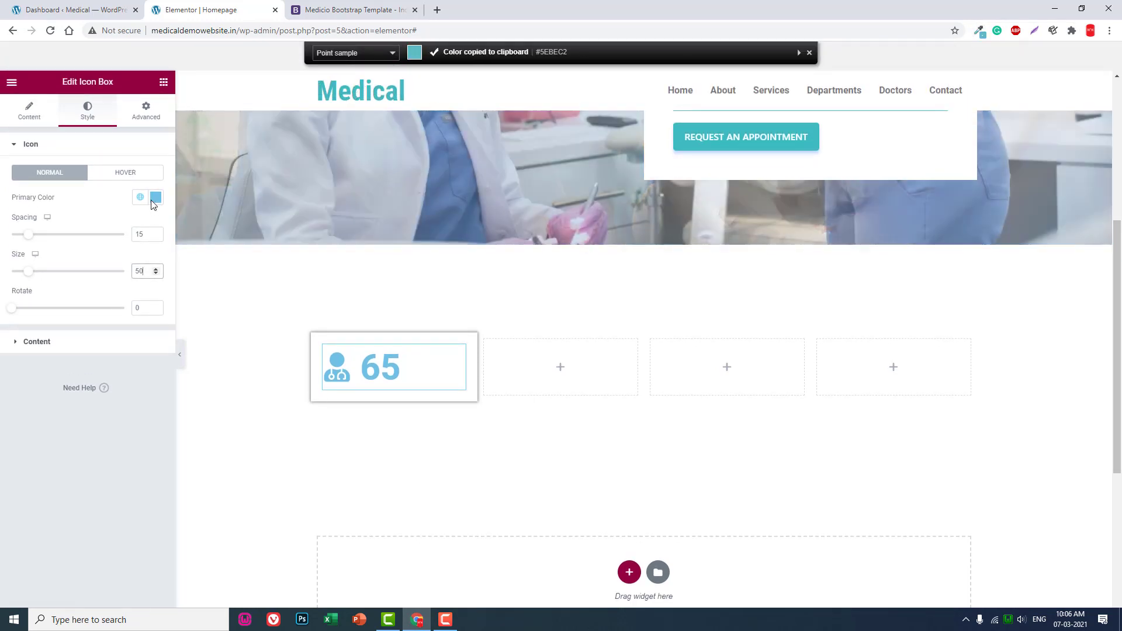
click(155, 197)
key(ctrl+v)
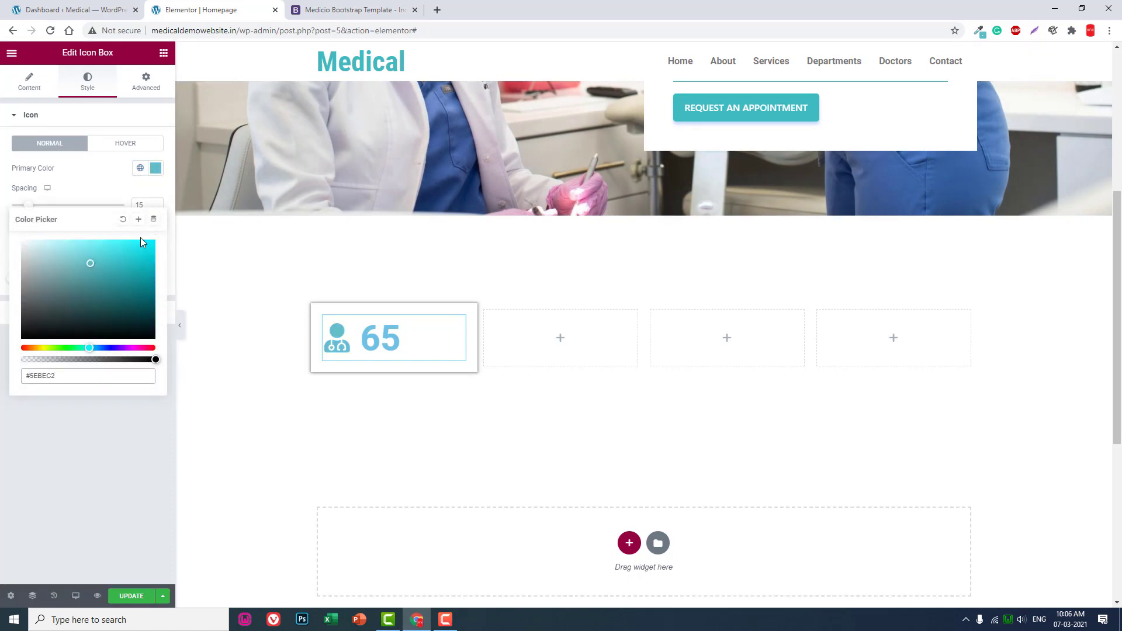
click(82, 446)
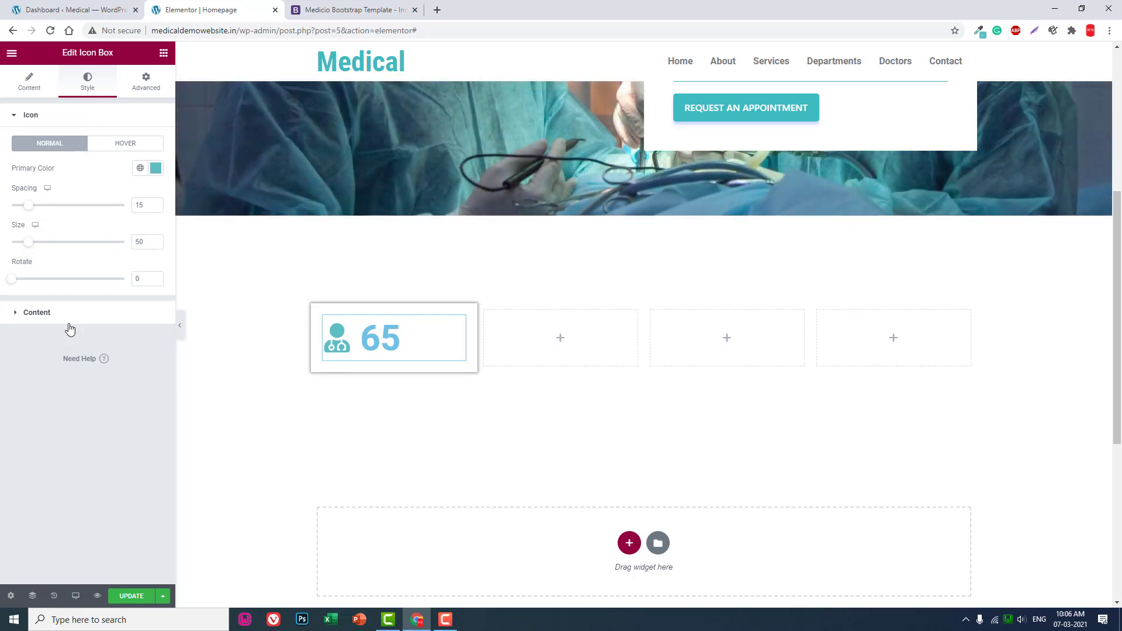
Set the Icon Box title color to near-black #222223 and compare the card with Medicio's.
click(67, 322)
click(151, 287)
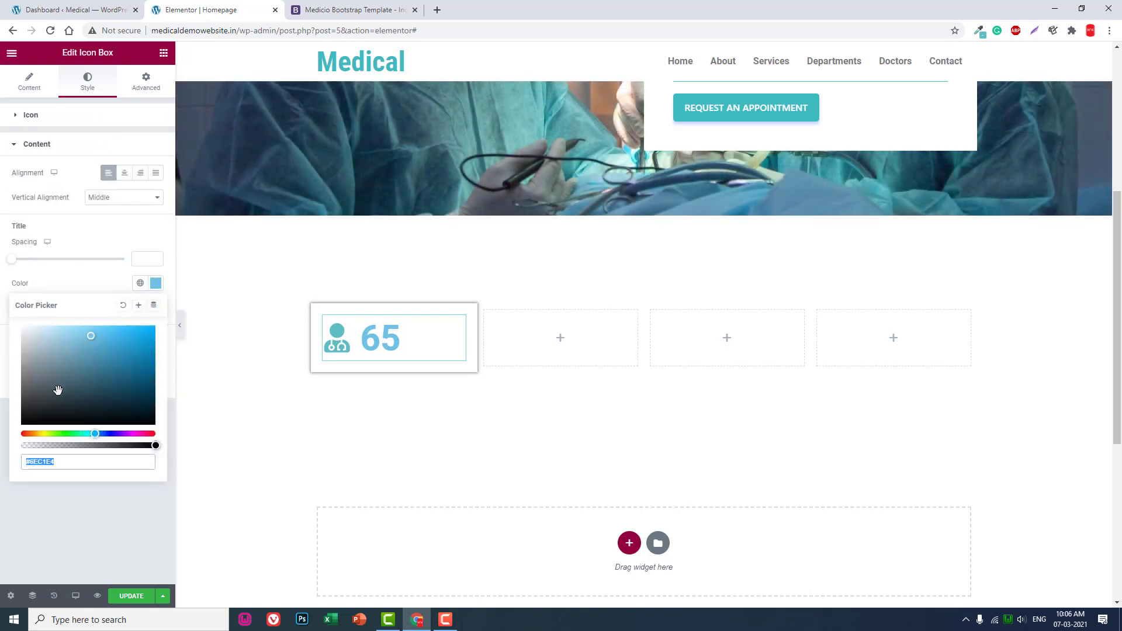
click(20, 419)
click(39, 511)
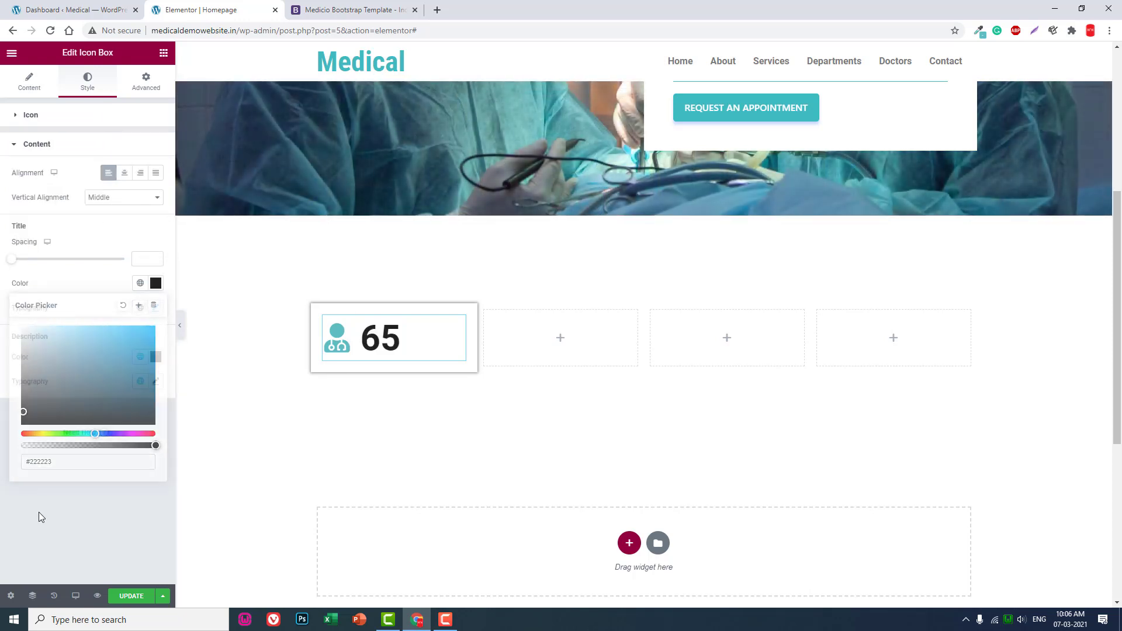
click(309, 7)
click(252, 8)
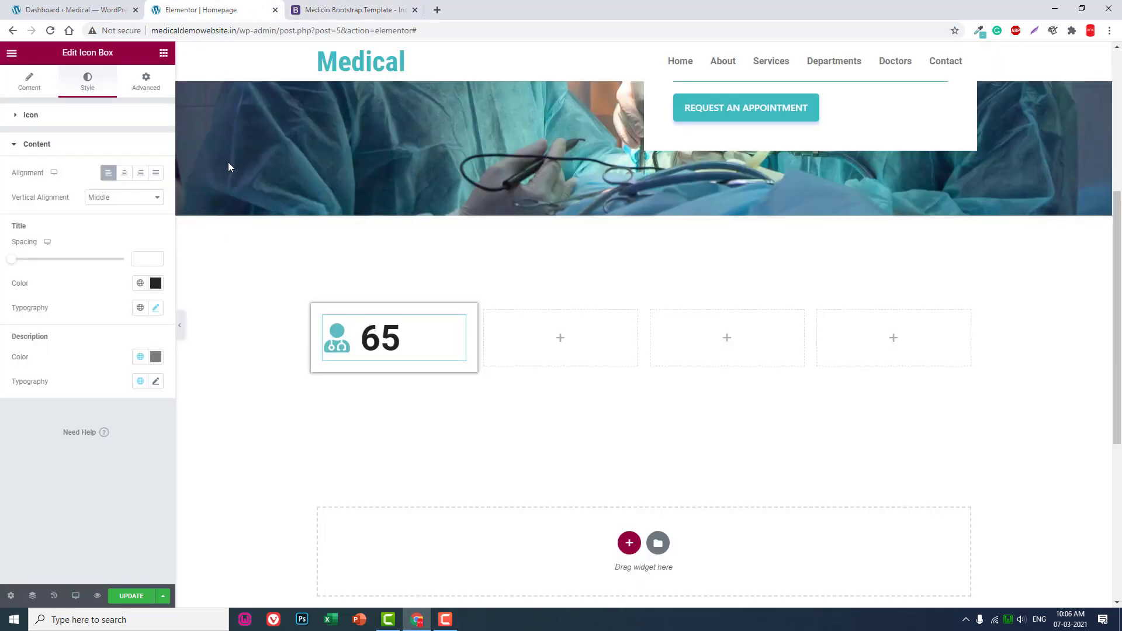
Add a Text Editor widget below the Icon Box in the first column.
click(164, 53)
drag(130, 218, 391, 351)
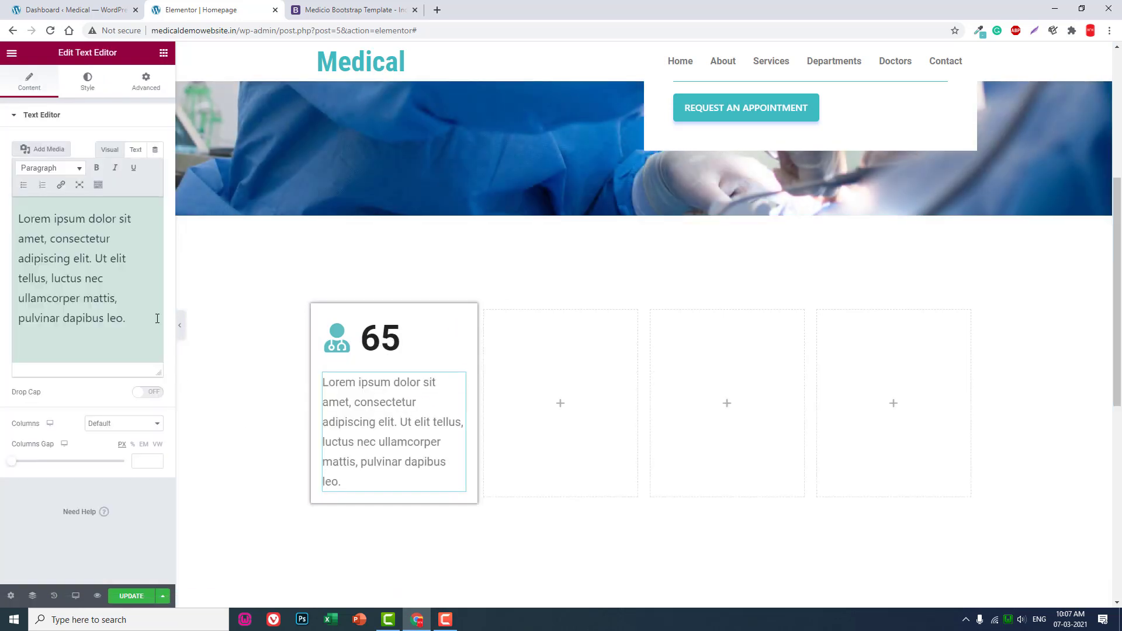
Replace the Text Editor placeholder with Medicio's card text "Doctors consequuntur quae qui deca rode", copied from the template page.
click(351, 10)
drag(215, 243, 190, 234)
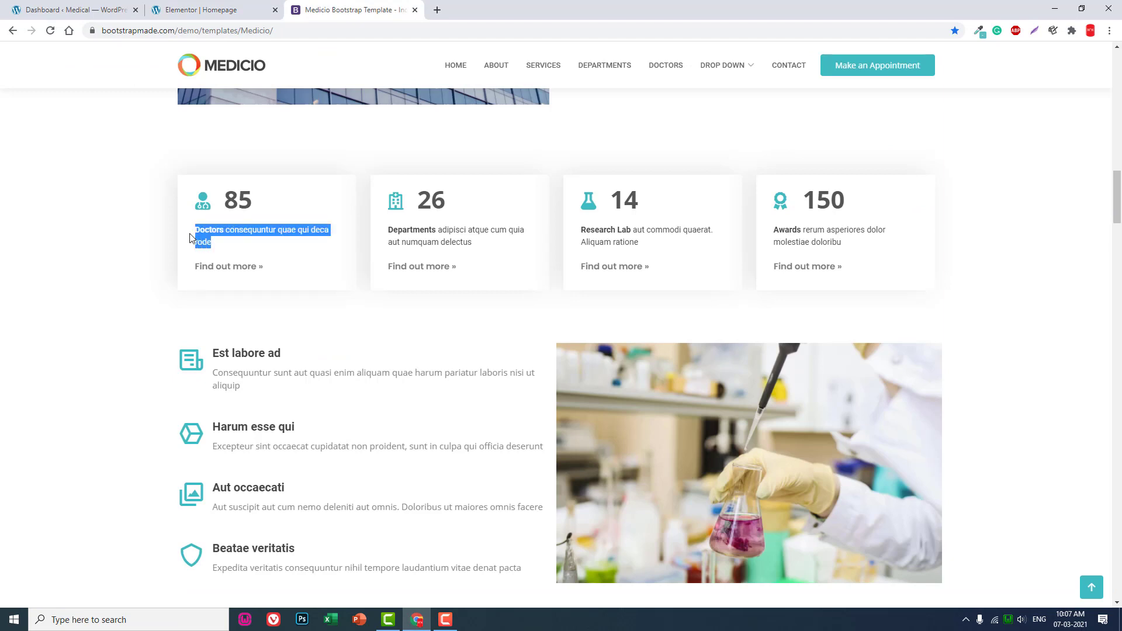
click(201, 9)
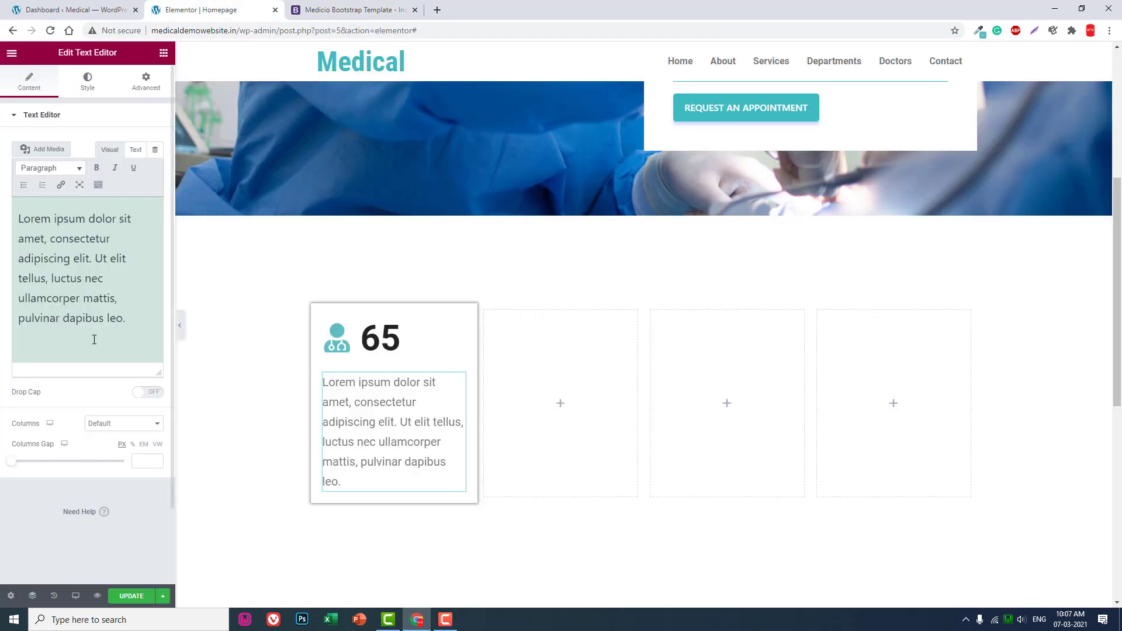
click(90, 270)
key(ctrl+a)
key(ctrl+v)
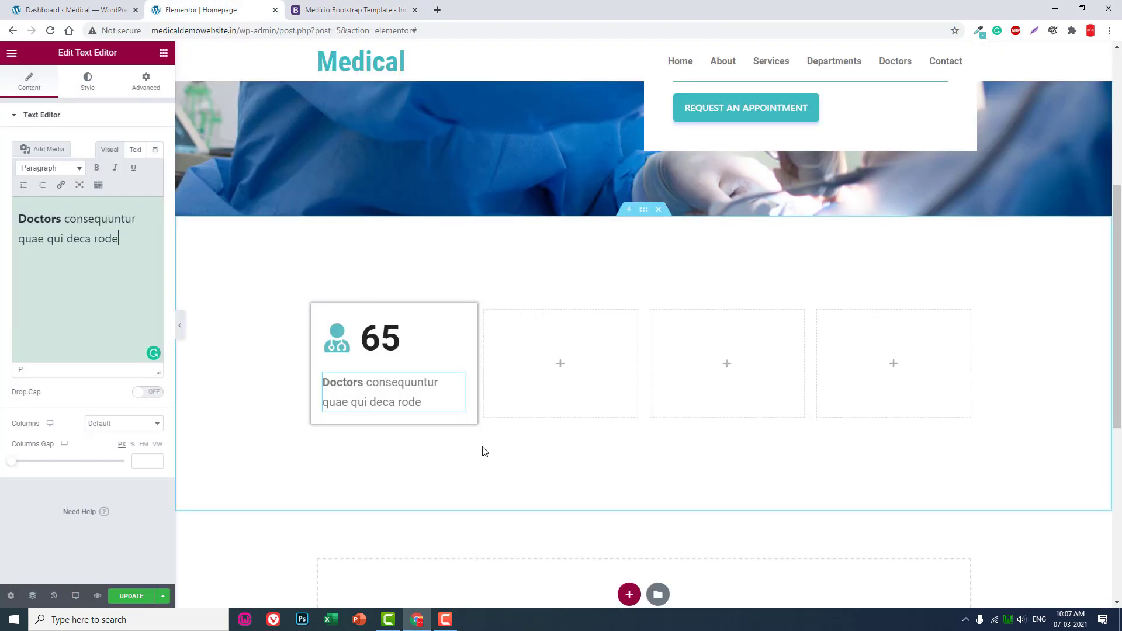
Check the link under Medicio's Doctors card text and add a Button widget below the text in the first column.
click(359, 8)
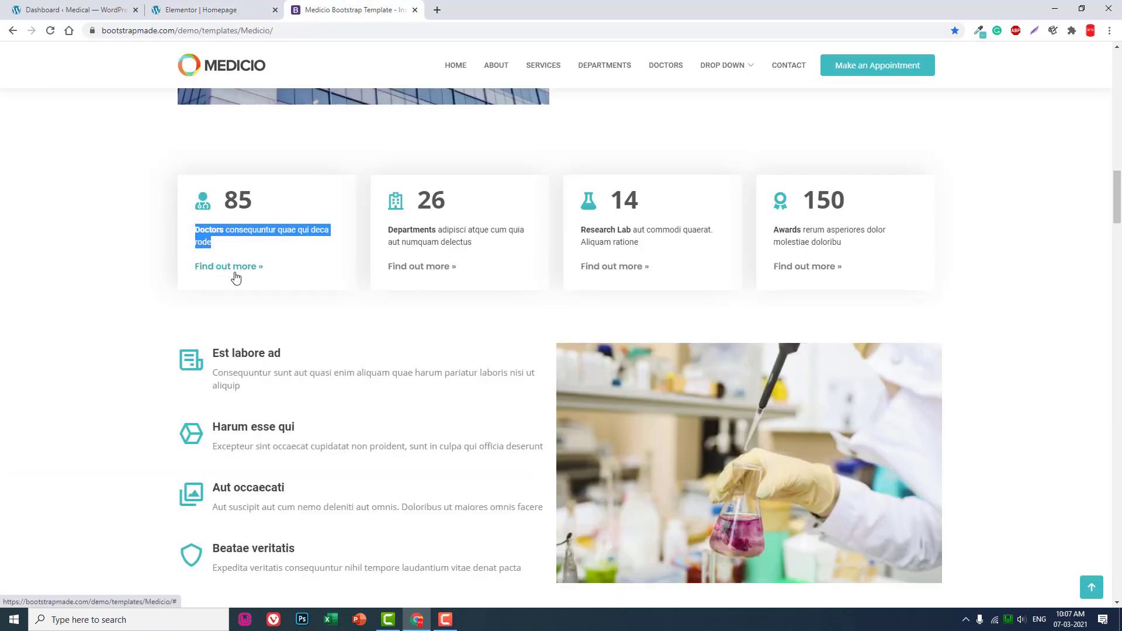
click(285, 247)
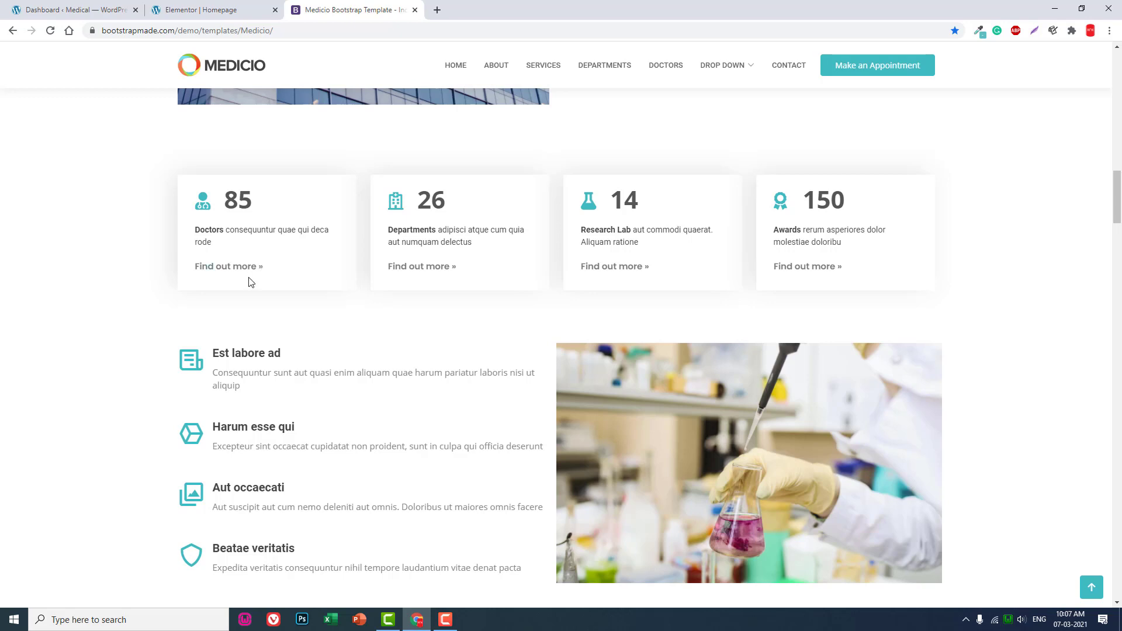
click(236, 10)
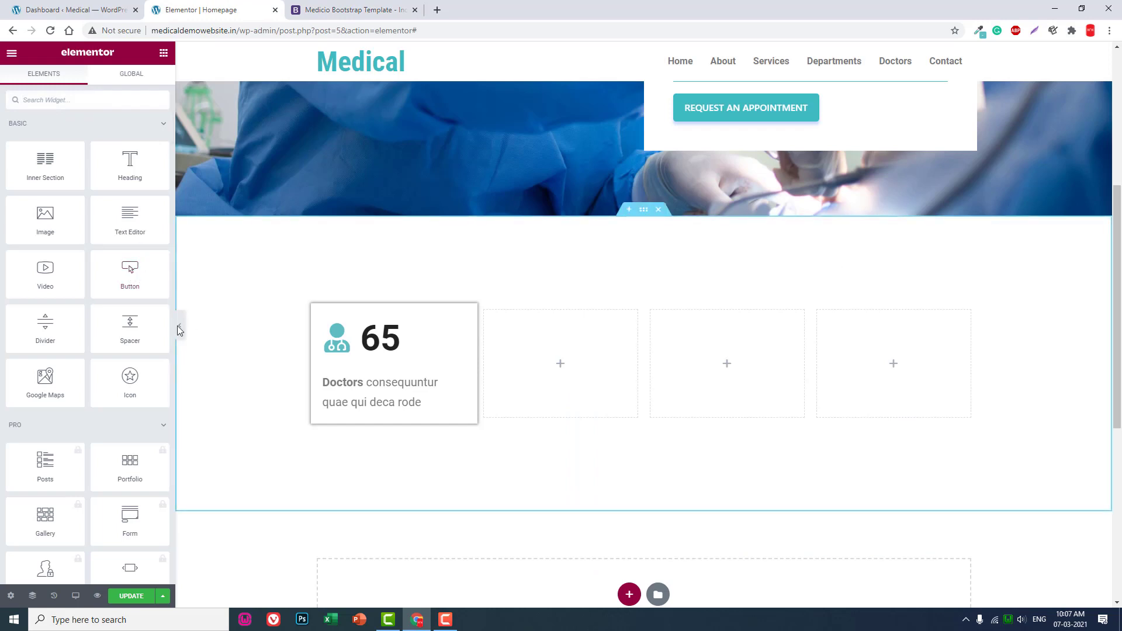
drag(130, 265, 372, 399)
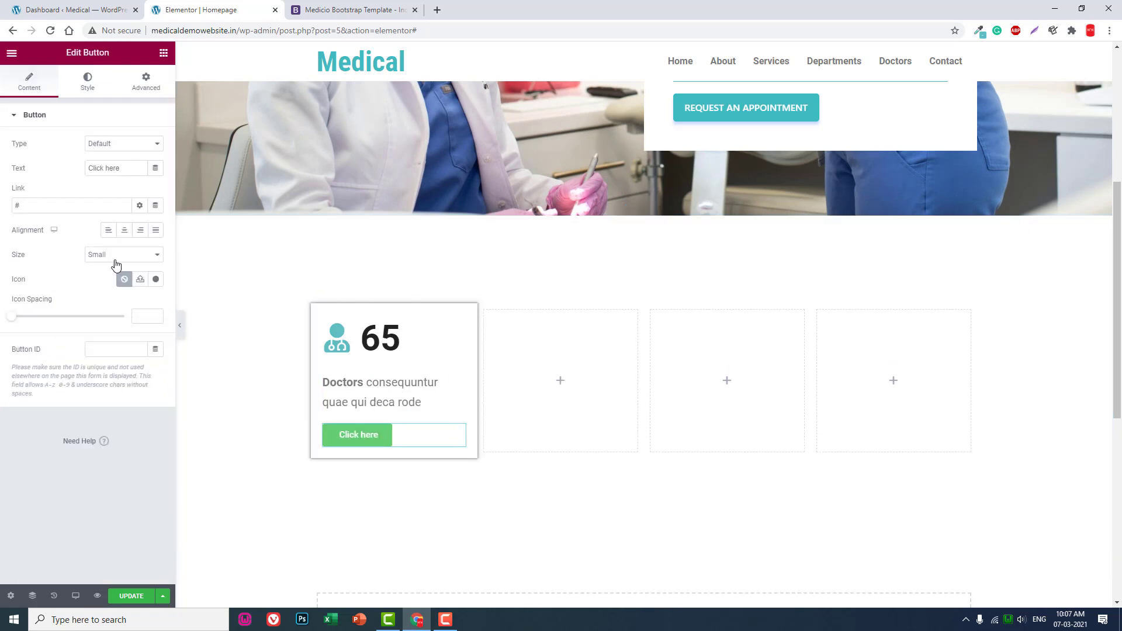
Set the button text to "Find out more", matching the wording on Medicio's card.
click(325, 6)
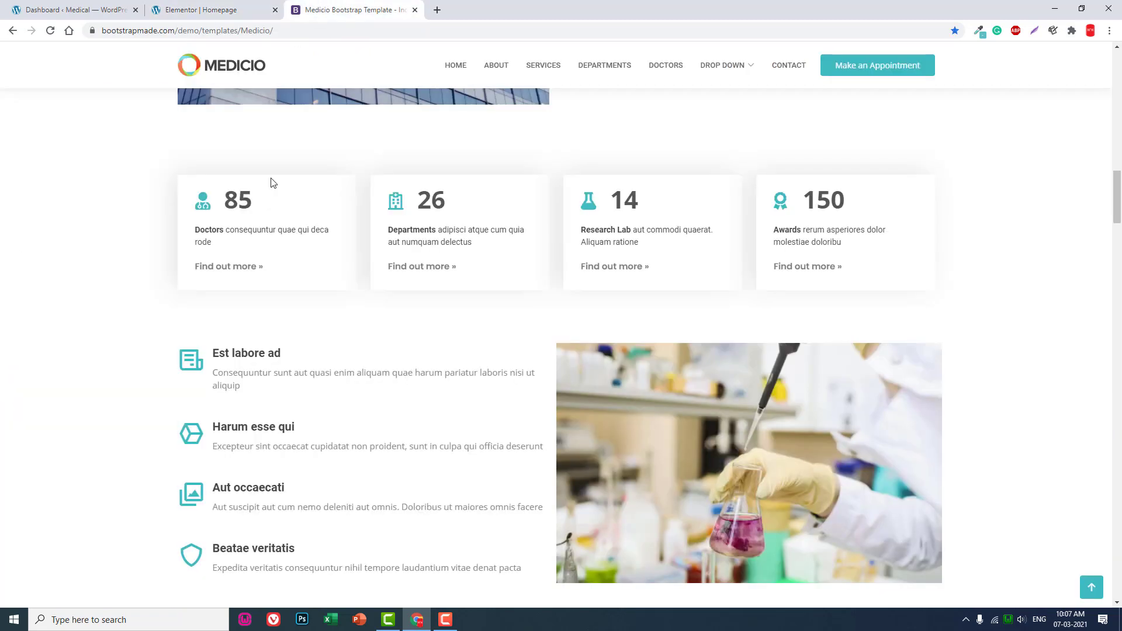
click(245, 9)
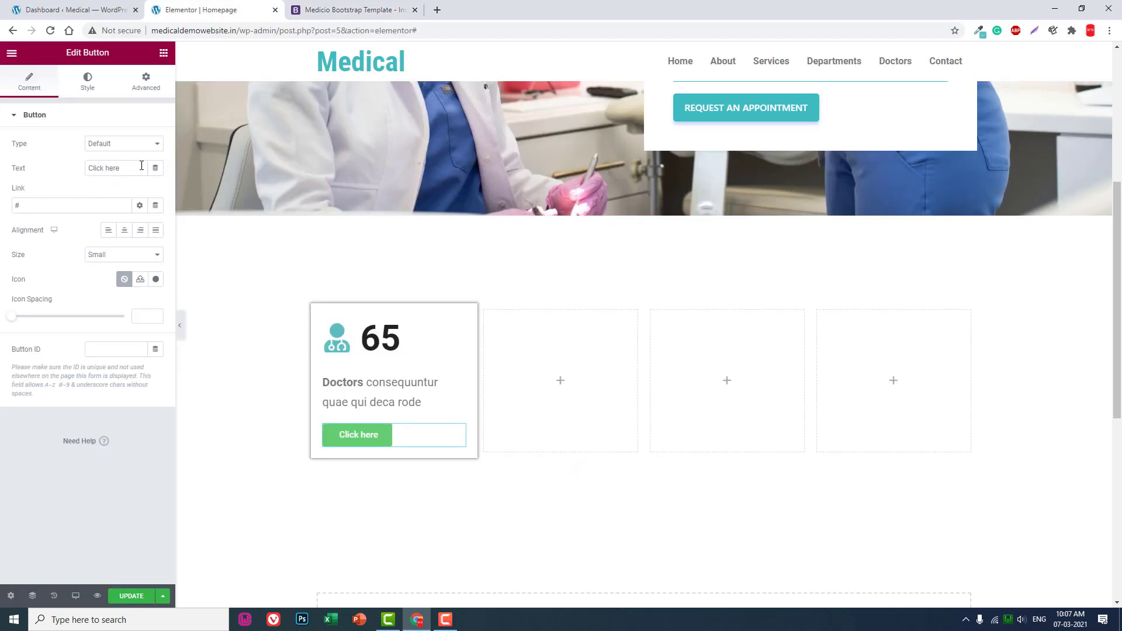
triple_click(108, 174)
text(F)
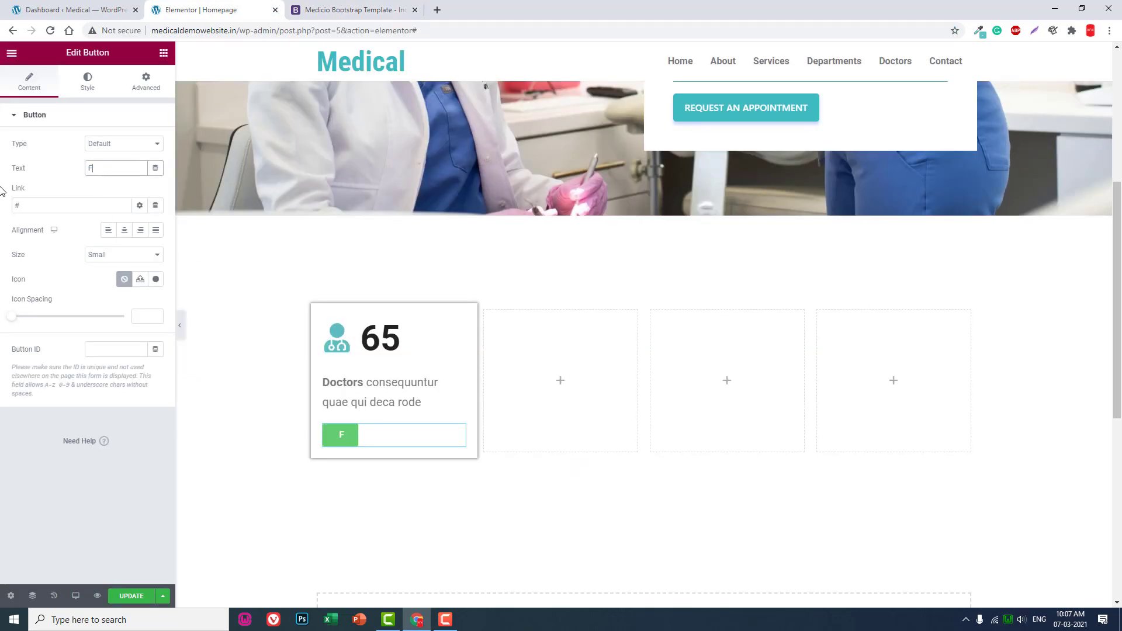
text(ind ut)
key(BackSpace)
text(out more)
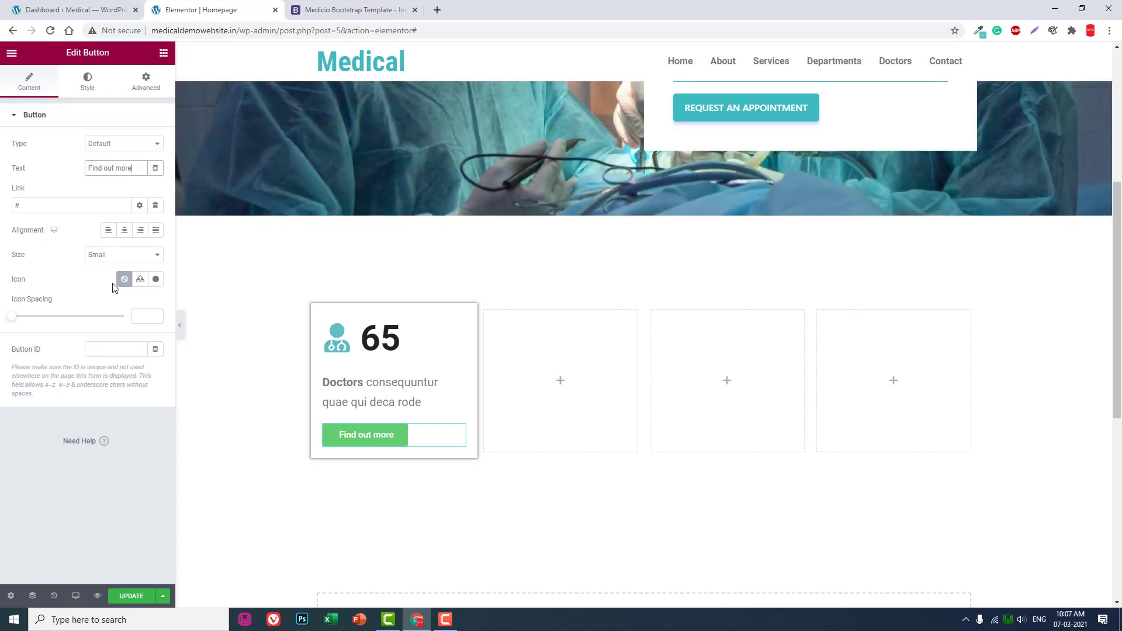
Add the double right angle icon from the icon library to the button and position it after the text.
click(157, 279)
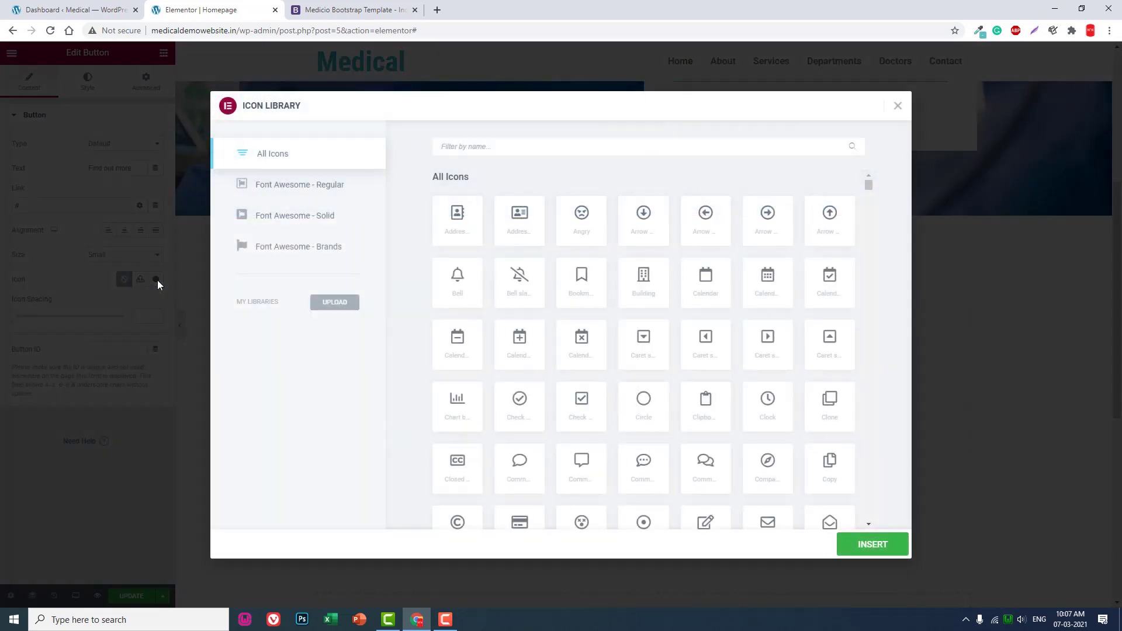
click(482, 147)
text(arro)
key(BackSpace)
key(BackSpace)
key(BackSpace)
key(BackSpace)
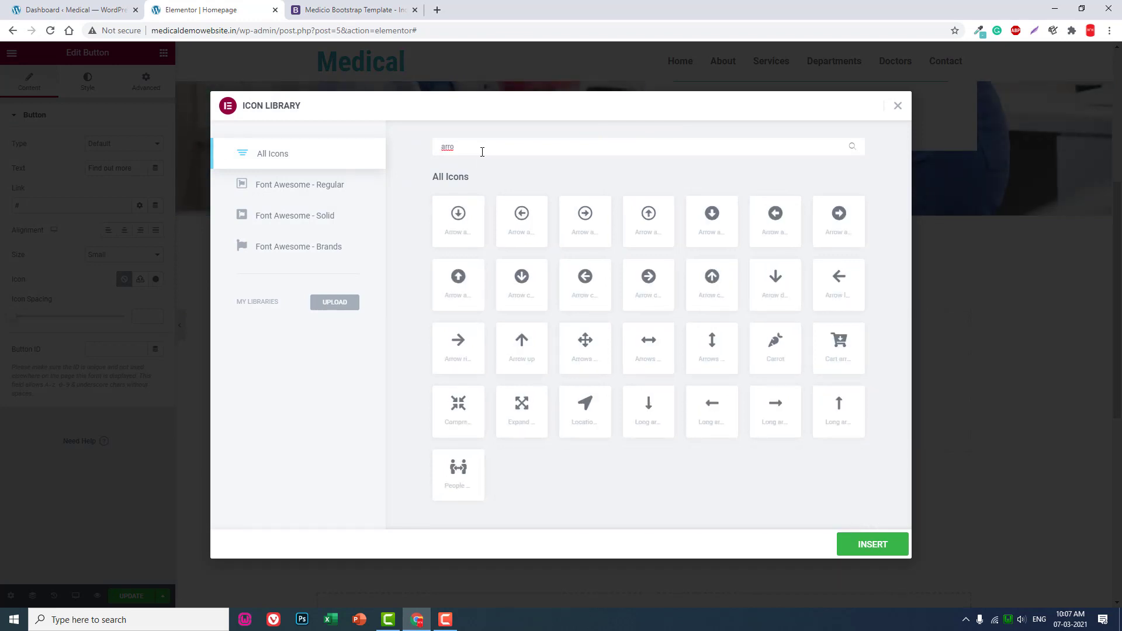
text(righ)
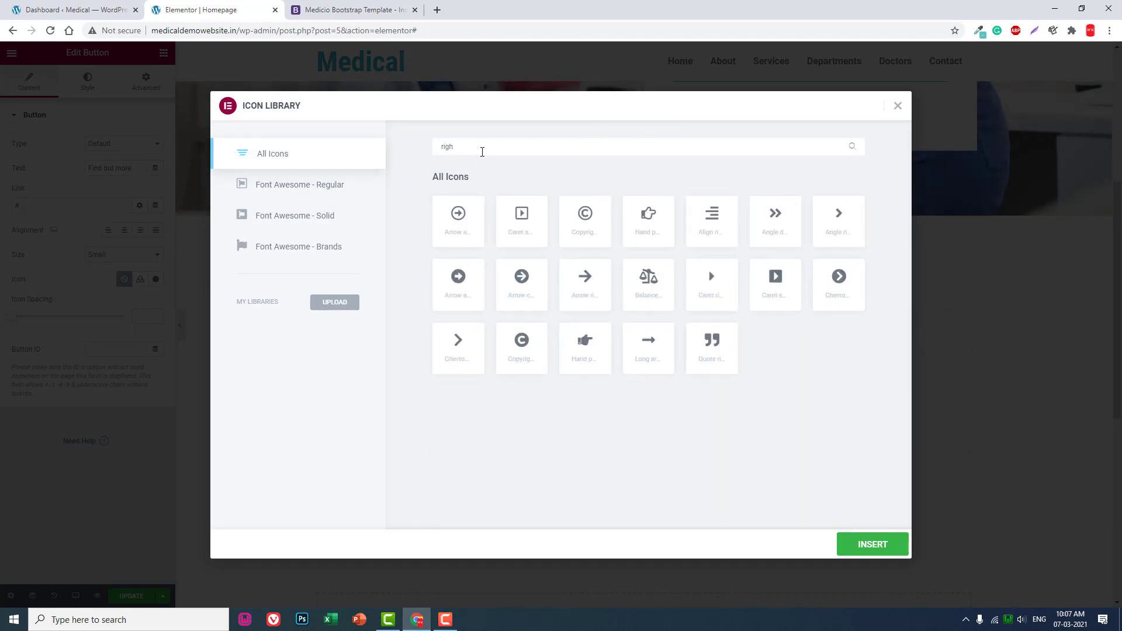
click(775, 227)
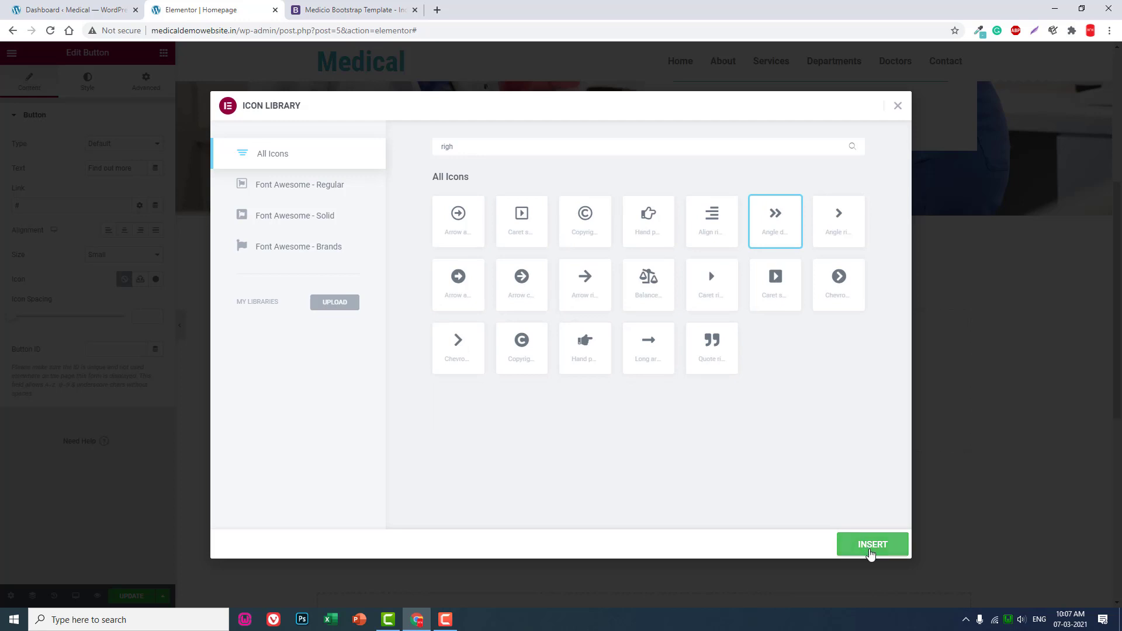
click(871, 546)
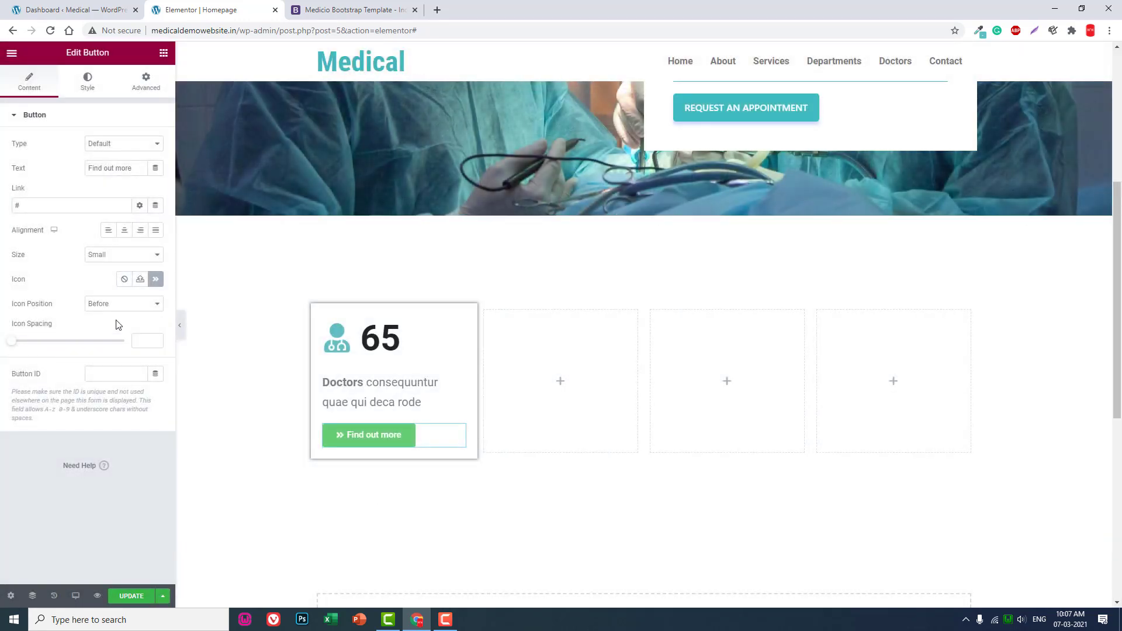
click(119, 306)
click(119, 319)
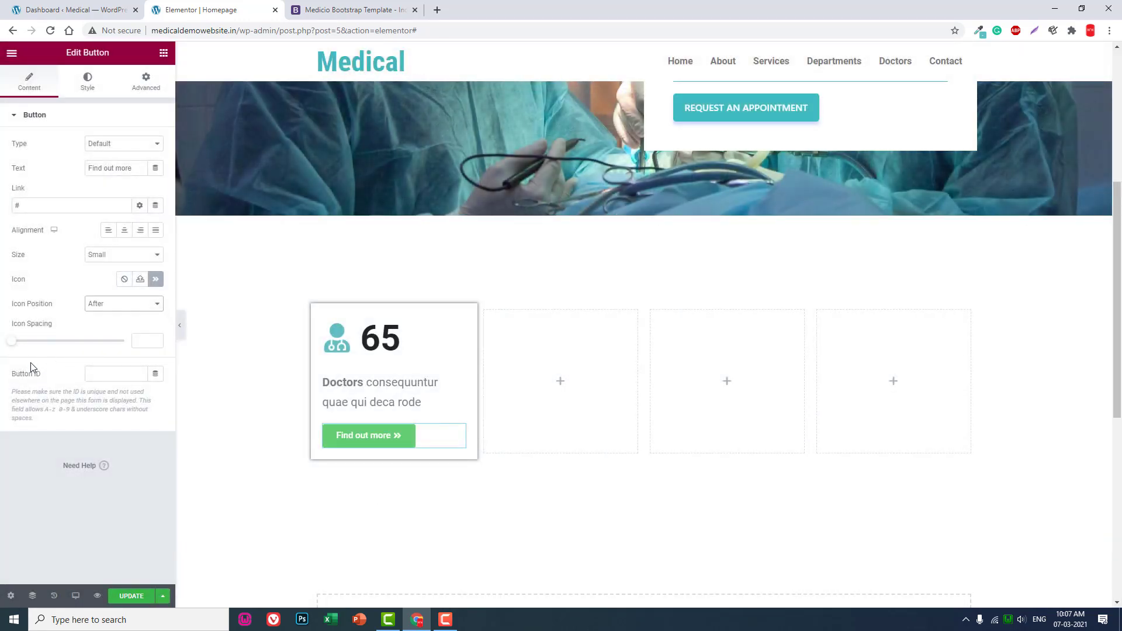
Set the Find out more button's link to #doctors.
click(56, 206)
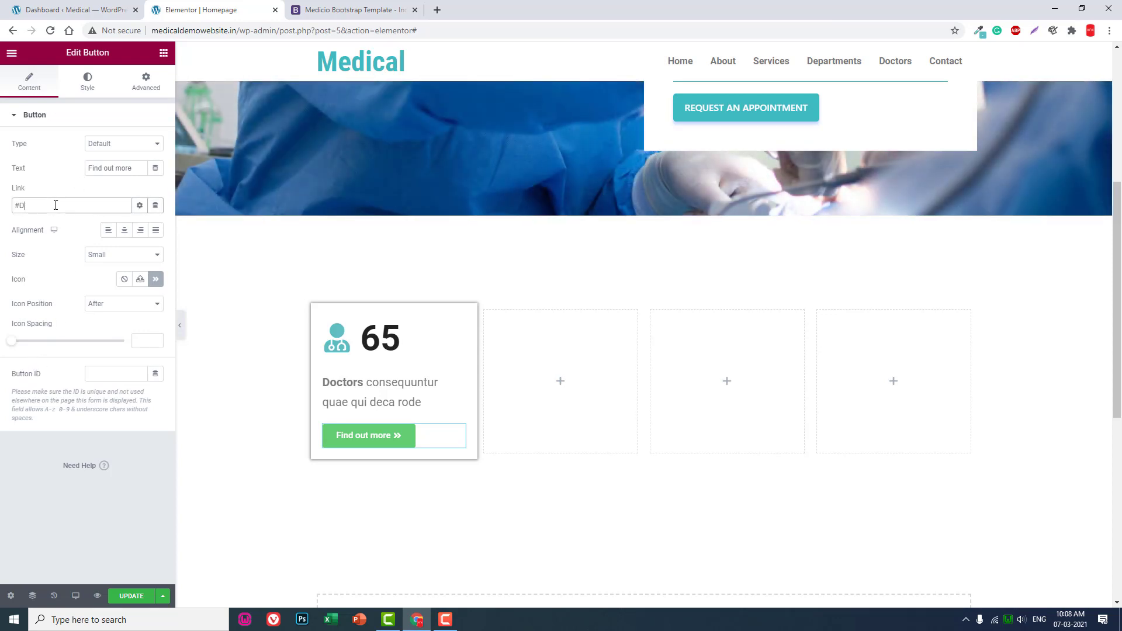
text(D)
key(BackSpace)
text(doc)
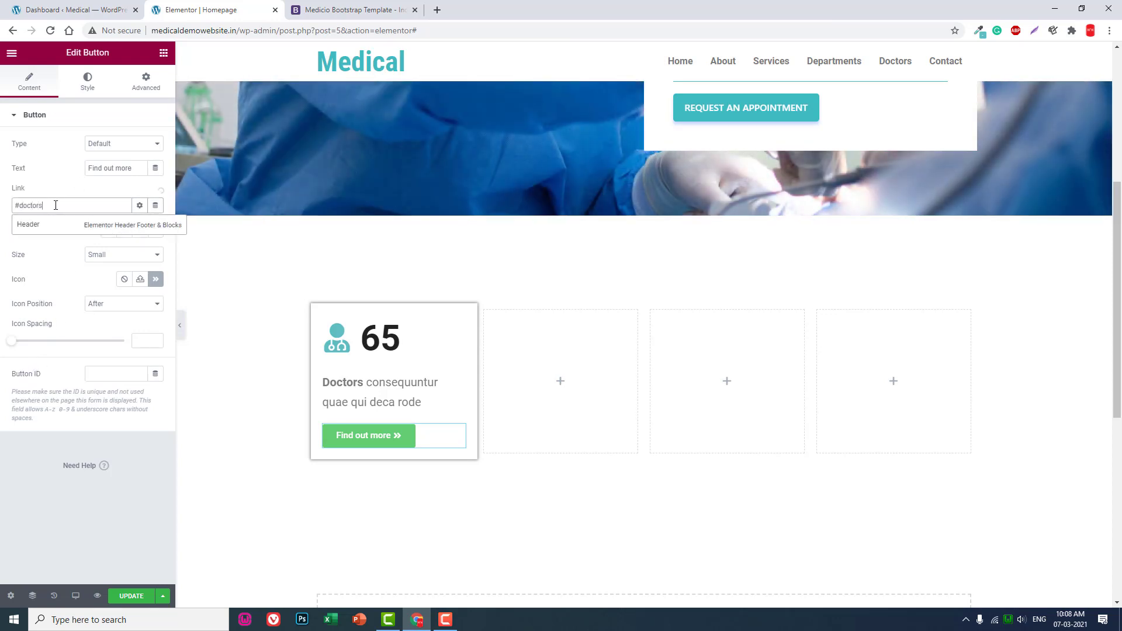
text(tors)
click(49, 528)
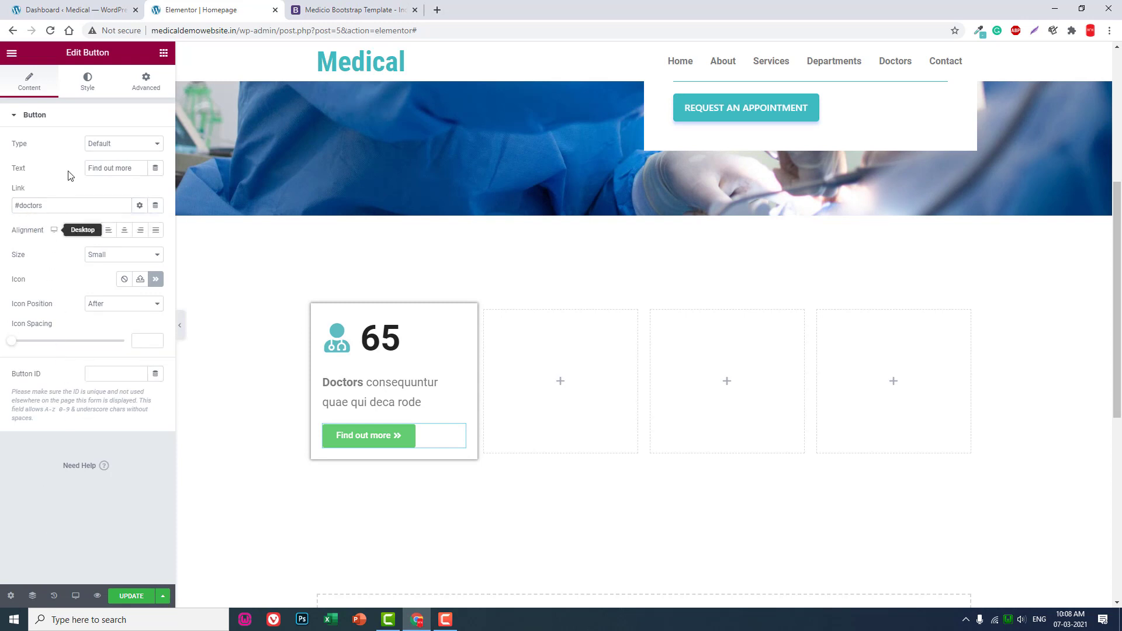
Make the Find out more button's background color fully transparent.
click(92, 93)
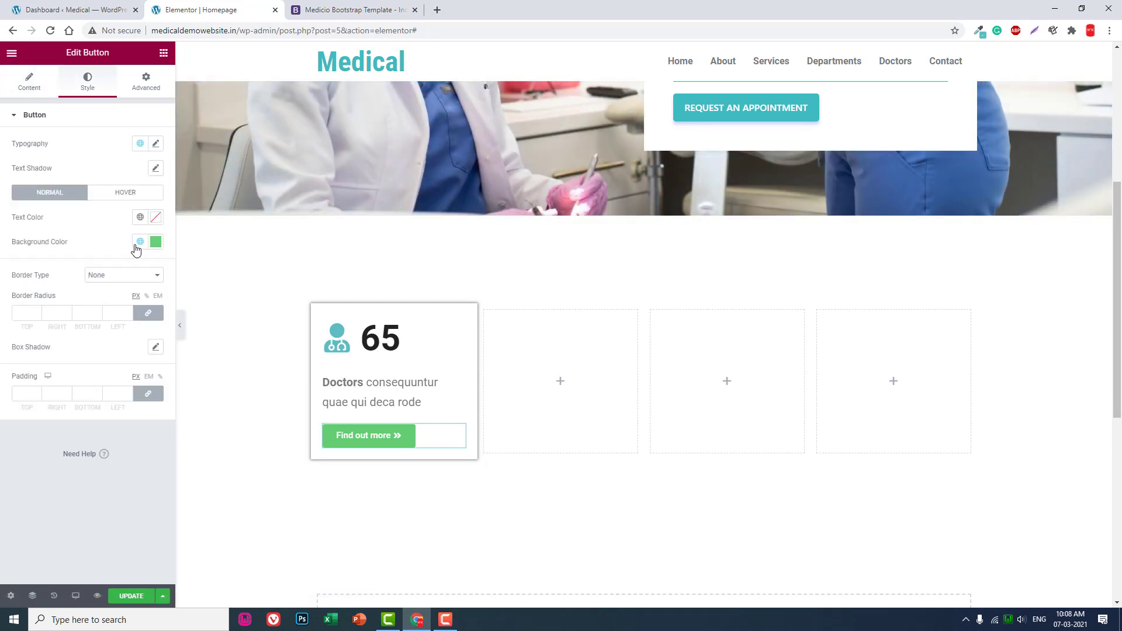
click(155, 242)
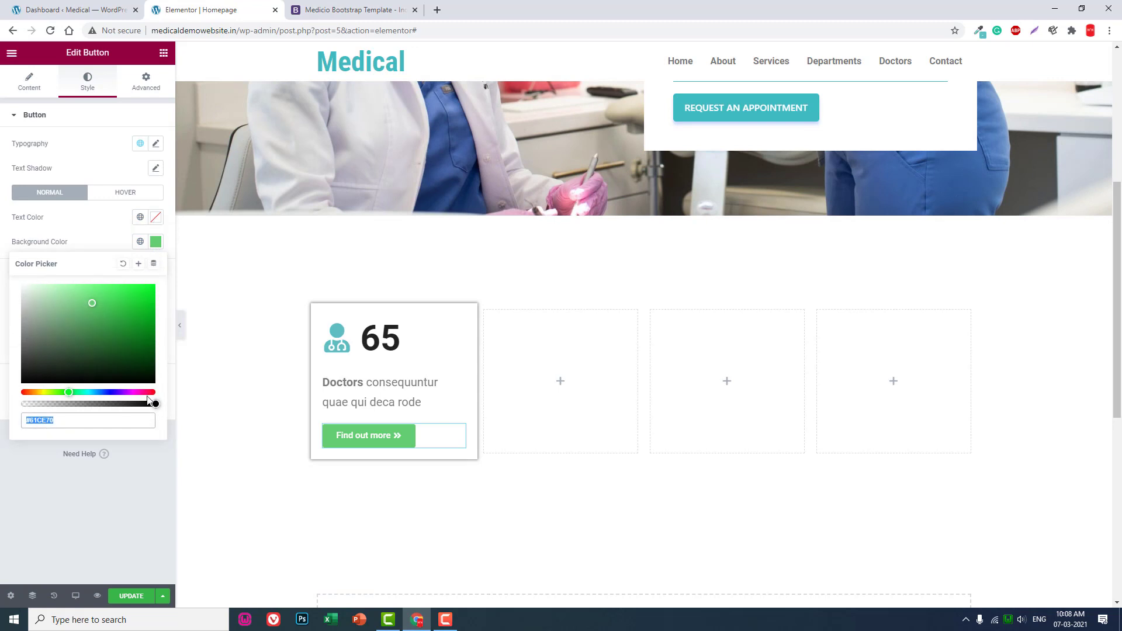
drag(156, 404, 3, 400)
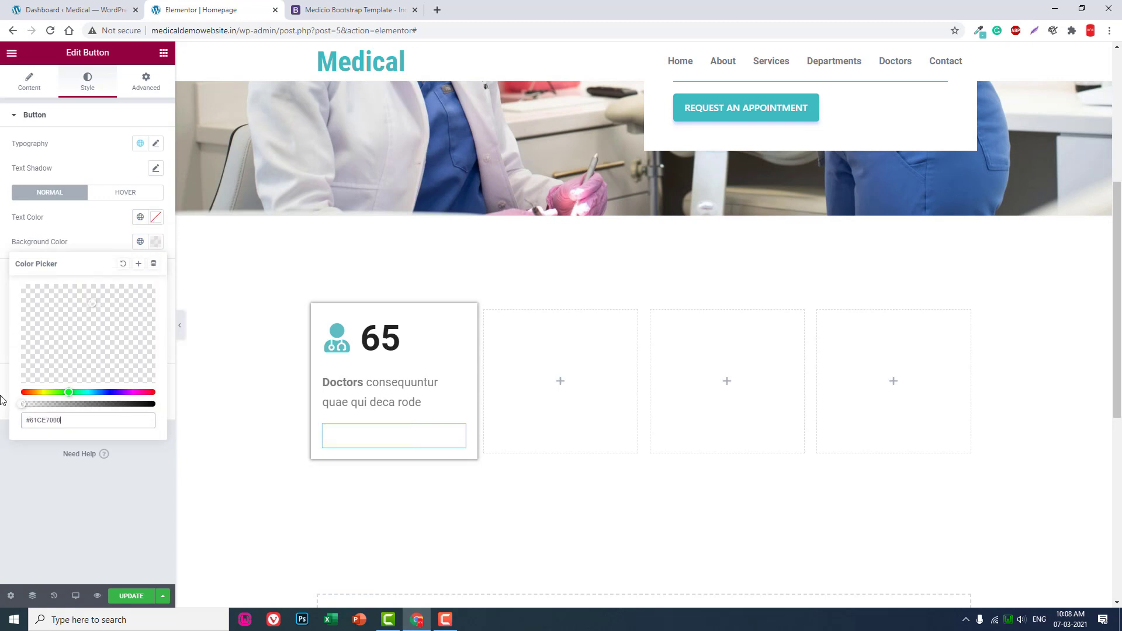
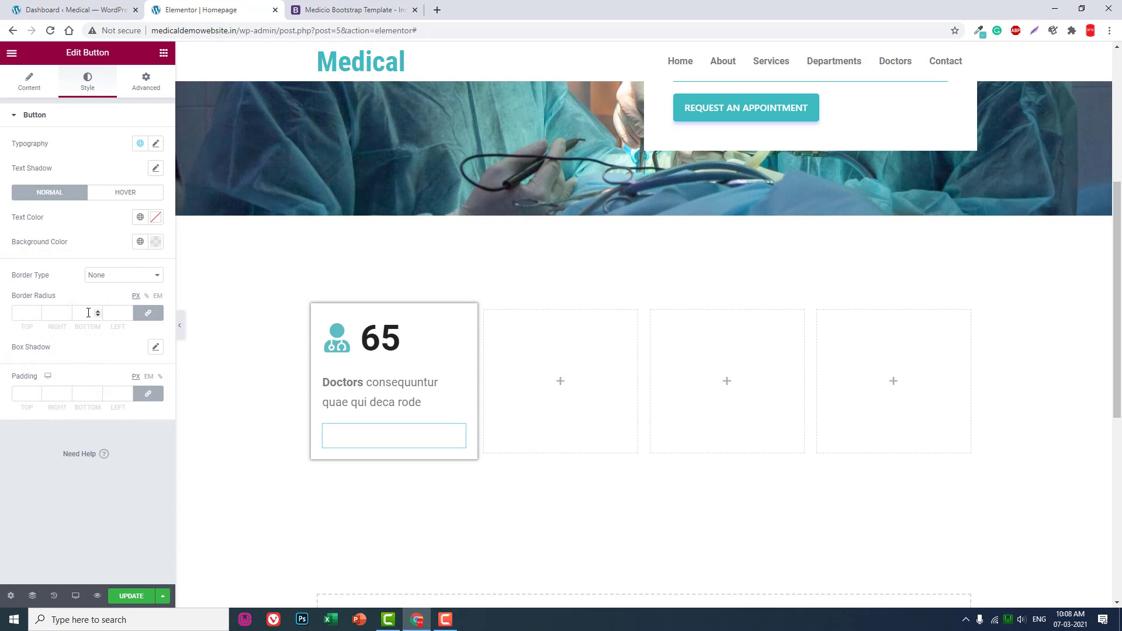
Set the button's normal text color to dark #272525 after checking Medicio's link, and set its padding to 0 on all sides.
click(156, 219)
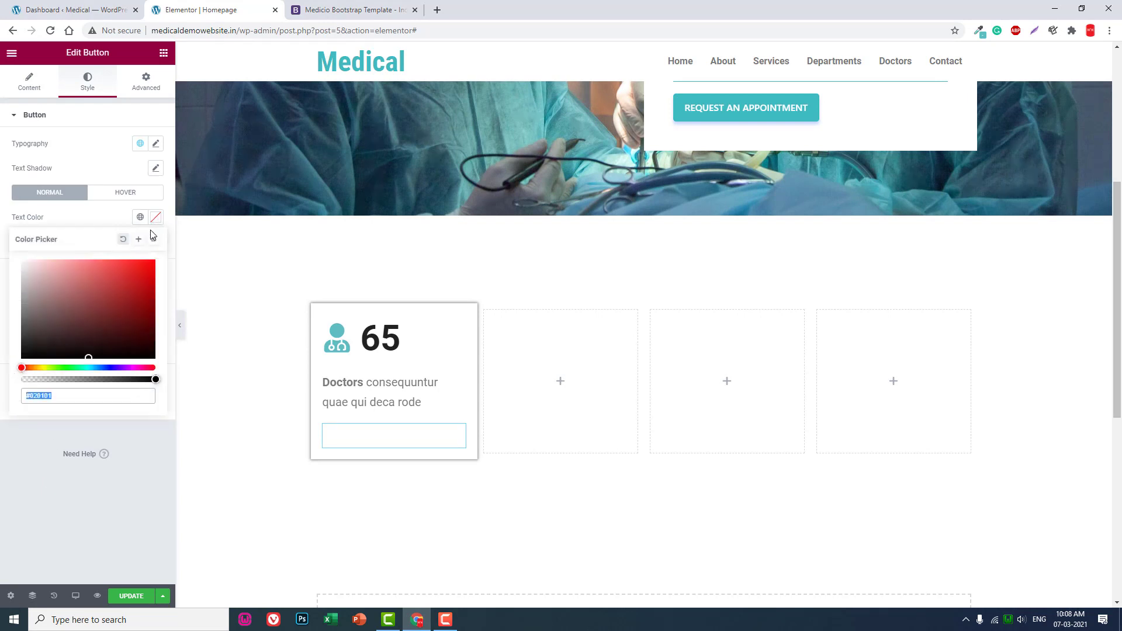
click(353, 9)
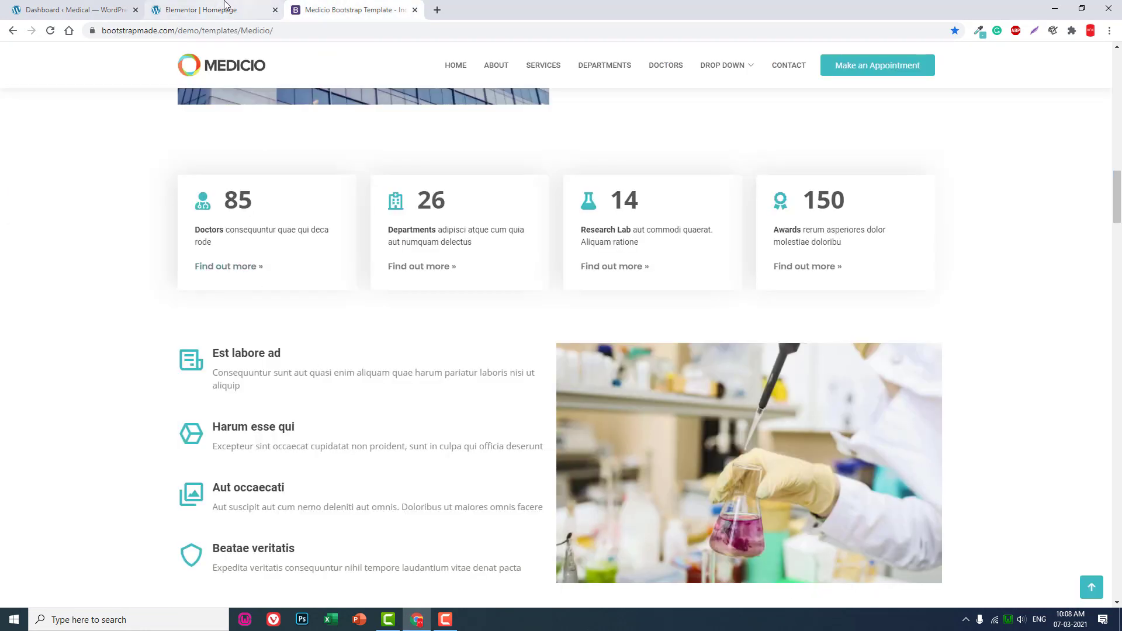
click(193, 9)
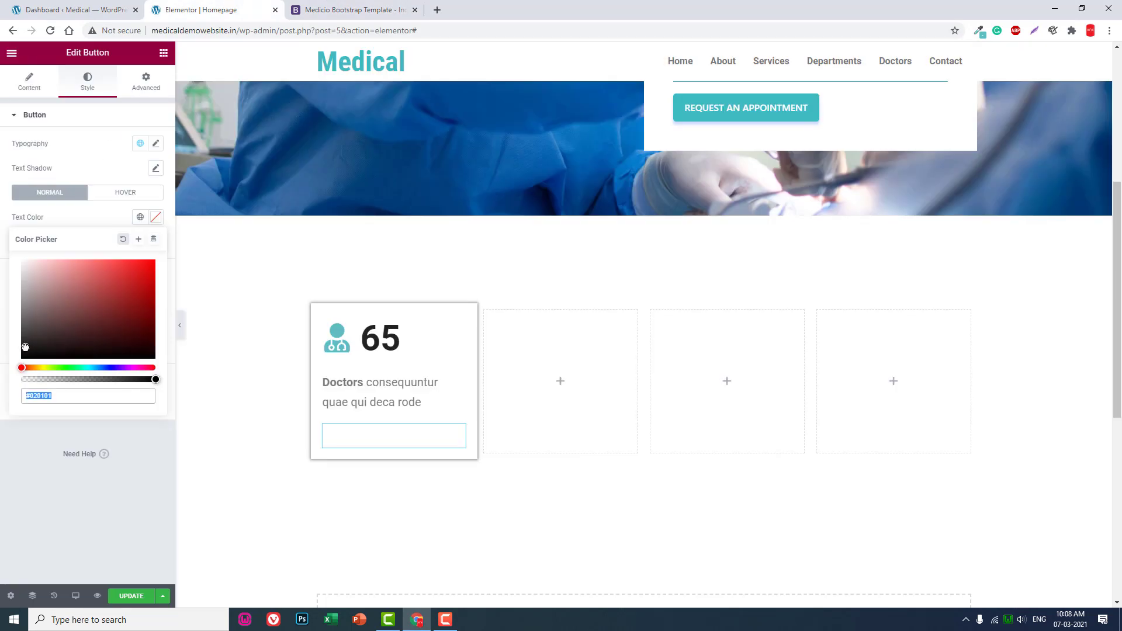
text(#282727)
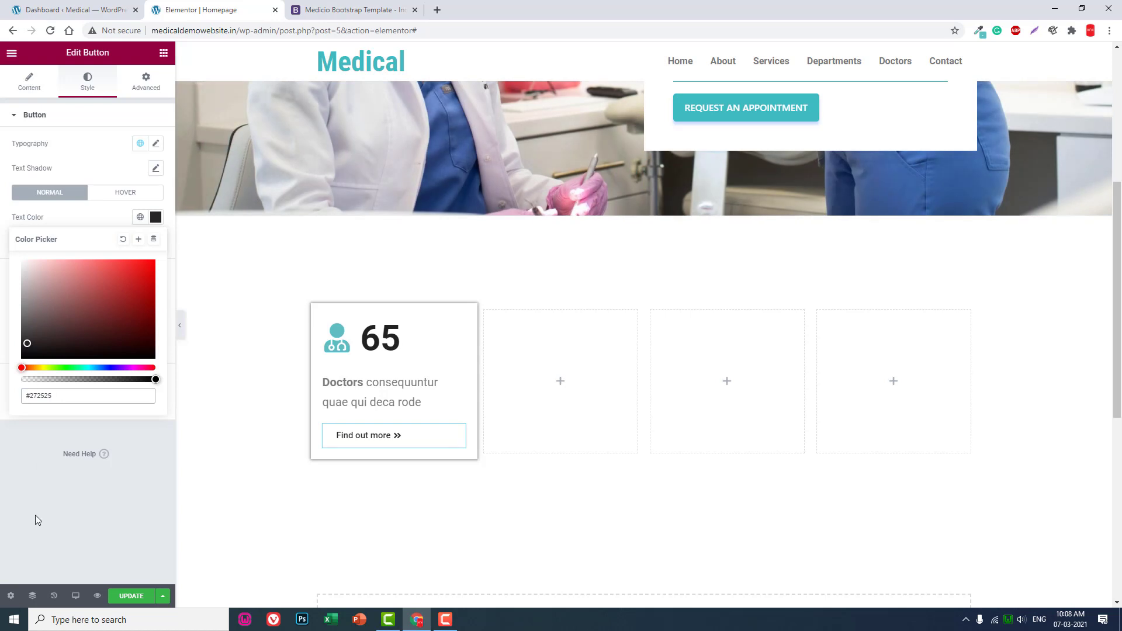
click(35, 514)
click(161, 394)
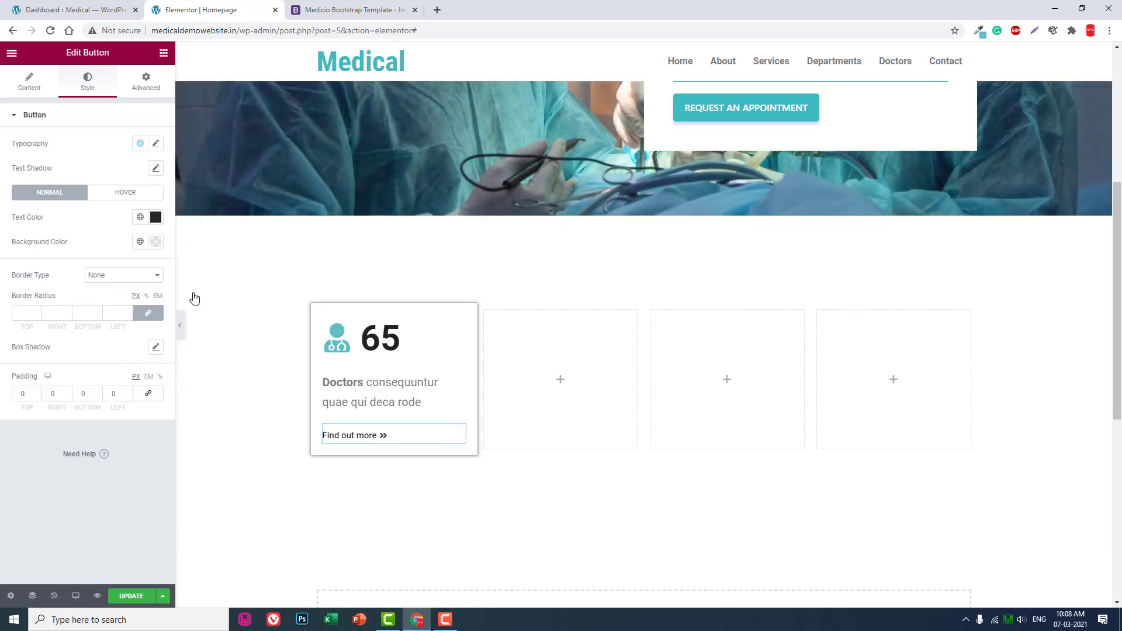
Check Medicio's link hover color, copy the sampled teal 5EBEC2 and apply it as the button's hover text color.
click(312, 5)
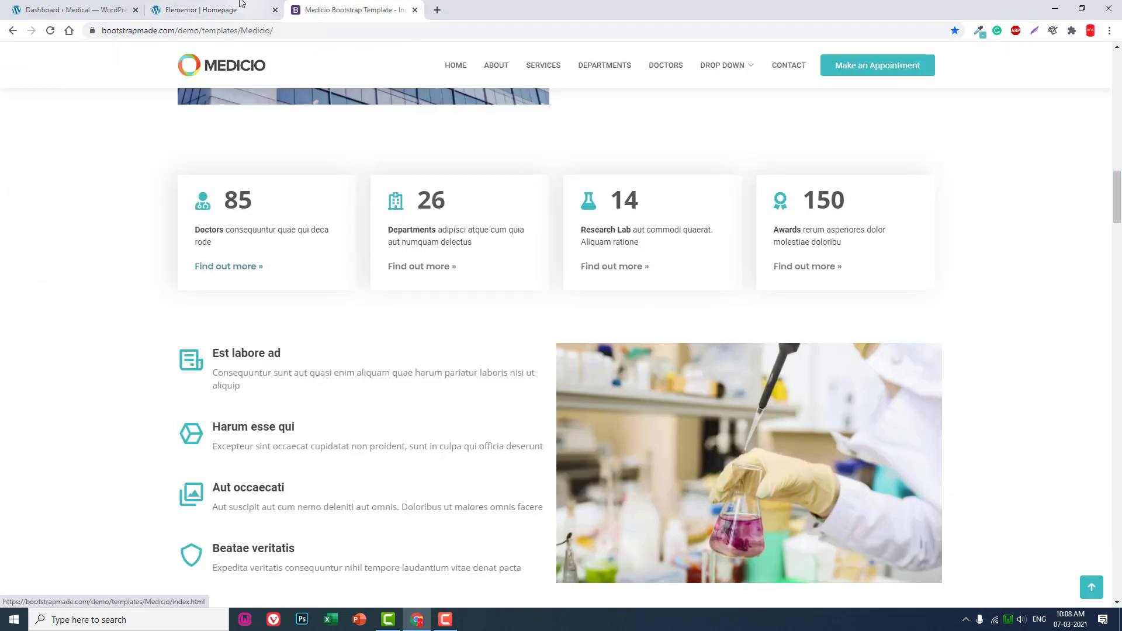
click(225, 9)
click(132, 199)
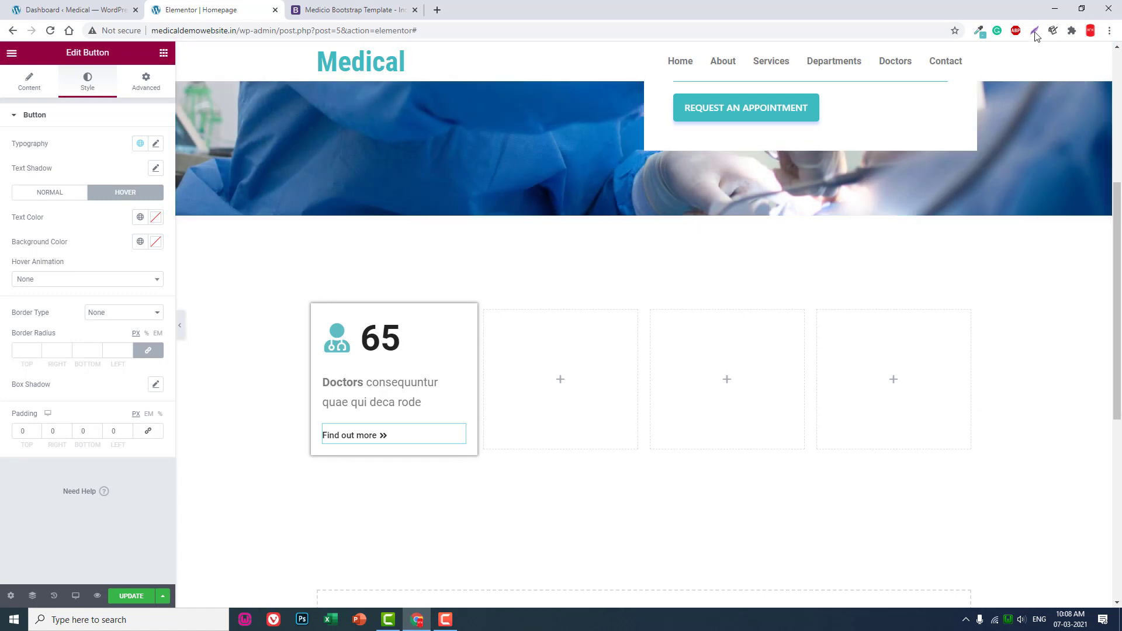
click(979, 30)
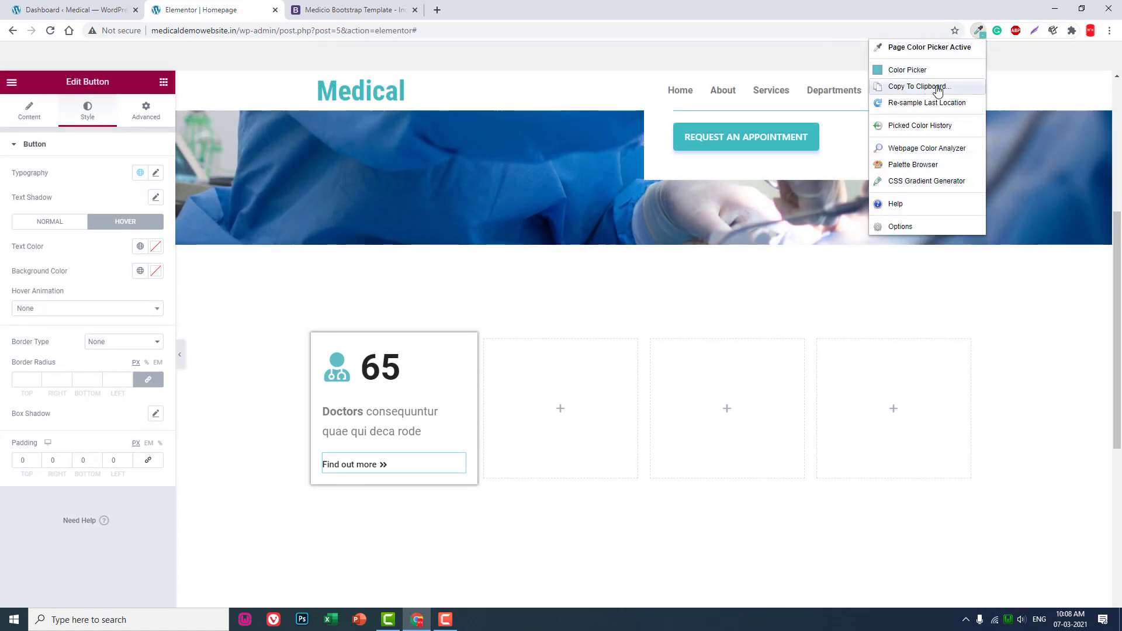
click(911, 85)
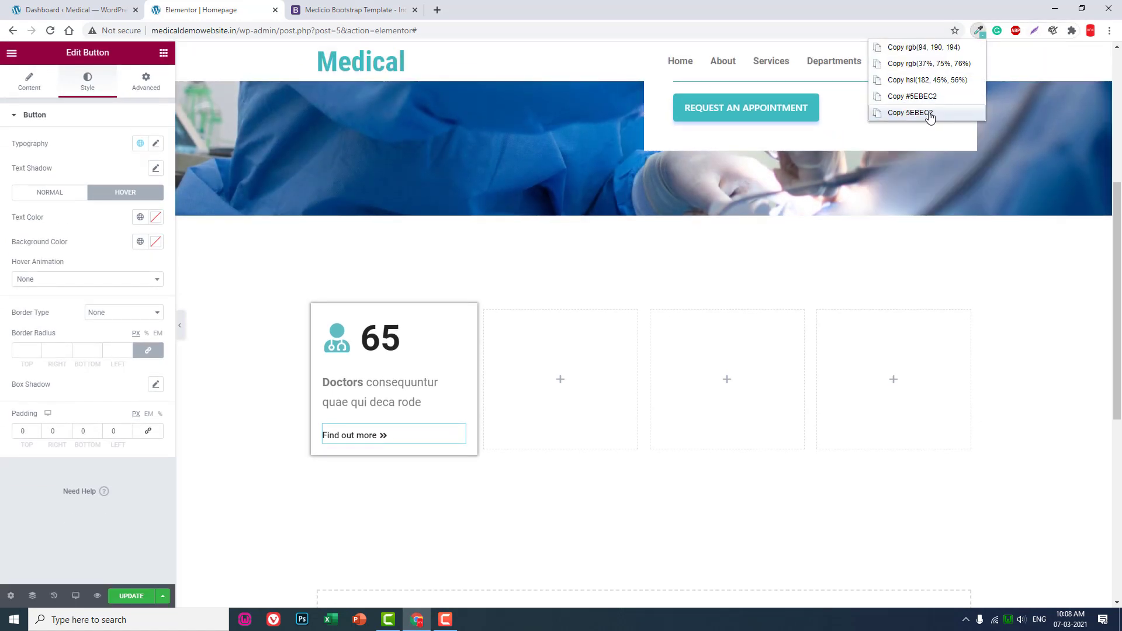
click(930, 115)
click(156, 220)
key(ctrl+v)
click(25, 624)
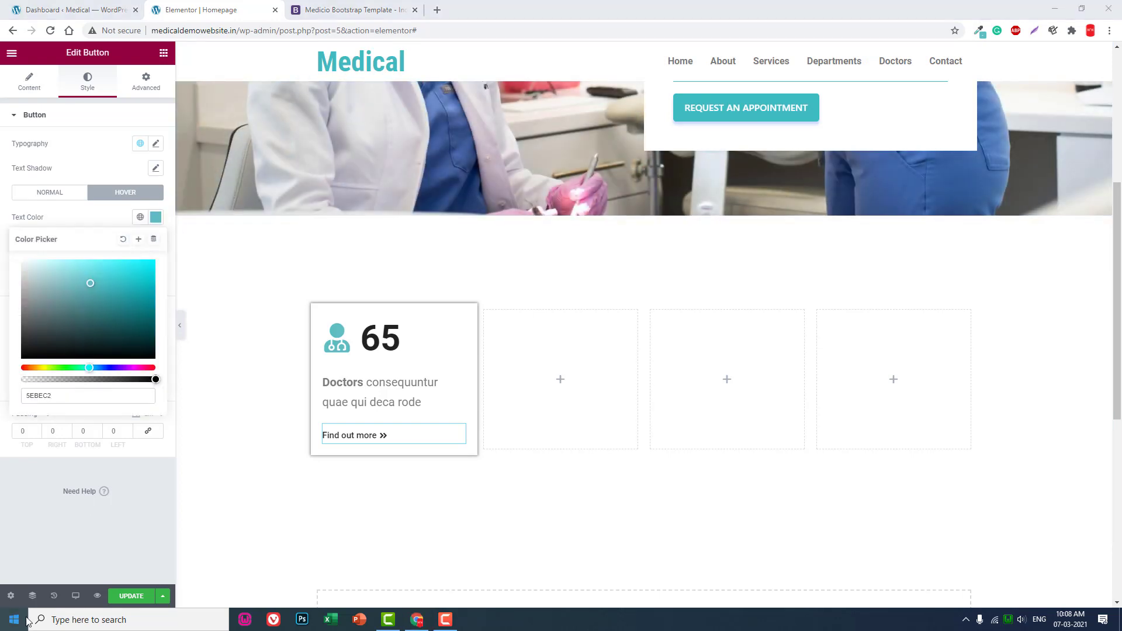
click(472, 530)
click(156, 517)
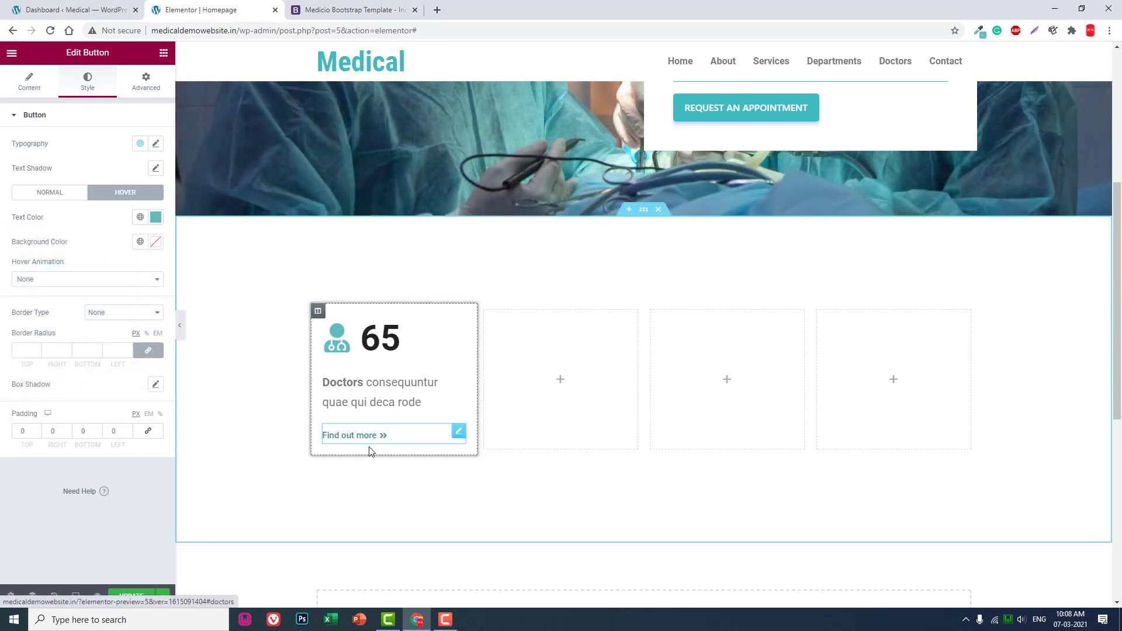
Compare the Doctors card with Medicio's four icon cards, looking at their shadows and Find out more links.
click(348, 16)
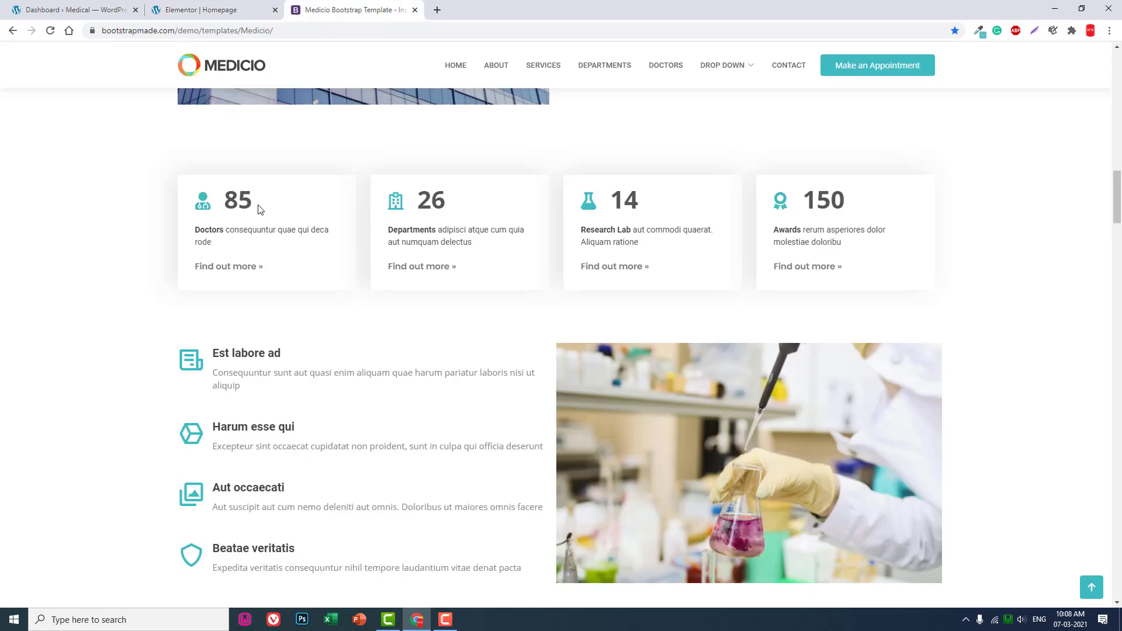
click(202, 10)
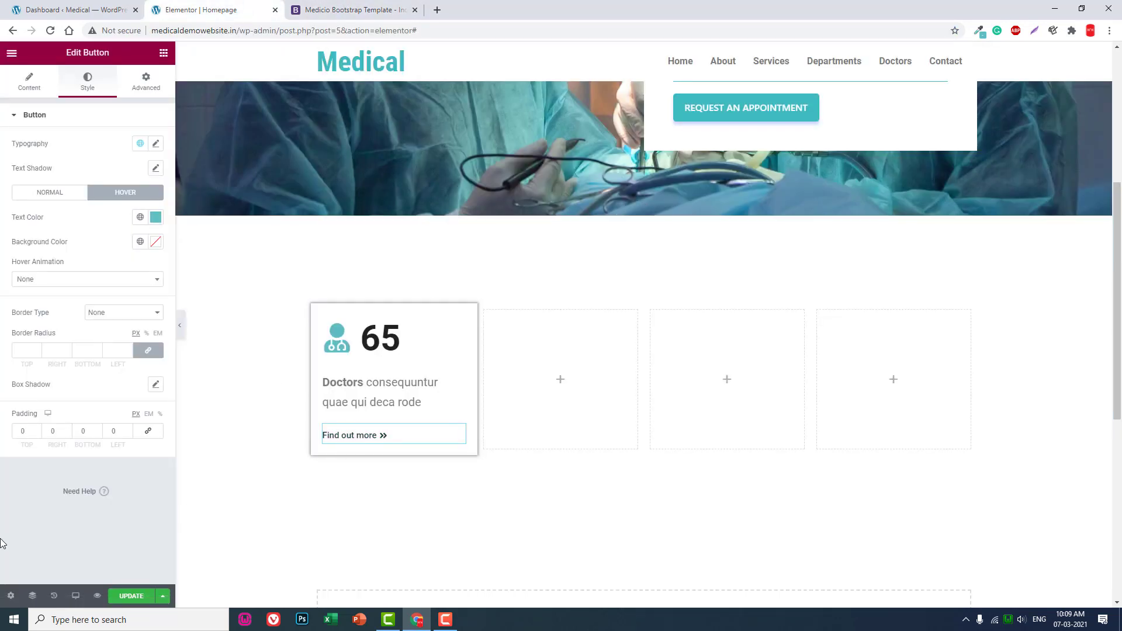
click(338, 7)
click(237, 12)
Set the Find out more button's font size to 20 px and leave the button without a box shadow.
click(155, 386)
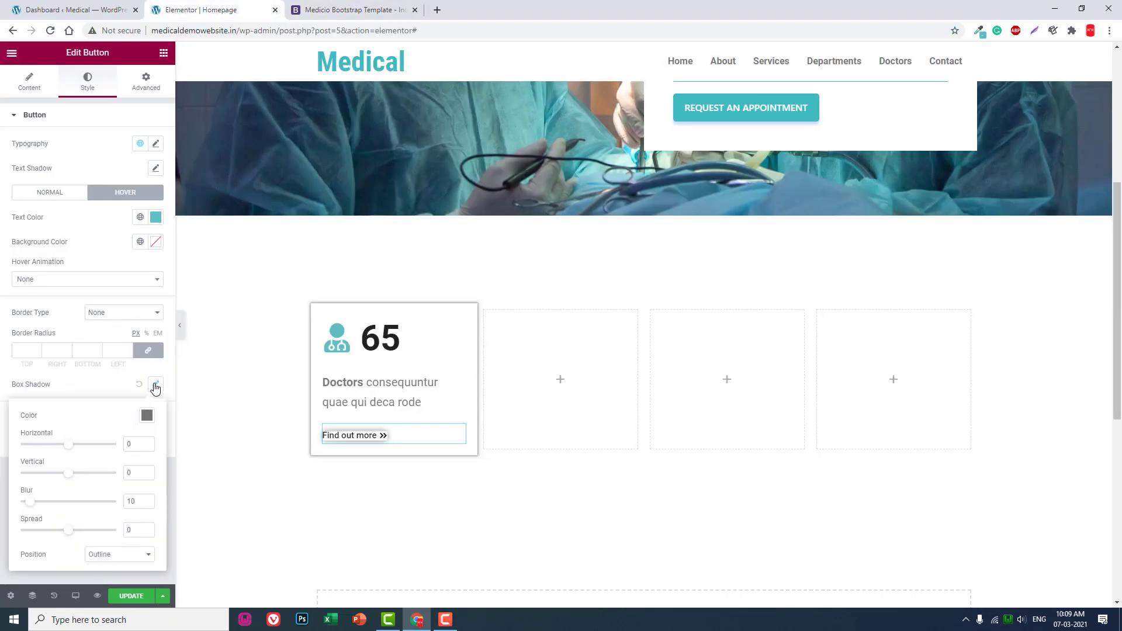
click(141, 384)
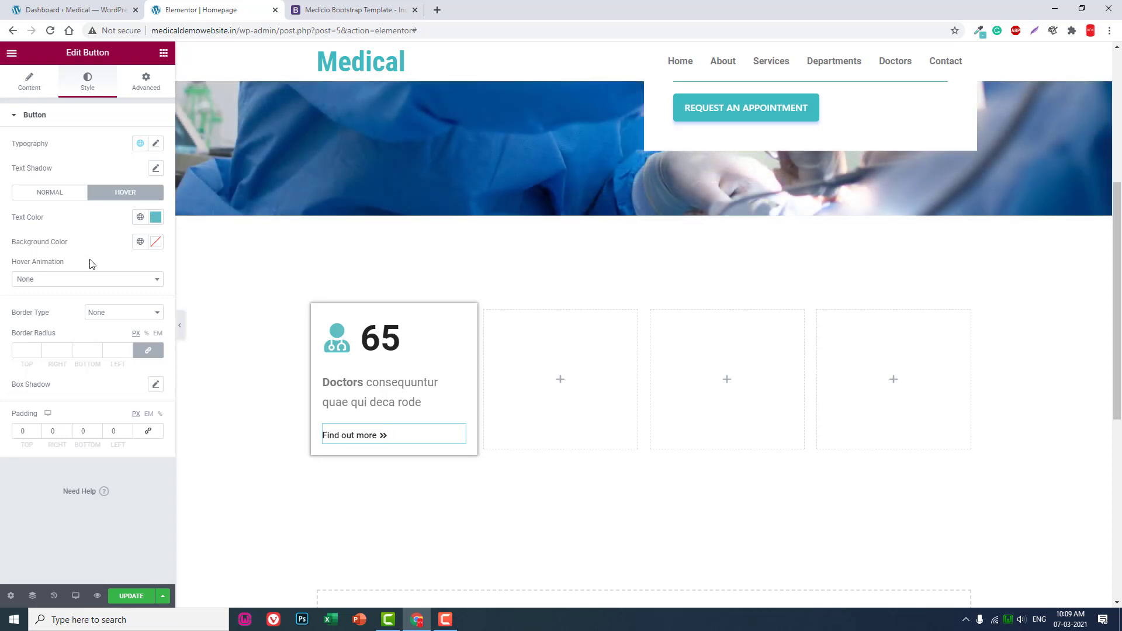
click(157, 144)
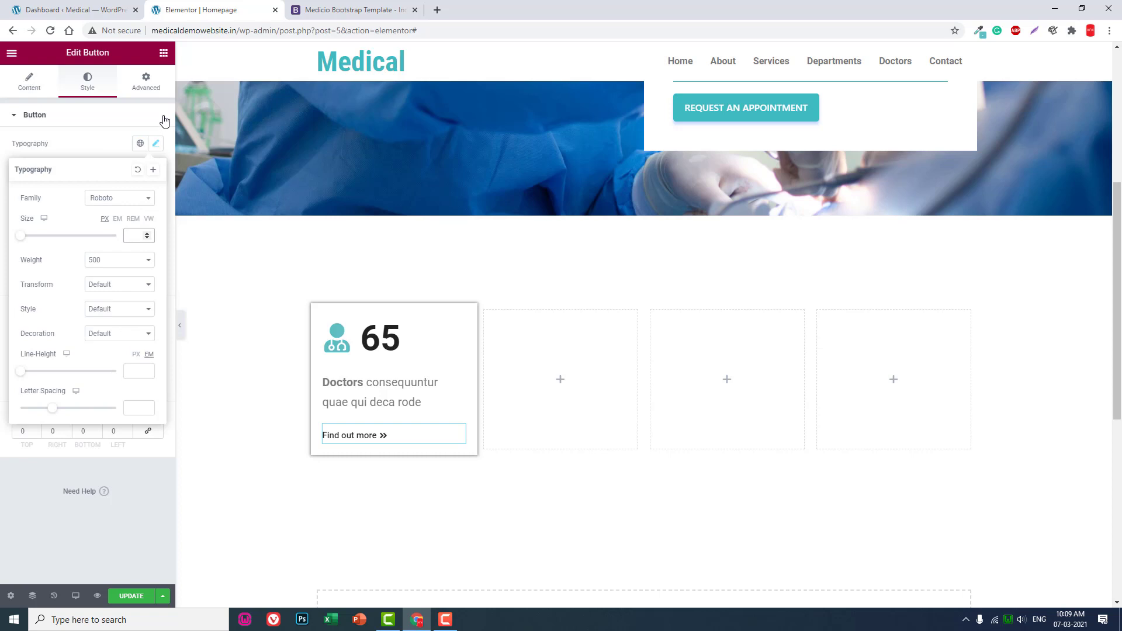
text(20)
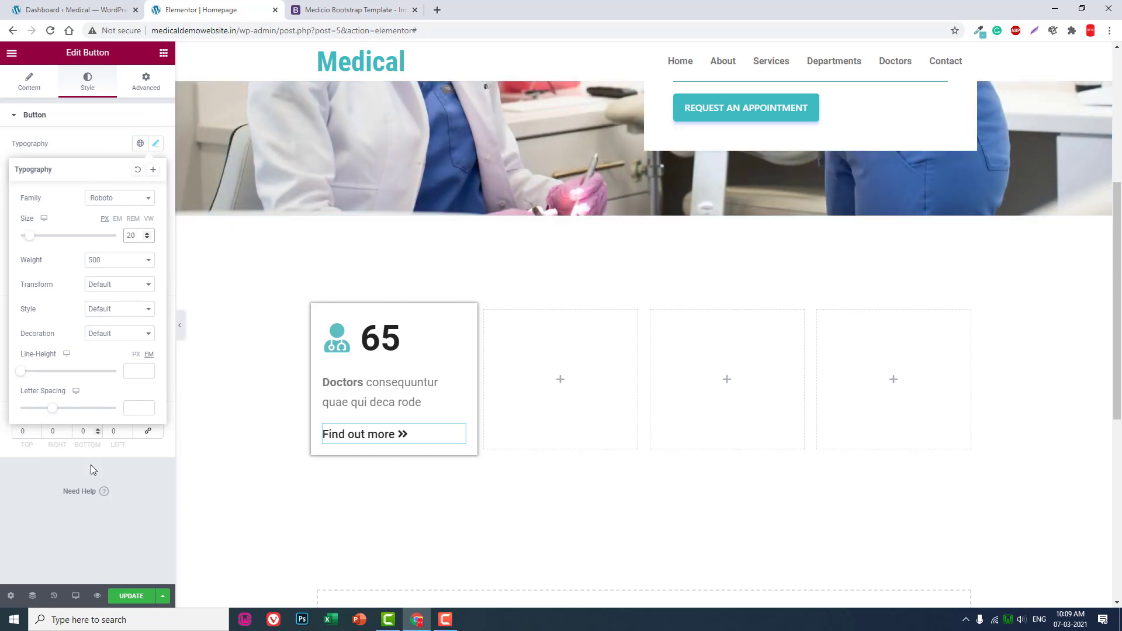
click(72, 531)
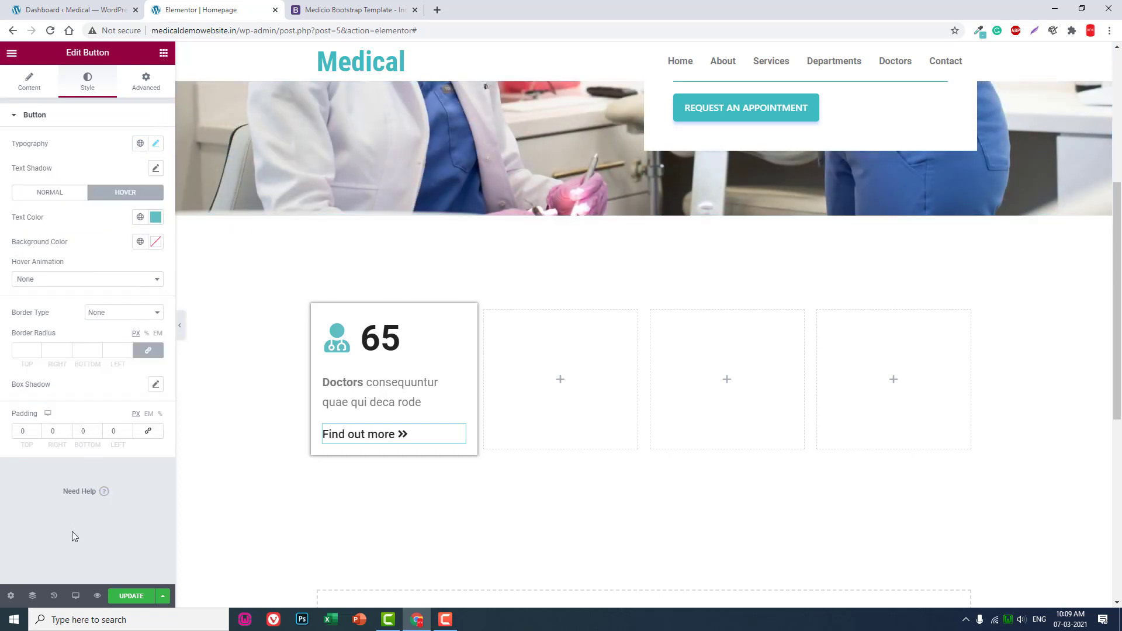
Preview the Doctors card without the editing panel and compare its layout with Medicio's cards.
click(180, 326)
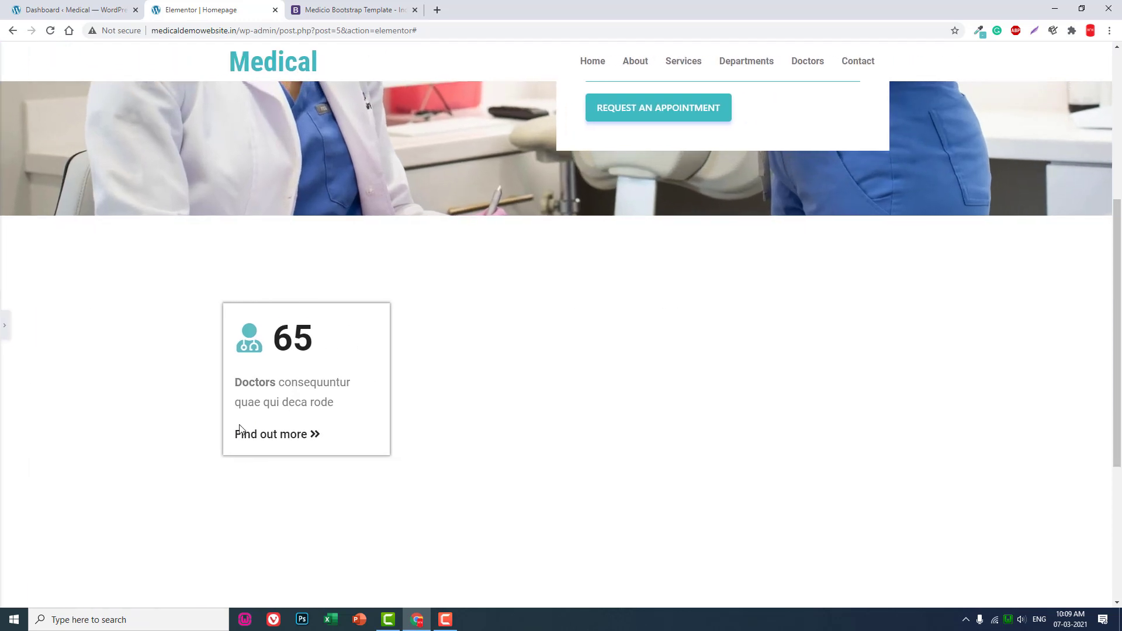
click(4, 326)
click(345, 9)
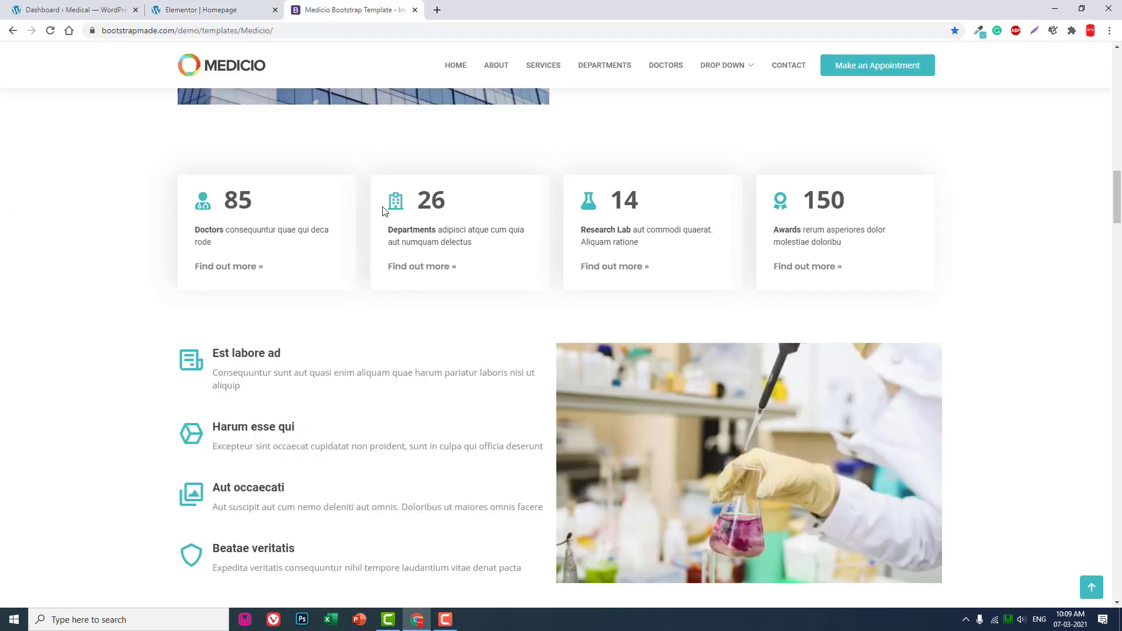
click(256, 5)
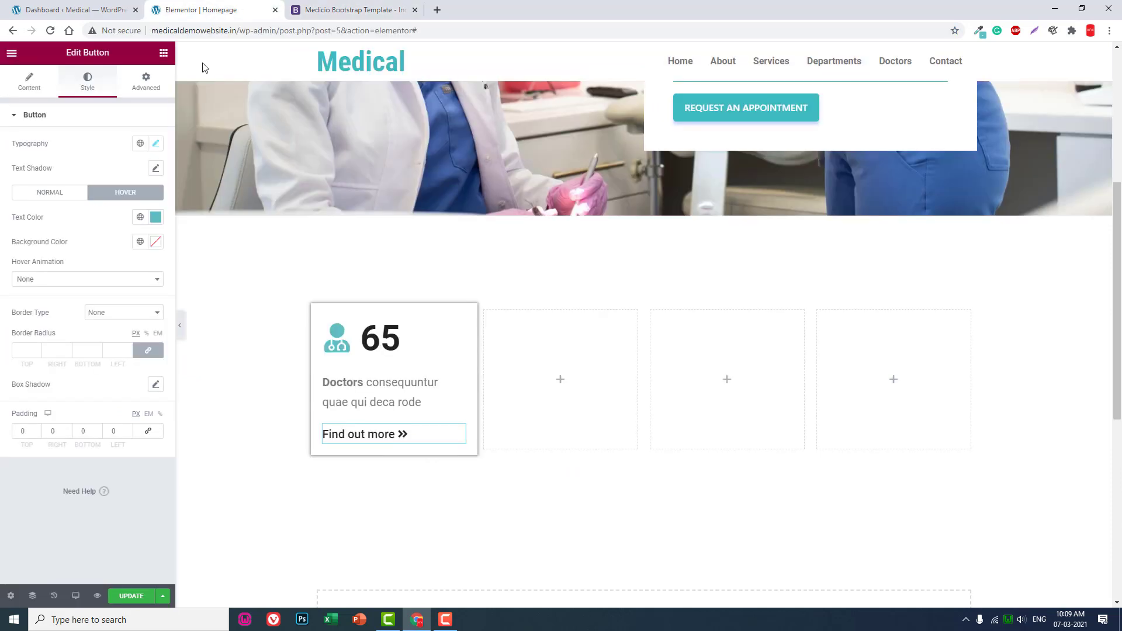
click(179, 325)
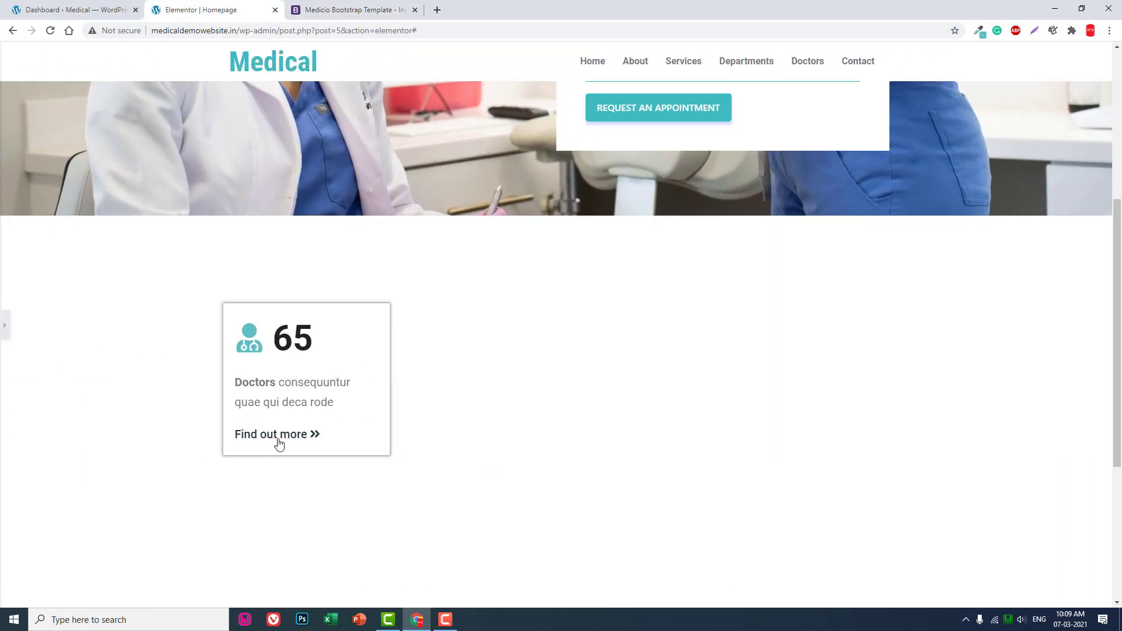
scroll(320, 345, down, 3)
scroll(320, 345, up, 3)
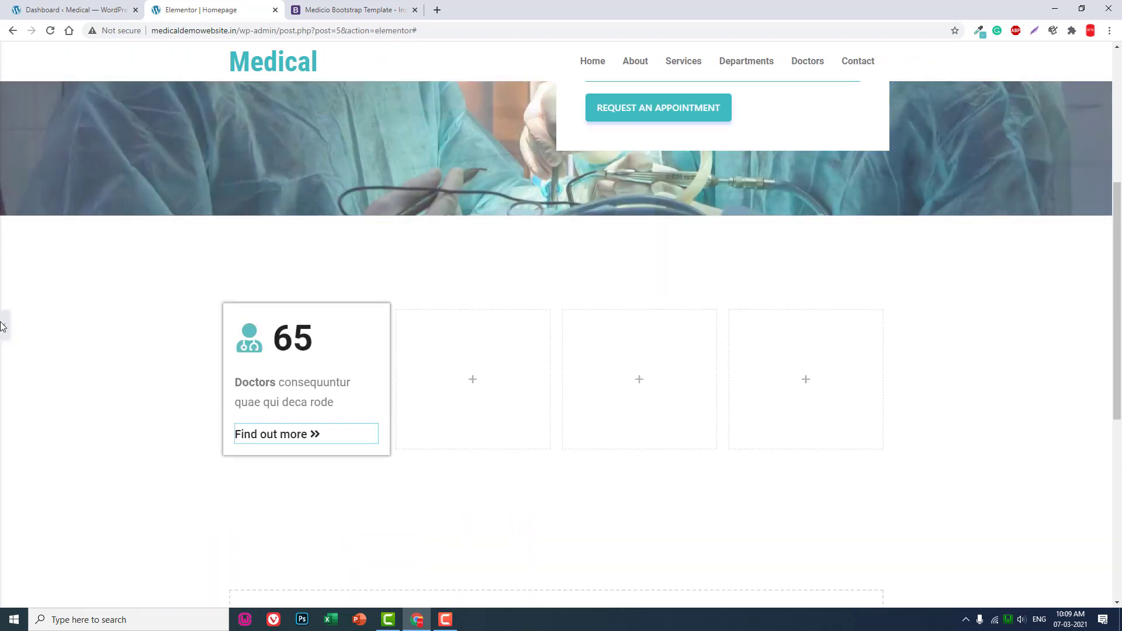
click(3, 325)
Set the Doctors card column's top and bottom padding to 60 px, unlinked from the sides, and preview the card.
click(151, 82)
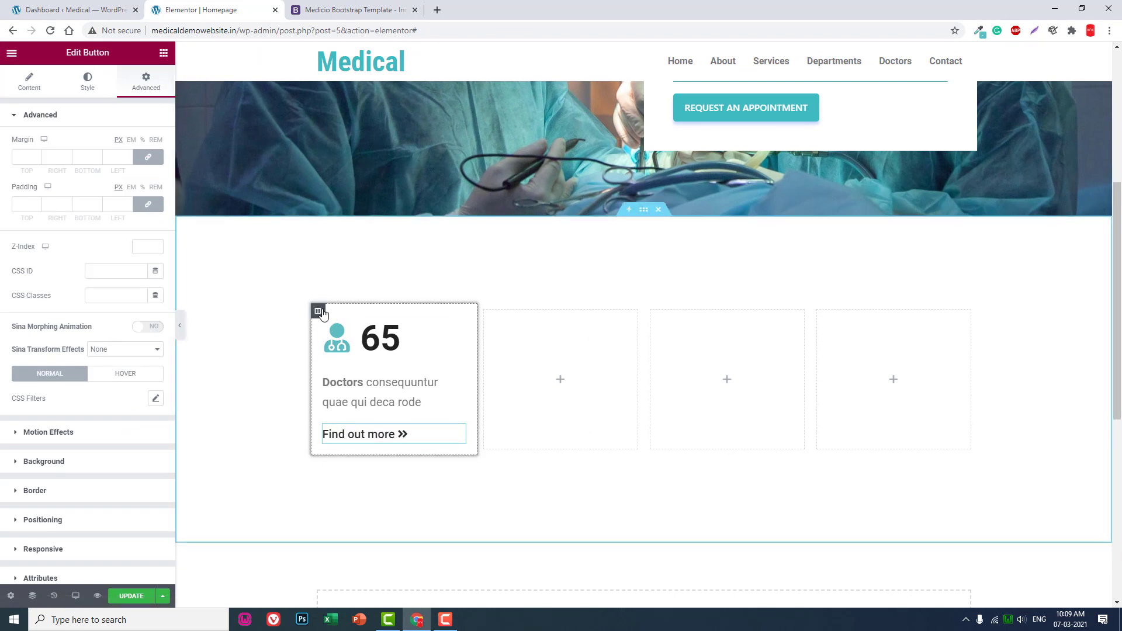
click(319, 312)
click(133, 89)
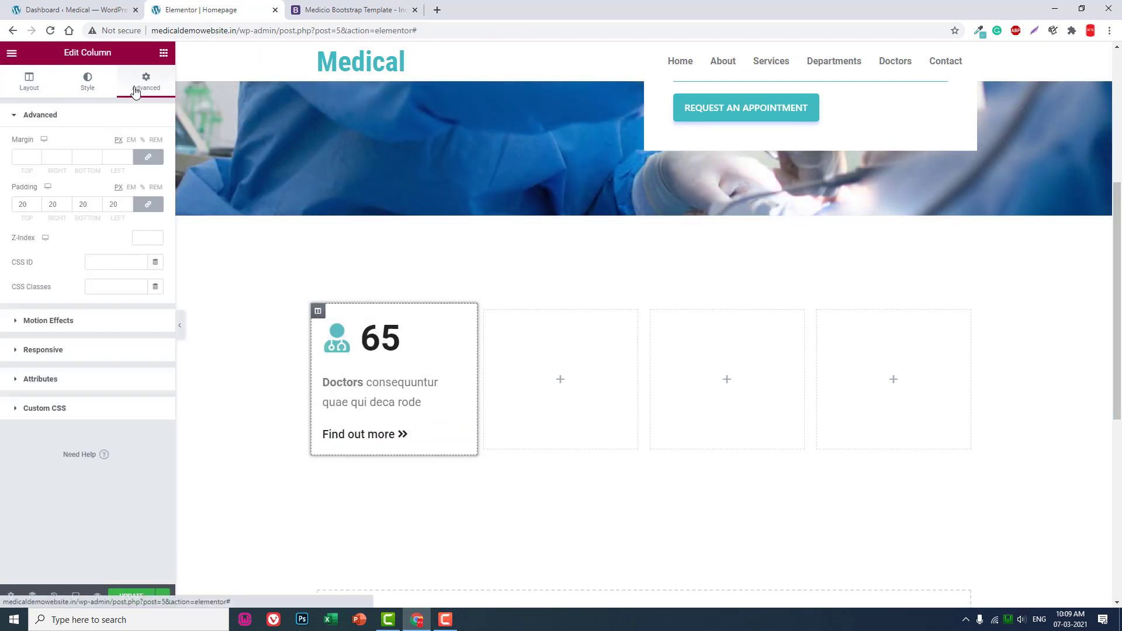
click(146, 206)
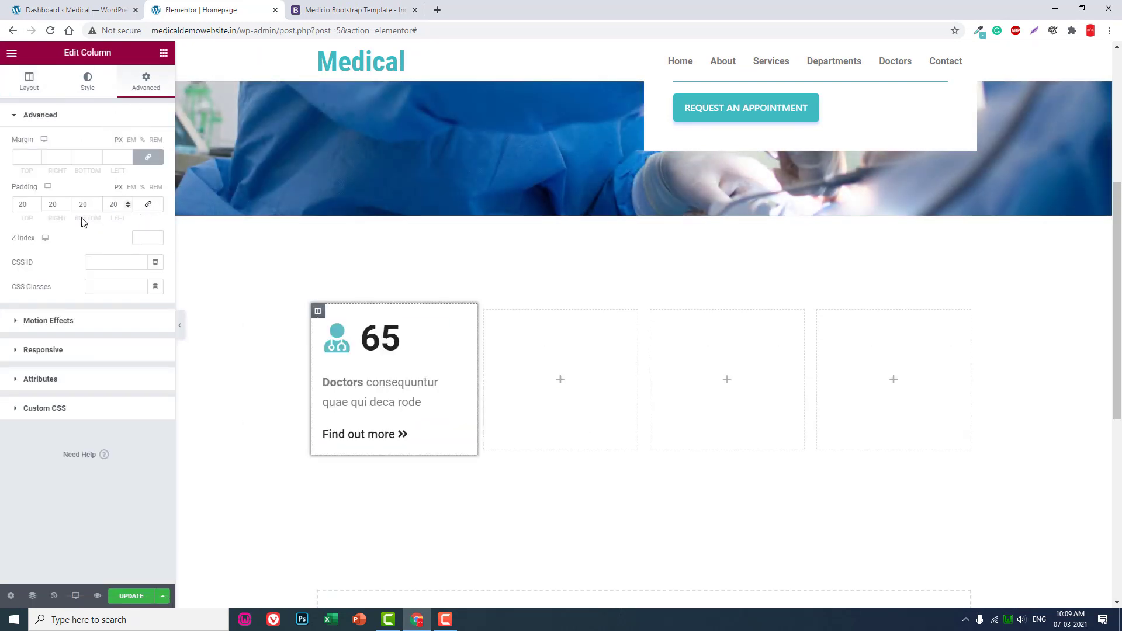
double_click(30, 206)
text(60)
key(Tab)
key(Tab)
text(60)
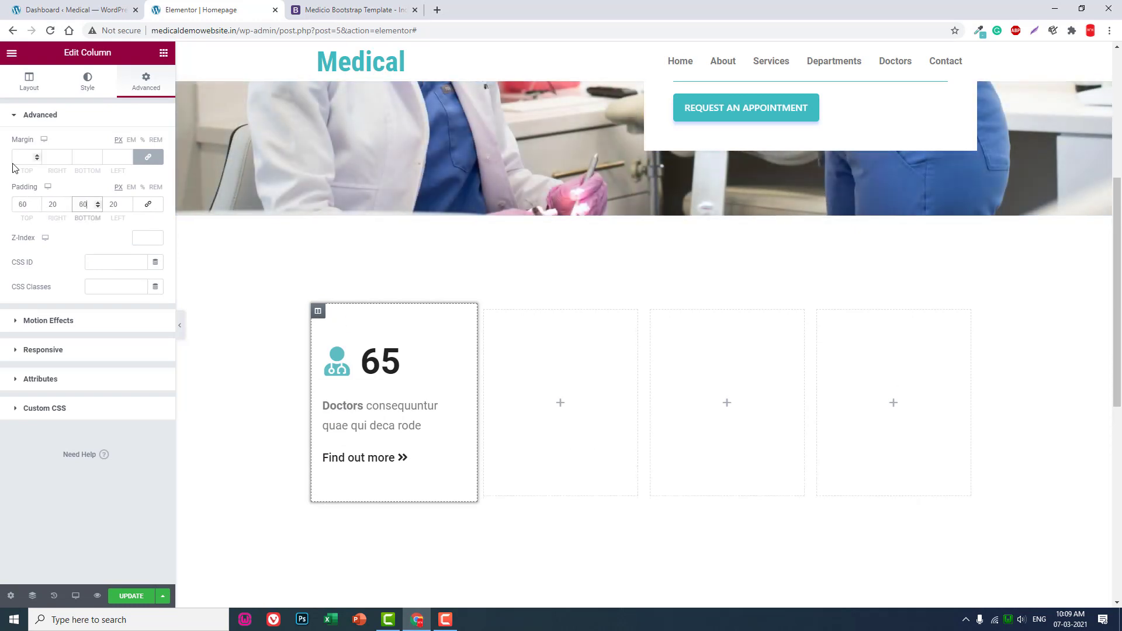
click(180, 329)
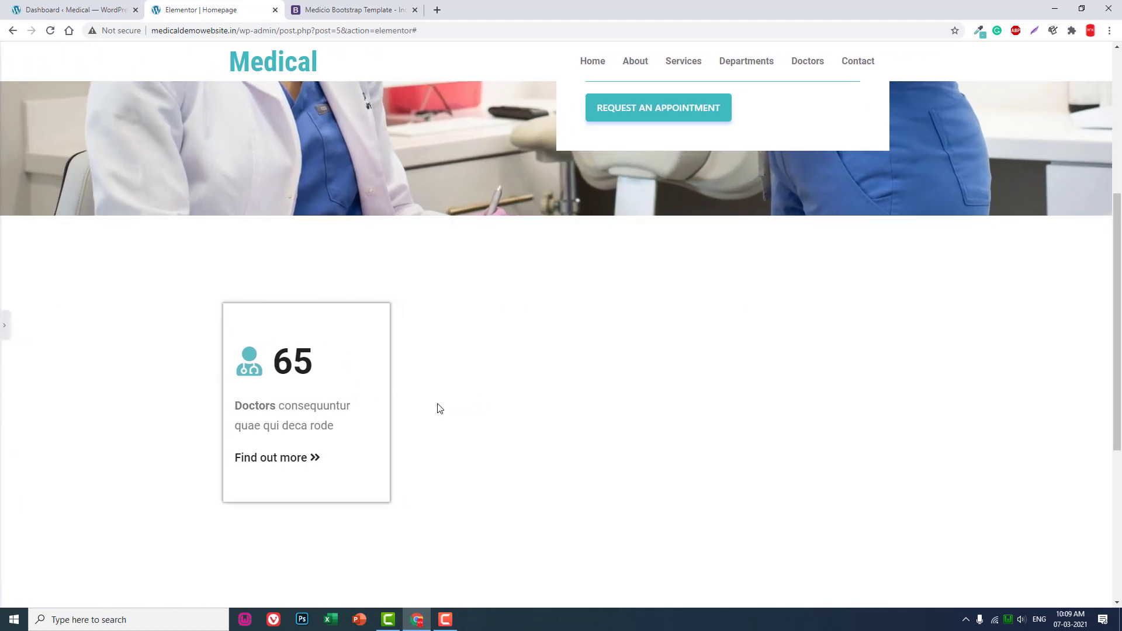
click(4, 325)
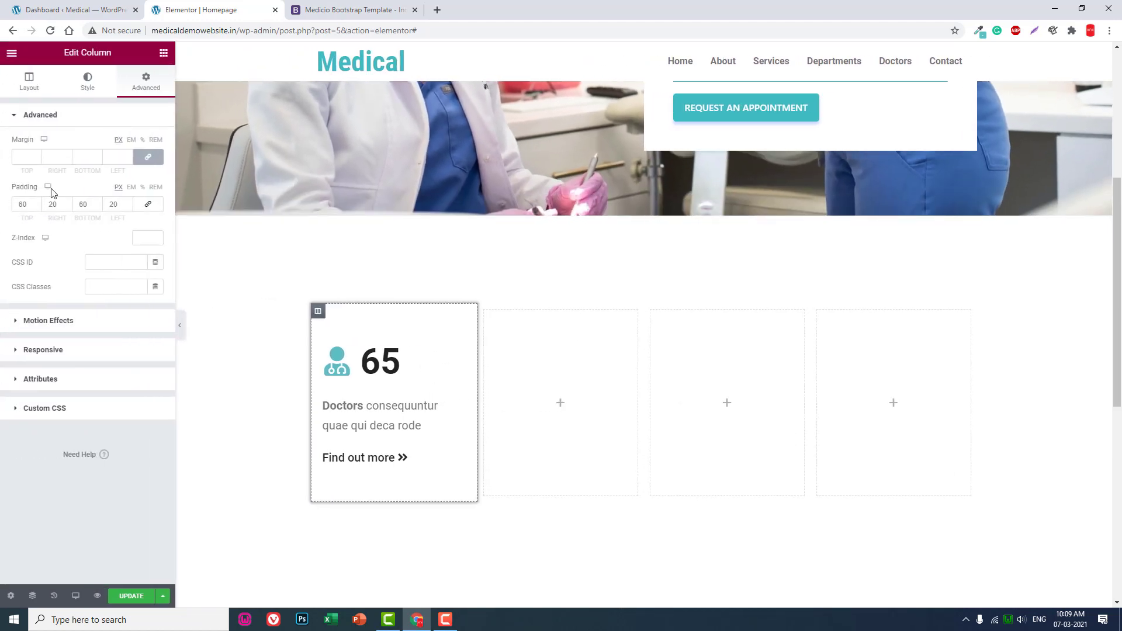
Give the Doctors card column a 3 px margin on its left and right sides only.
click(147, 157)
click(117, 156)
text(3)
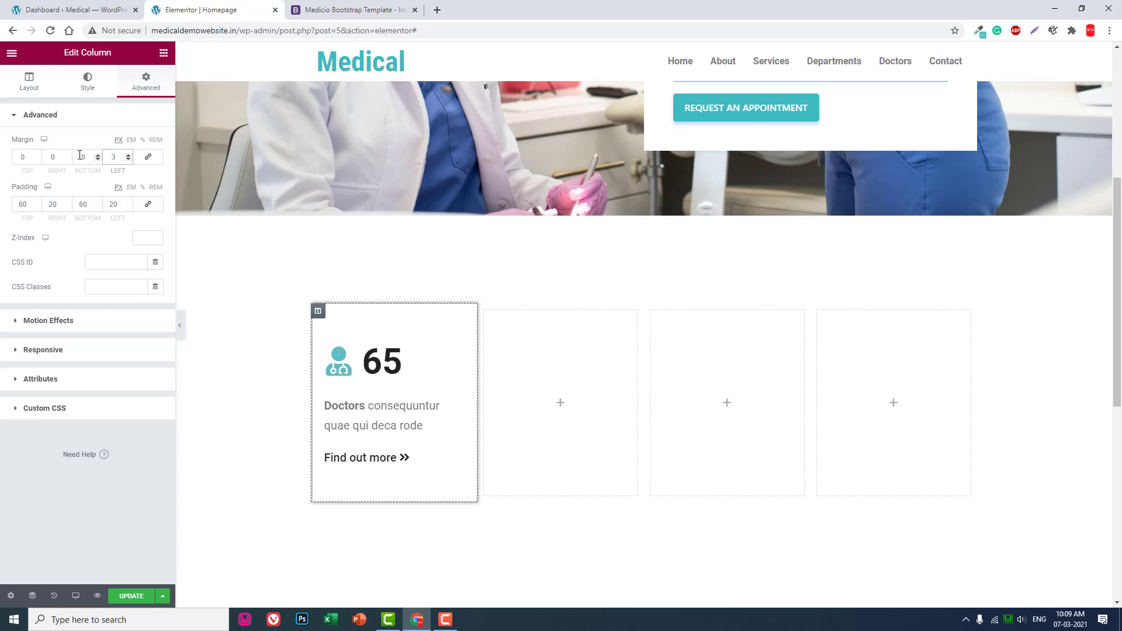
click(61, 157)
text(3)
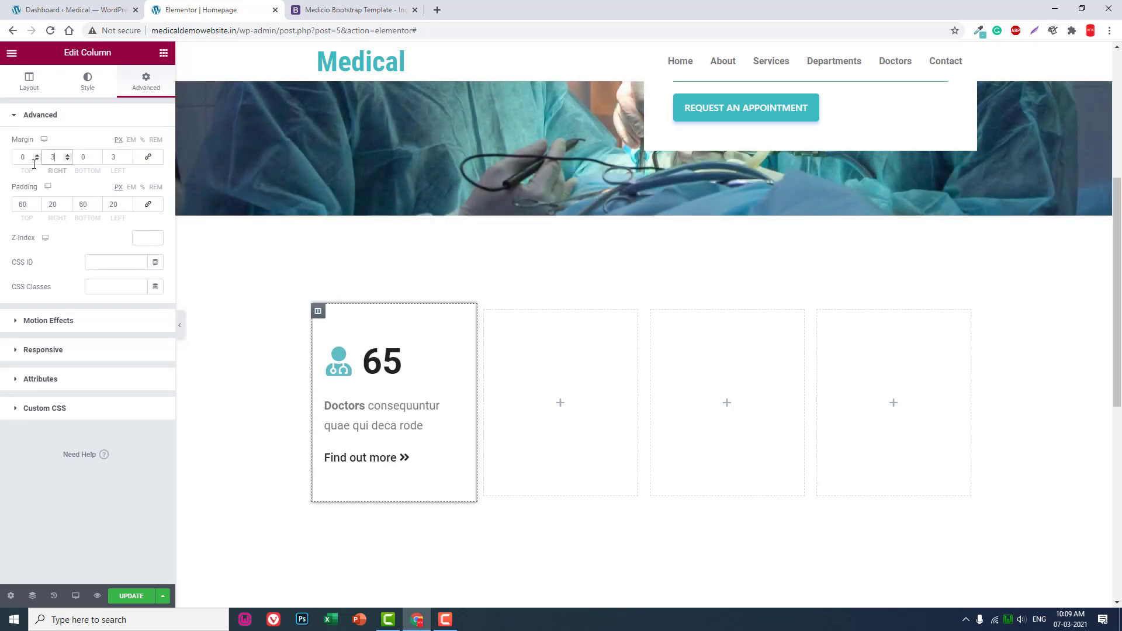
Duplicate the Doctors card column twice to make three matching cards in the section.
right_click(318, 312)
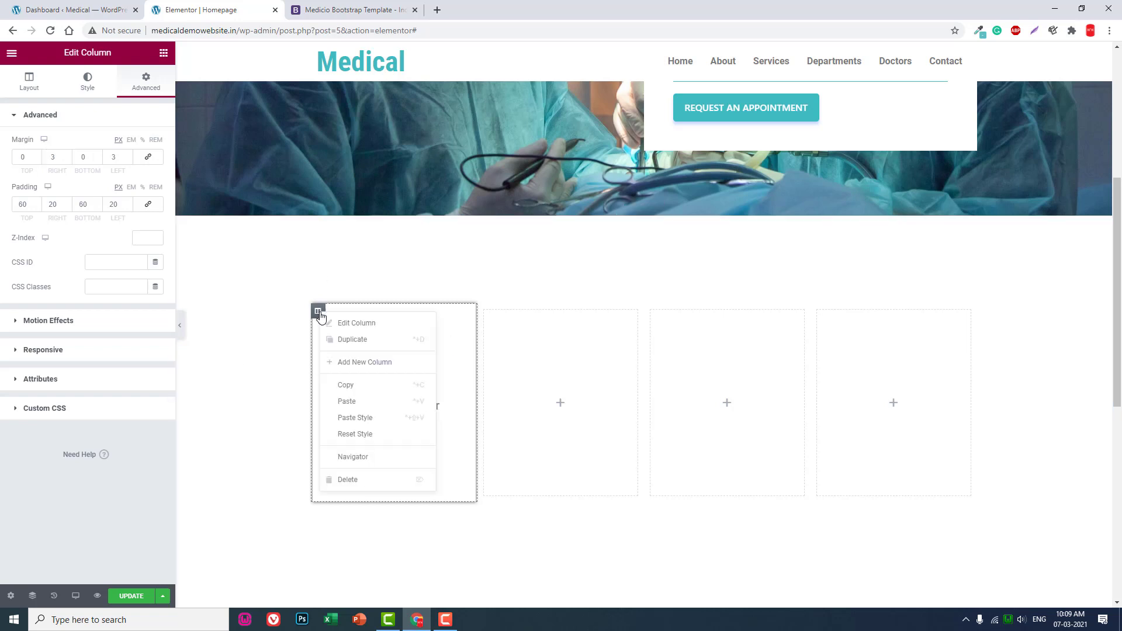
click(347, 341)
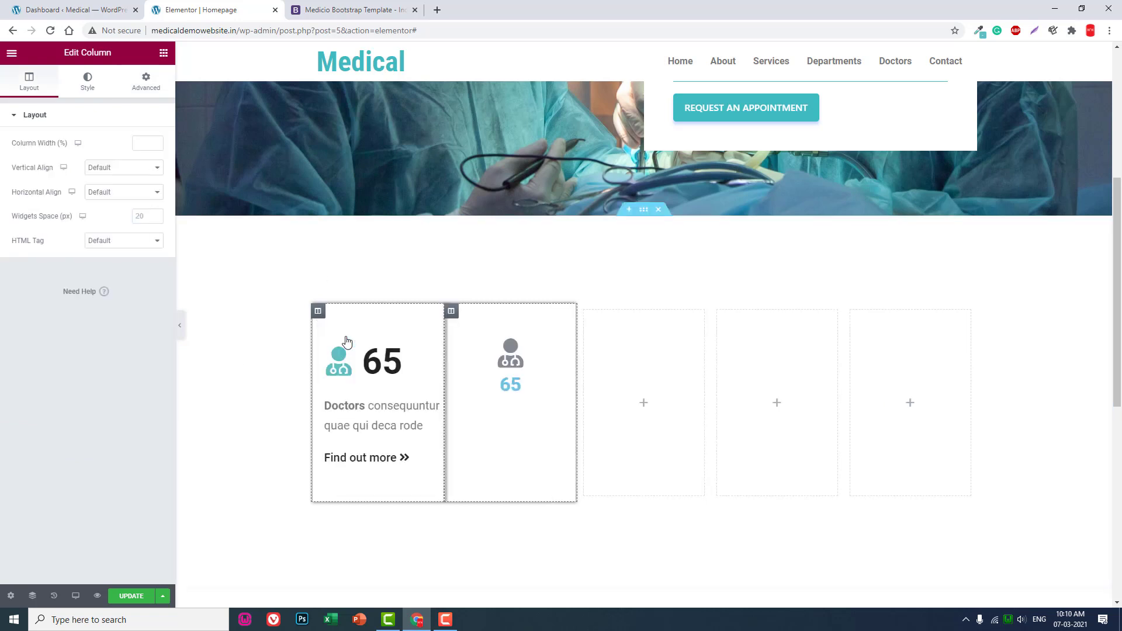
right_click(450, 310)
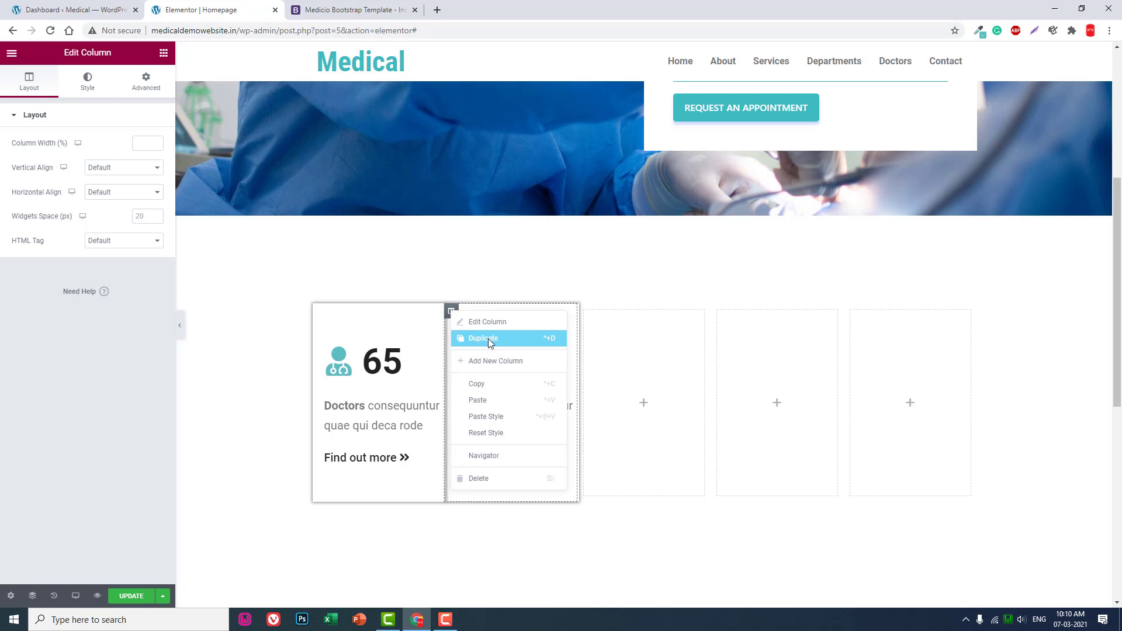
click(488, 338)
Delete the three empty columns beside the duplicated Doctors cards.
right_click(650, 311)
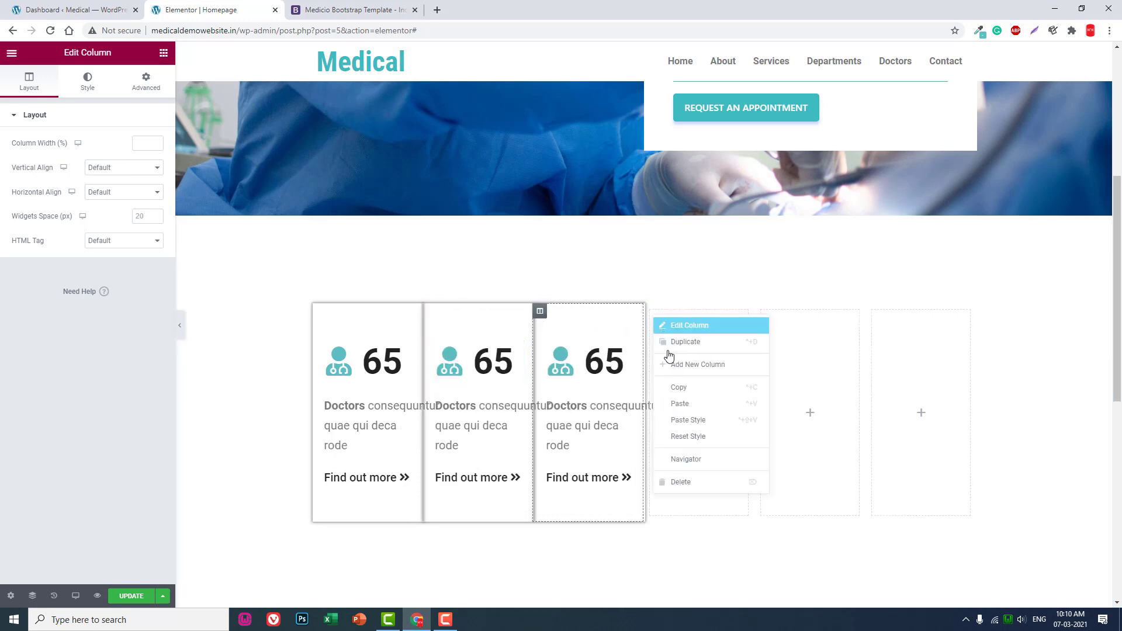
click(693, 481)
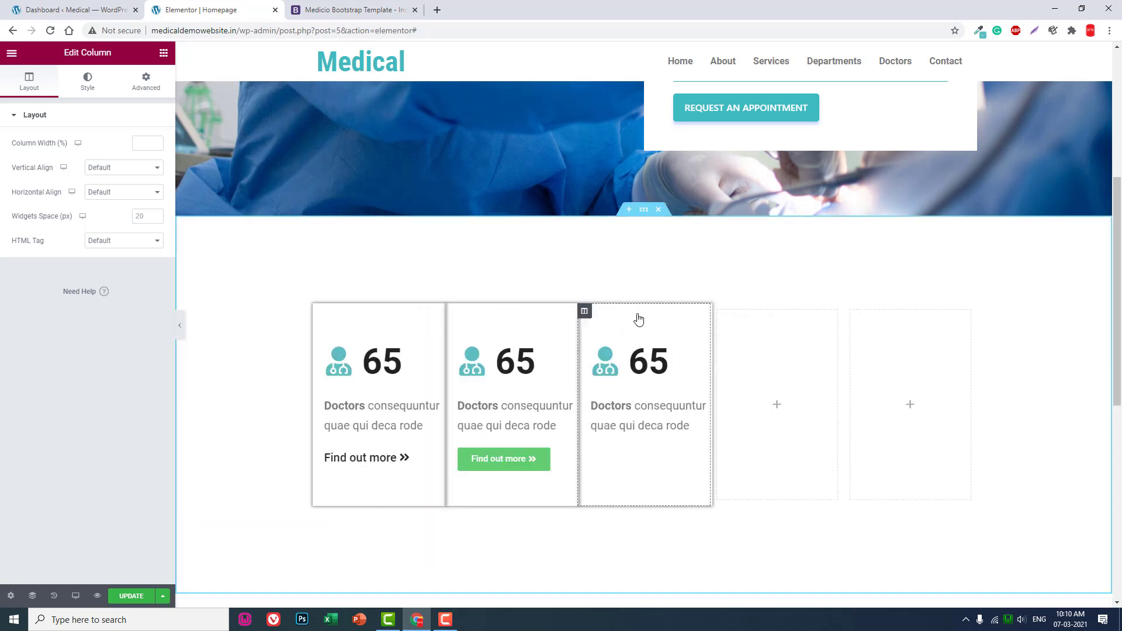
right_click(717, 313)
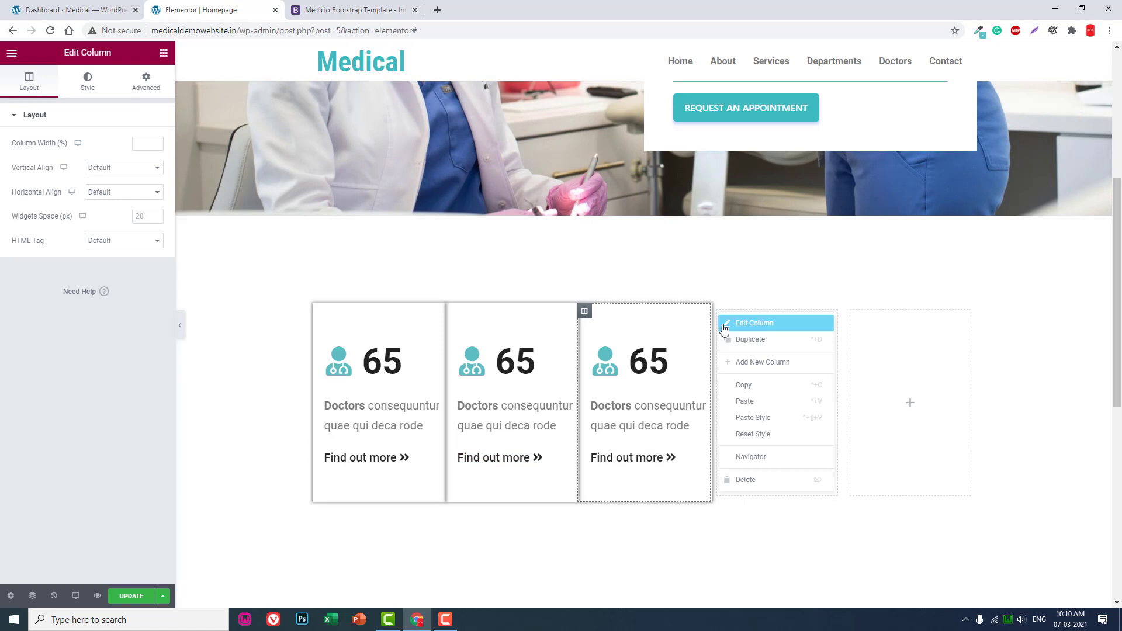
click(766, 480)
right_click(818, 314)
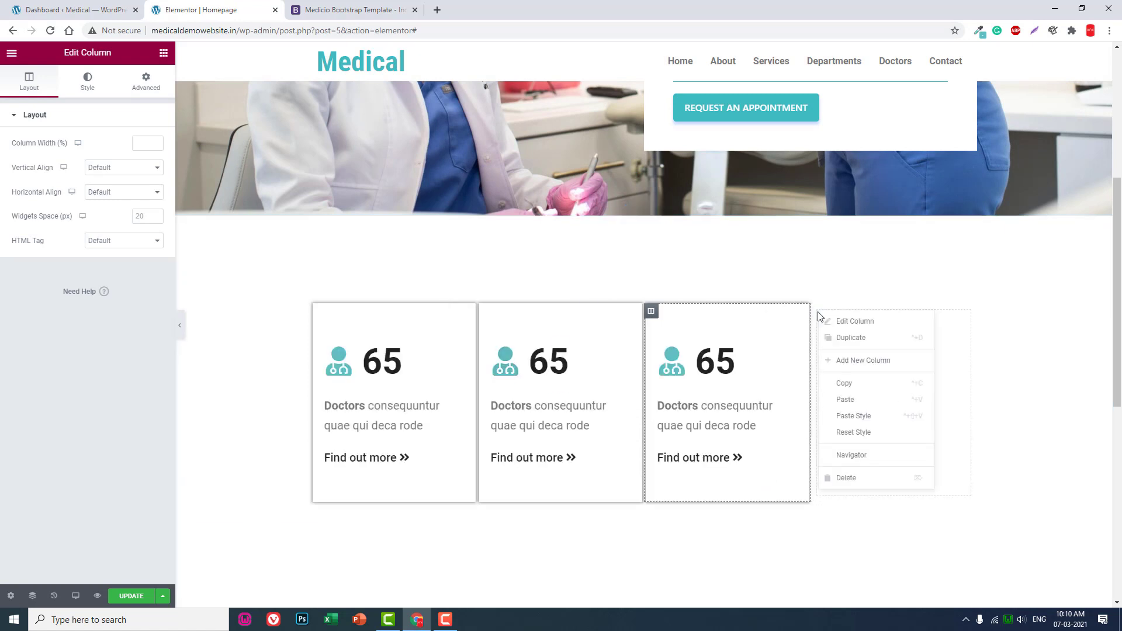
click(848, 478)
Duplicate the third card column to make a fourth card and preview the full row.
right_click(761, 311)
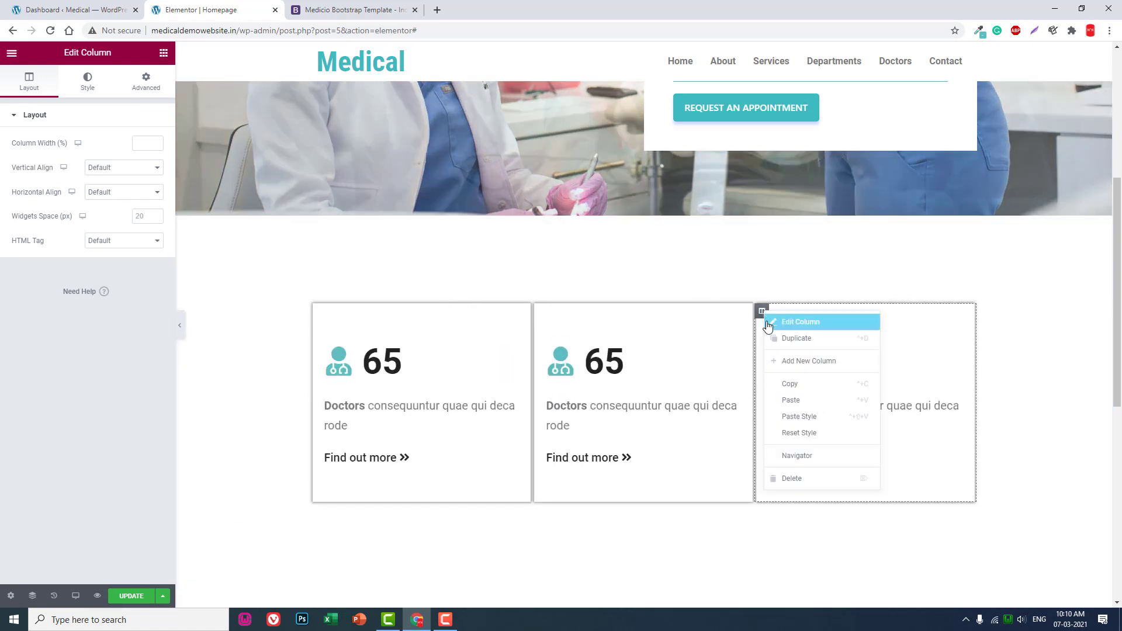
click(795, 339)
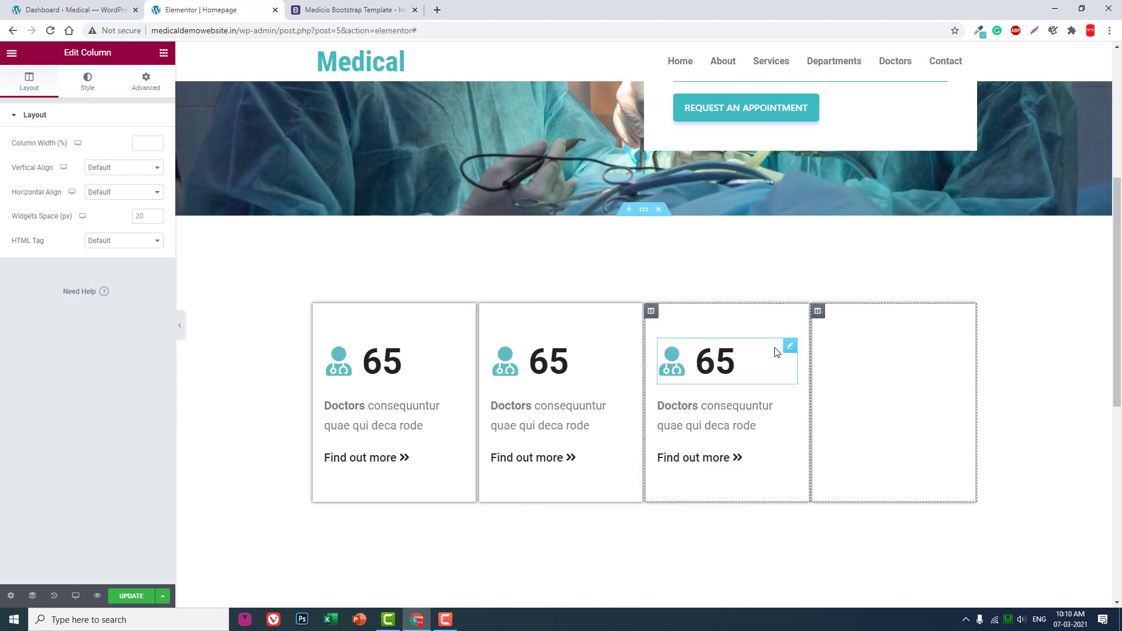
click(180, 325)
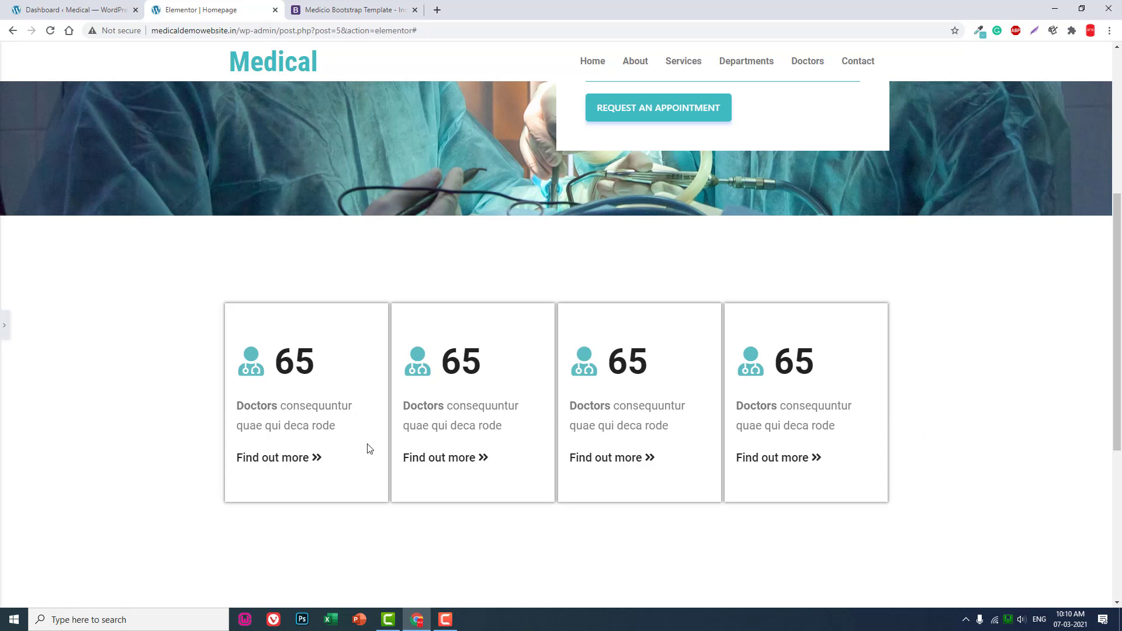
click(4, 325)
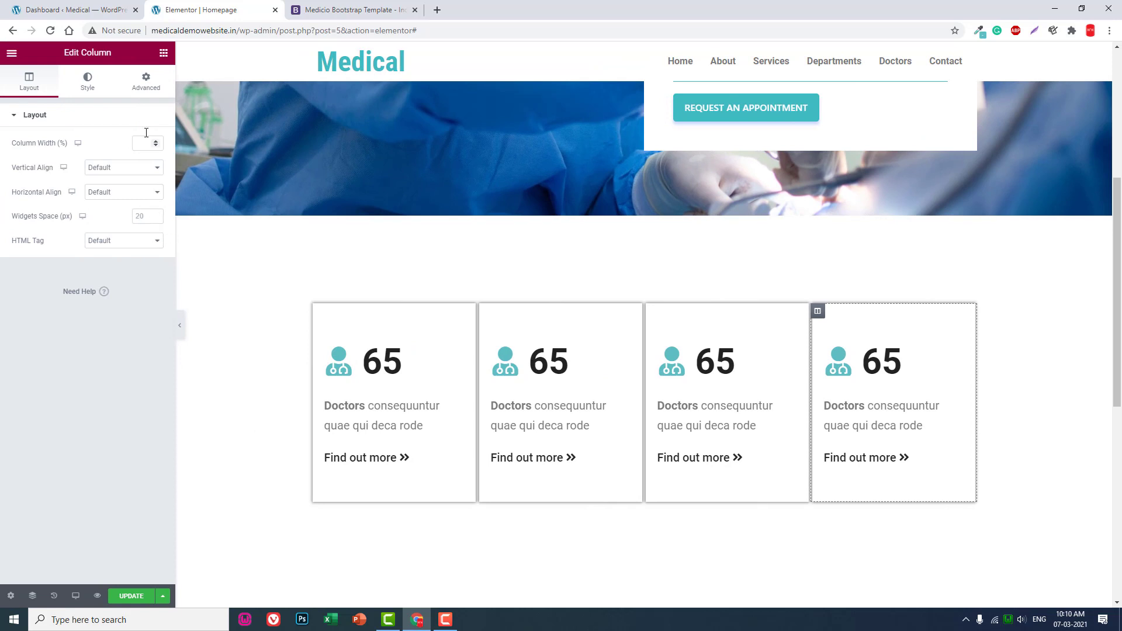
Set the fourth card column's left margin to 6 px and its right margin to 0.
click(143, 92)
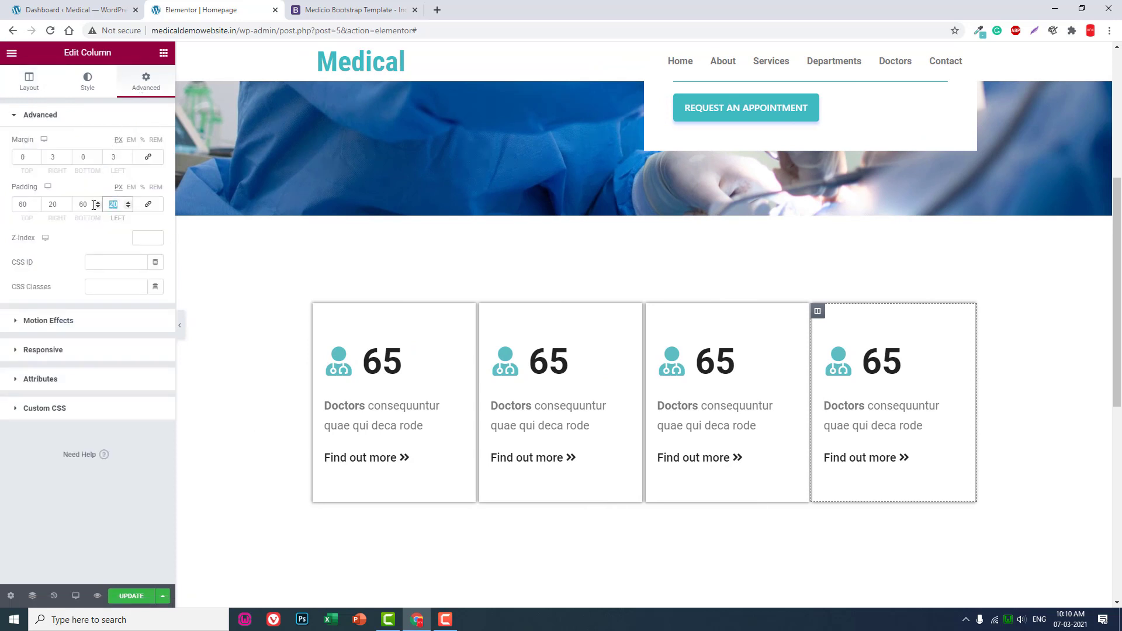
double_click(116, 152)
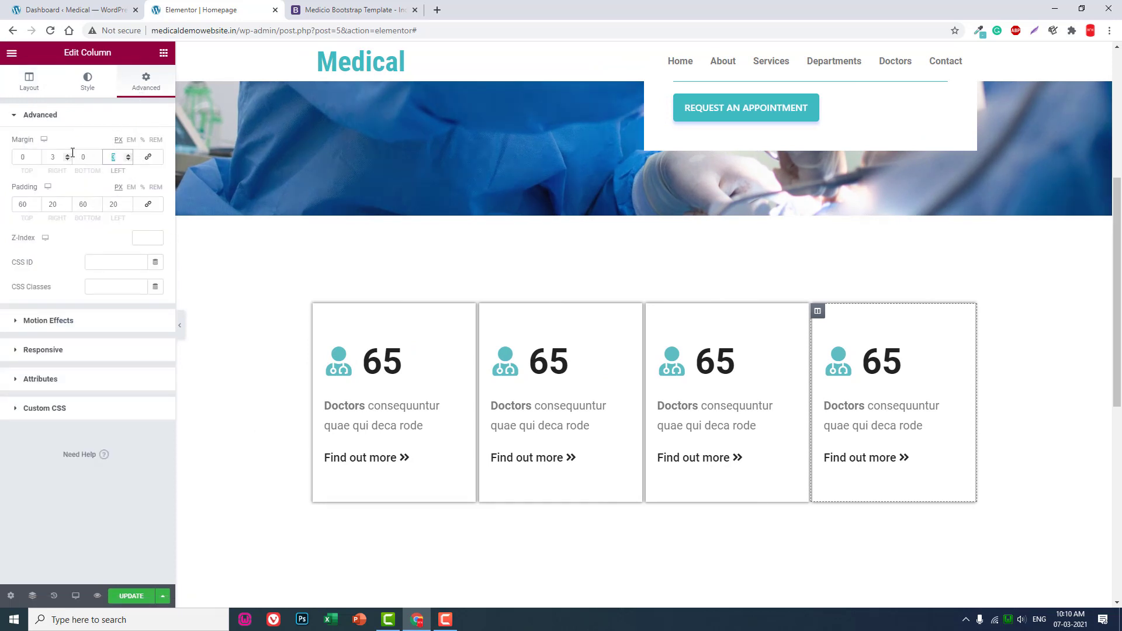
text(6)
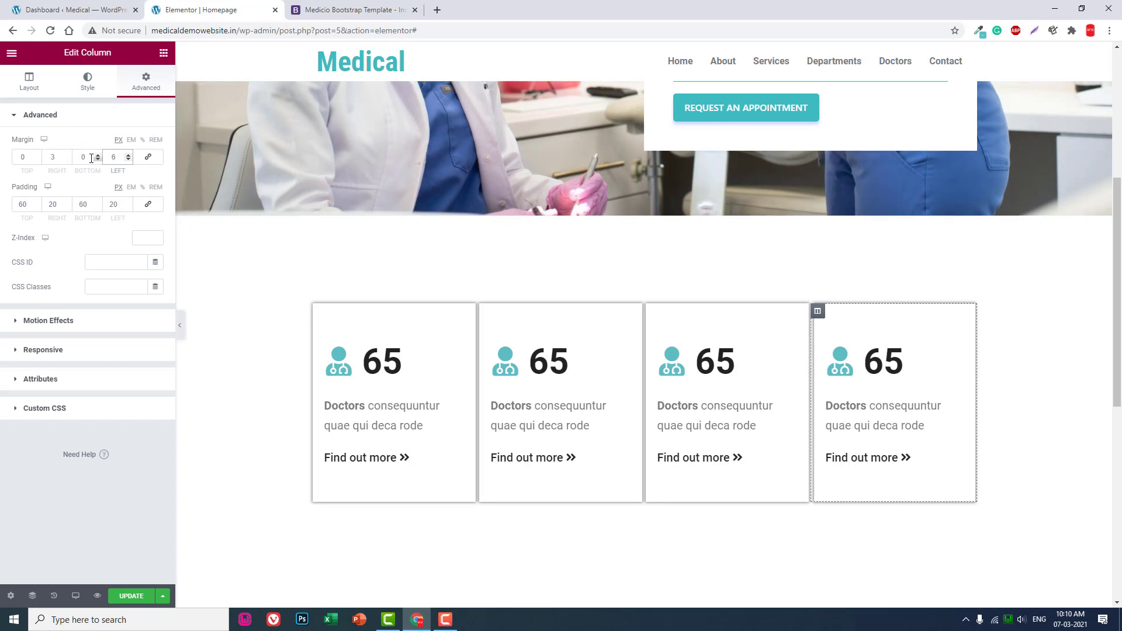
double_click(60, 156)
text(0)
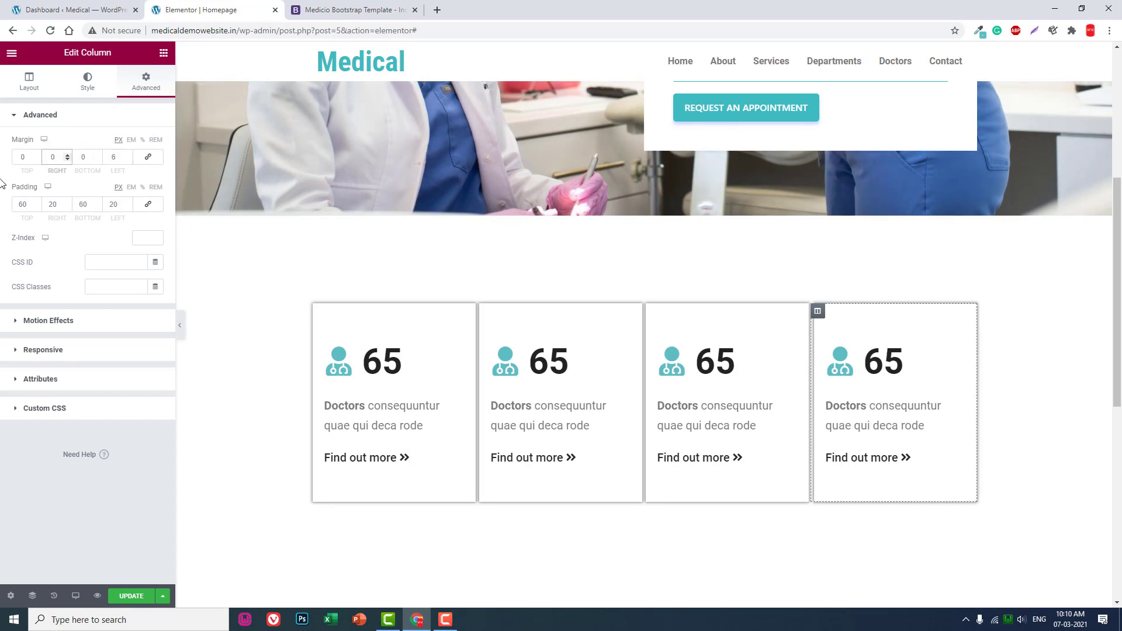
Set the fourth card column's right margin to 6 px and copy that column.
text(6)
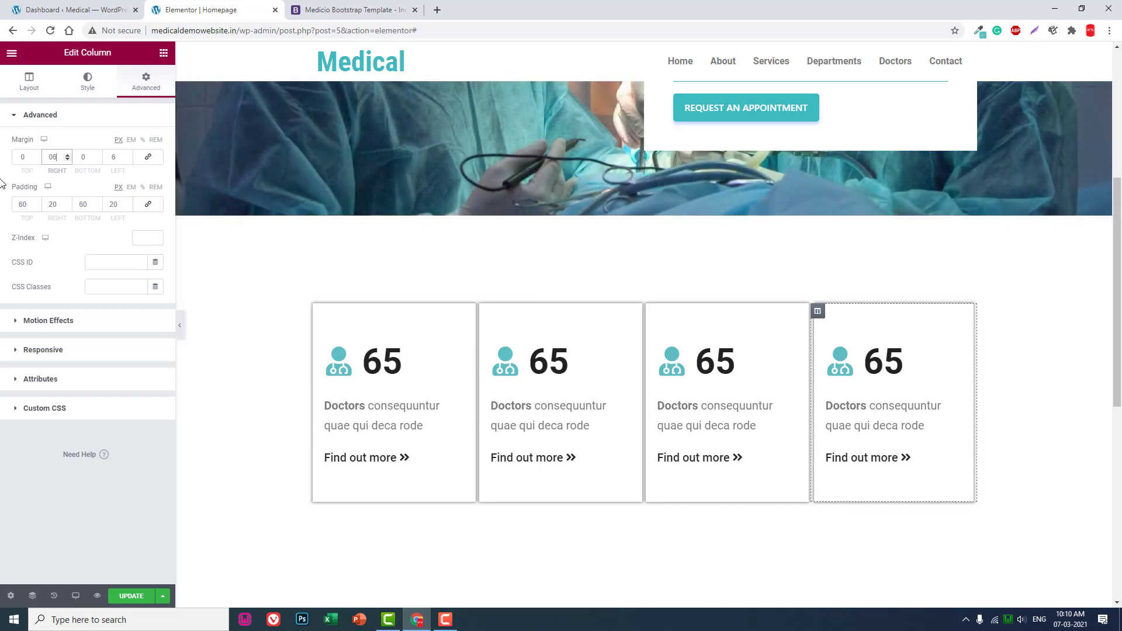
right_click(817, 311)
click(845, 383)
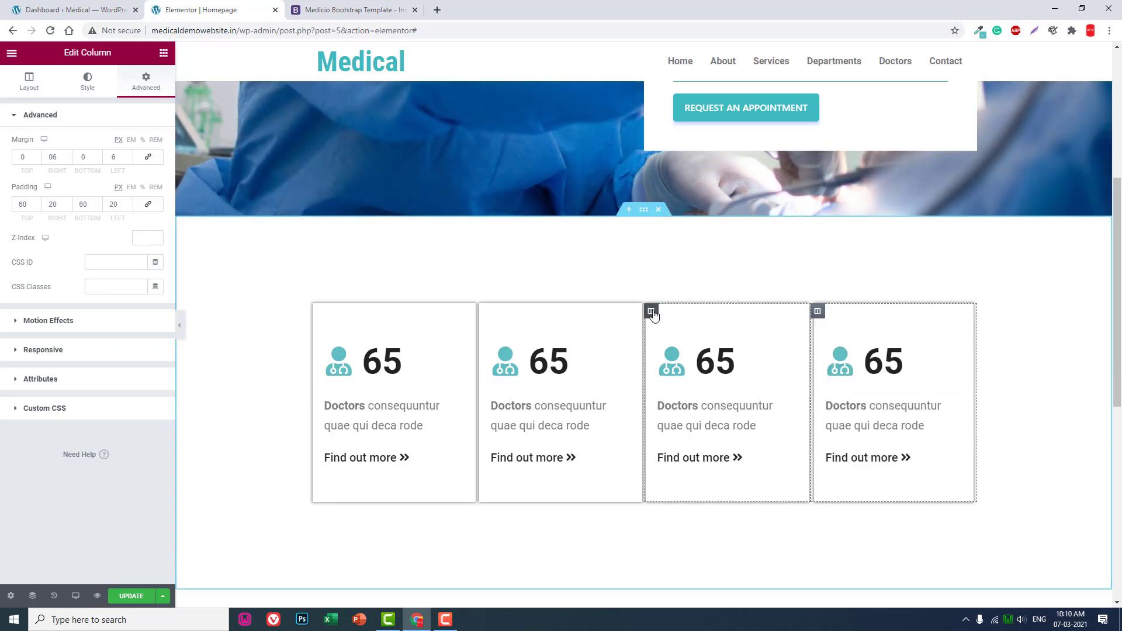
Paste the copied column style onto the third, second and first card columns and preview the evenly spaced row.
right_click(653, 311)
click(692, 416)
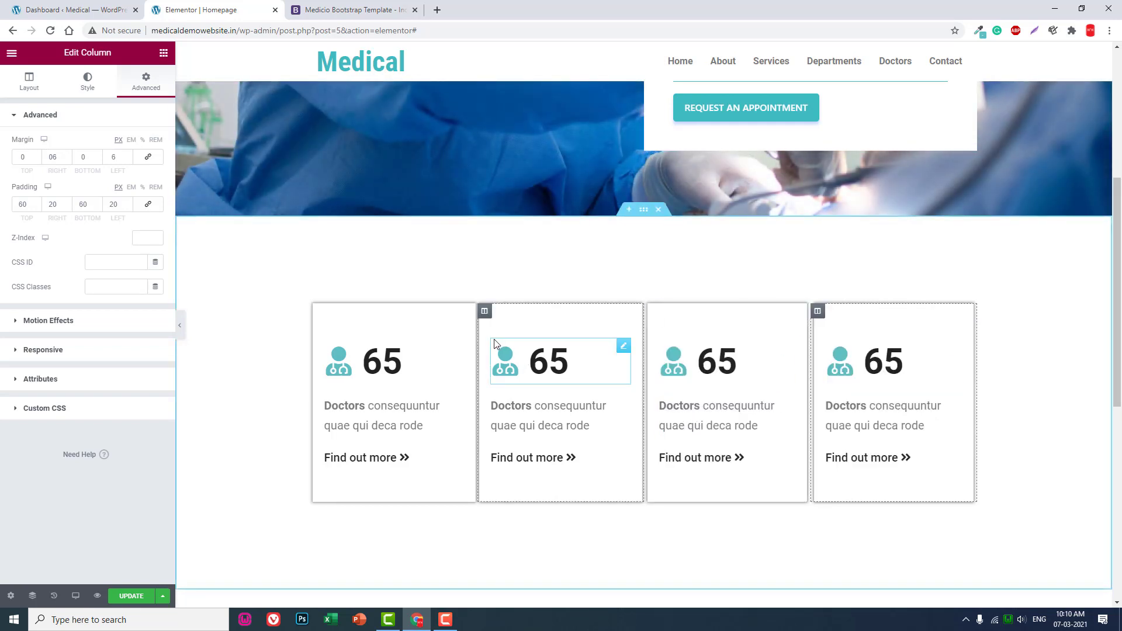
right_click(484, 311)
click(519, 417)
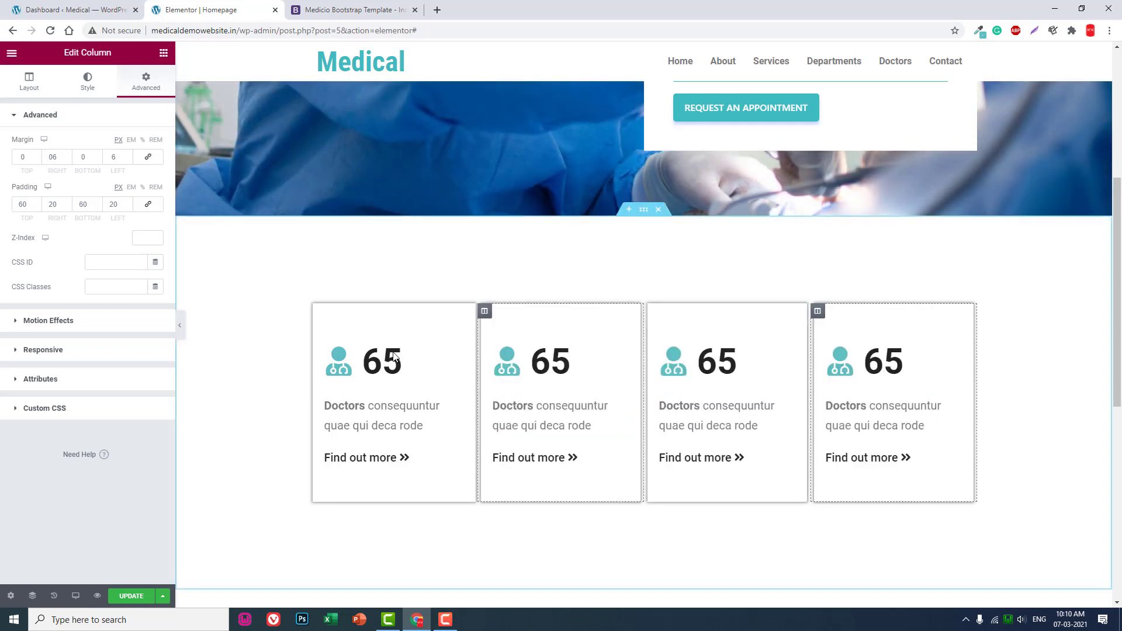
right_click(321, 312)
click(374, 413)
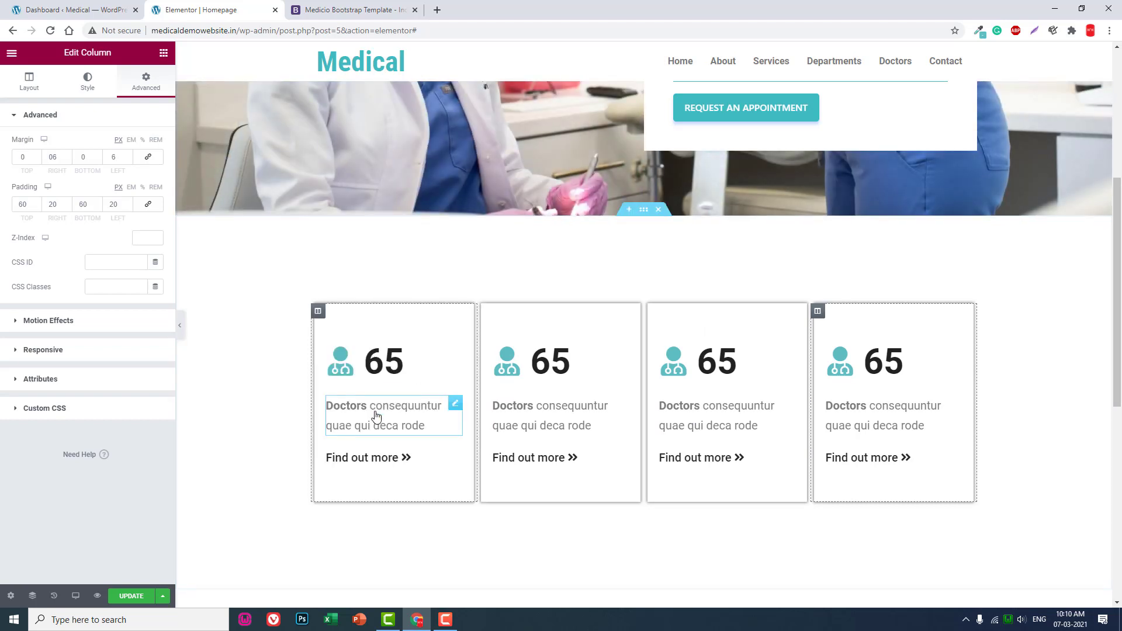
click(179, 326)
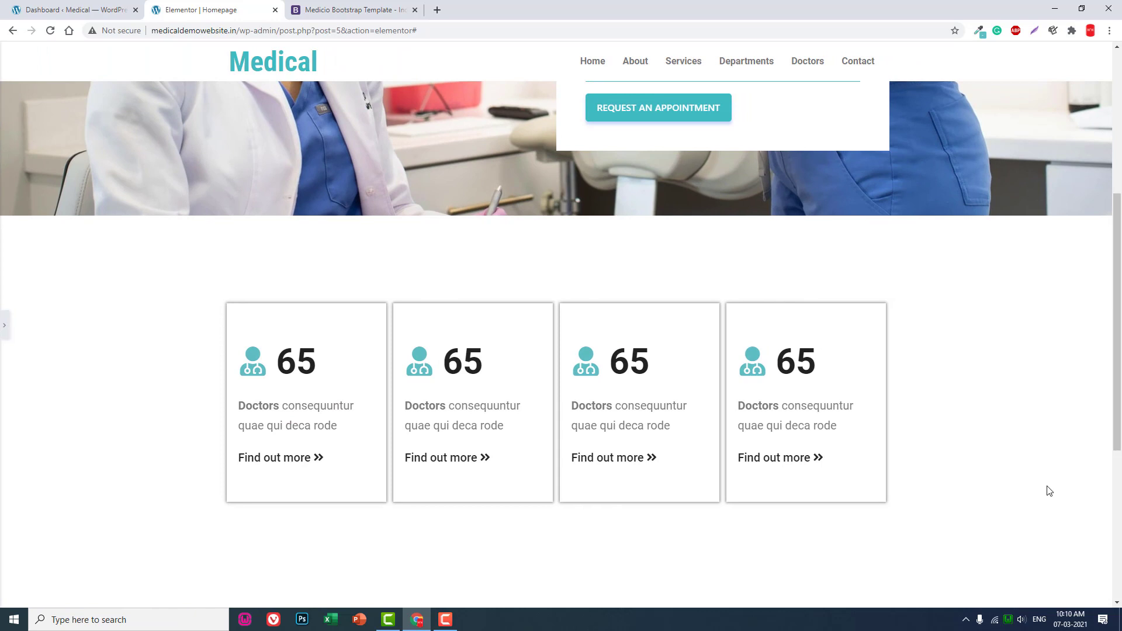
scroll(1049, 491, down, 4)
scroll(1049, 491, up, 5)
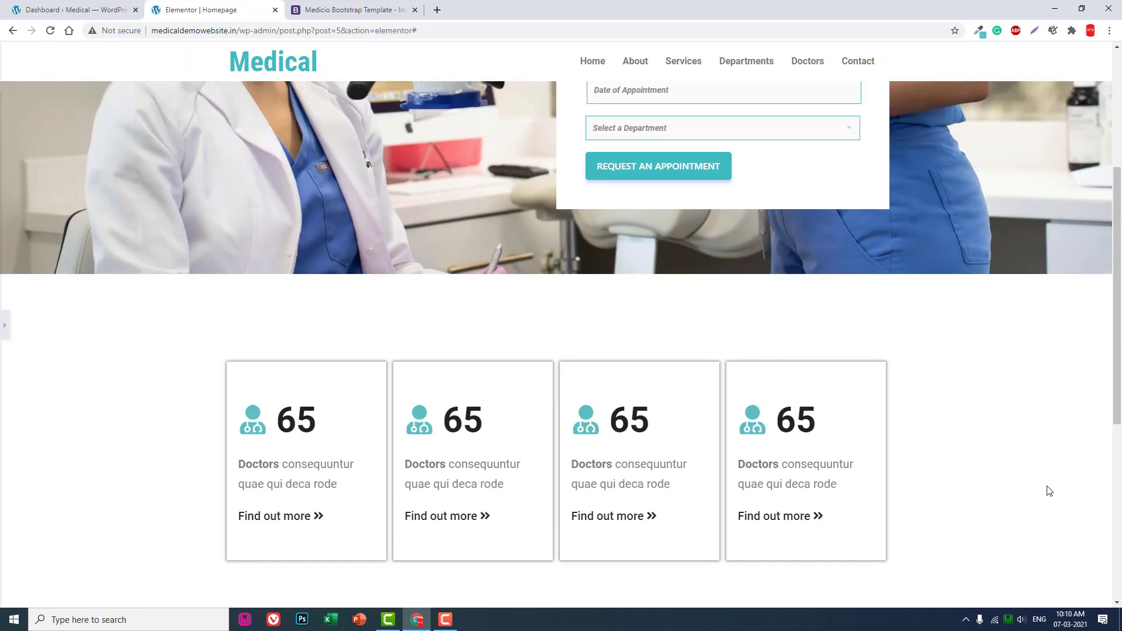
scroll(1049, 491, down, 1)
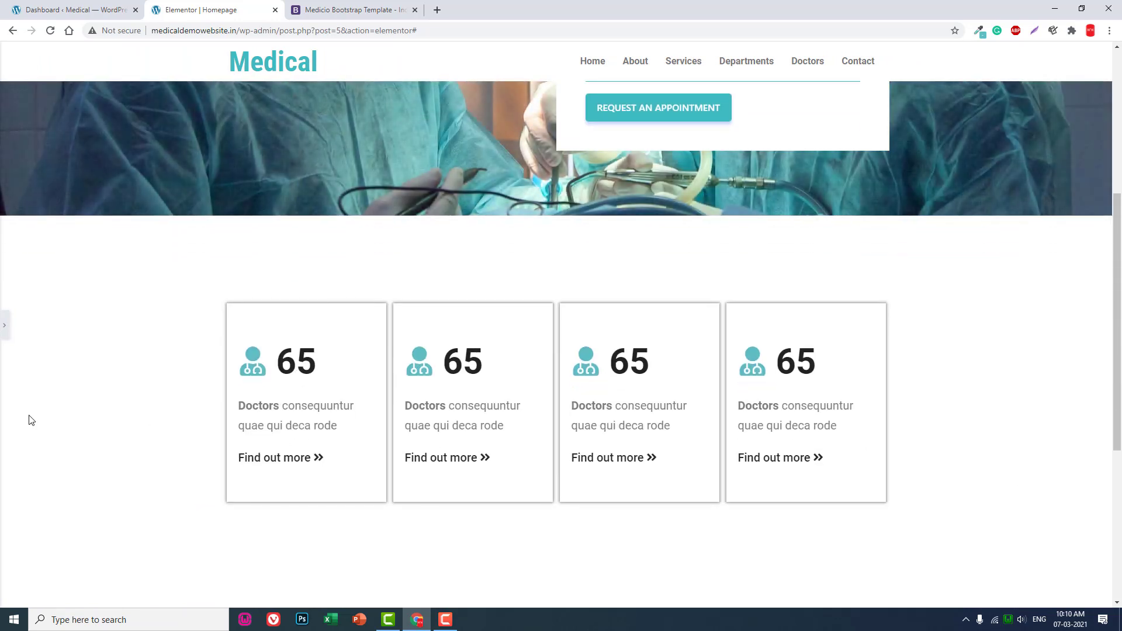
click(3, 326)
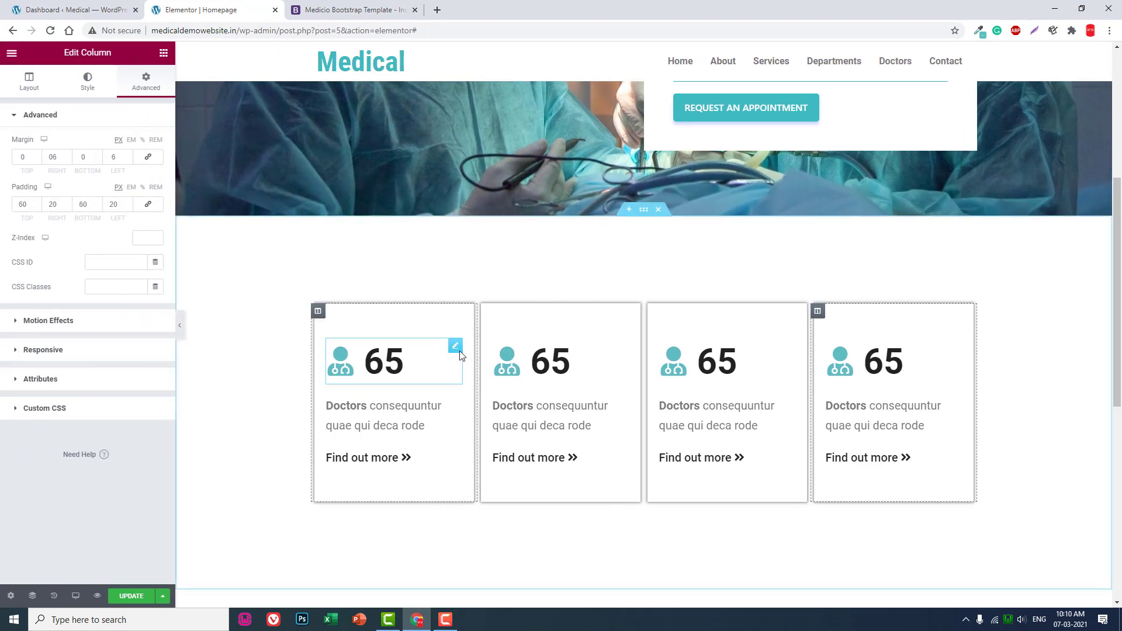
Replace the second card's icon with the building icon, matching the Departments card on the Medicio template page.
click(533, 369)
key(ctrl+Tab)
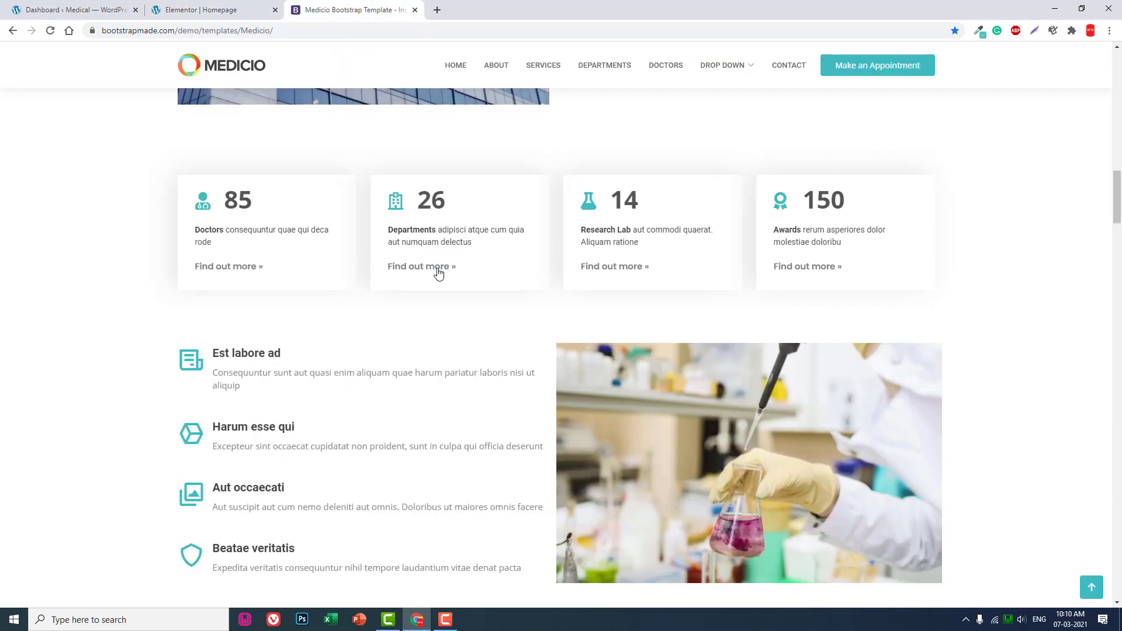
click(216, 9)
click(87, 179)
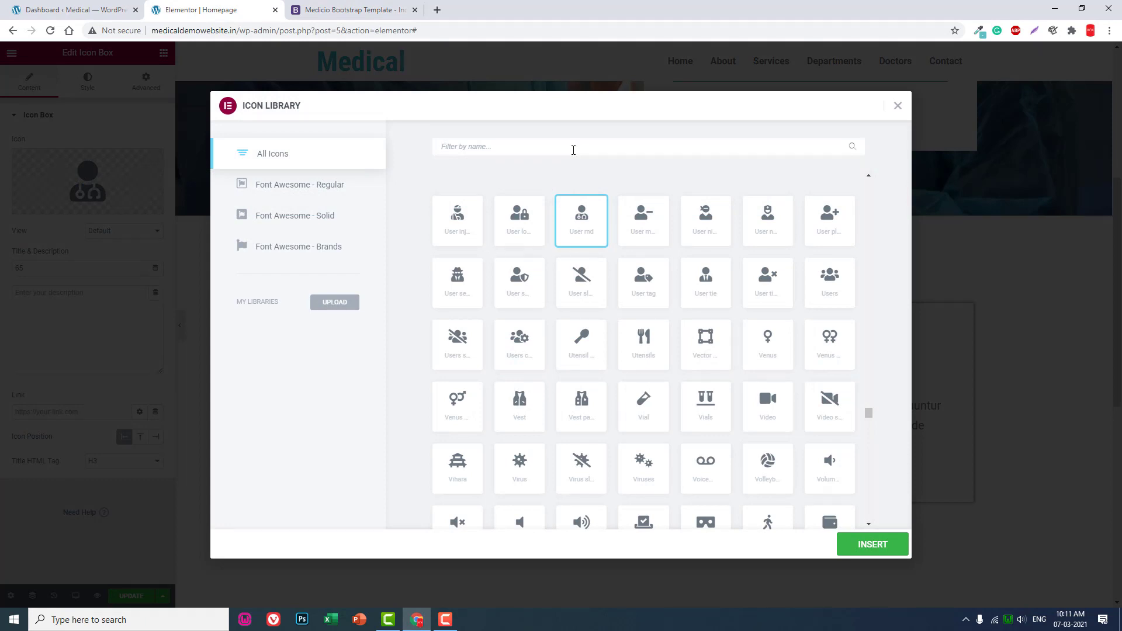
click(573, 150)
text(bui)
click(460, 226)
click(847, 543)
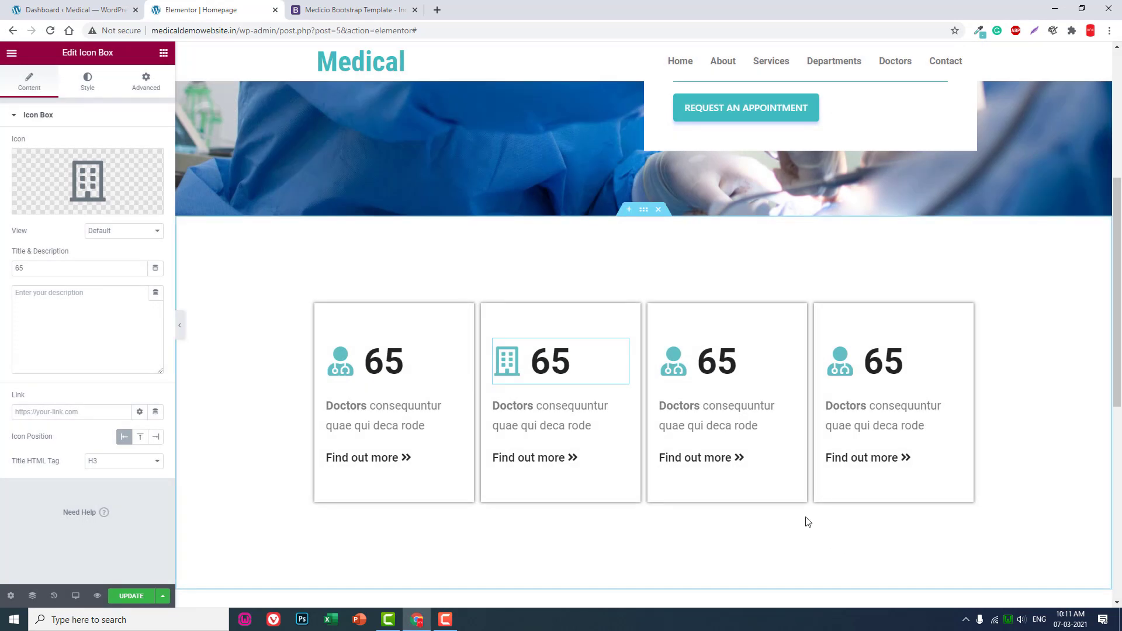
Set the second card's icon box title to 26, as on the template's Departments card.
click(325, 10)
click(237, 5)
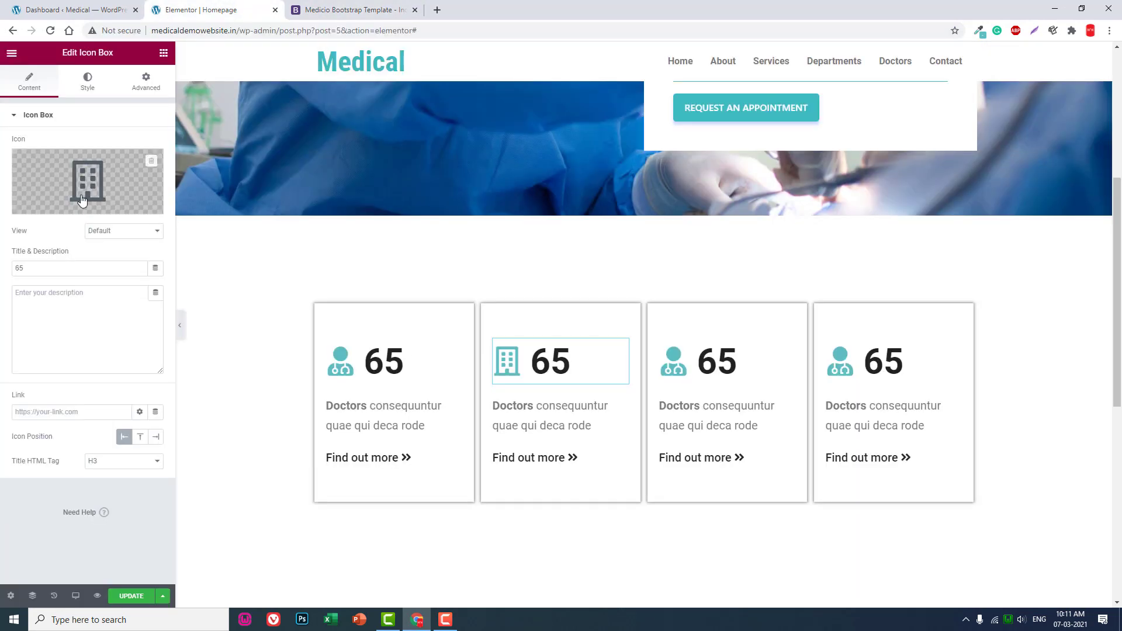
drag(44, 269, 0, 291)
text(26)
Open the icon library for the third card's icon box and check the template's Research Lab icon.
click(739, 362)
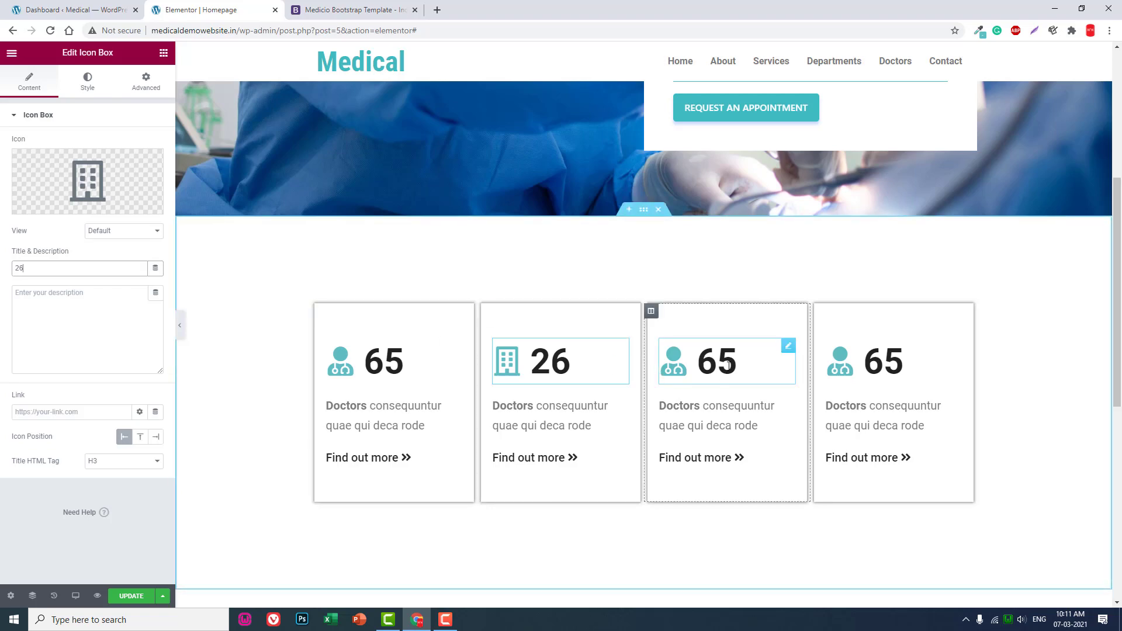
click(355, 7)
click(215, 10)
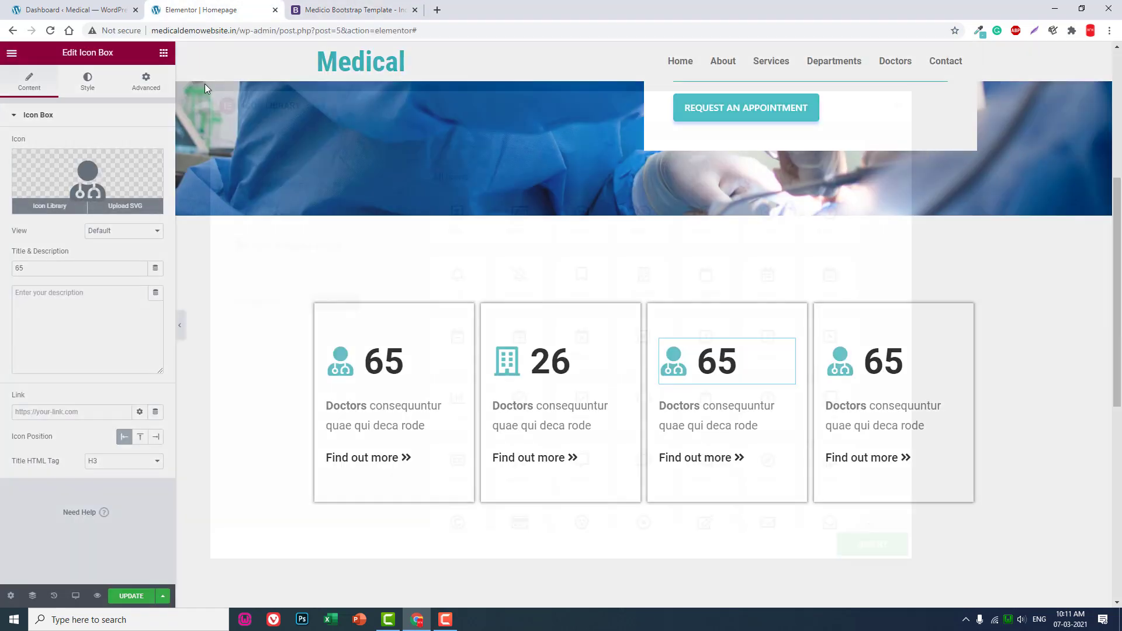
click(401, 6)
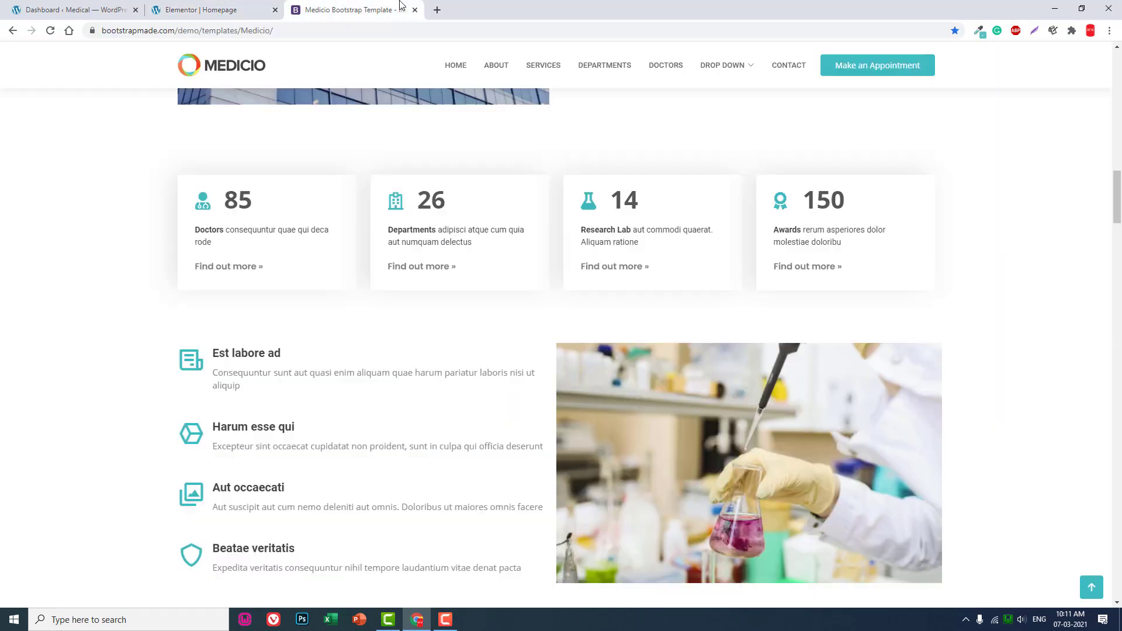
click(275, 5)
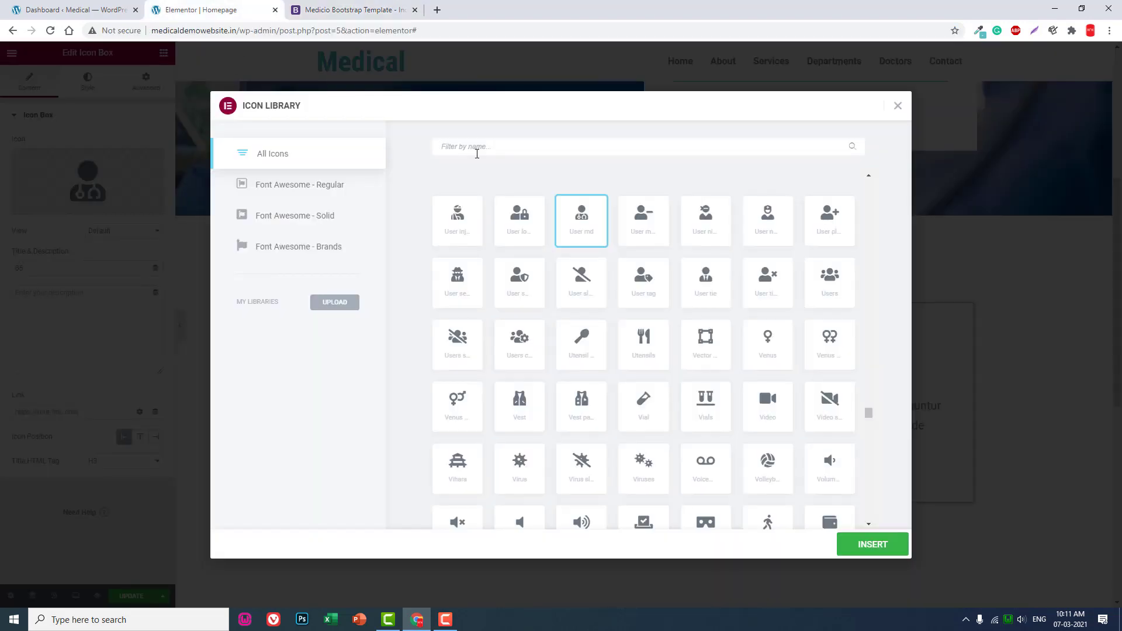
Search the icon library for a laboratory icon using the terms "tub", "lab" and "tes".
click(477, 153)
text(tub)
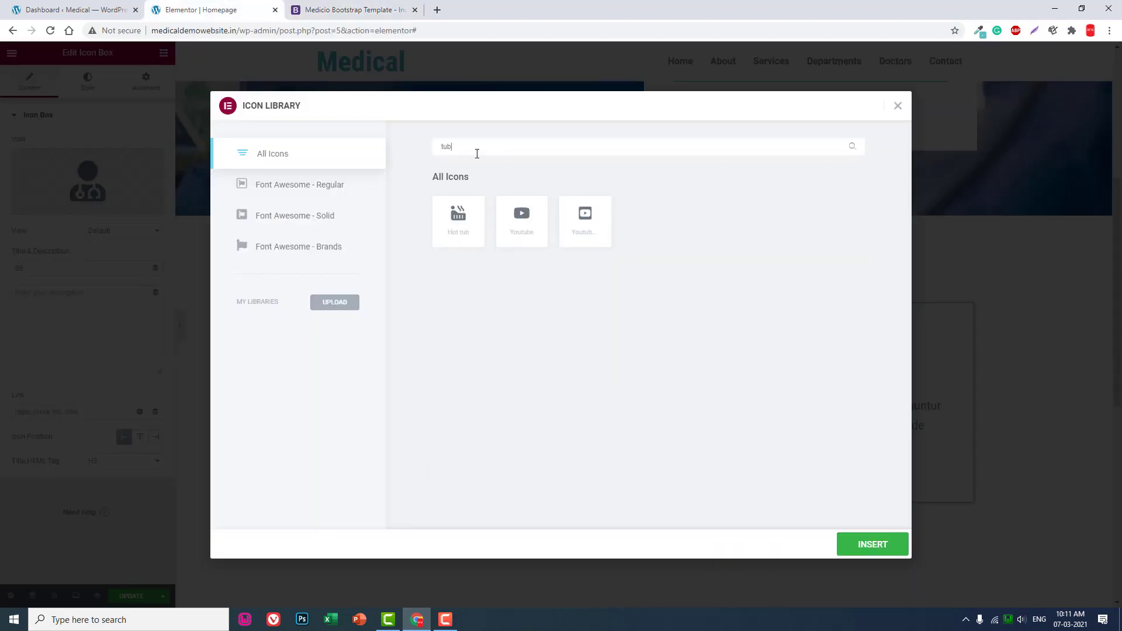
key(BackSpace)
key(BackSpace)
key(BackSpace)
text(lab)
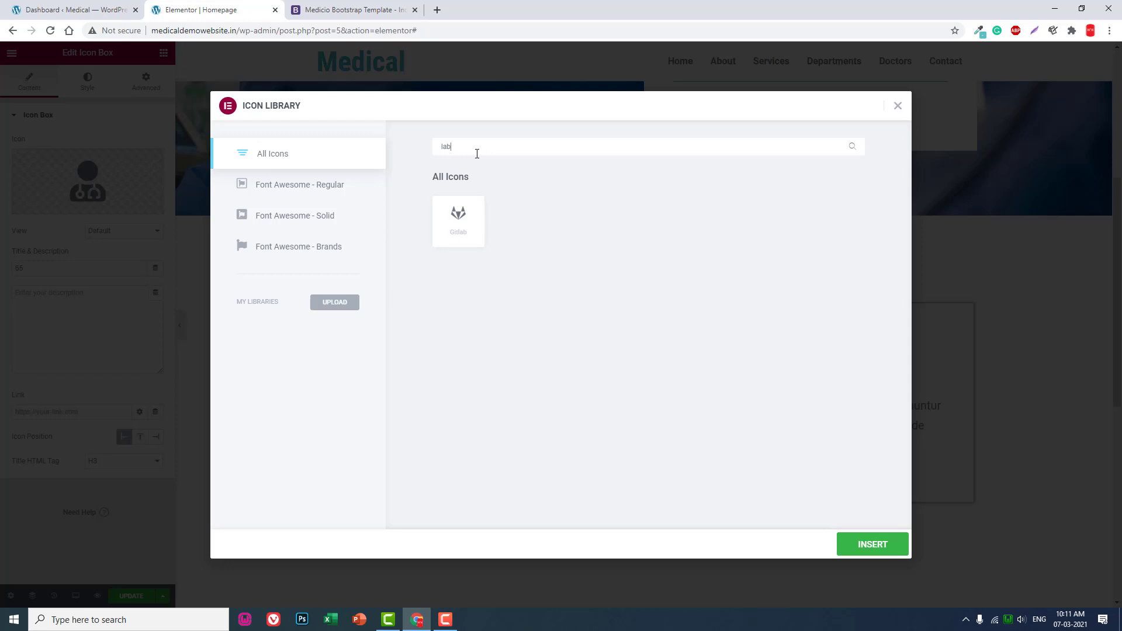
key(BackSpace)
key(BackSpace)
key(BackSpace)
text(tes)
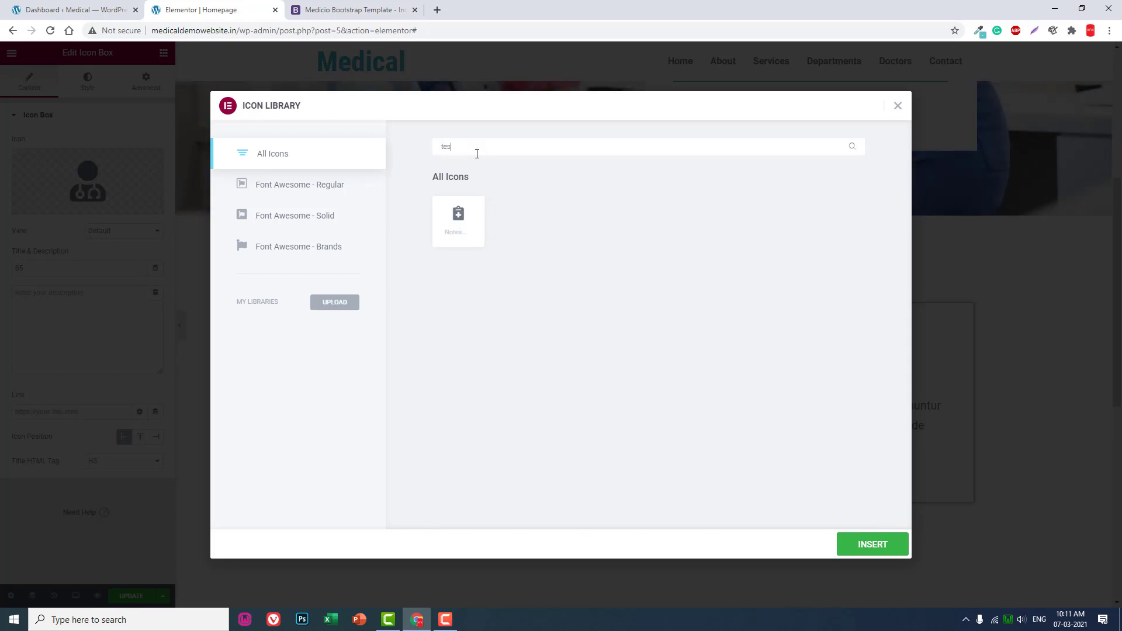
key(BackSpace)
key(BackSpace)
key(BackSpace)
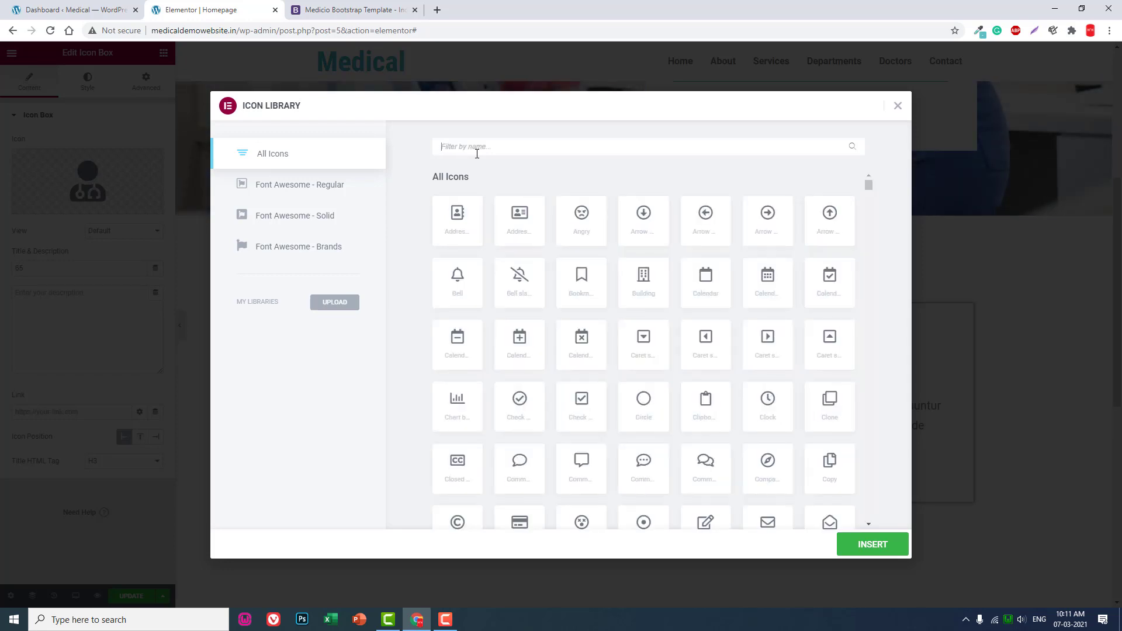
text(tes)
key(BackSpace)
key(BackSpace)
key(BackSpace)
text(lab)
key(BackSpace)
key(BackSpace)
key(BackSpace)
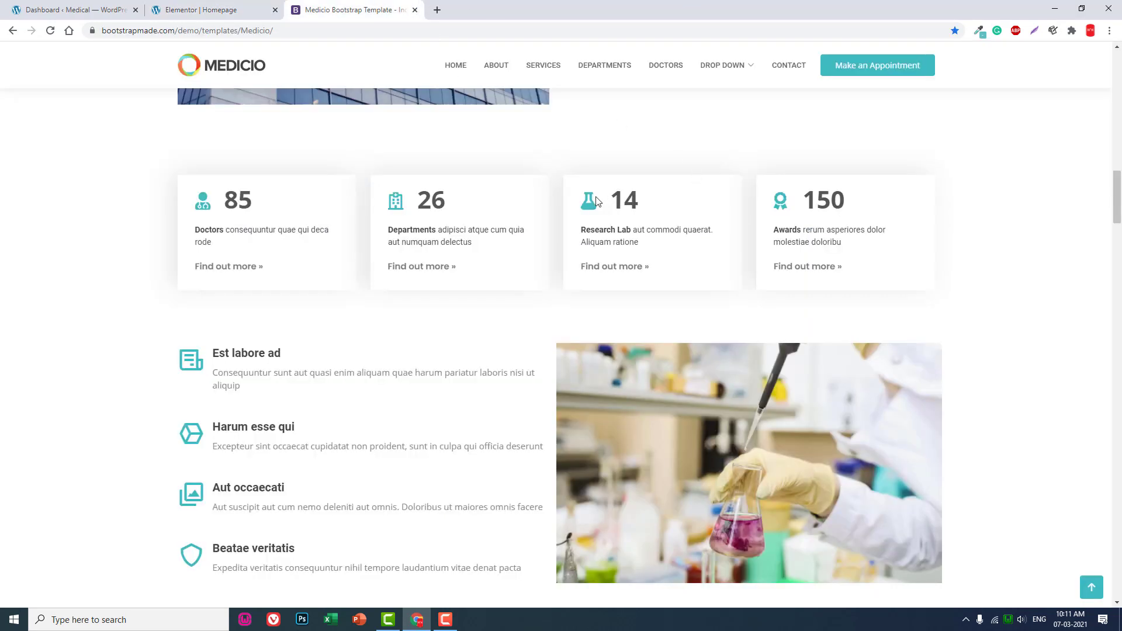
Inspect the Research Lab icon's markup on the Medicio template page to identify its icon class.
right_click(588, 202)
click(634, 367)
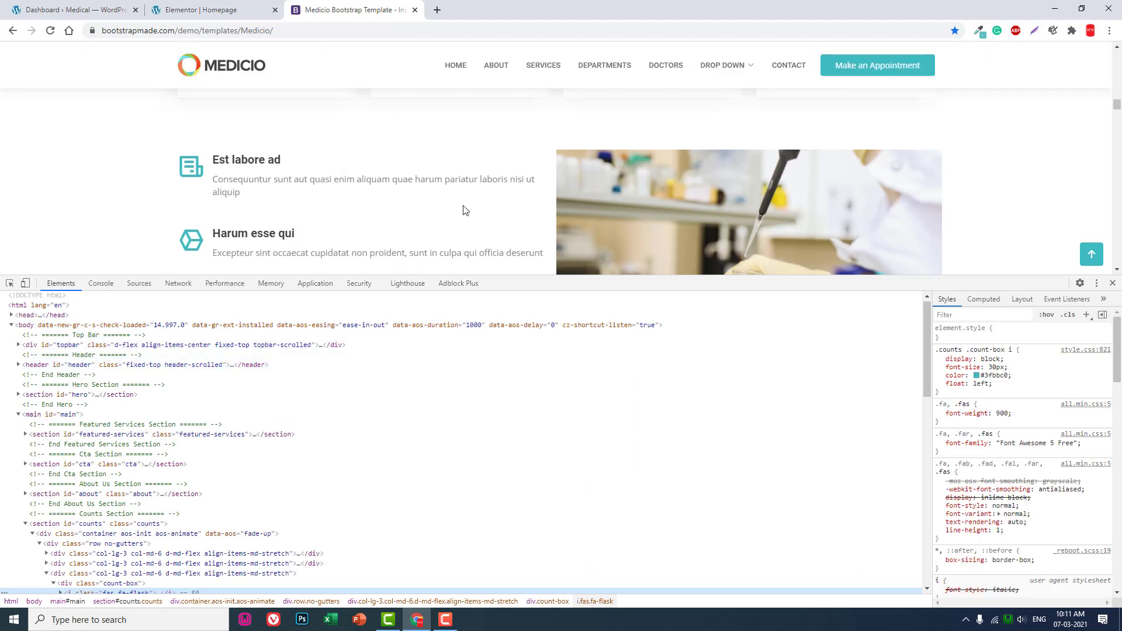
scroll(551, 199, up, 3)
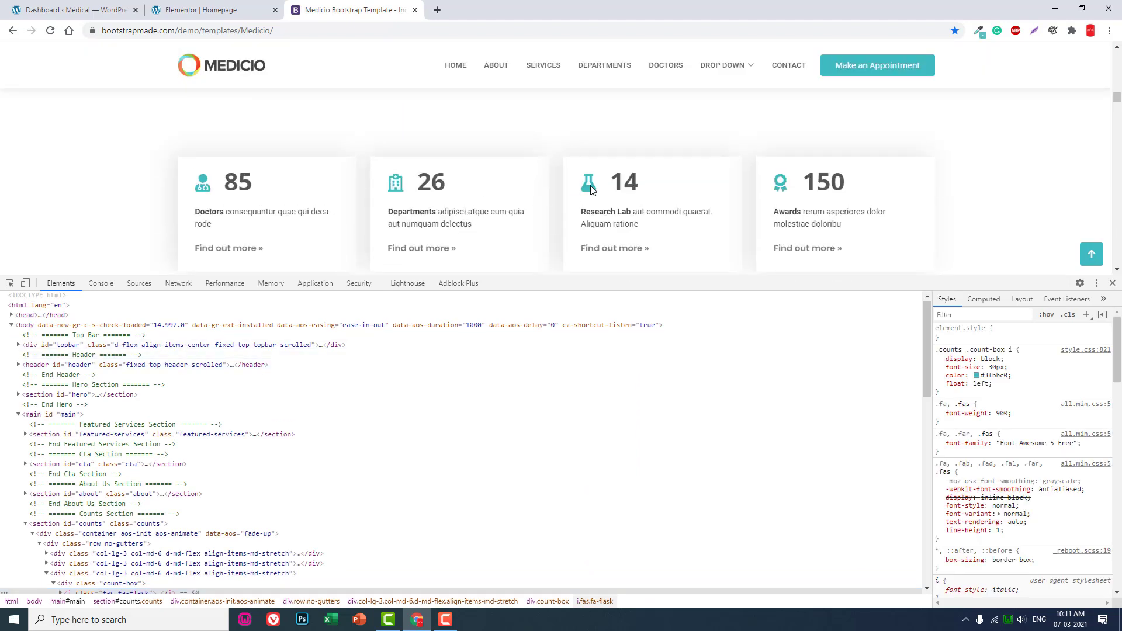
right_click(591, 189)
click(639, 357)
scroll(234, 462, down, 3)
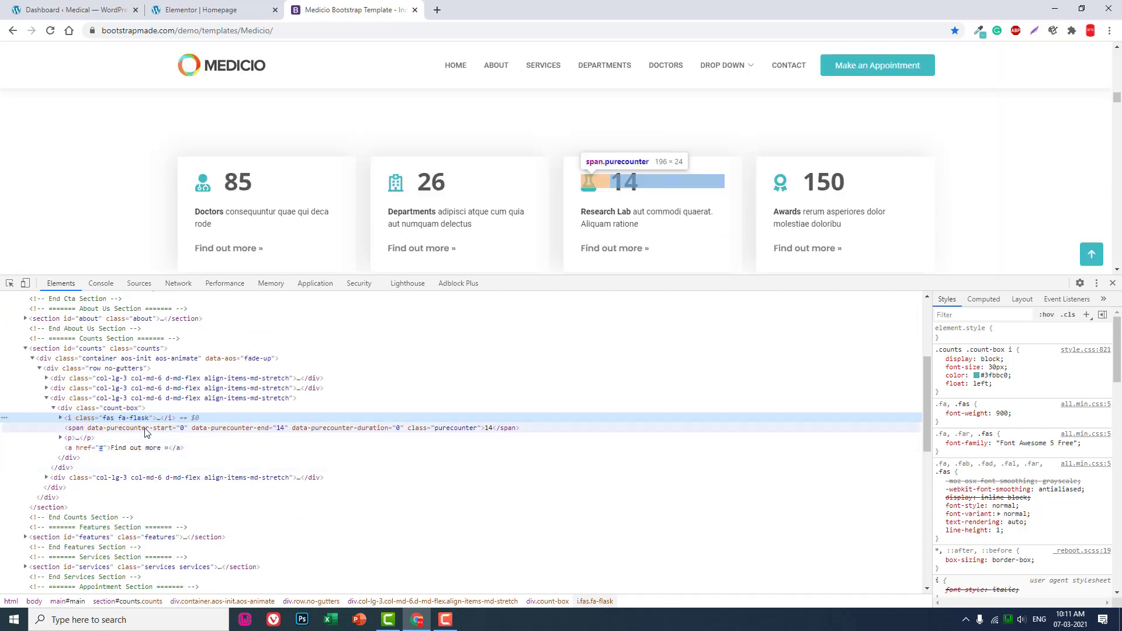
Insert the Flask icon into the third card back in Elementor and set its title to 12.
click(213, 9)
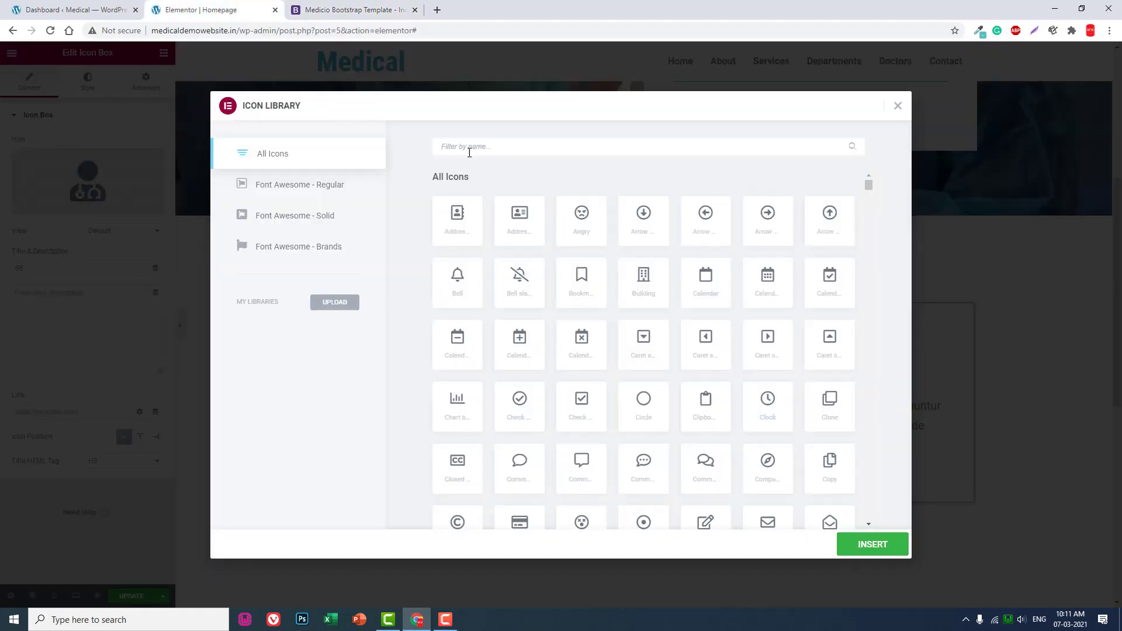
text(flas)
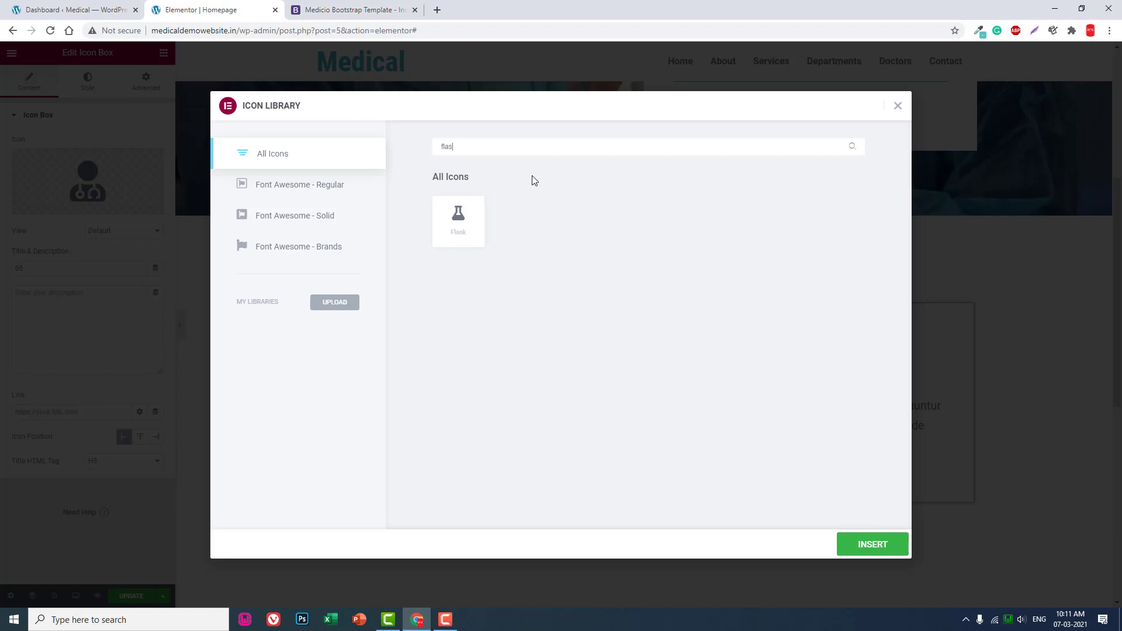
click(458, 221)
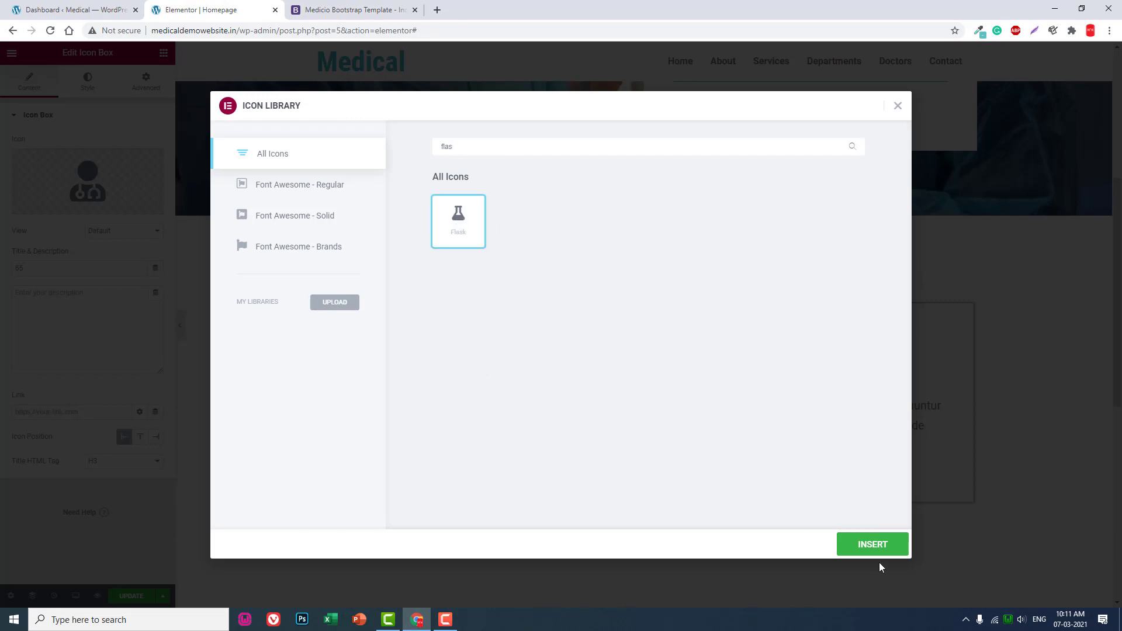
click(873, 544)
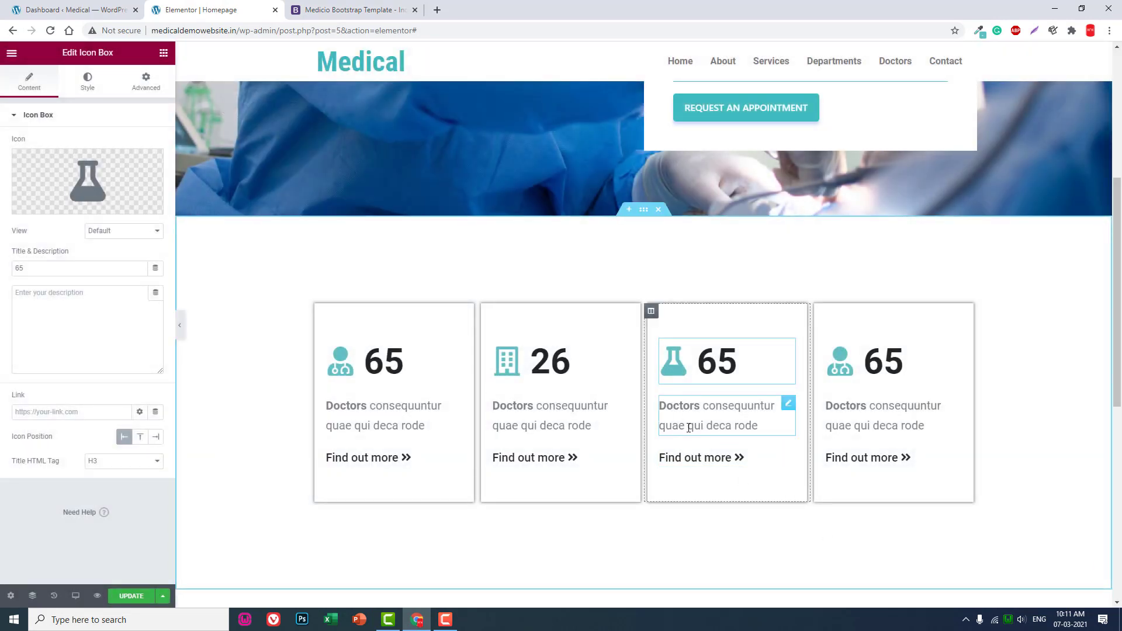
drag(29, 268, 2, 260)
text(12)
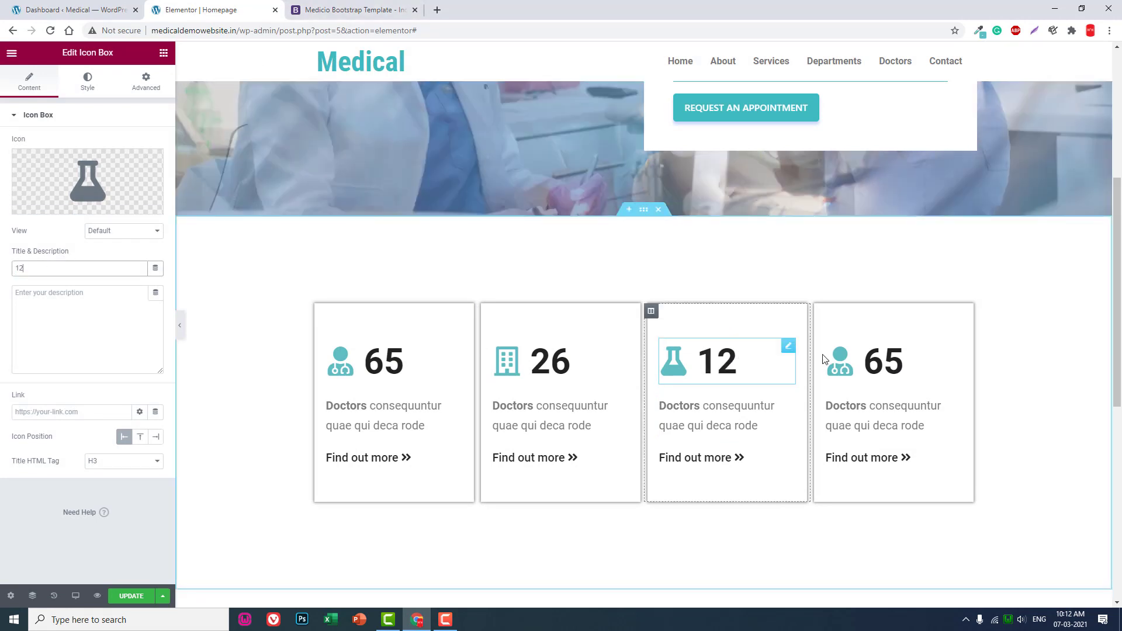
Close the template page's developer tools and set the fourth card's icon box title to 120 in Elementor.
click(366, 7)
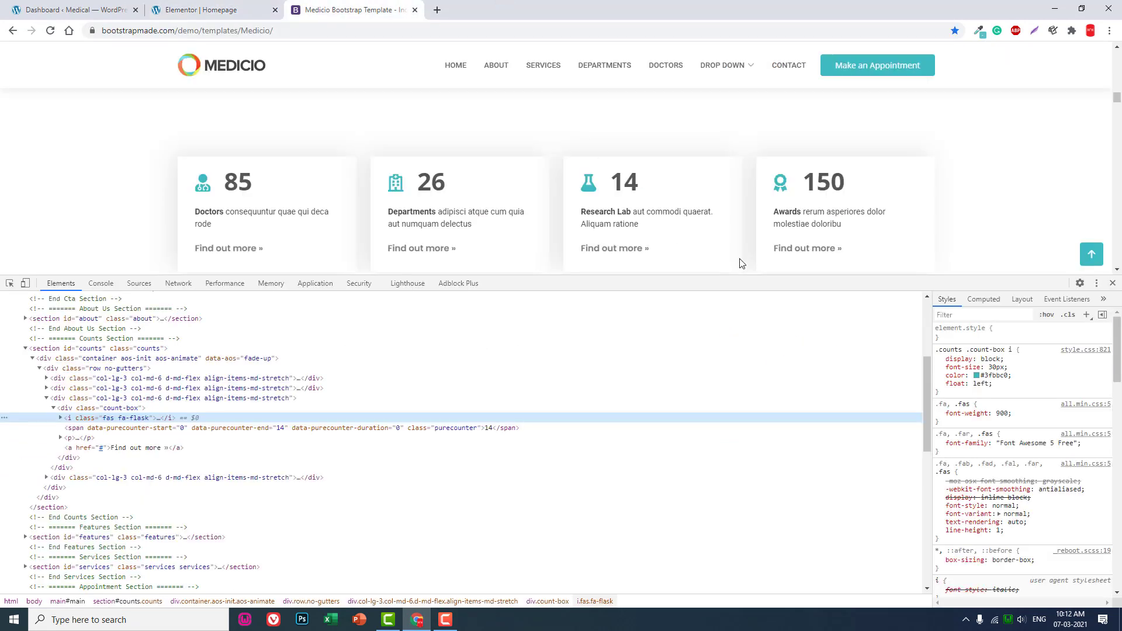
click(1112, 283)
click(222, 10)
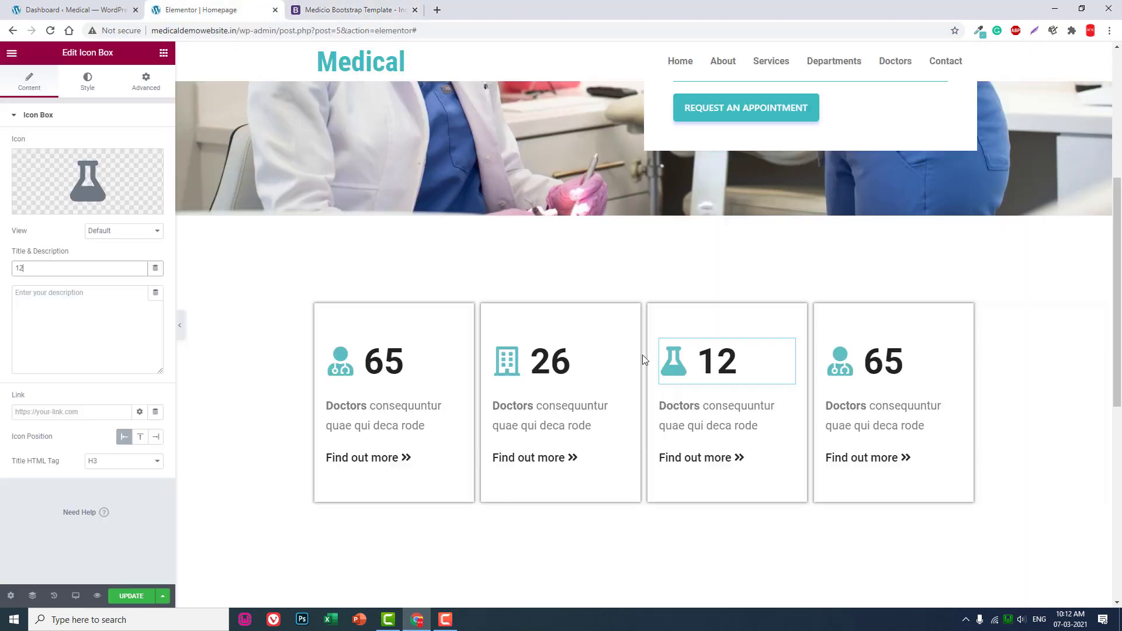
click(876, 361)
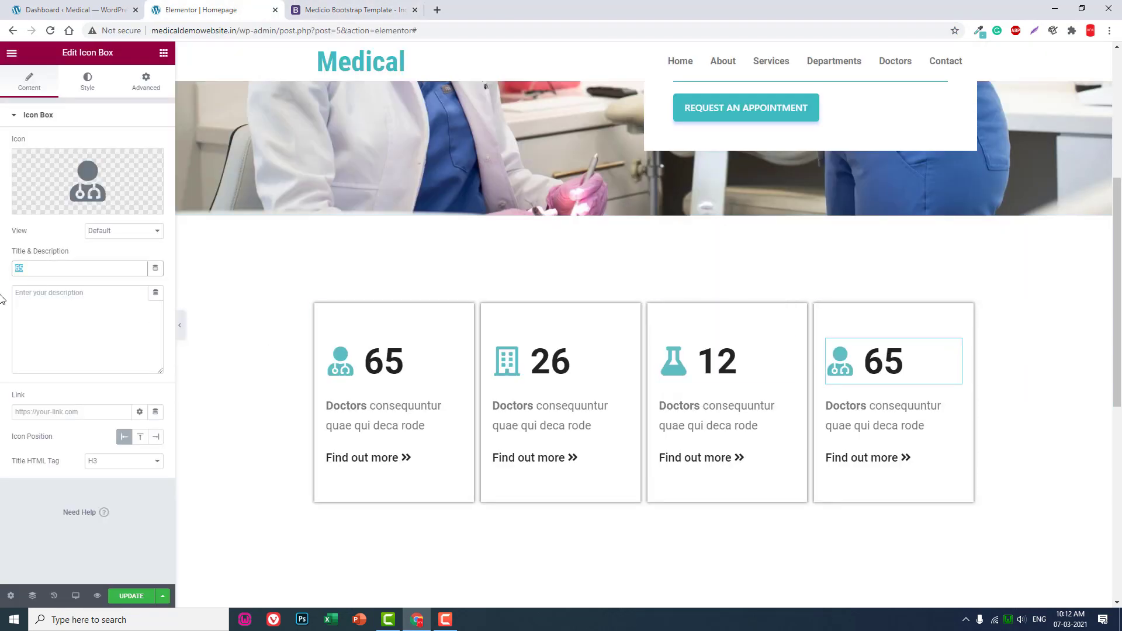
text(1210)
key(BackSpace)
key(BackSpace)
Insert the Award icon from the icon library into the fourth card's icon box and preview the cards at full width.
click(88, 187)
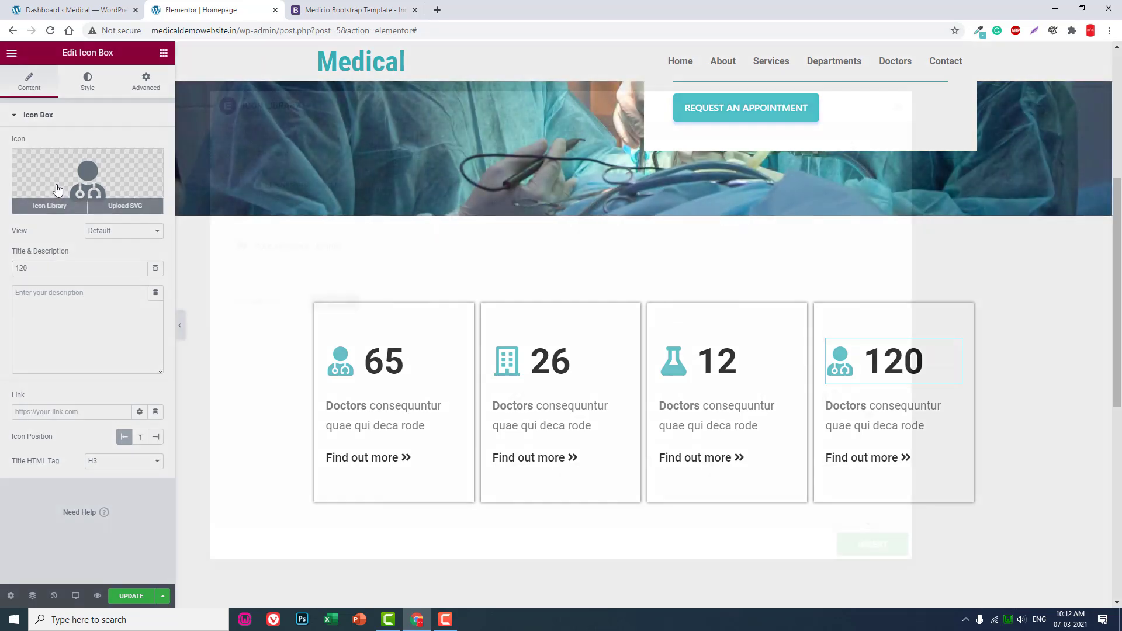
text(ward)
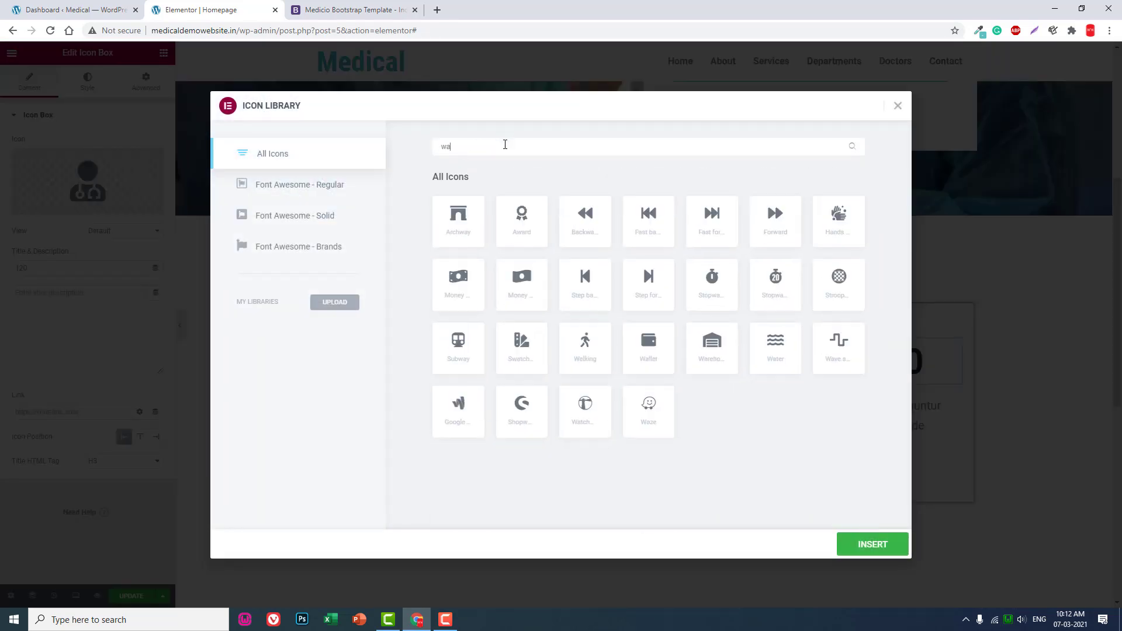
click(458, 240)
click(876, 545)
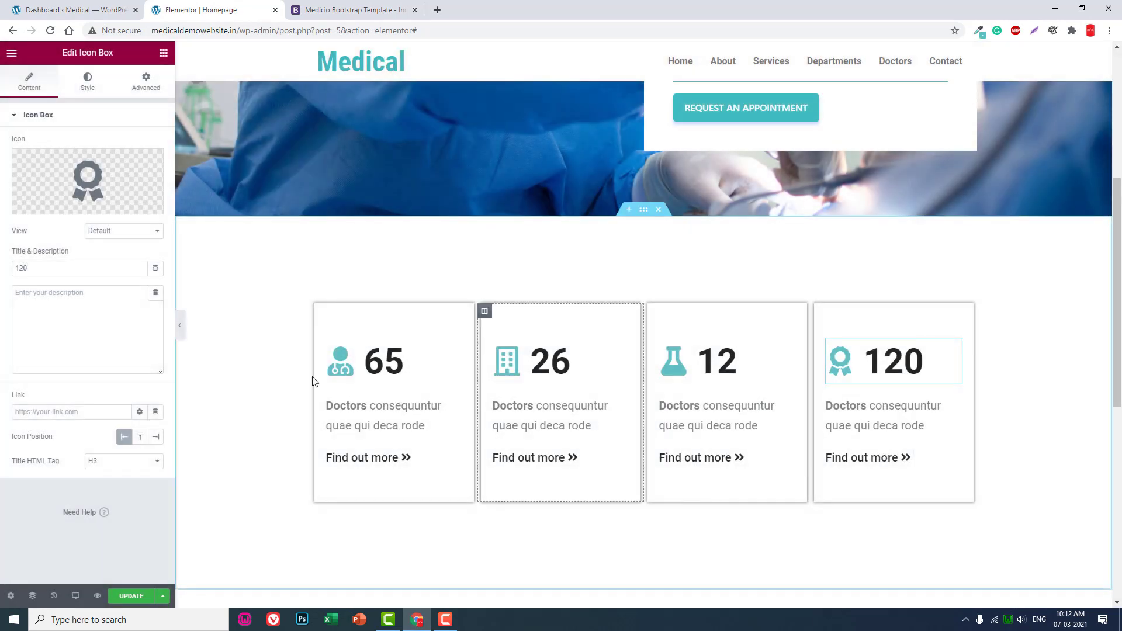
click(180, 328)
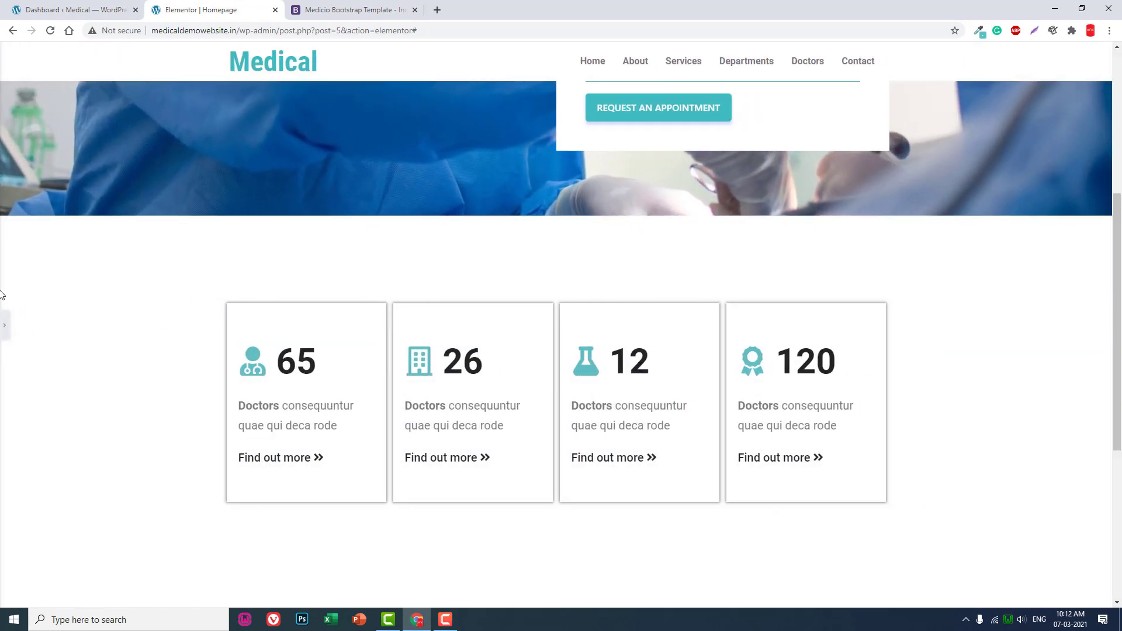
click(6, 325)
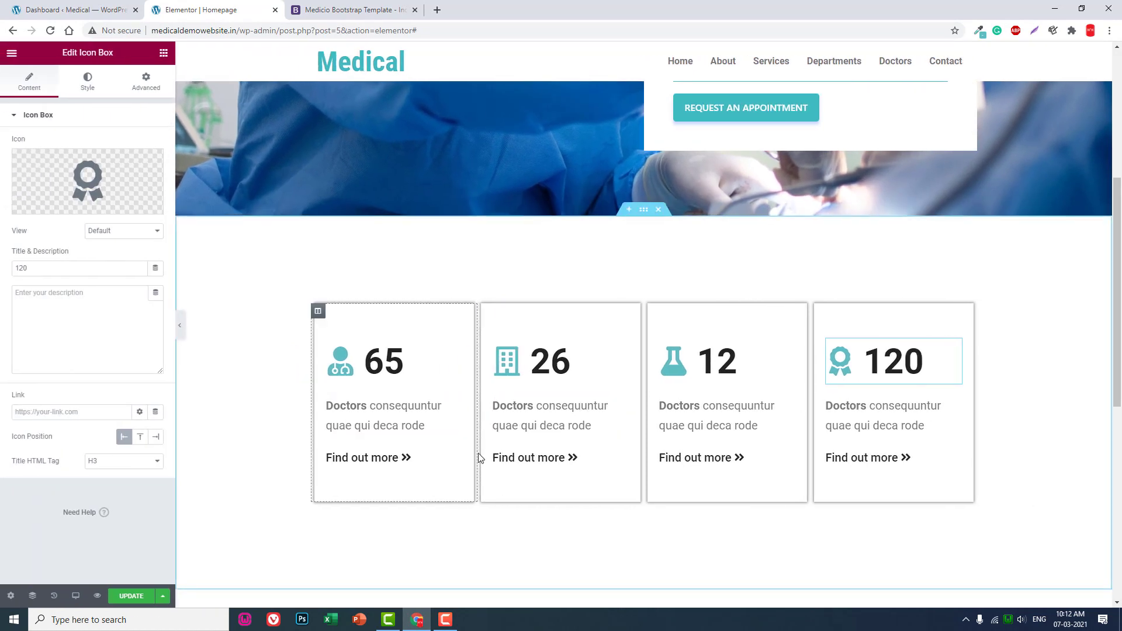
Set the link of the Find out more button in the second card to #departments.
click(550, 460)
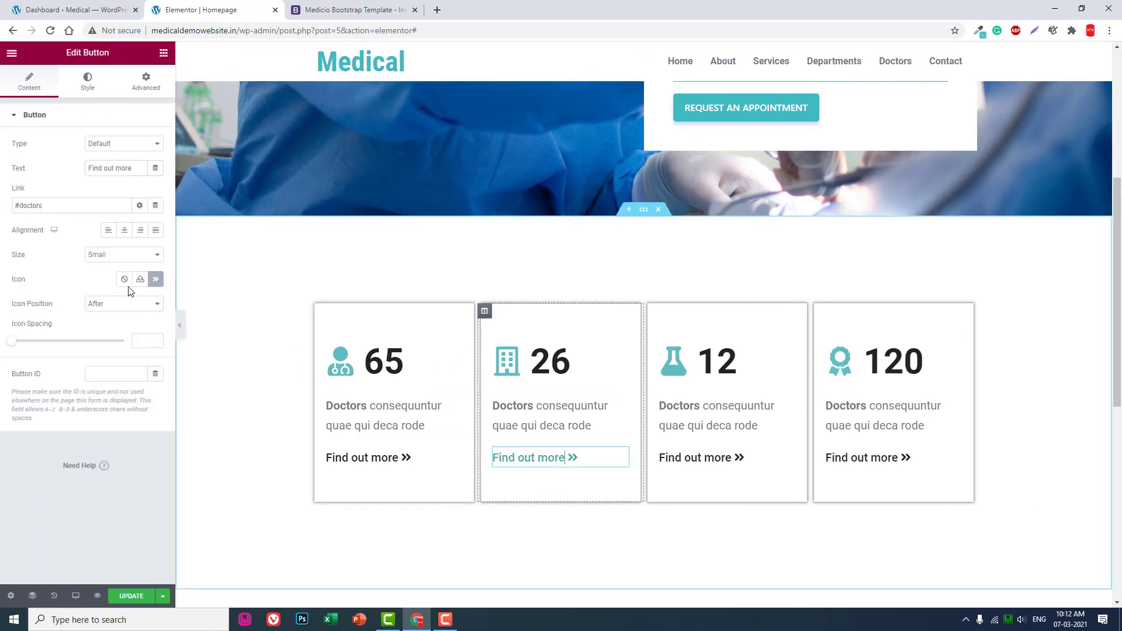
click(55, 206)
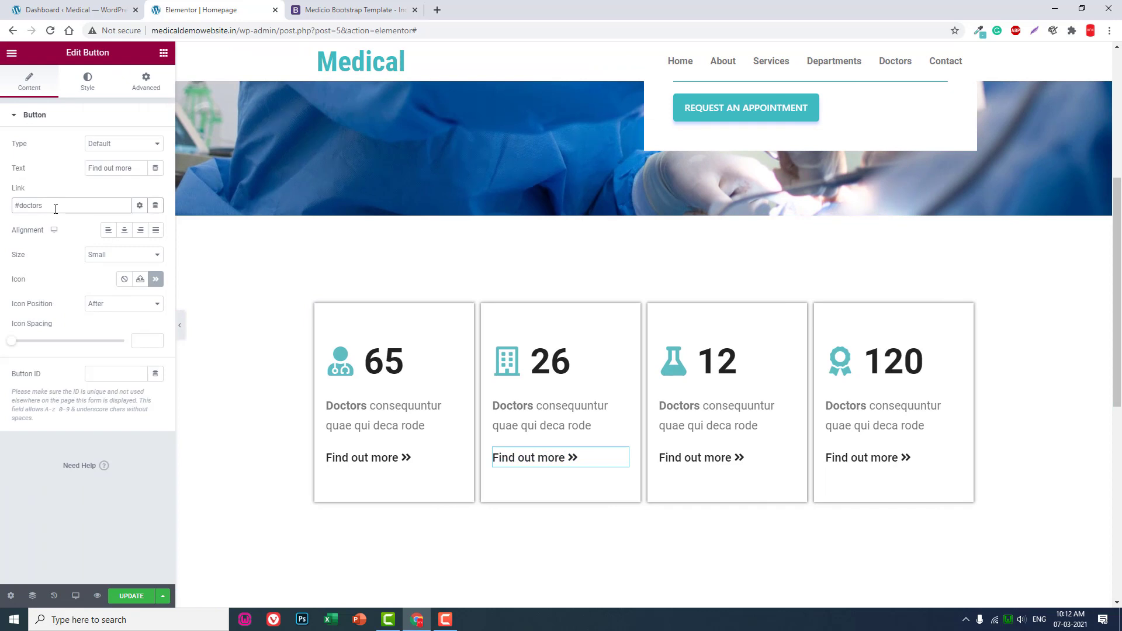
key(BackSpace)
key(BackSpace)
key(BackSpace)
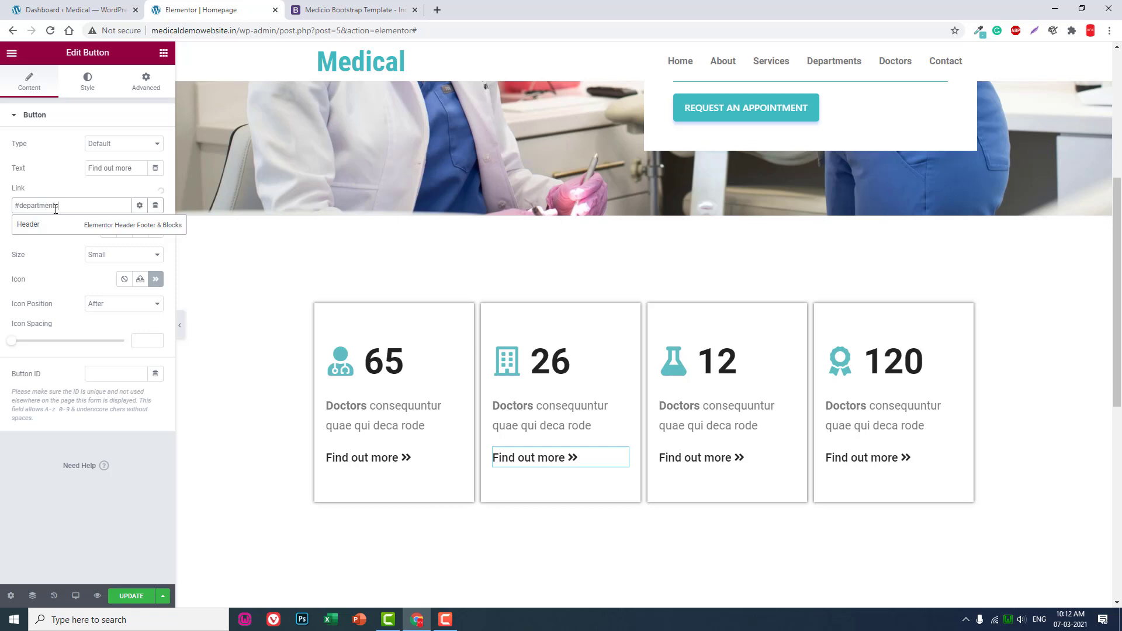
Check where the Research Lab card's Find out more link leads on the Medicio template page, and return to the third card's button in Elementor.
click(707, 455)
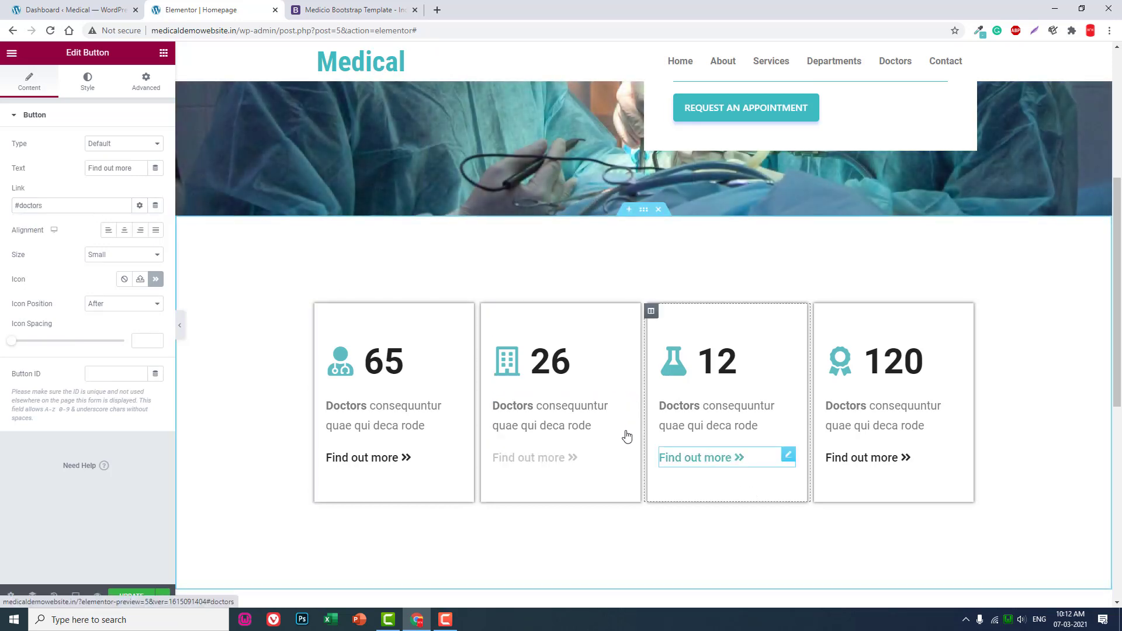
click(90, 208)
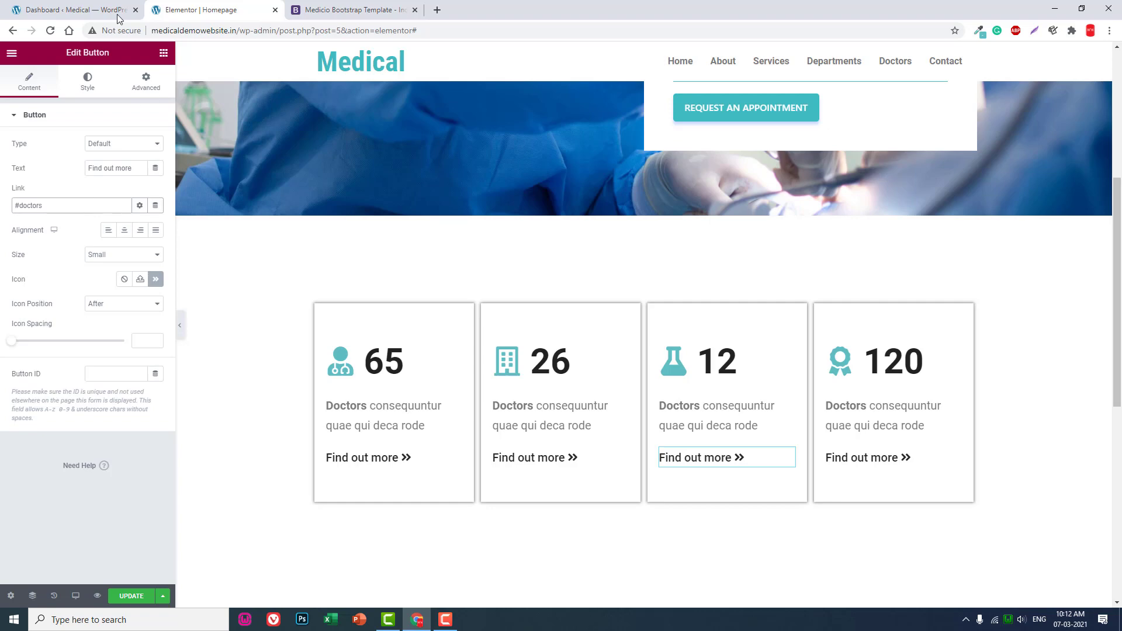
click(328, 10)
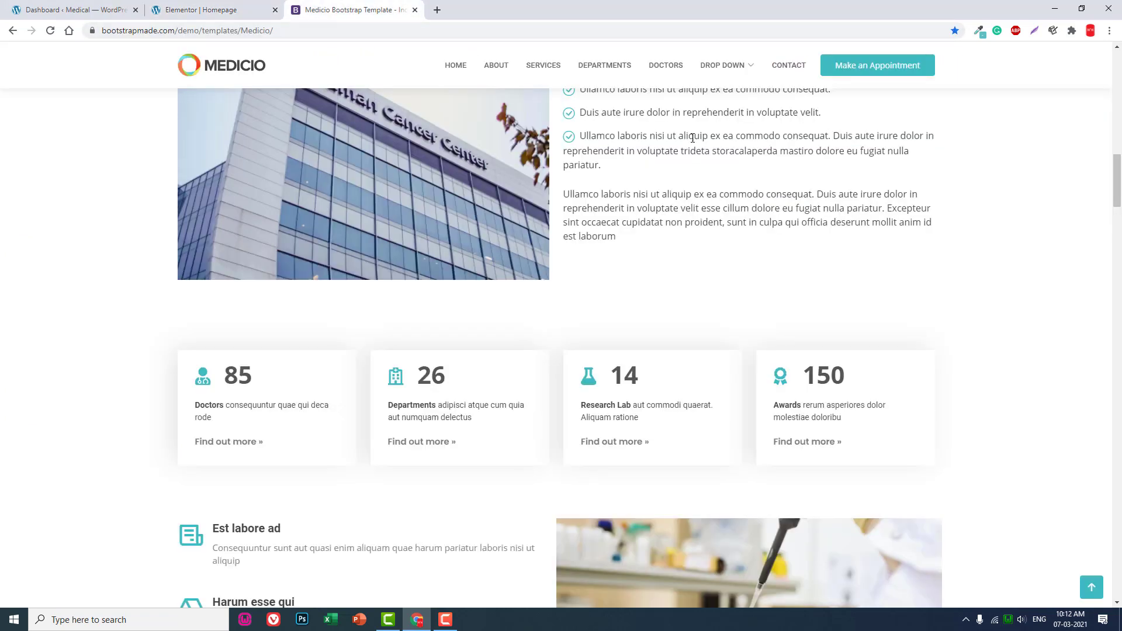
scroll(691, 138, down, 5)
scroll(691, 138, up, 3)
click(617, 334)
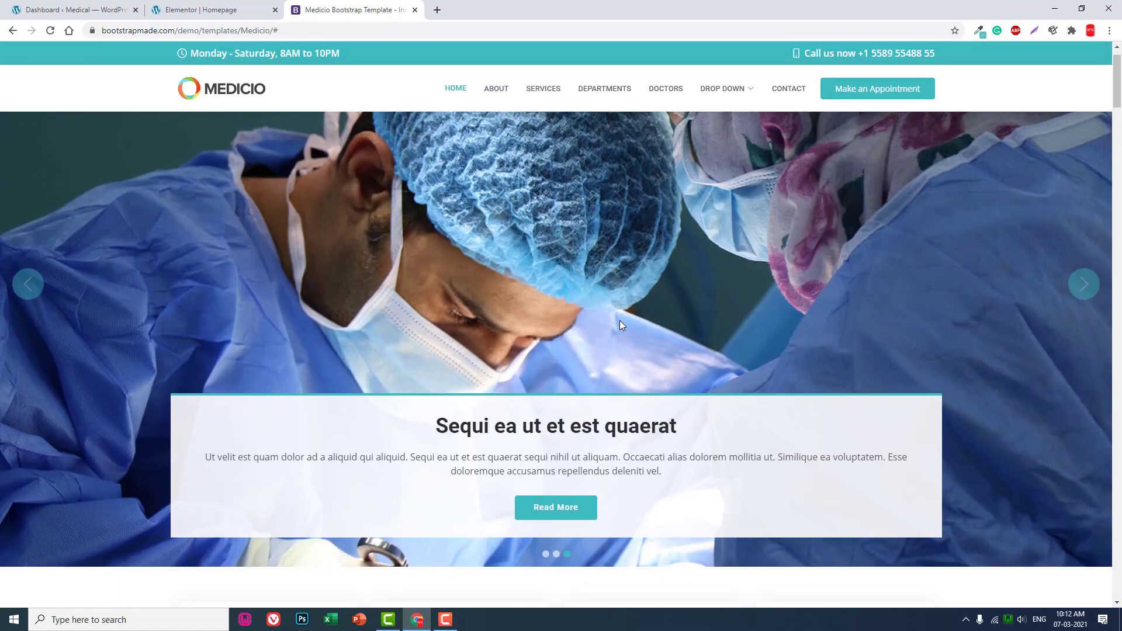
scroll(619, 320, down, 10)
click(202, 10)
click(45, 6)
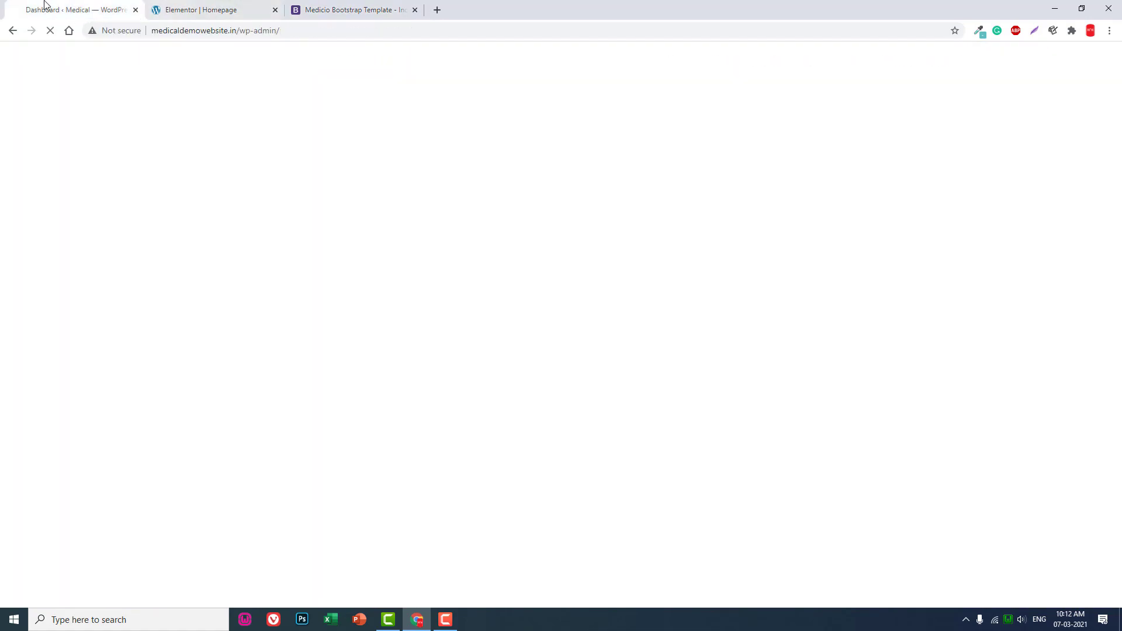
click(264, 7)
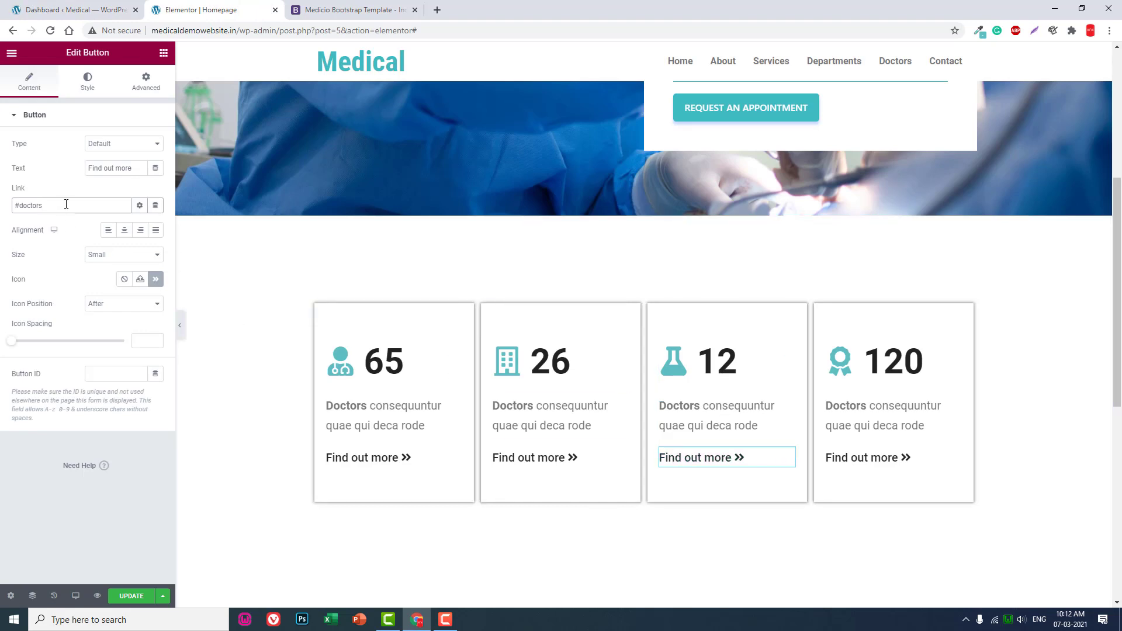
Replace the section anchor in the third card's Find out more button link with one starting with #s.
key(BackSpace)
key(BackSpace)
key(BackSpace)
key(BackSpace)
key(BackSpace)
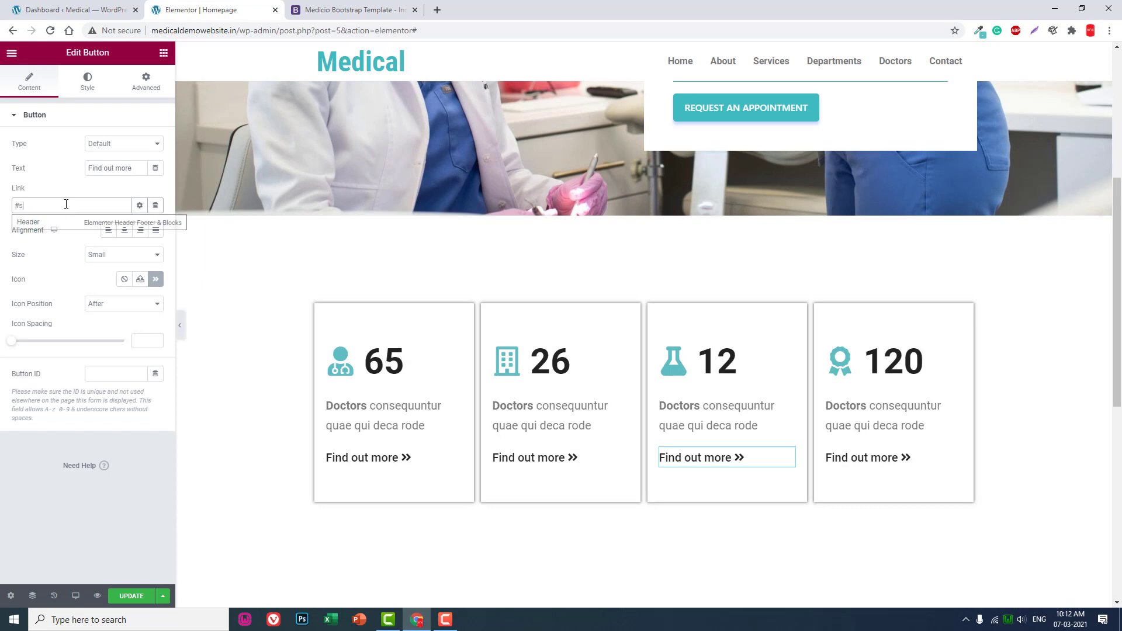
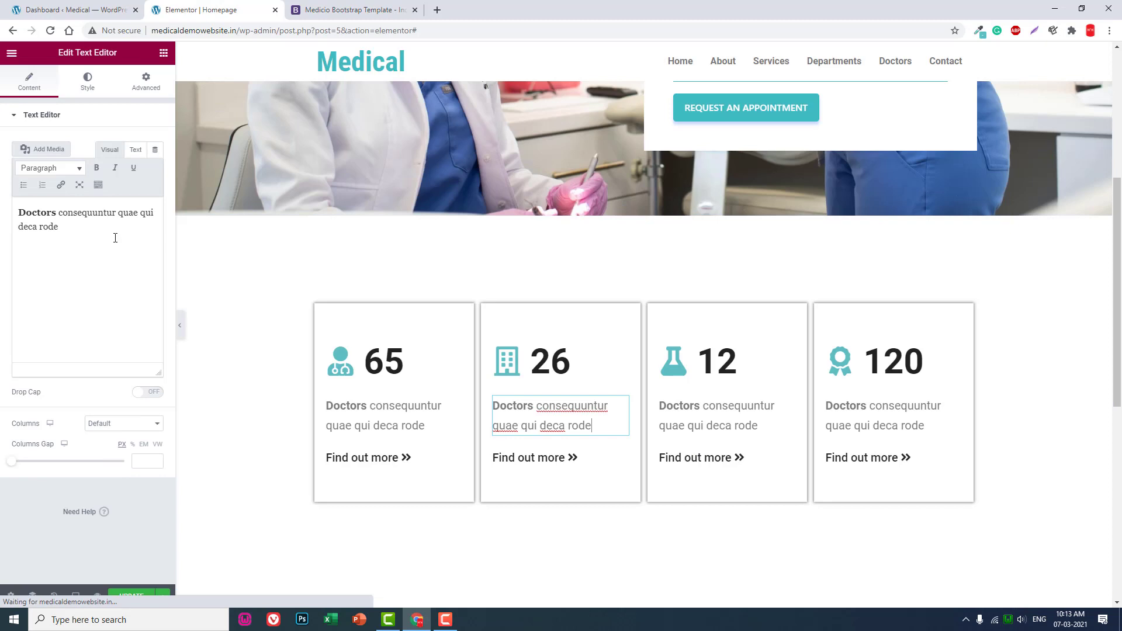
Replace the second card's description with "Departments adipisci atque cum quia aut numquam delectus" and copy the Research Lab description from the Medicio template page.
text(Departments adipisci atque cum quia aut numquam delectus)
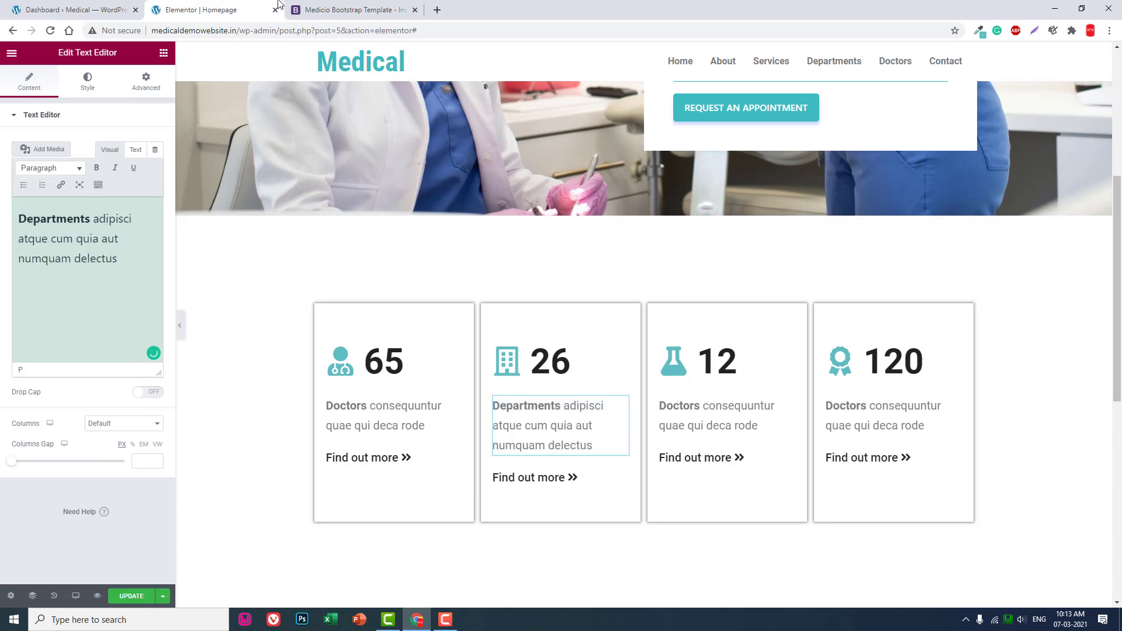
click(316, 6)
drag(641, 359, 583, 346)
key(ctrl+c)
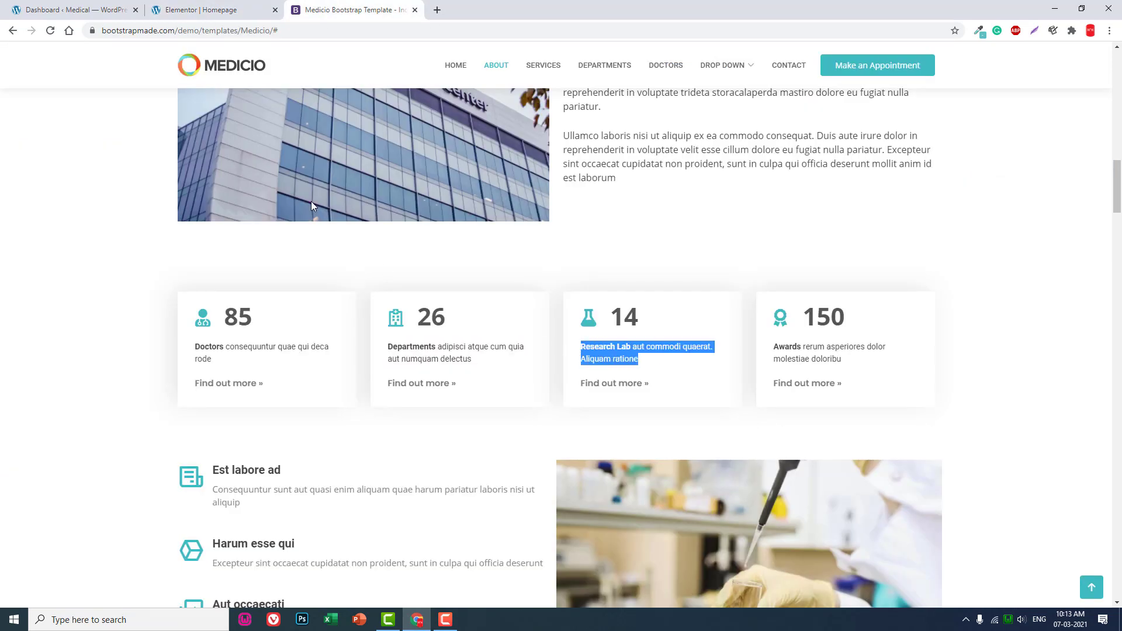
Replace the third card's description in Elementor with "Research Lab aut commodi quaerat. Aliquam ratione" and make "Research Lab" bold.
click(201, 9)
click(691, 407)
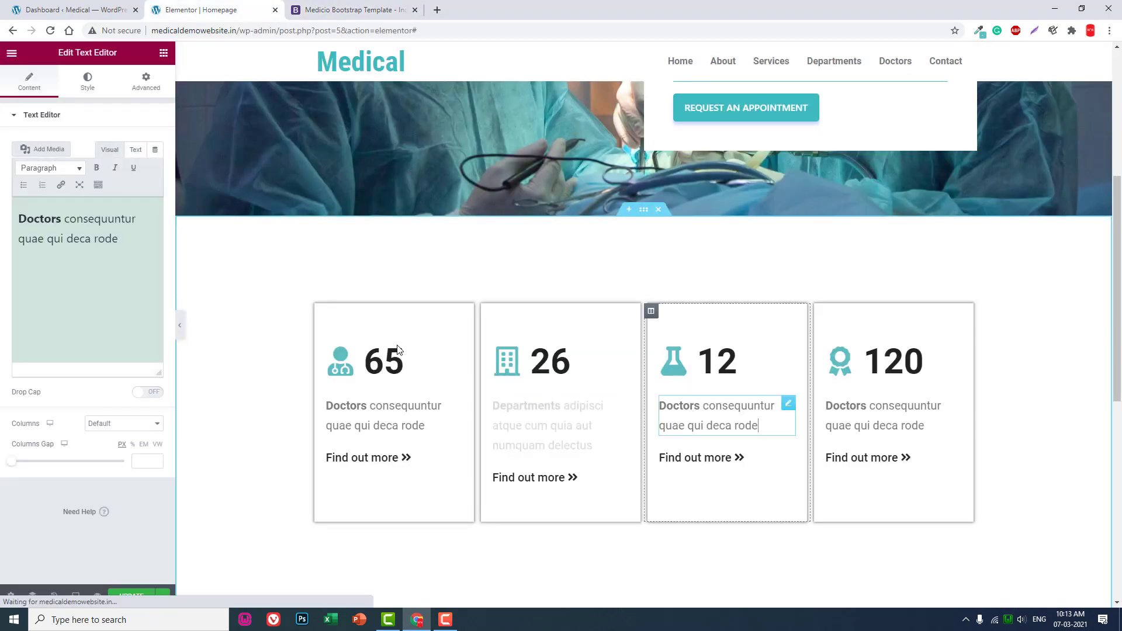
click(91, 239)
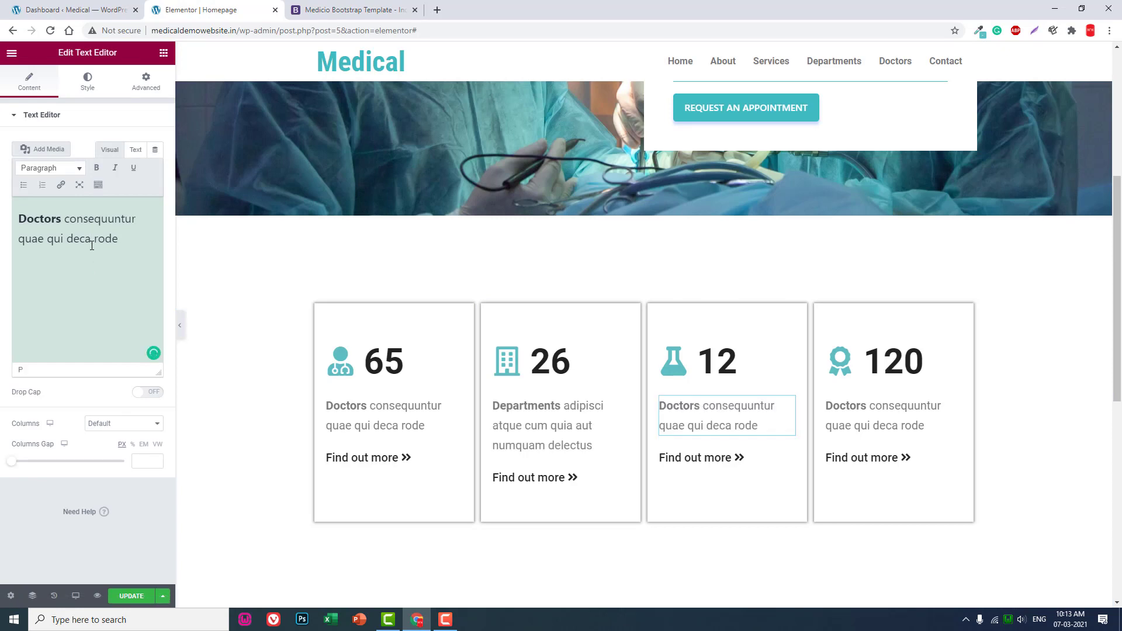
key(ctrl+a)
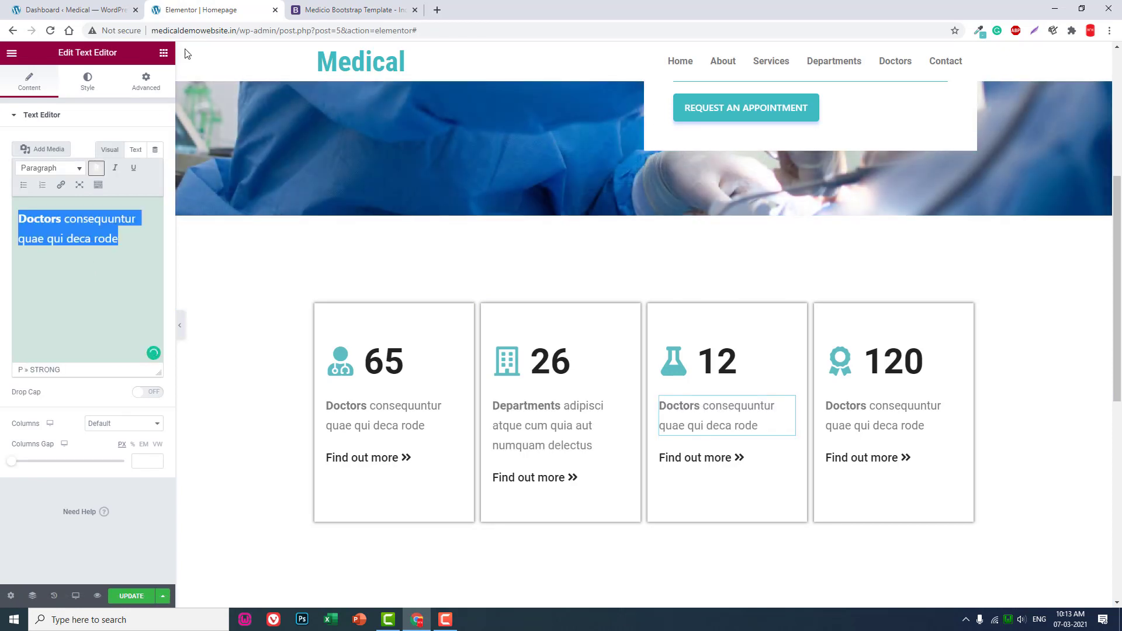
key(ctrl+v)
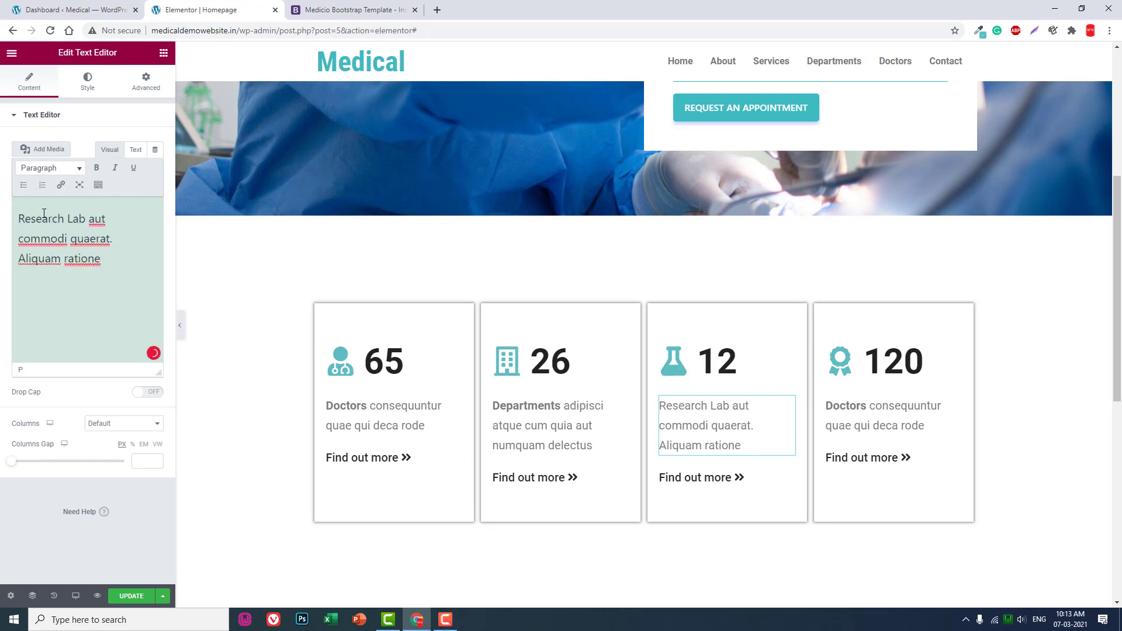
drag(86, 218, 18, 219)
click(97, 168)
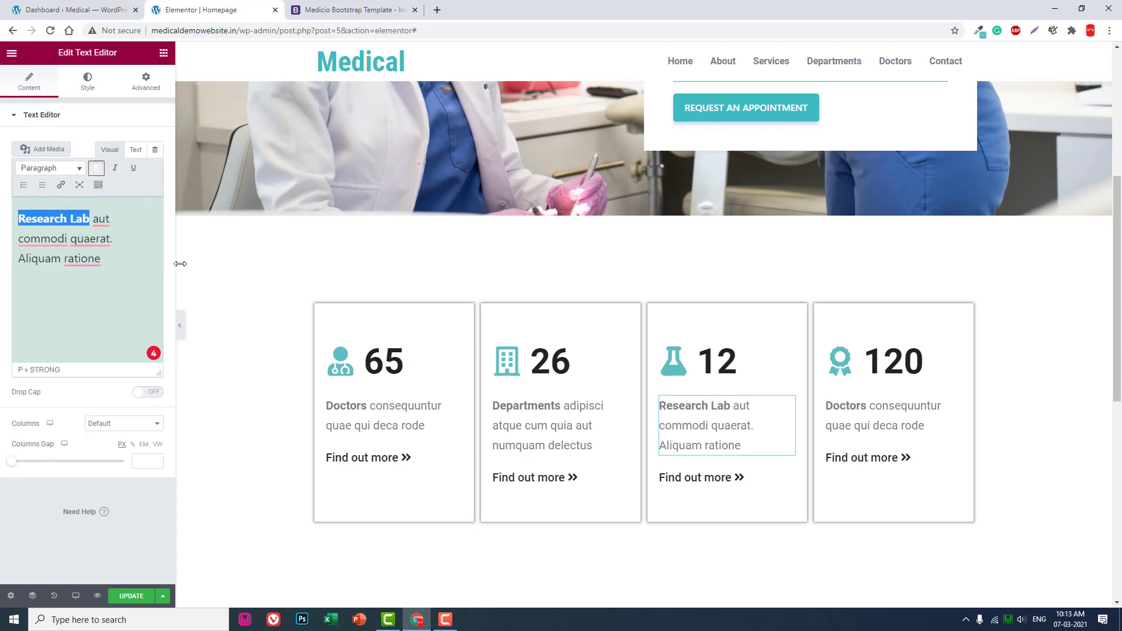
Copy "Awards rerum asperiores dolor molestiae doloribu" from the Medicio template page into the fourth card's description in Elementor and make "Awards" bold.
key(ctrl+Tab)
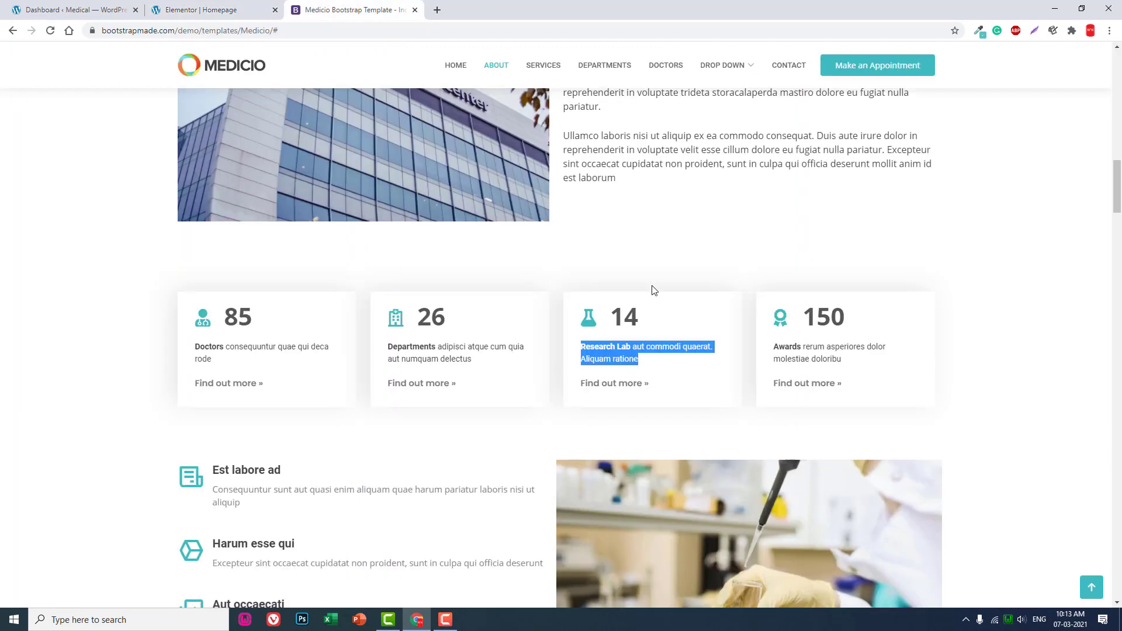
drag(842, 361, 770, 342)
key(ctrl+c)
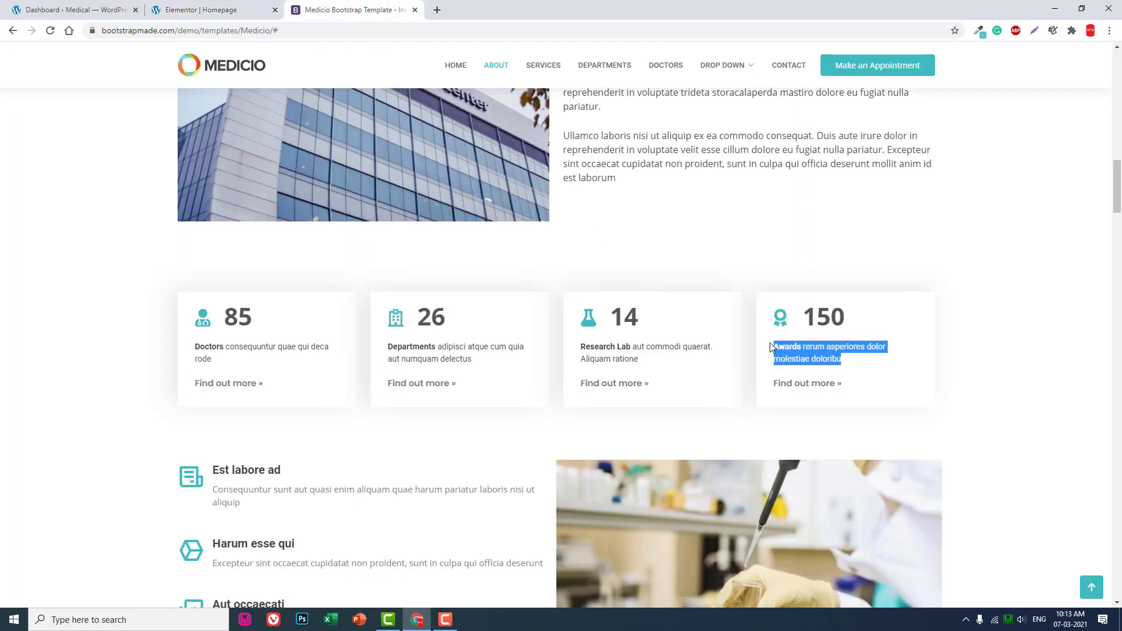
click(266, 4)
click(865, 422)
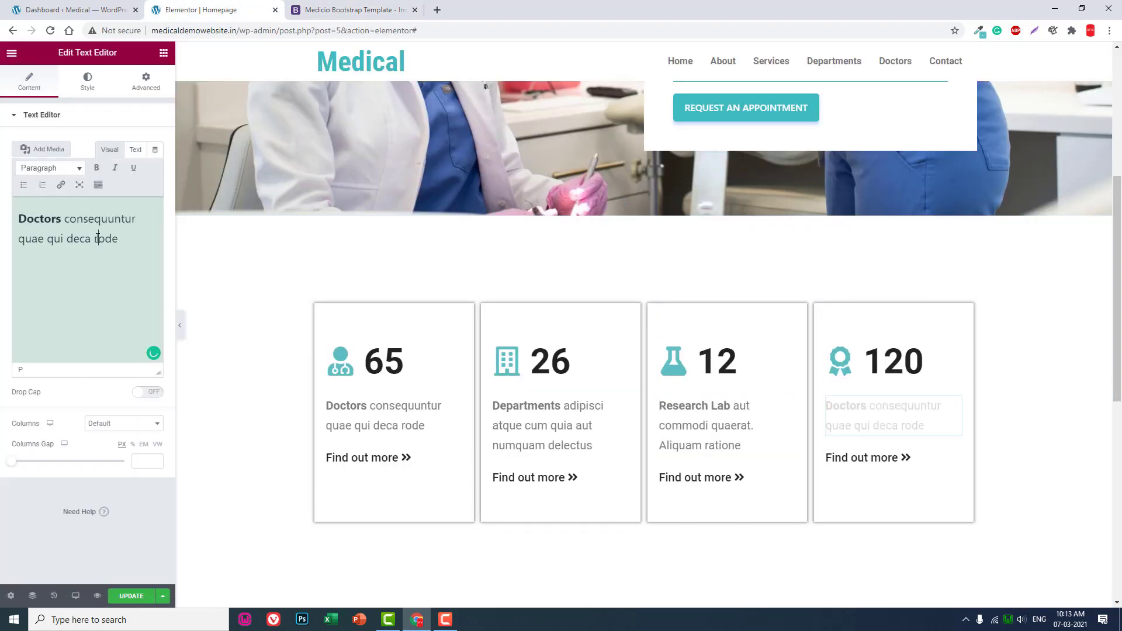
key(ctrl+a)
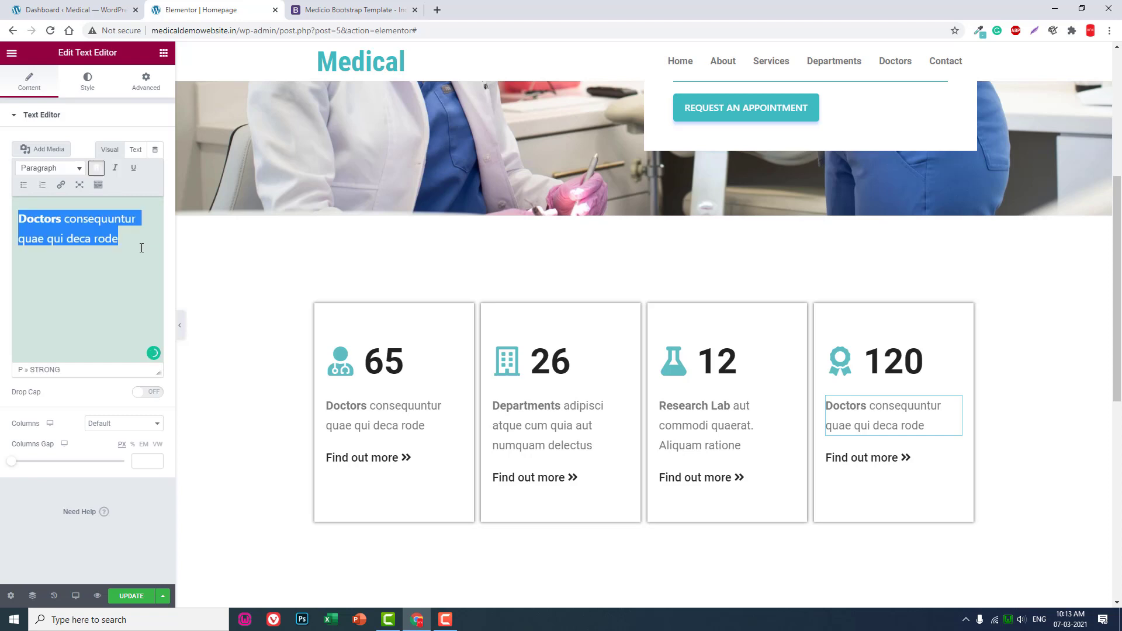
key(ctrl+v)
drag(59, 220, 18, 220)
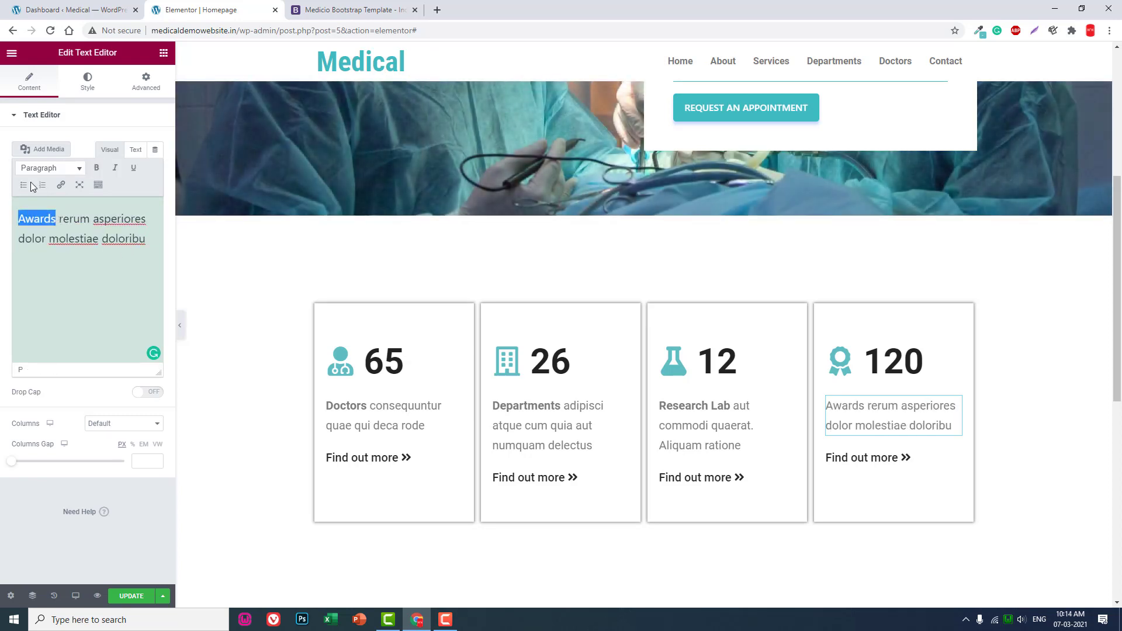
click(97, 169)
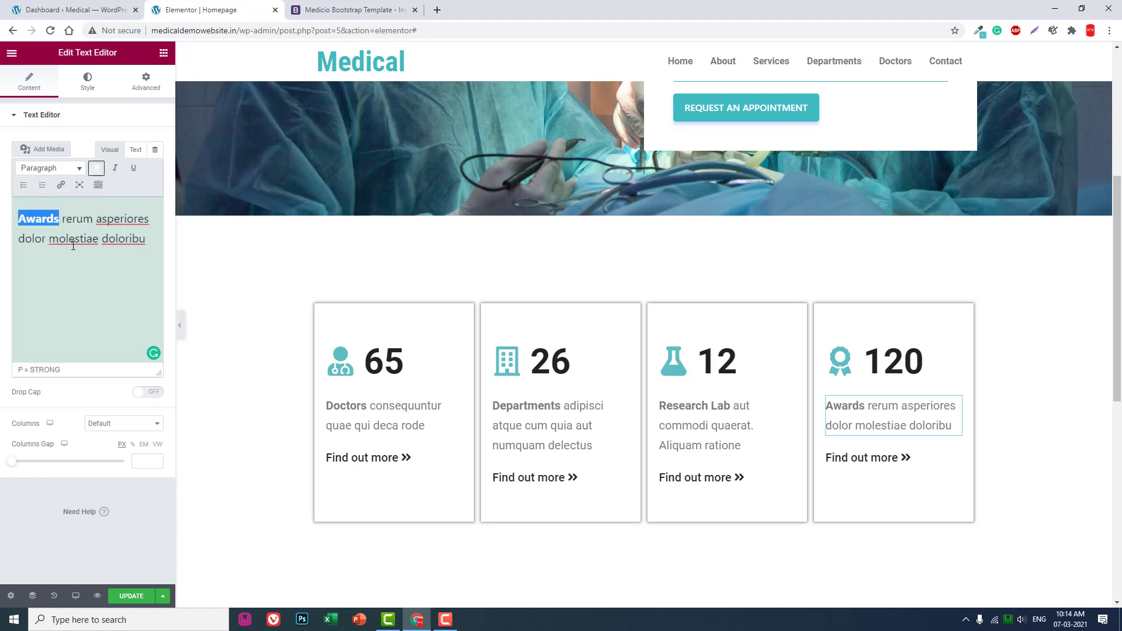
Preview the four finished cards at full width and compare the layout with the Medicio template page, then return to editing in Elementor.
click(180, 328)
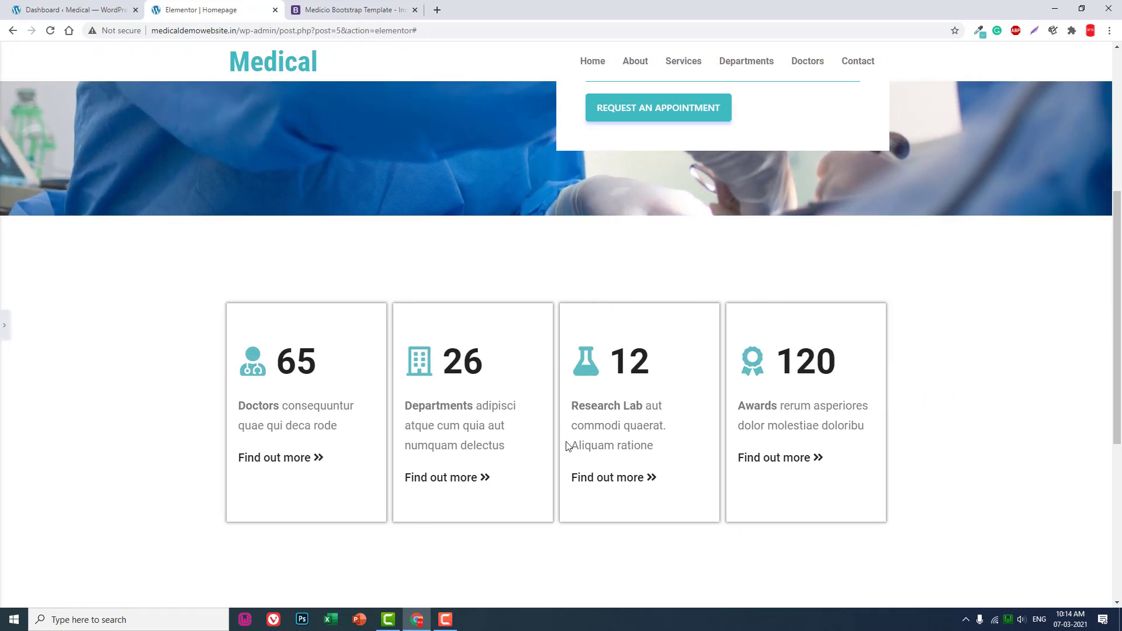
scroll(587, 437, down, 2)
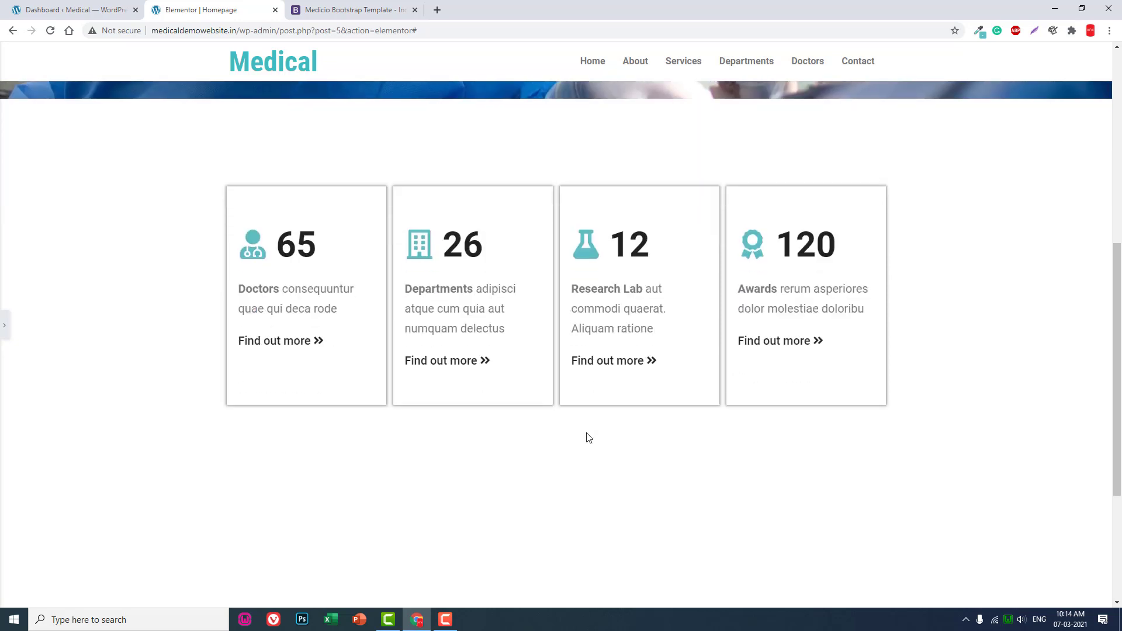
scroll(587, 437, down, 1)
scroll(587, 437, up, 2)
scroll(587, 437, down, 2)
click(344, 8)
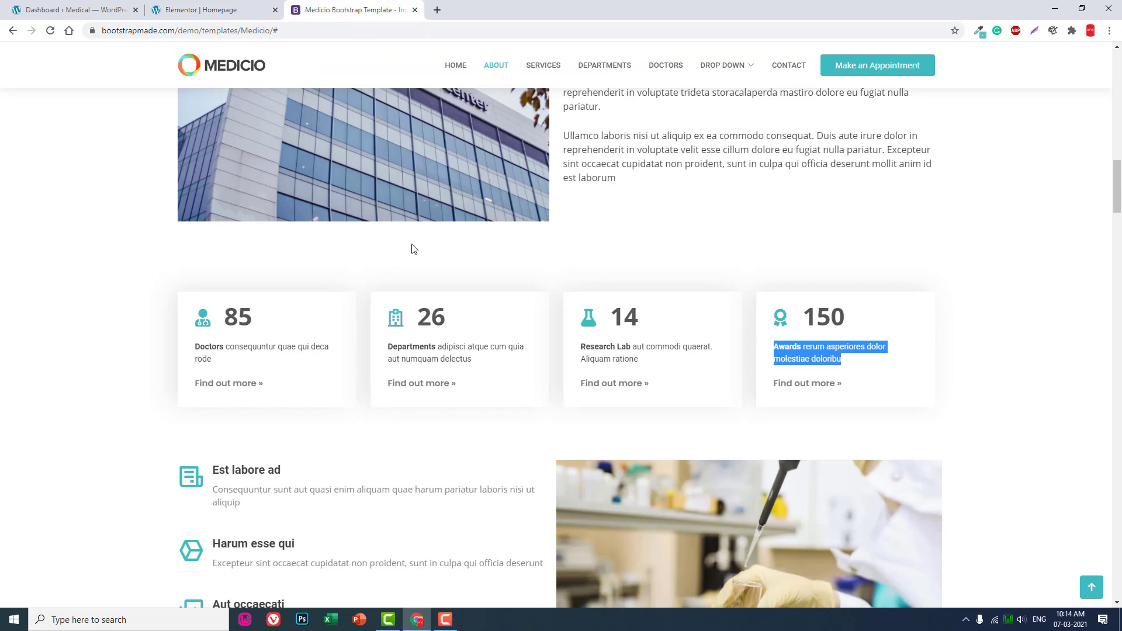
scroll(412, 249, up, 10)
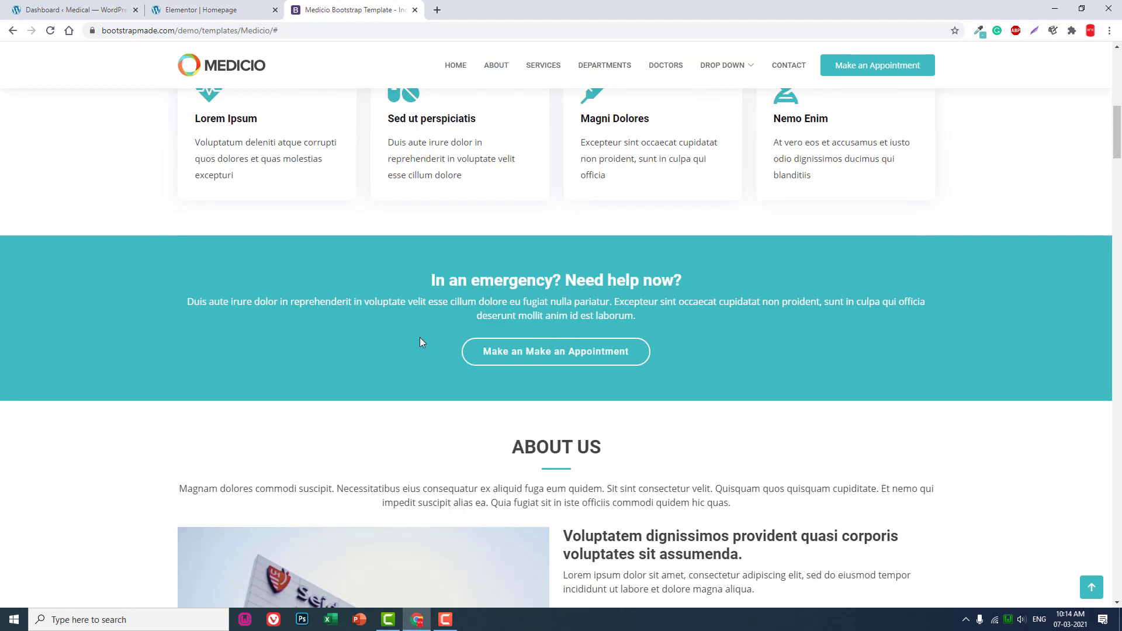
click(176, 10)
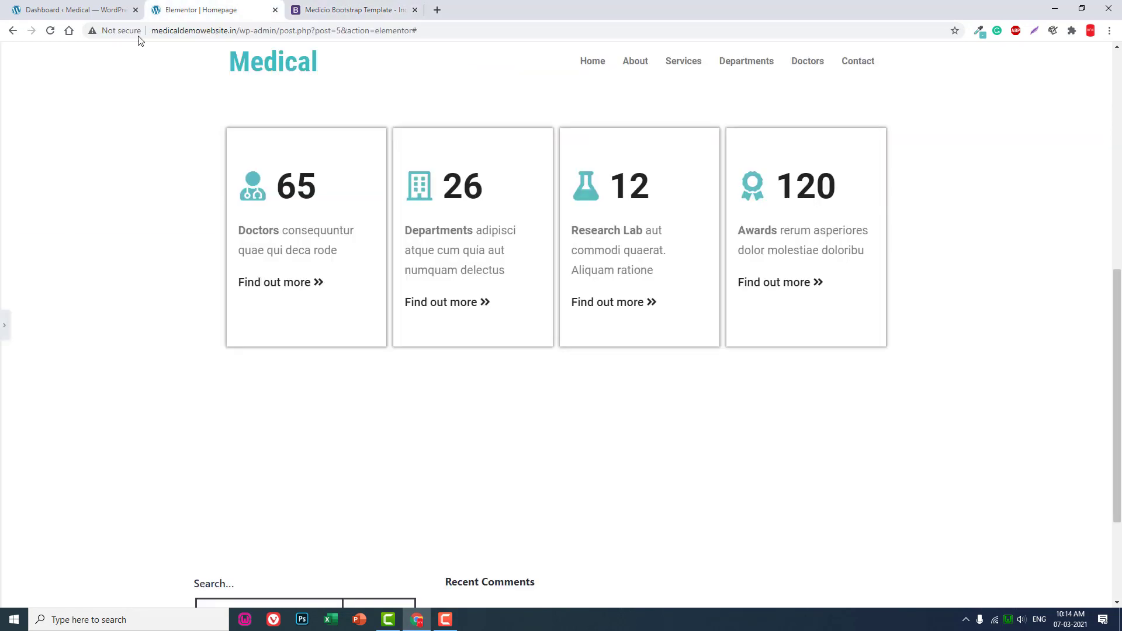
click(4, 325)
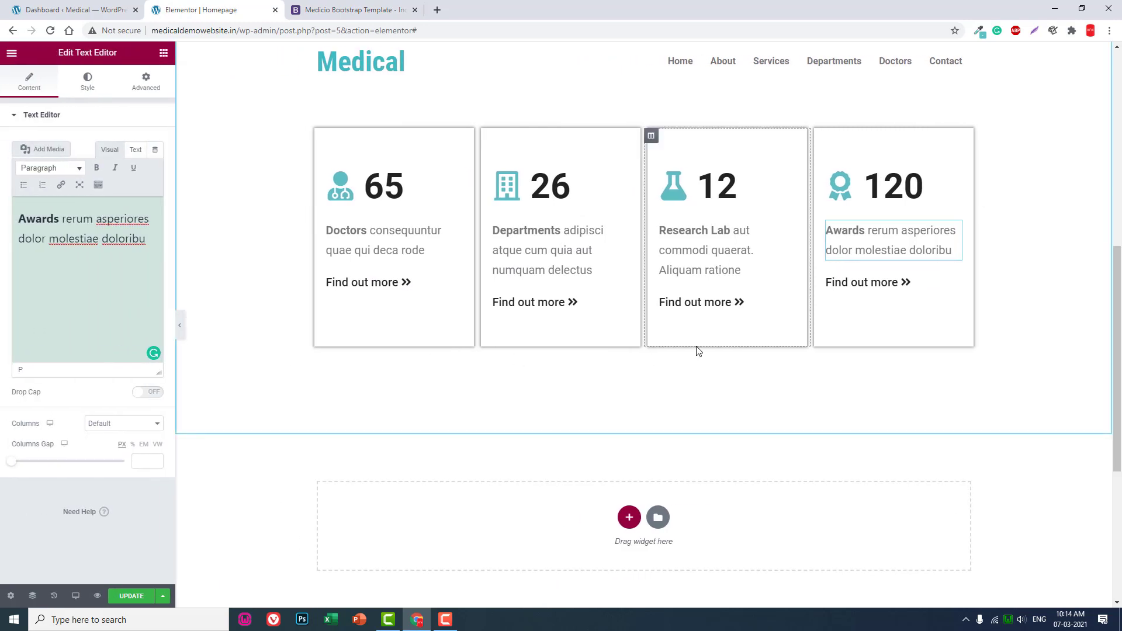
Add a new single-column section below the four icon cards.
scroll(696, 350, down, 1)
click(628, 459)
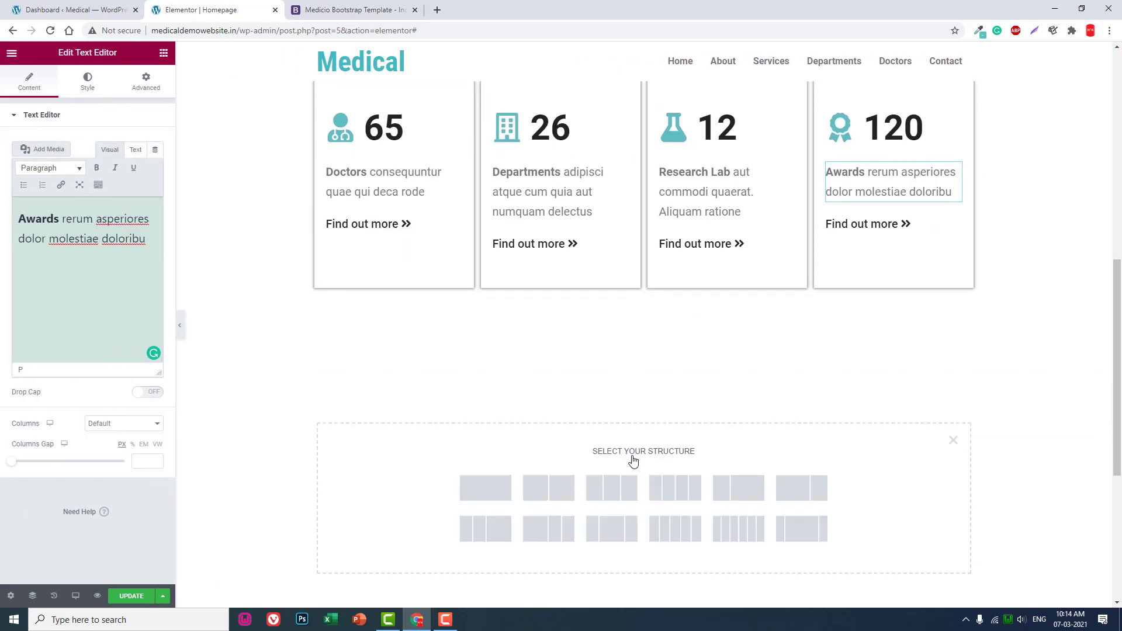
click(498, 488)
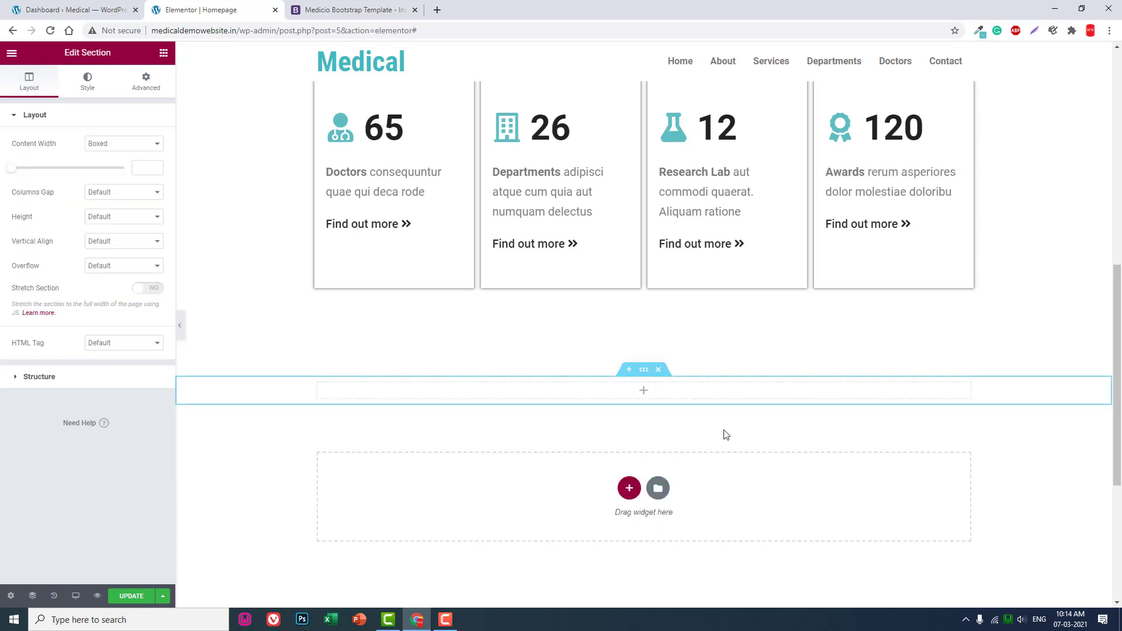
Give the new section a Classic background in teal 5EBEC2, copied from the colour picker extension.
click(146, 81)
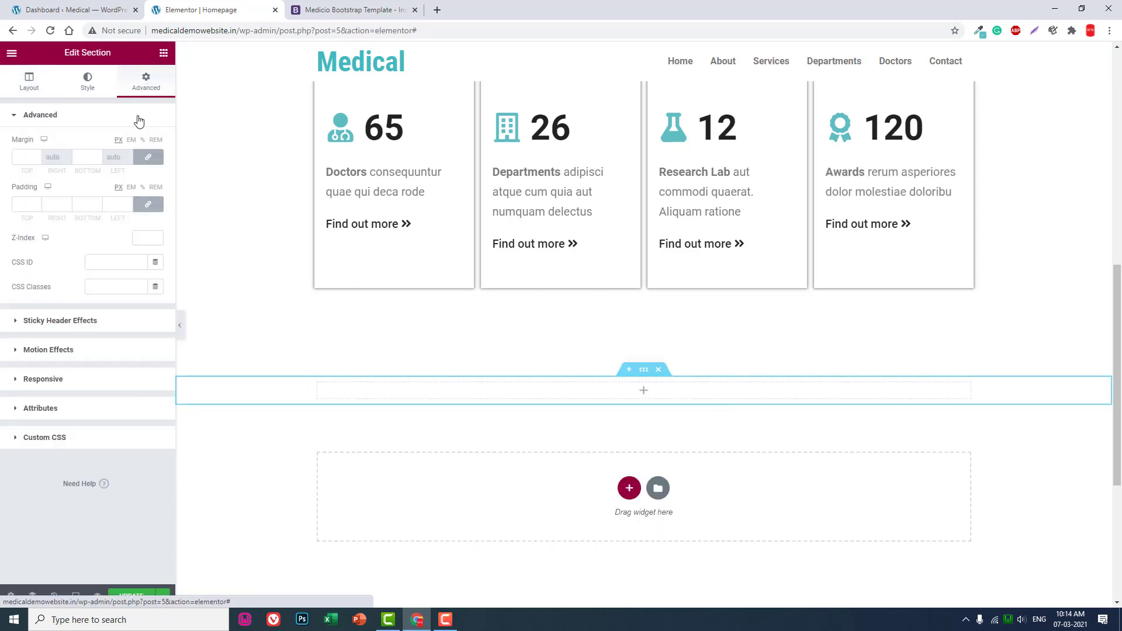
click(88, 80)
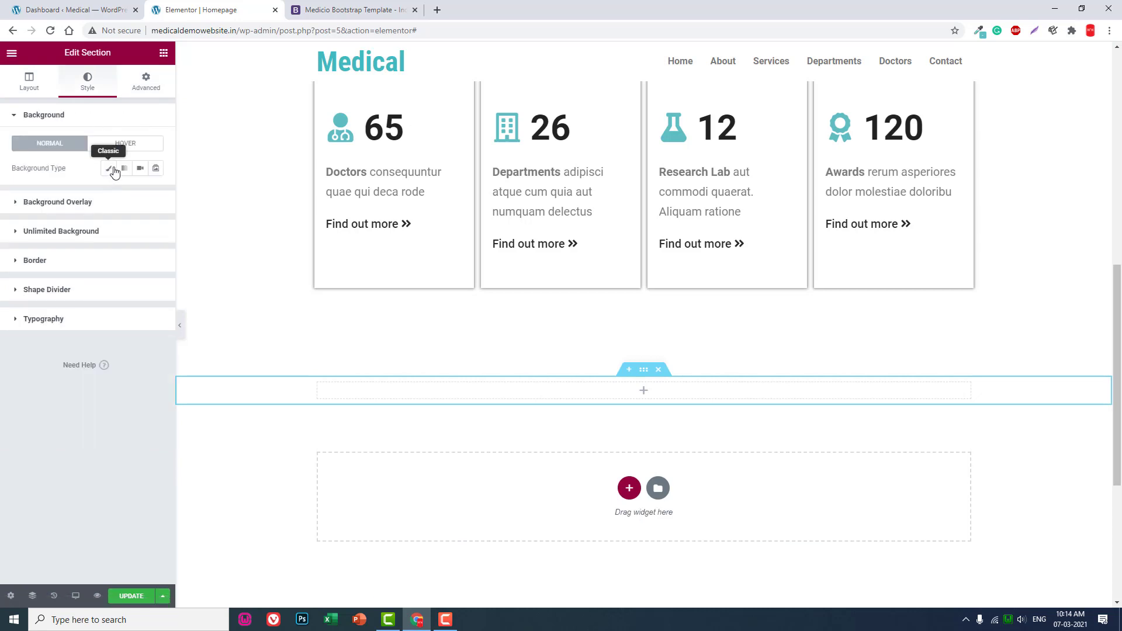
click(108, 169)
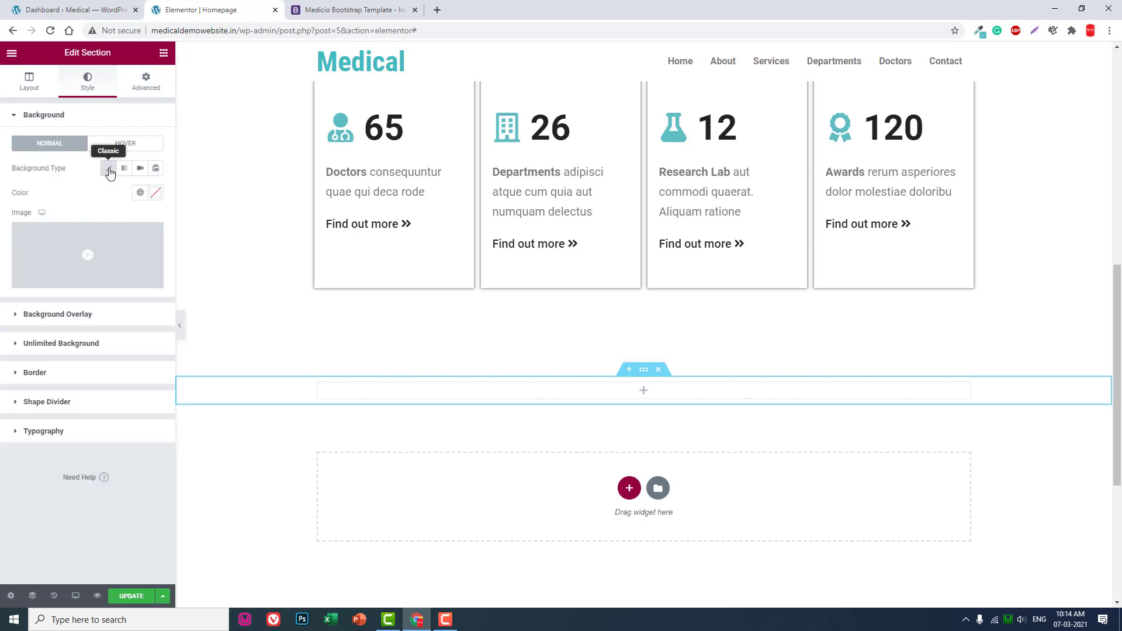
click(979, 32)
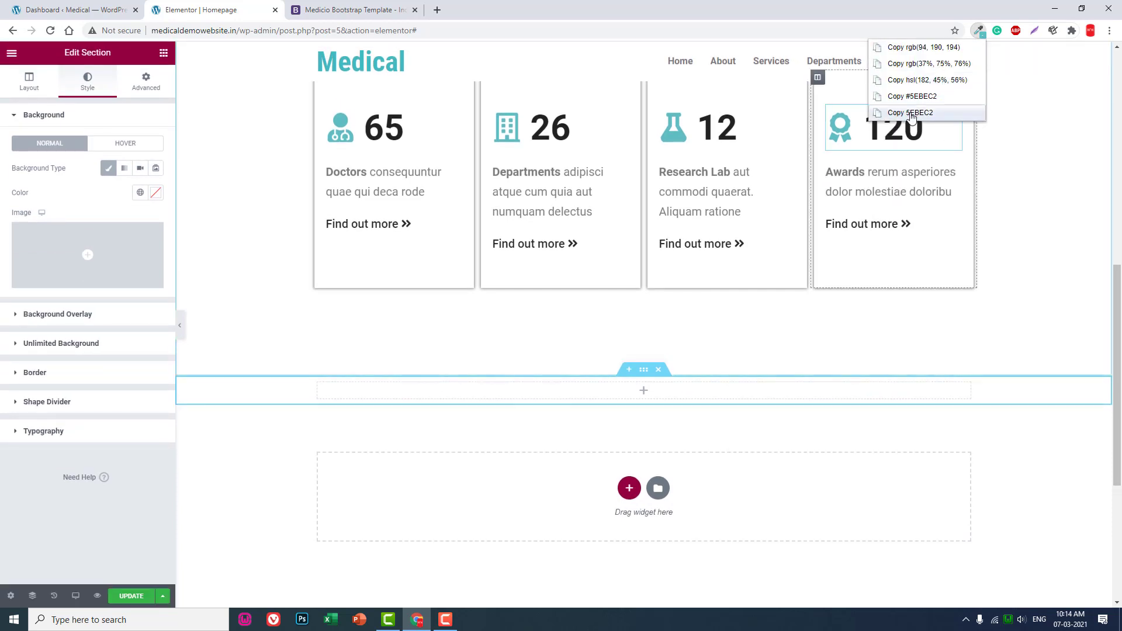
click(942, 103)
click(155, 192)
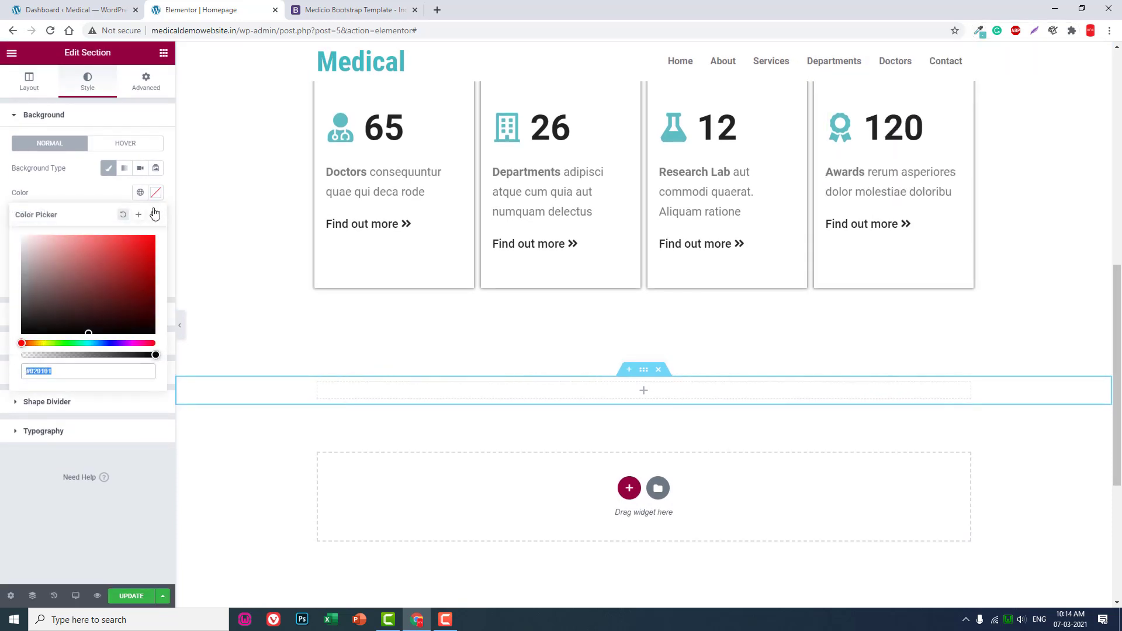
text(5EBEC2)
click(39, 520)
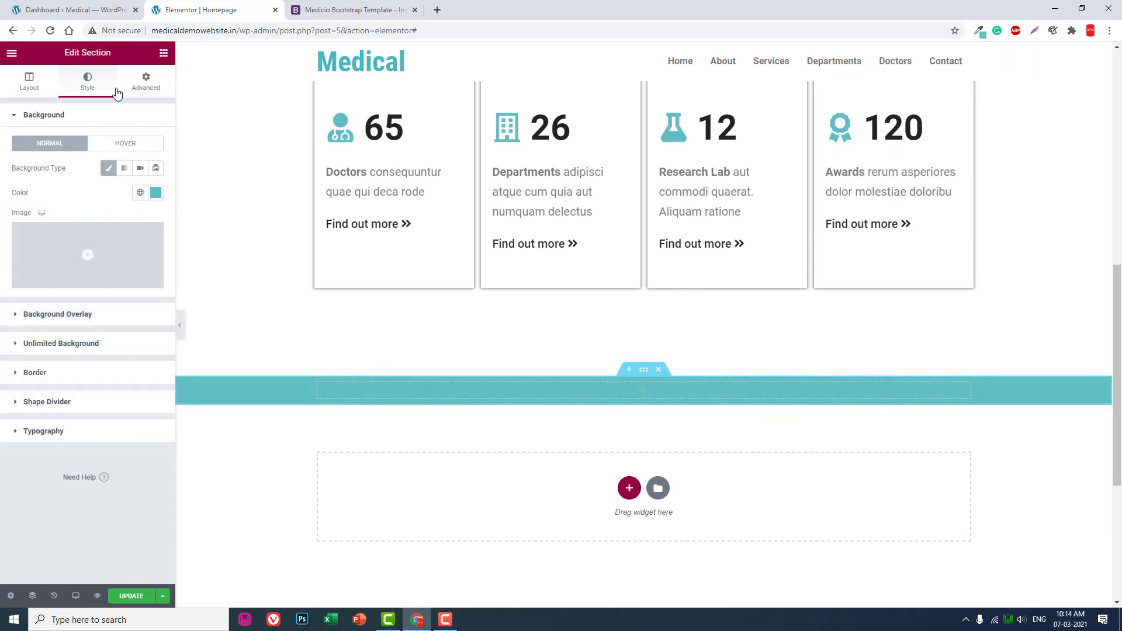
Set the teal section's padding to 100 px at the top and bottom, leaving the sides at 0.
click(146, 82)
click(25, 204)
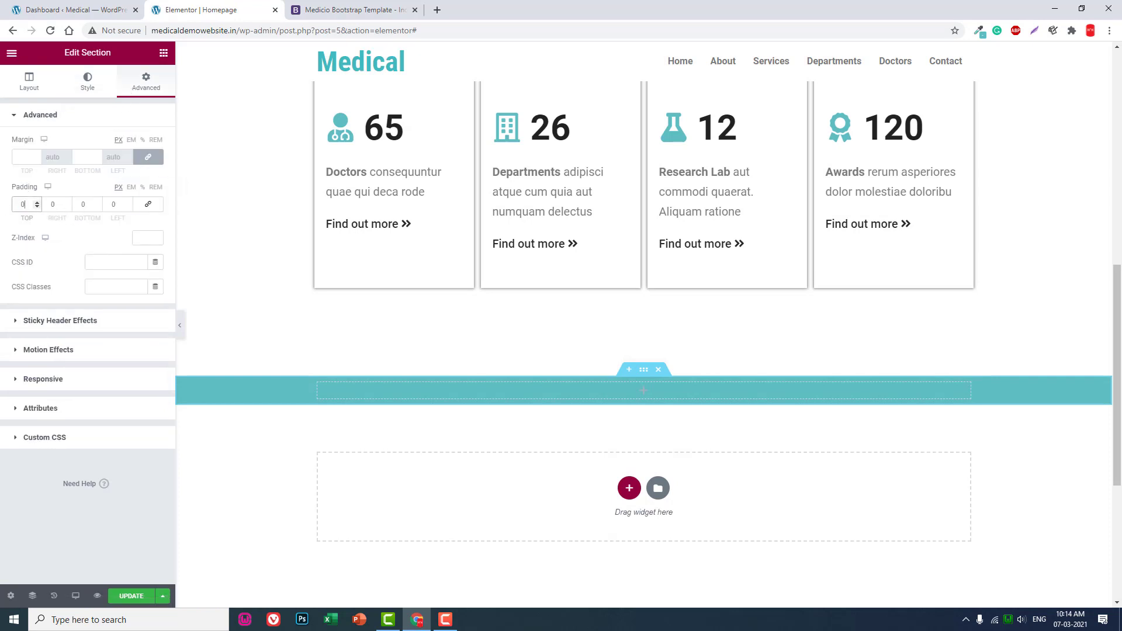
text(100)
key(Tab)
key(Tab)
text(100)
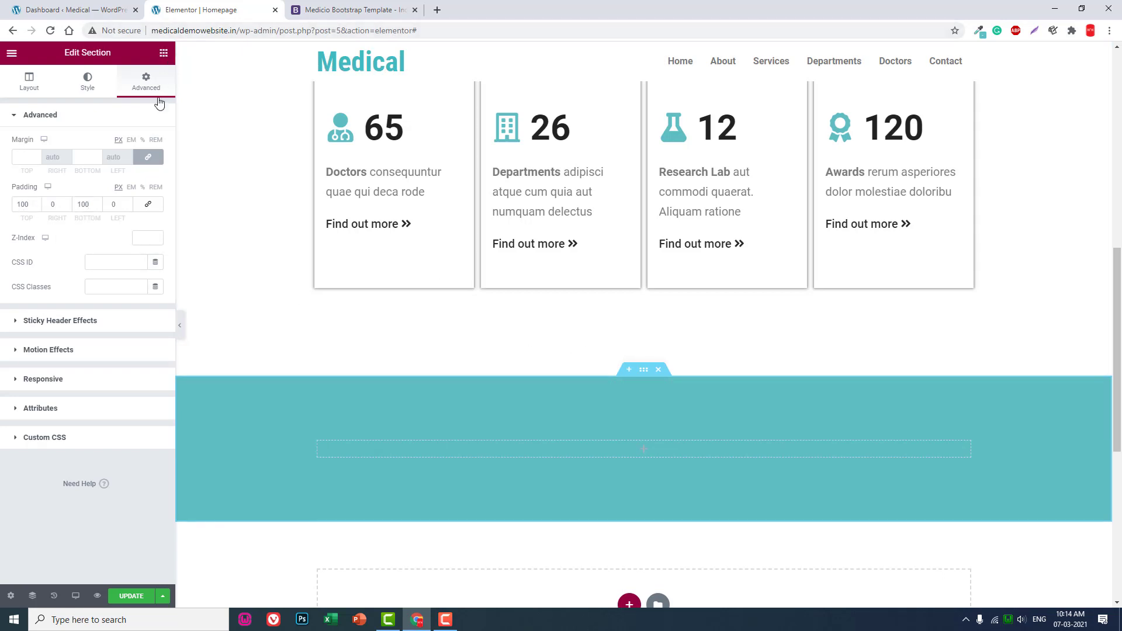
Add a Heading widget to the teal section, centre it and make its text white.
click(164, 53)
drag(128, 161, 658, 450)
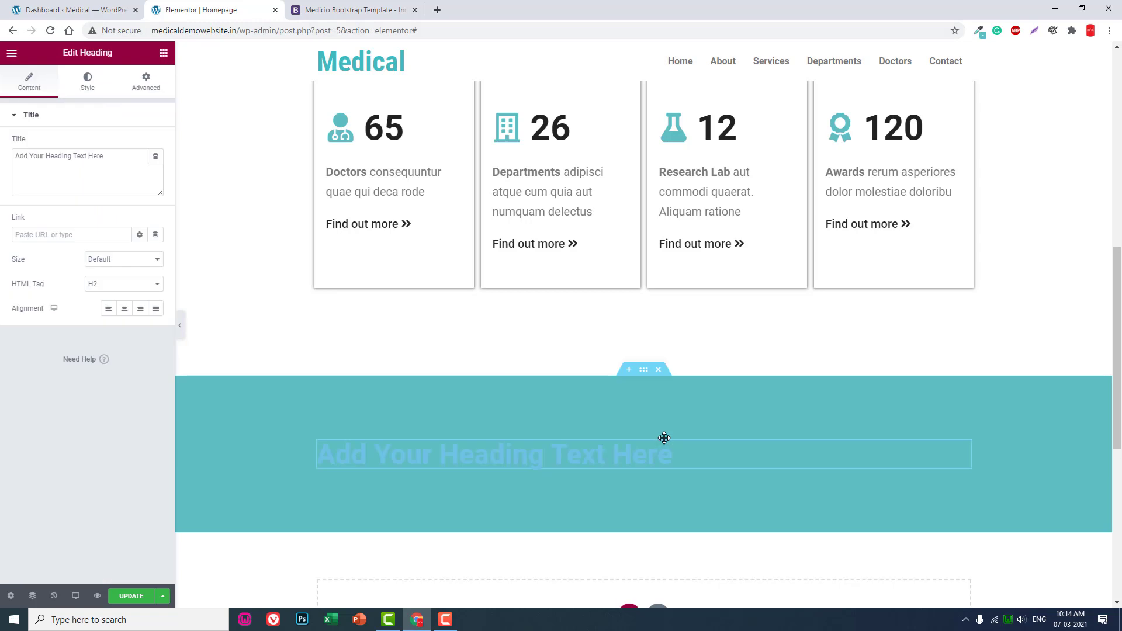
click(125, 310)
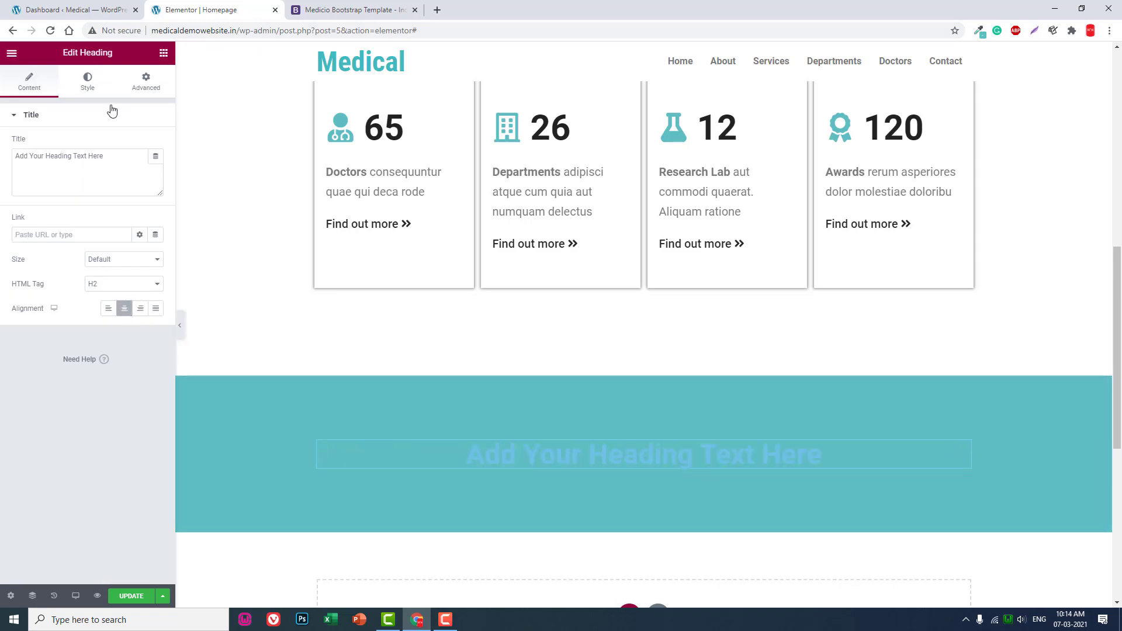
click(87, 82)
click(155, 143)
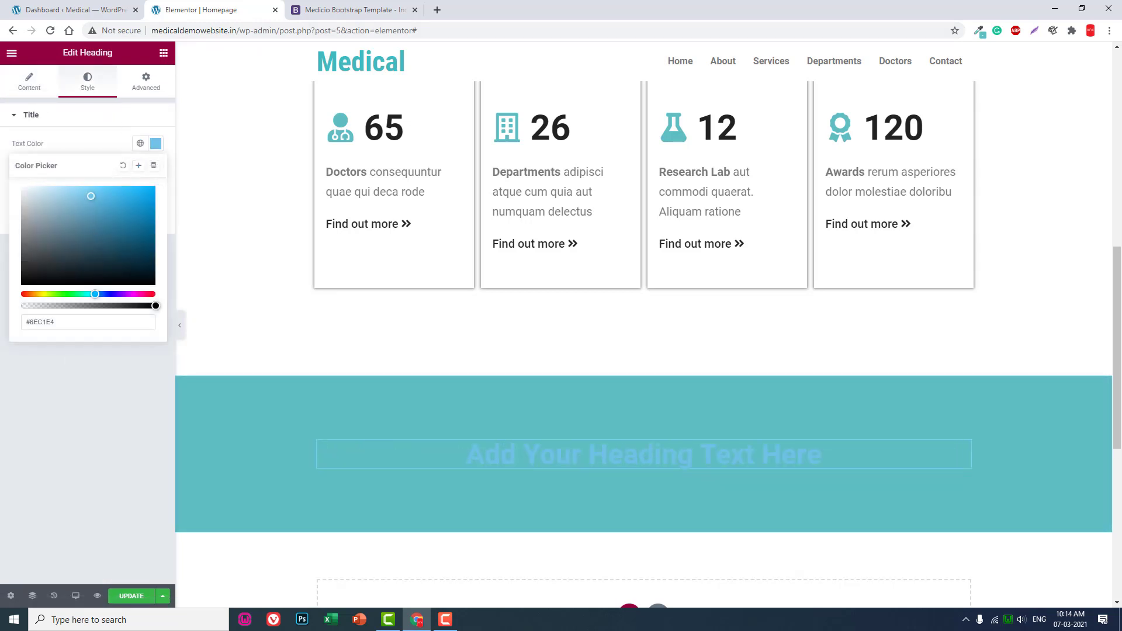
drag(56, 212, 22, 187)
click(45, 383)
Copy "In an emergency? Need help now?" from the Medicio template page and use it as the heading's title in Elementor.
click(30, 82)
click(381, 7)
drag(432, 279, 684, 280)
key(ctrl+c)
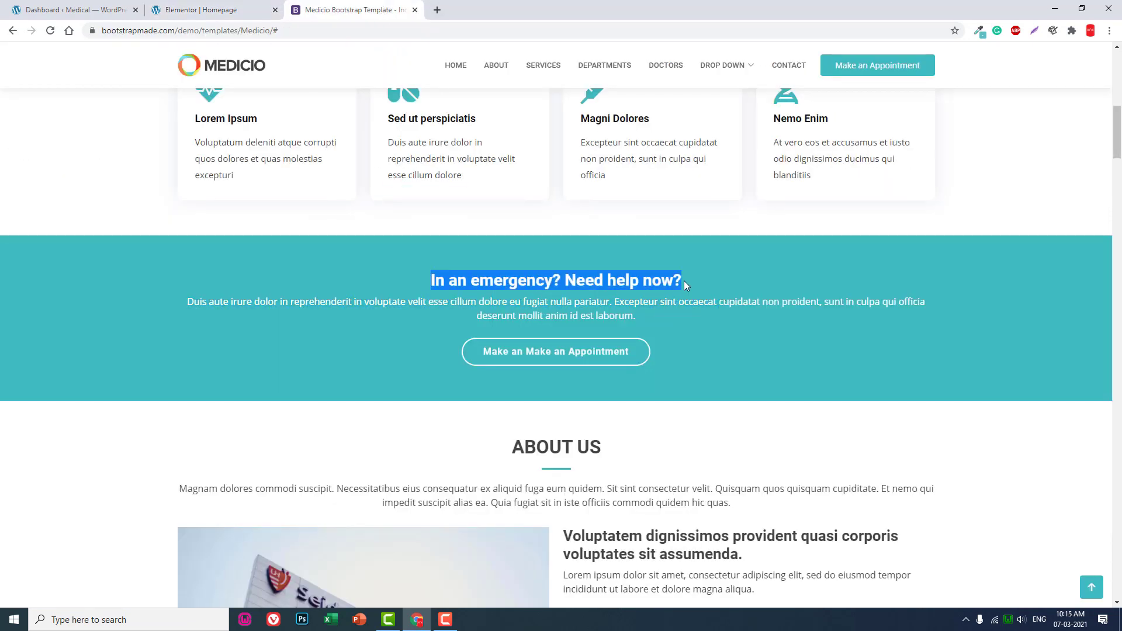
click(277, 3)
drag(110, 158, 58, 142)
key(ctrl+v)
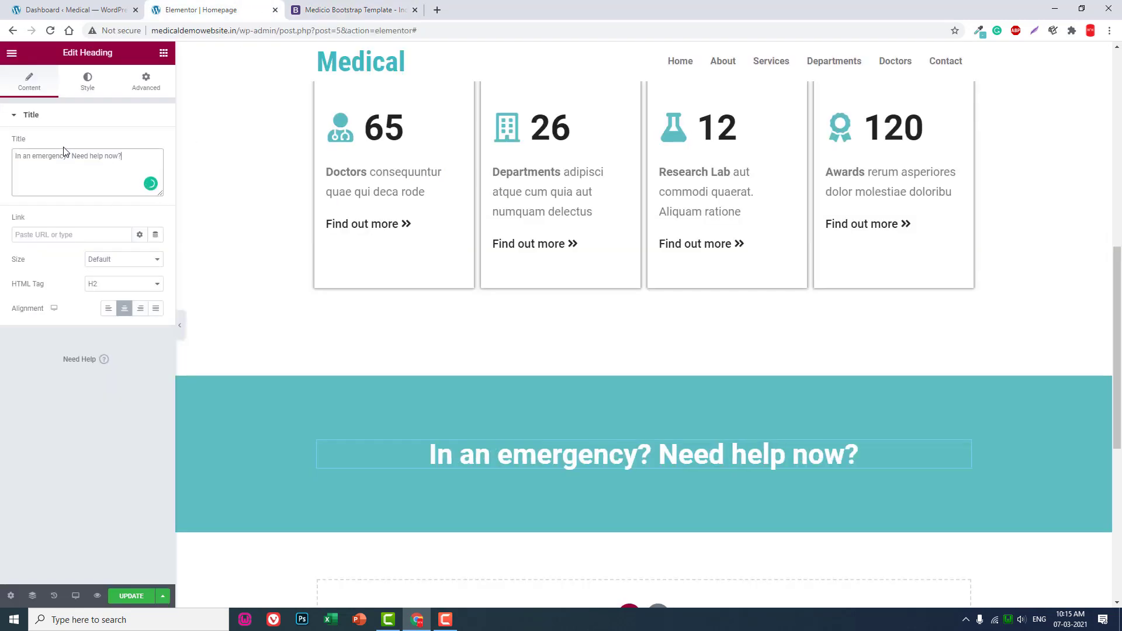
Check the Medicio template page, search the Elementor widgets for "ico" and add an Icon List below the emergency heading.
click(337, 6)
click(232, 5)
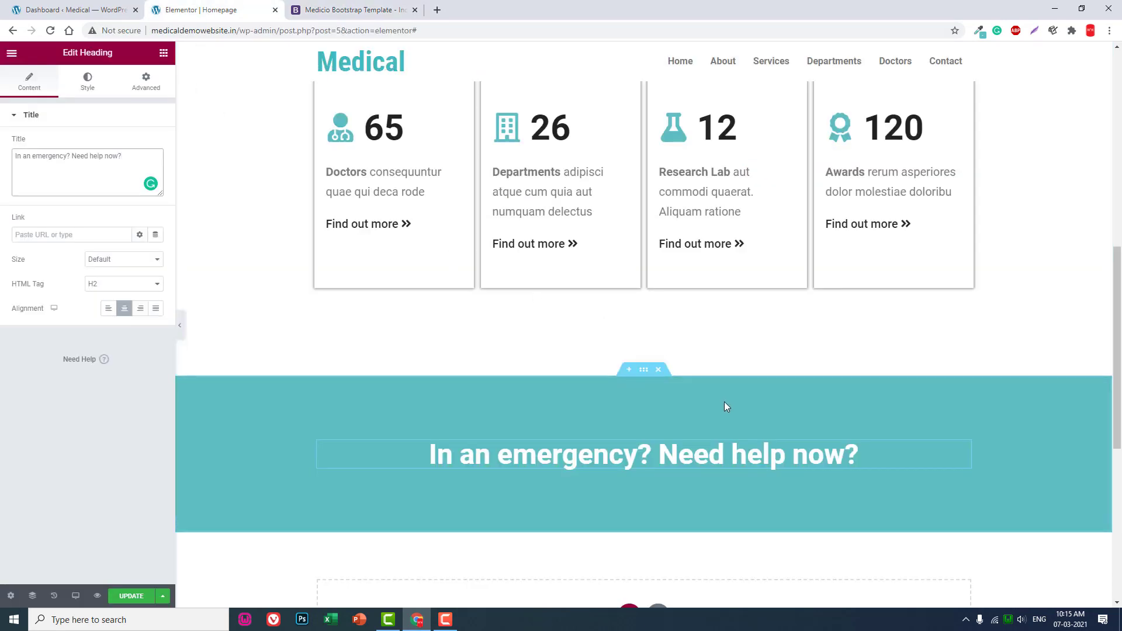
scroll(722, 400, up, 4)
scroll(720, 397, up, 3)
scroll(720, 396, down, 5)
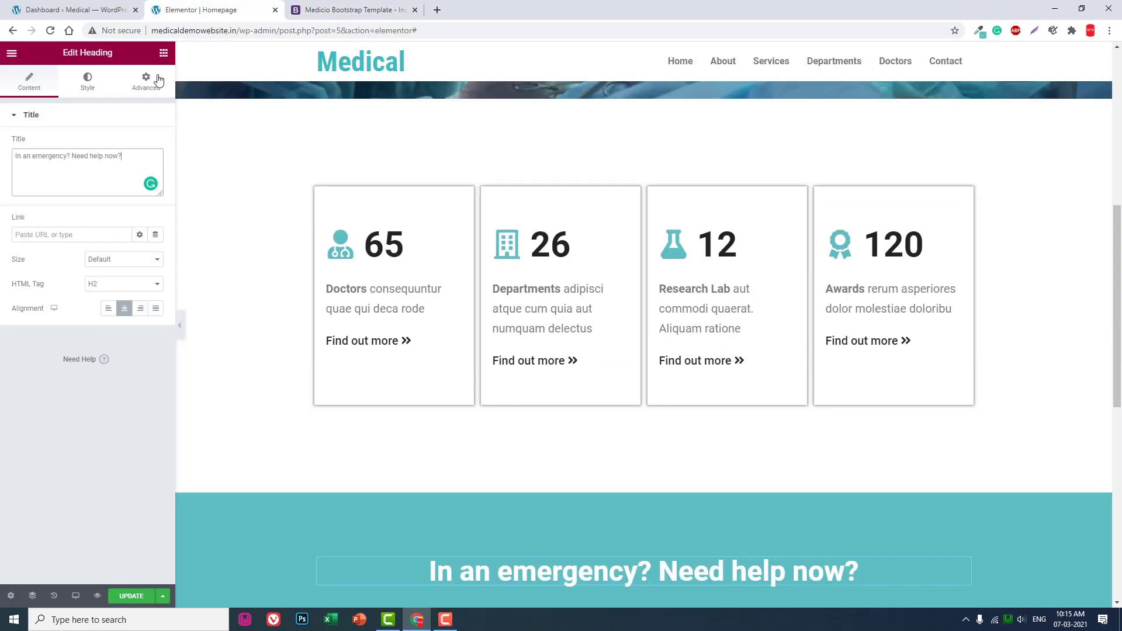
click(161, 56)
scroll(636, 365, down, 3)
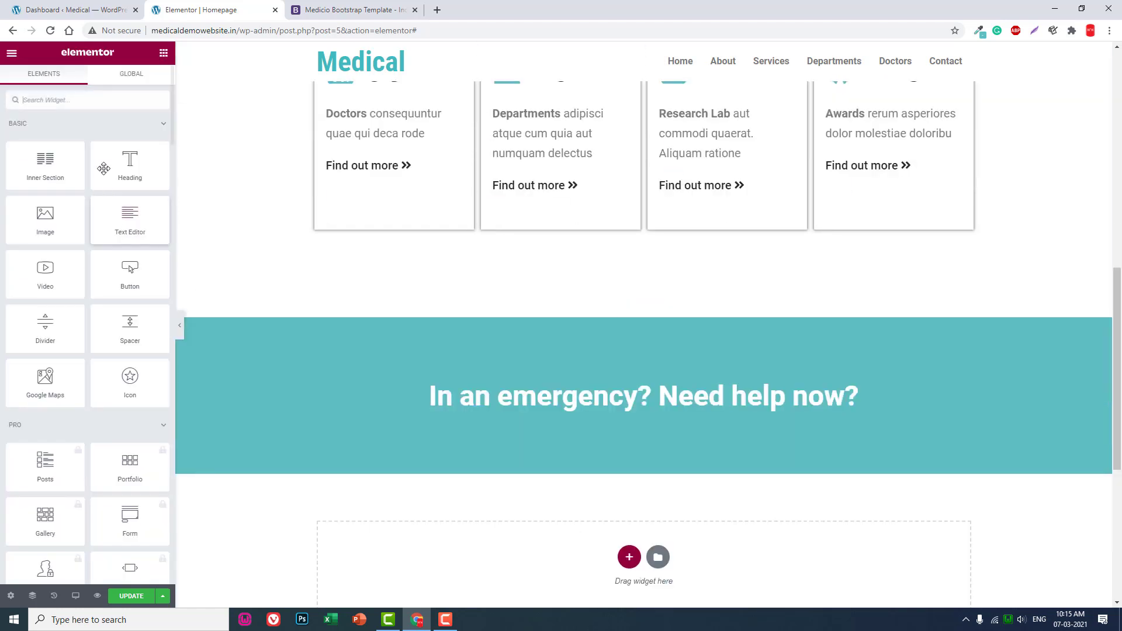
click(107, 100)
text(ico)
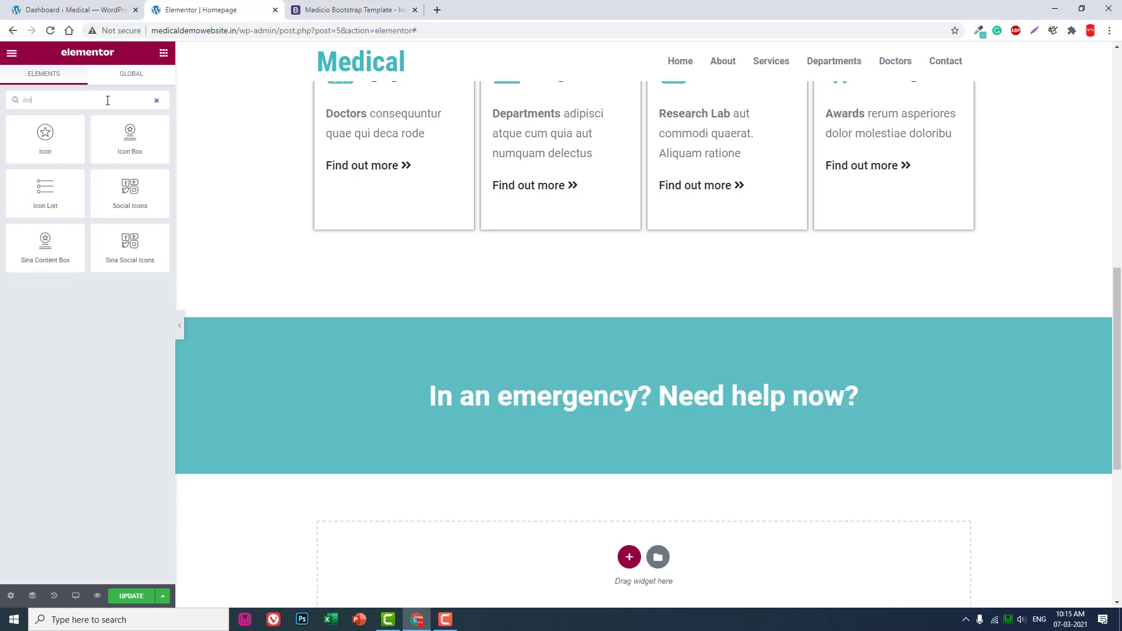
drag(41, 182, 759, 412)
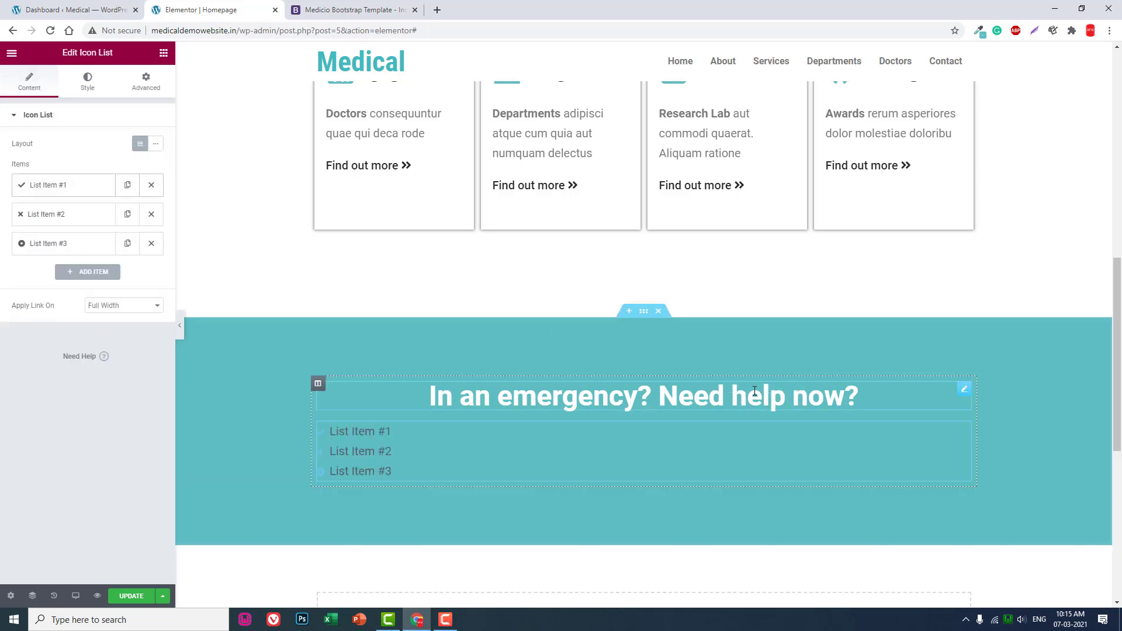
Try the inline layout for the icon list, restore the default layout and centre the list.
click(155, 145)
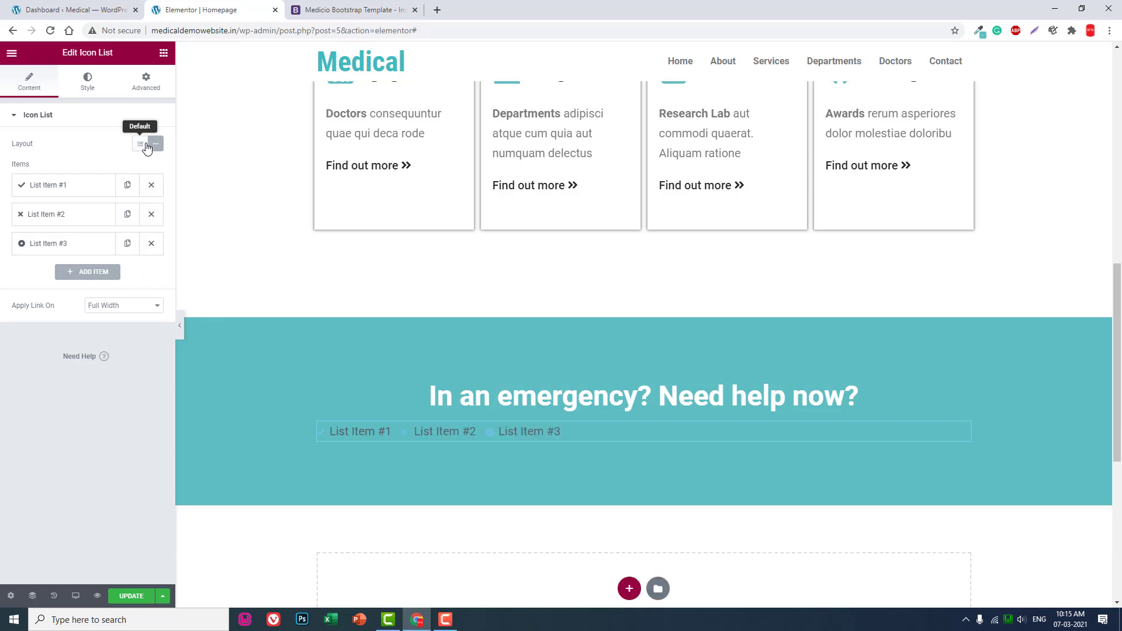
click(141, 144)
click(86, 94)
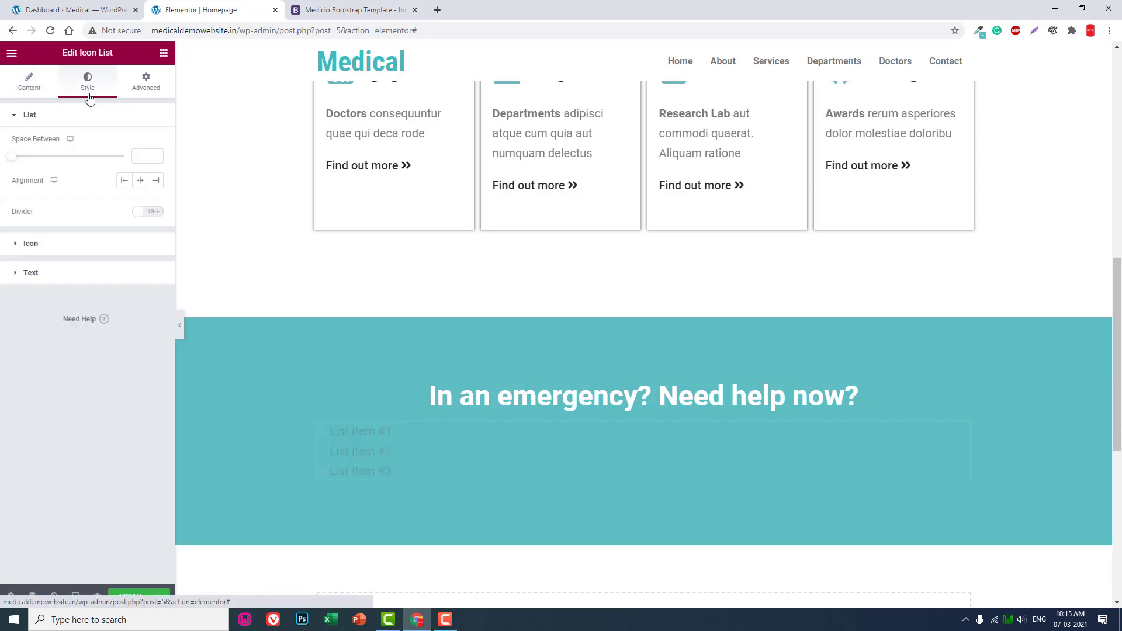
click(140, 184)
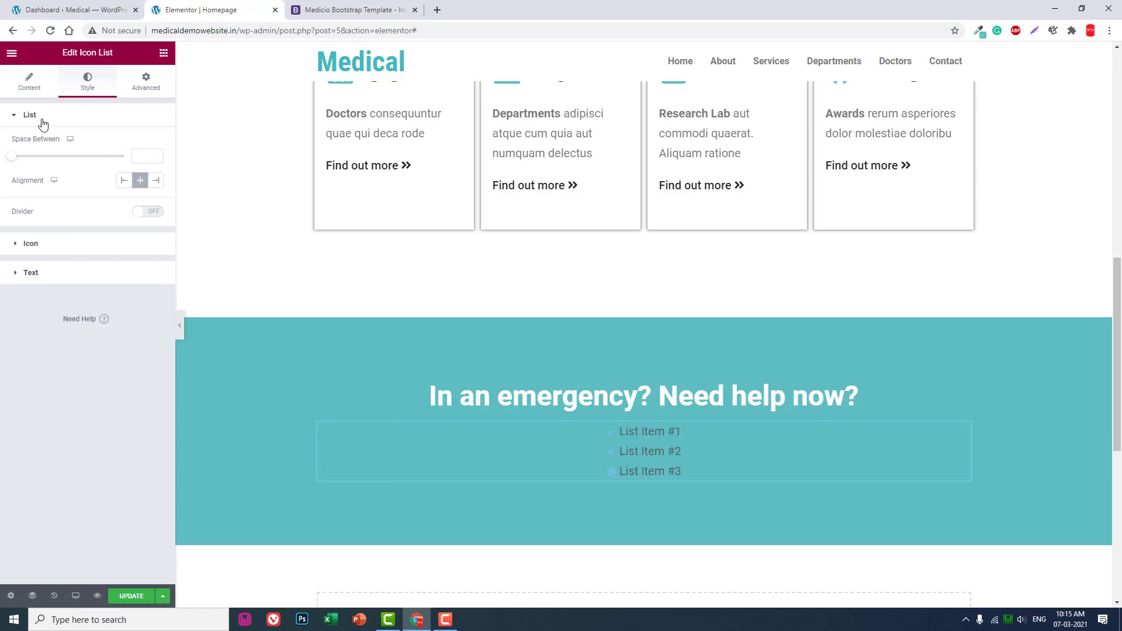
Delete the icon list's second and third items and open the remaining item's text for editing.
click(29, 81)
click(153, 215)
click(153, 215)
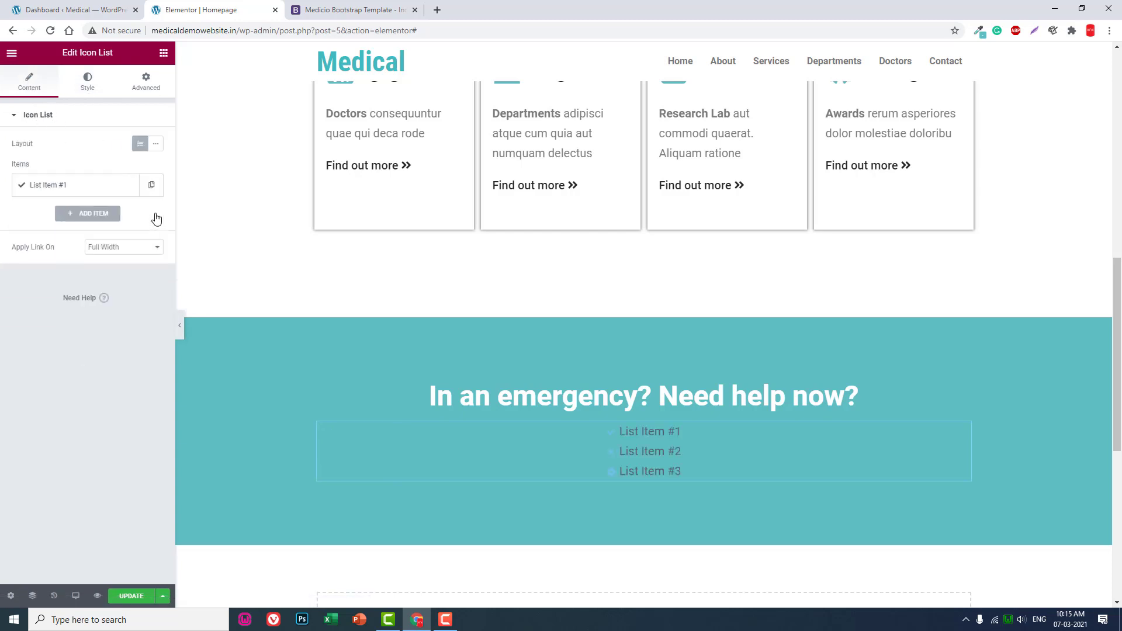
click(80, 185)
double_click(55, 226)
drag(28, 233, 2, 238)
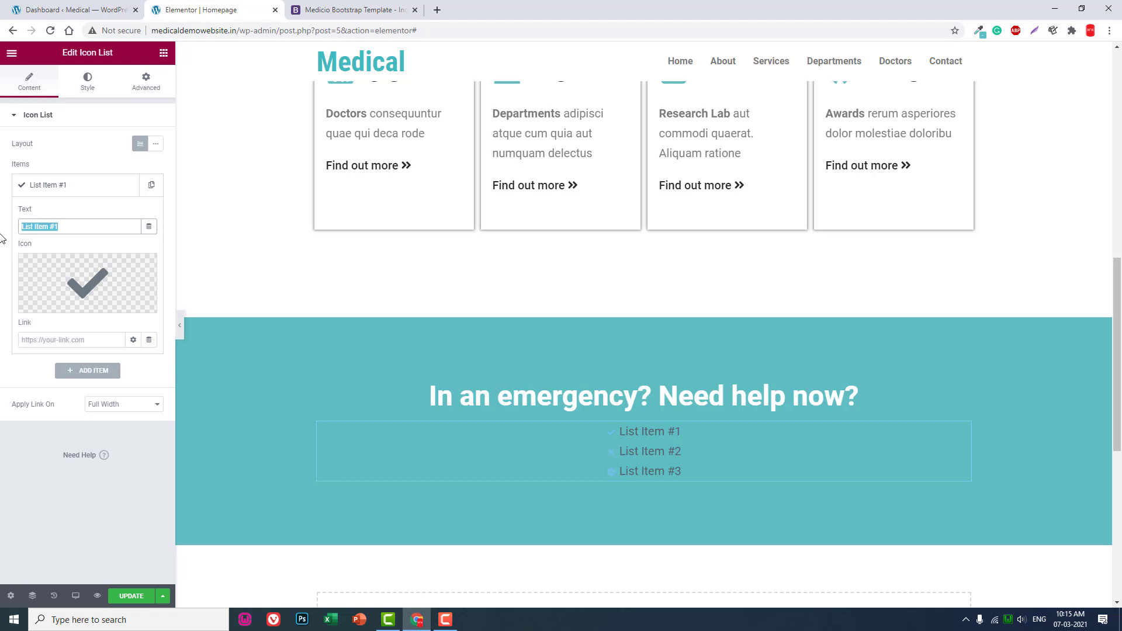
text(smar)
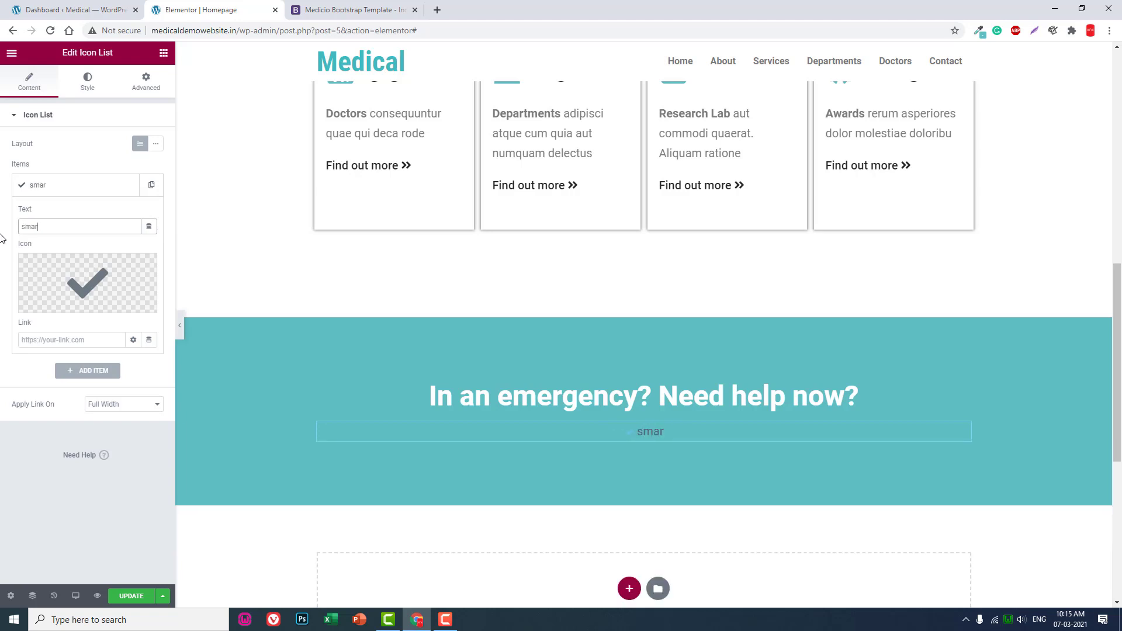
key(BackSpace)
key(BackSpace)
key(BackSpace)
key(BackSpace)
Set the remaining list item's text to "CALL AN AMBULANCE : " followed by the ambulance phone number.
text(CALL AN AMBULANCE)
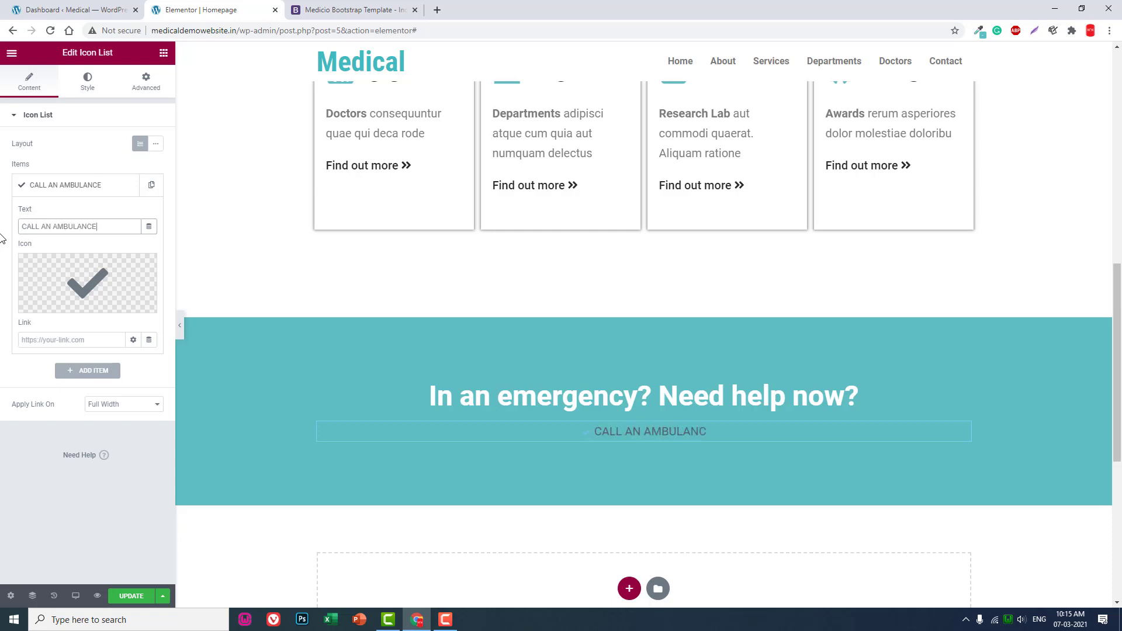
text( : +9)
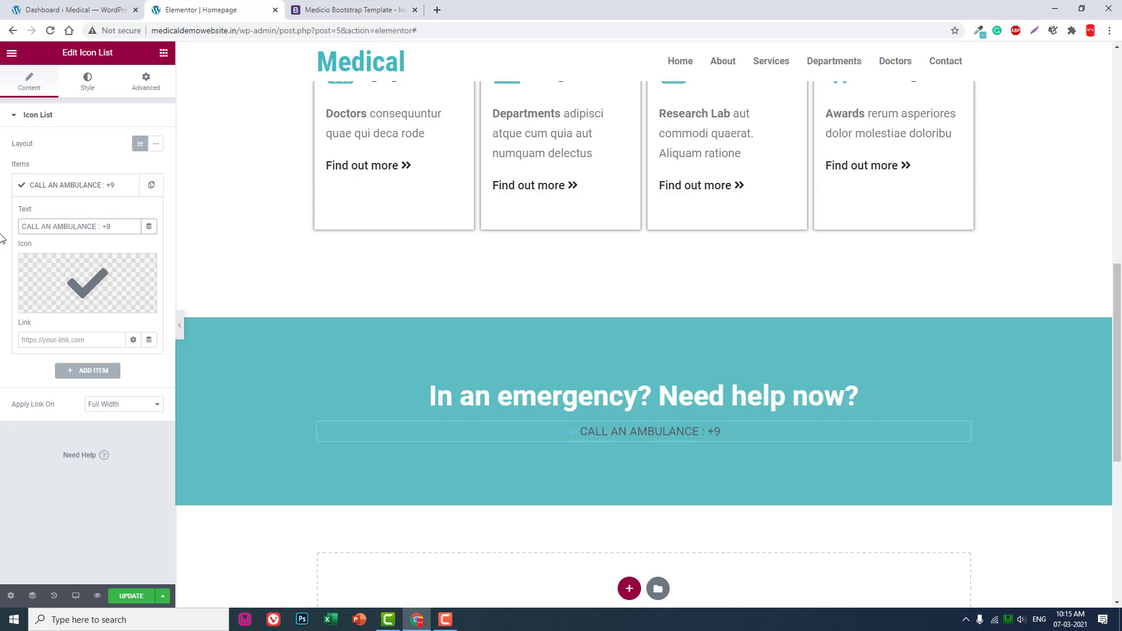
key(BackSpace)
key(BackSpace)
text(1800)
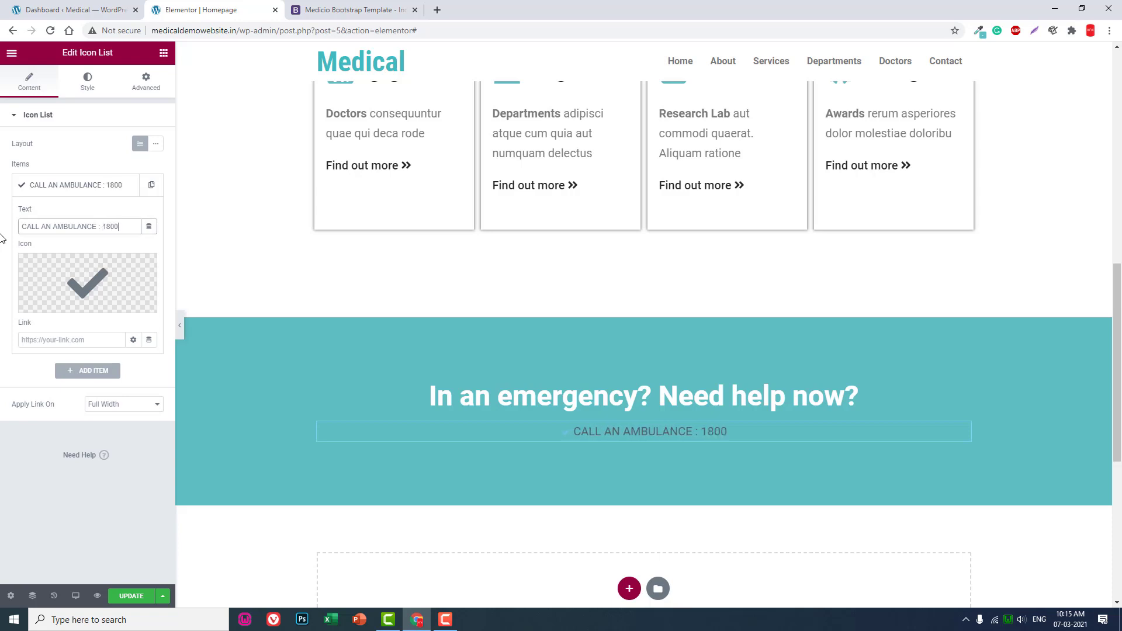
text(-18)
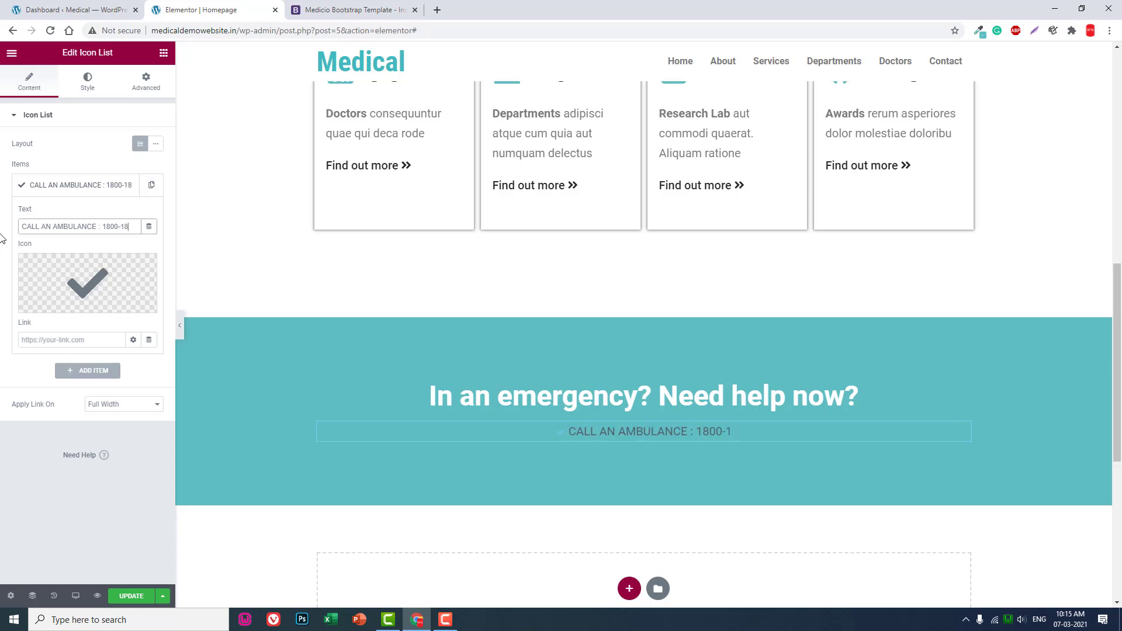
text(00-1800)
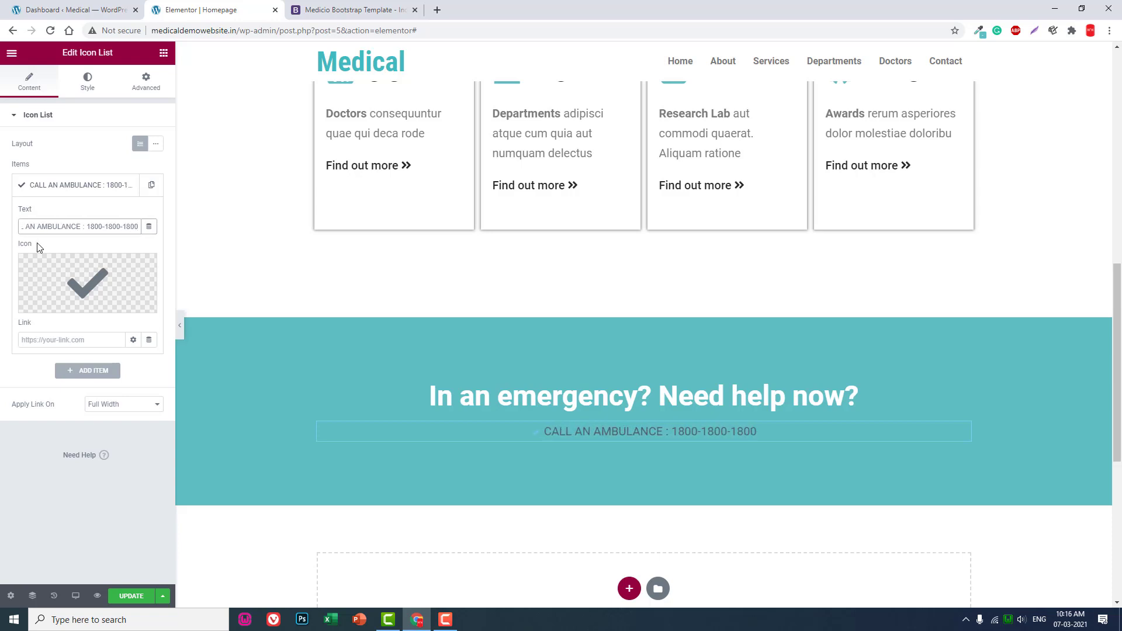
Search the icon library for "MOBI" and replace the list item's check mark with the outlined mobile phone icon.
click(53, 303)
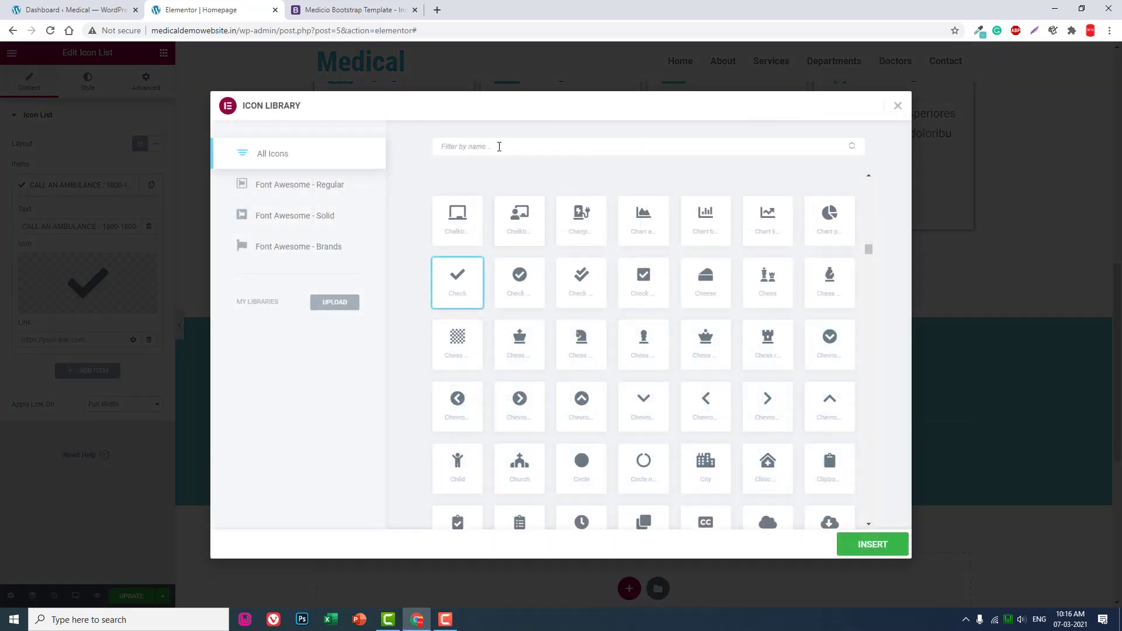
text(MOBI)
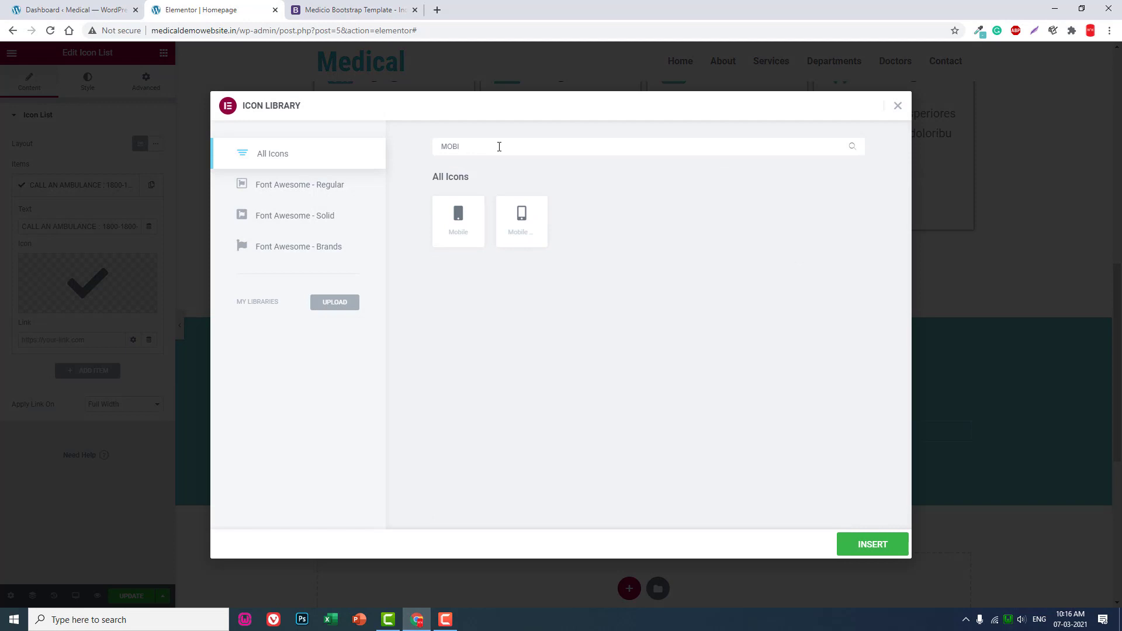
click(534, 231)
click(869, 544)
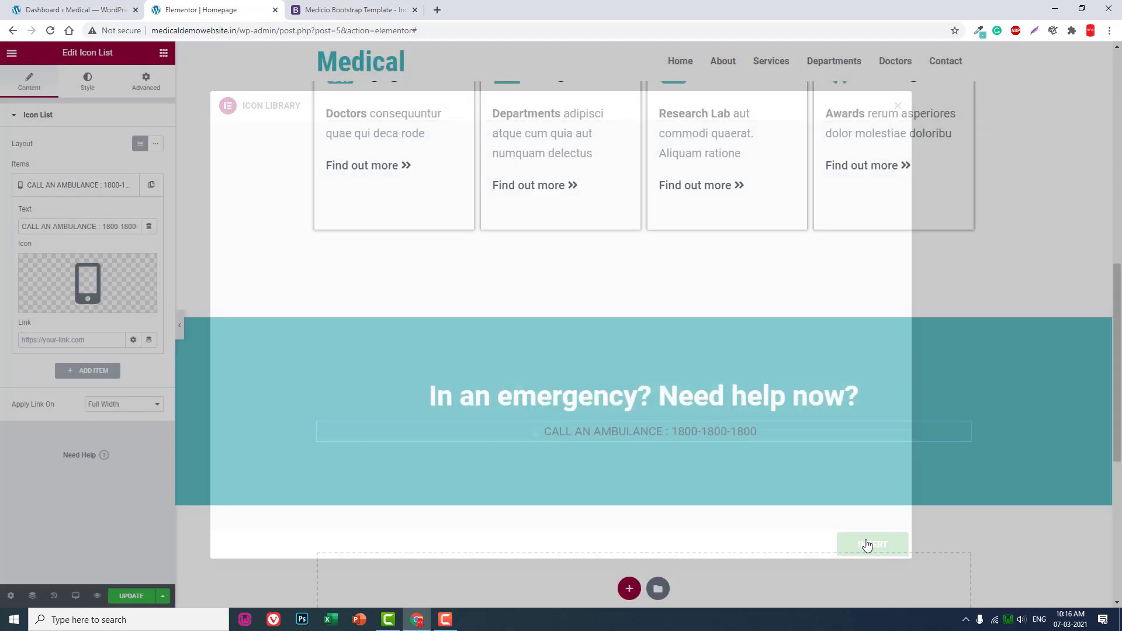
Set the icon colour of the ambulance contact line to white.
click(87, 83)
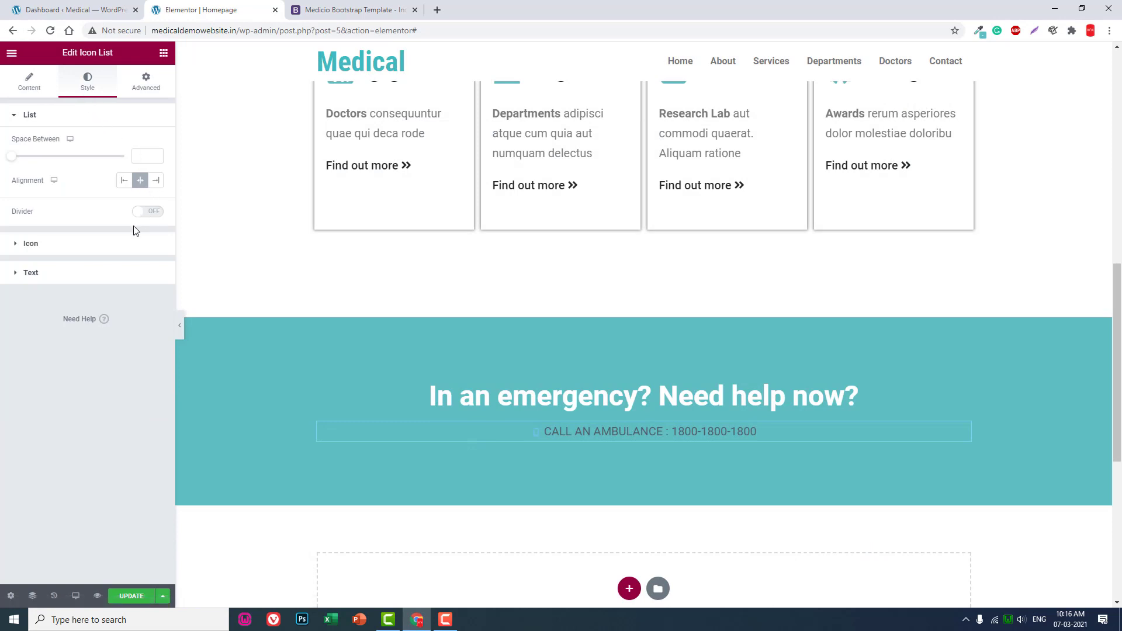
click(105, 243)
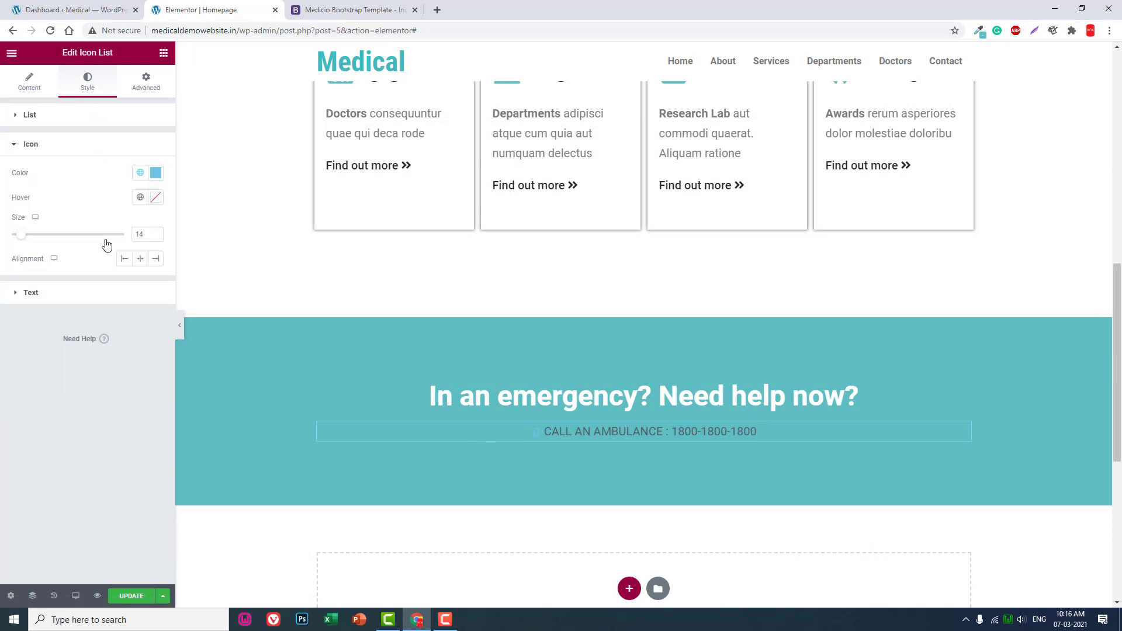
click(155, 172)
click(23, 217)
click(104, 470)
Set the text colour of the ambulance contact line to white.
click(109, 297)
click(156, 201)
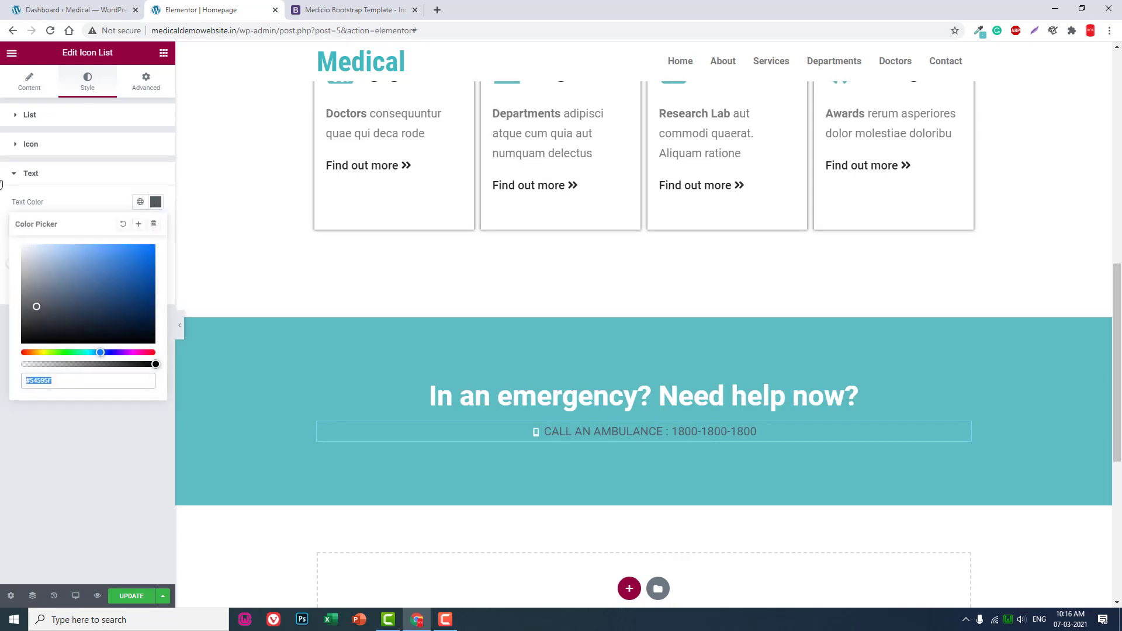
click(22, 246)
click(69, 454)
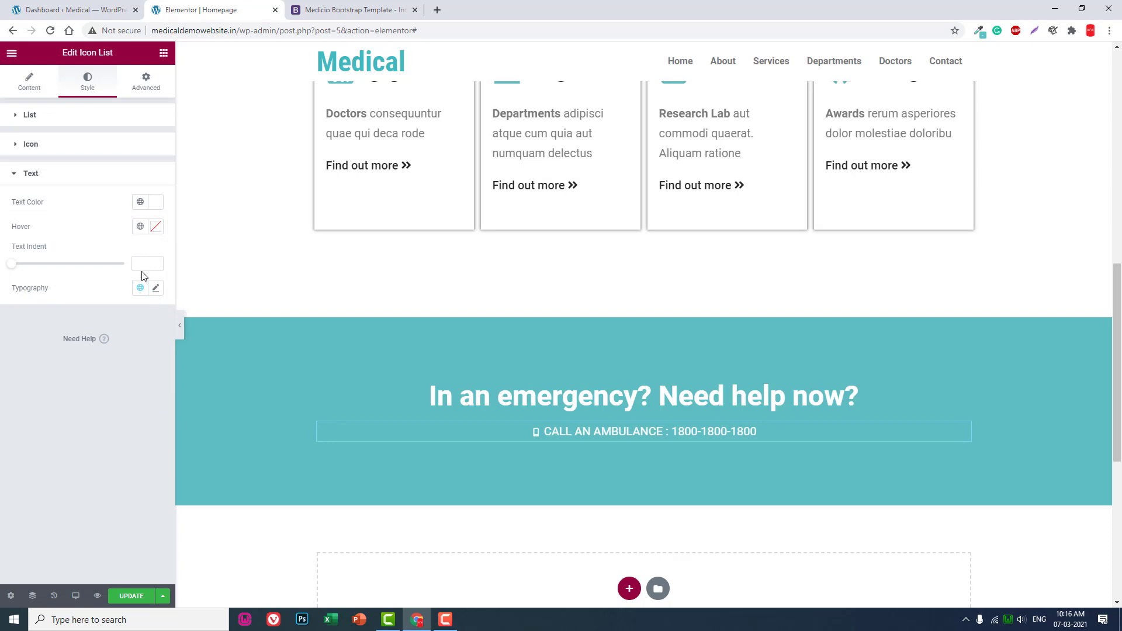
Set the ambulance line's text size to 30 px.
click(156, 287)
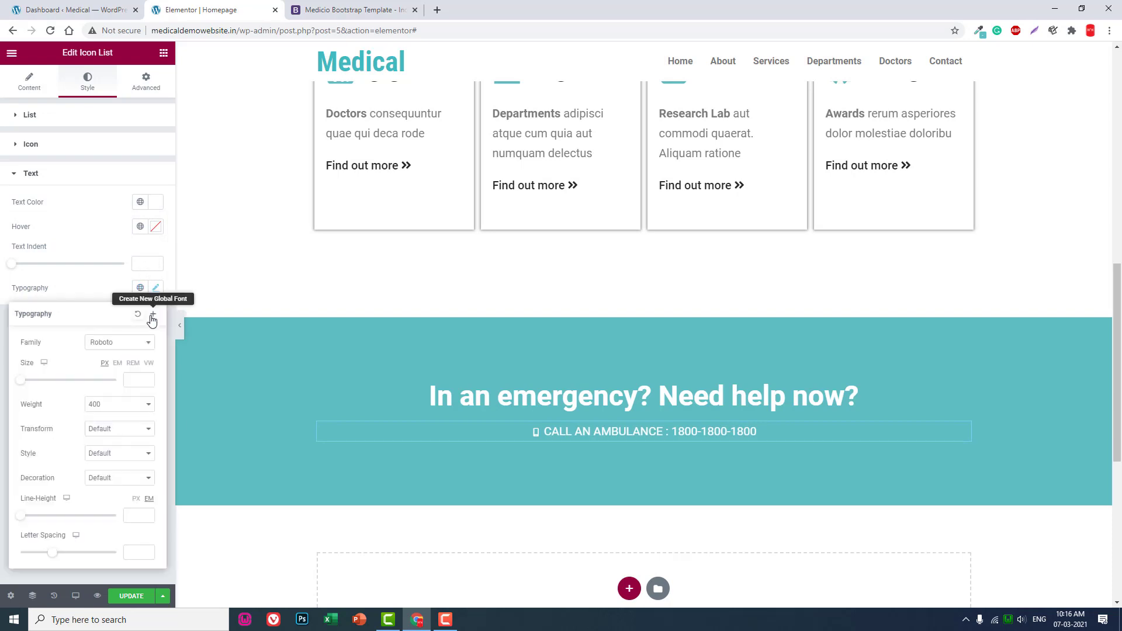
click(132, 381)
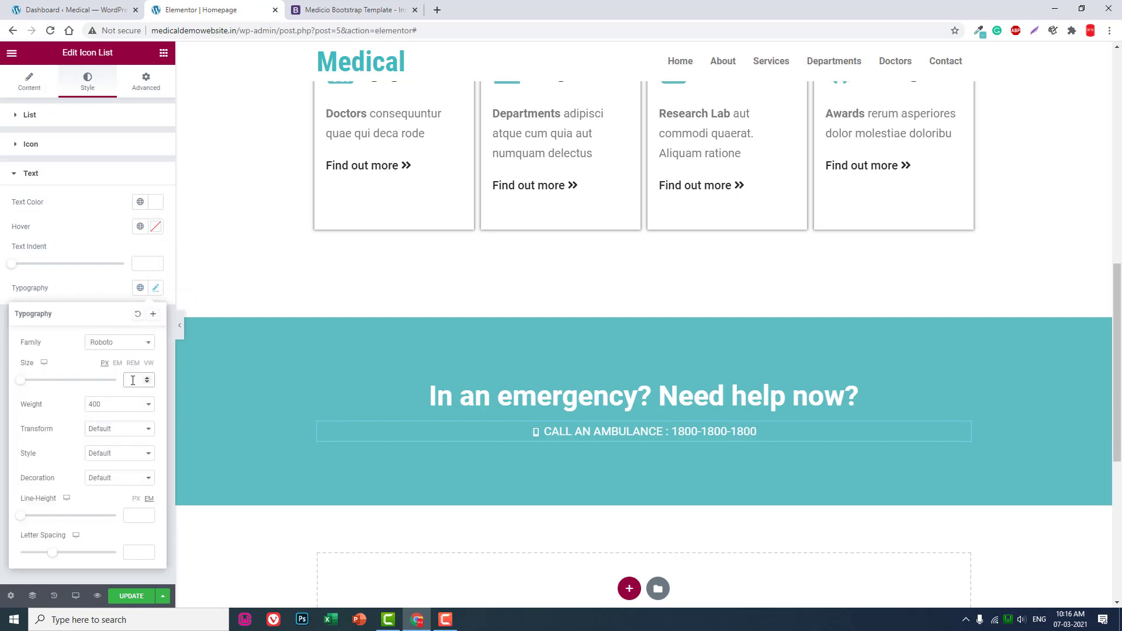
text(30)
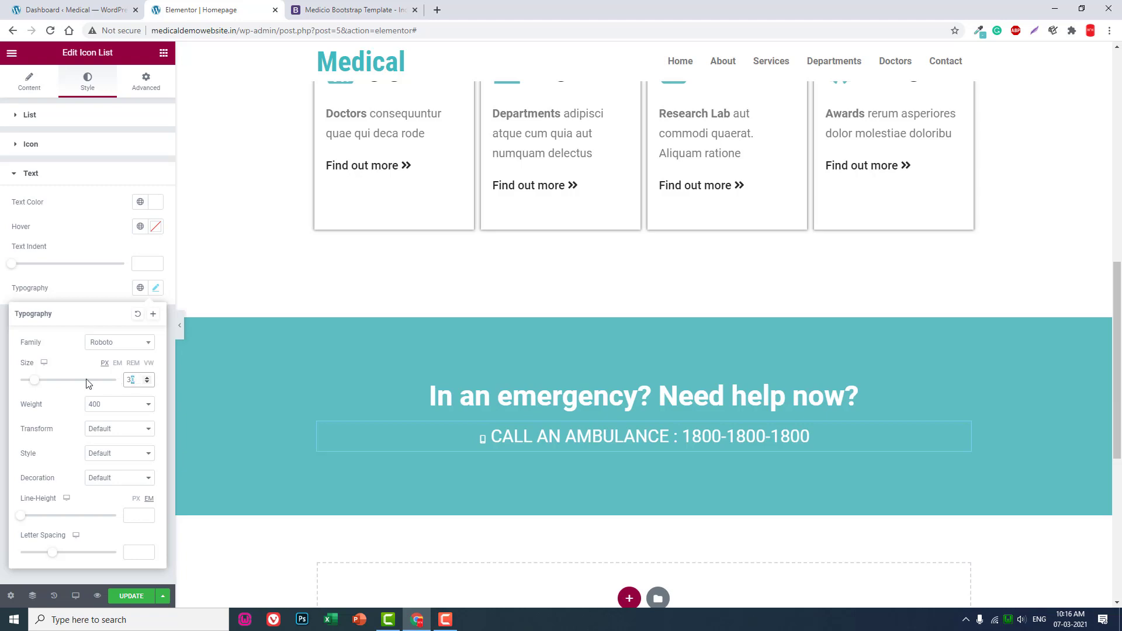
click(2, 376)
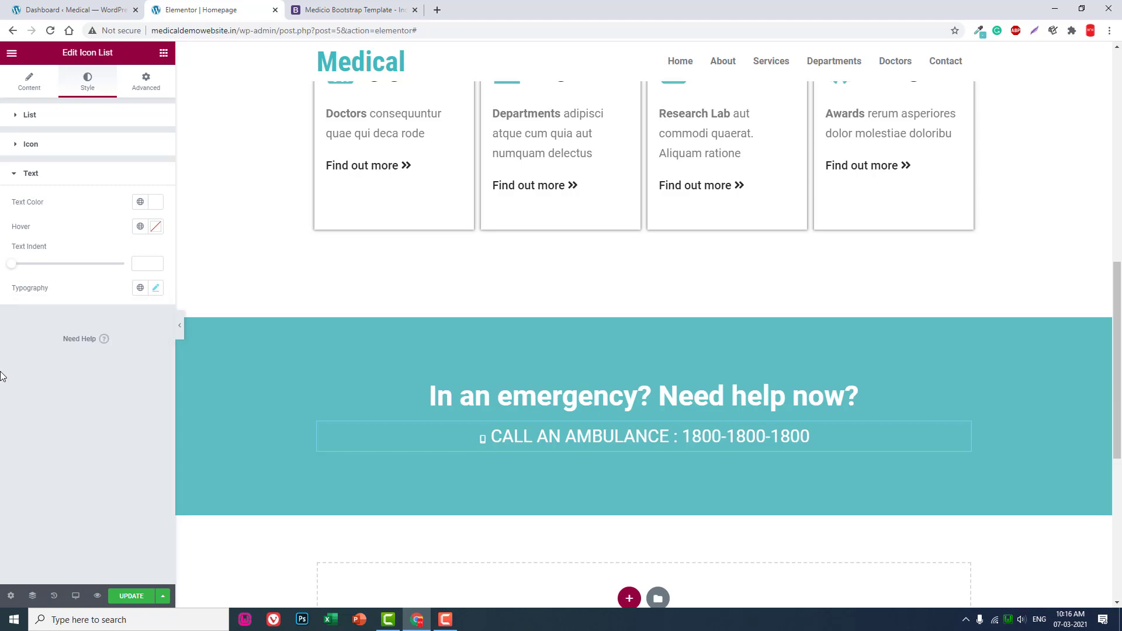
click(155, 288)
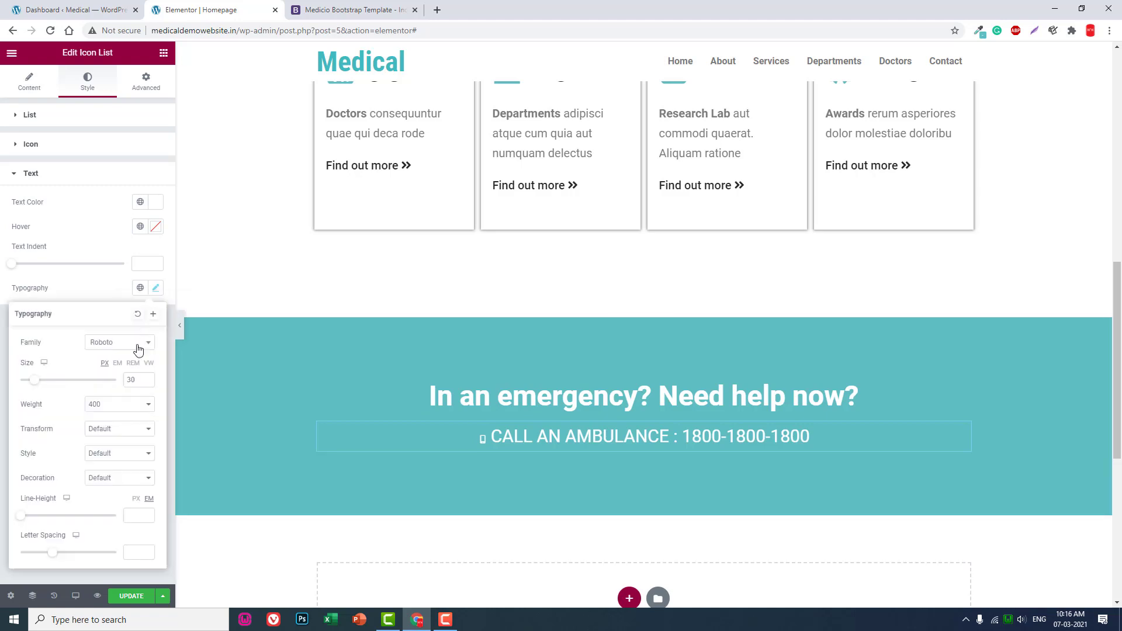
click(1, 409)
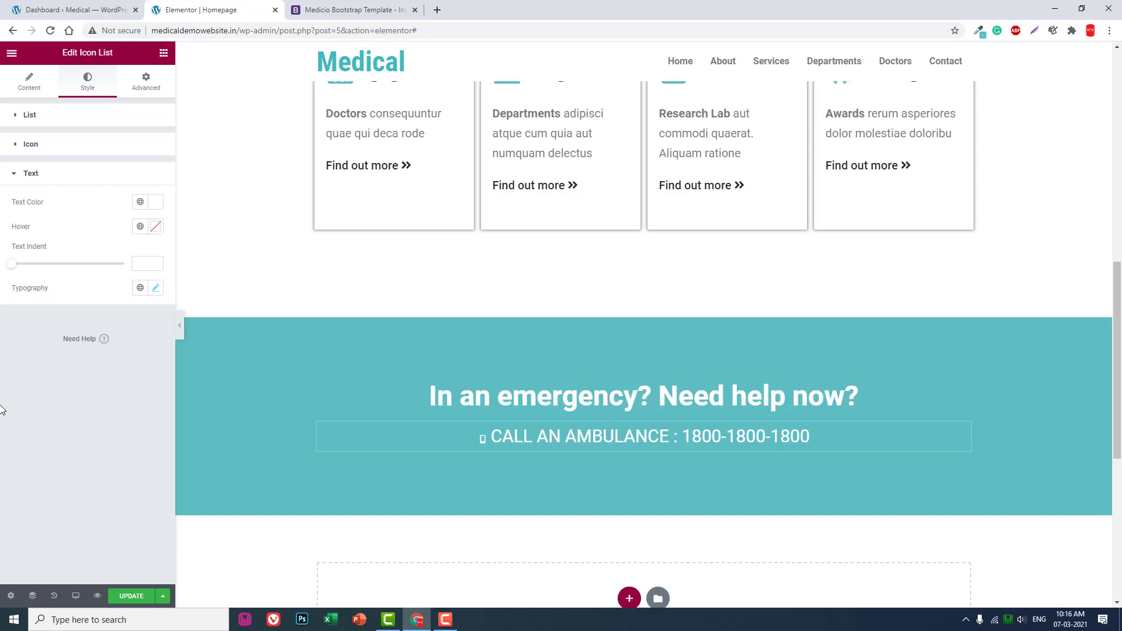
Enlarge the ambulance line's text to a font size of 60 px.
click(155, 288)
click(138, 377)
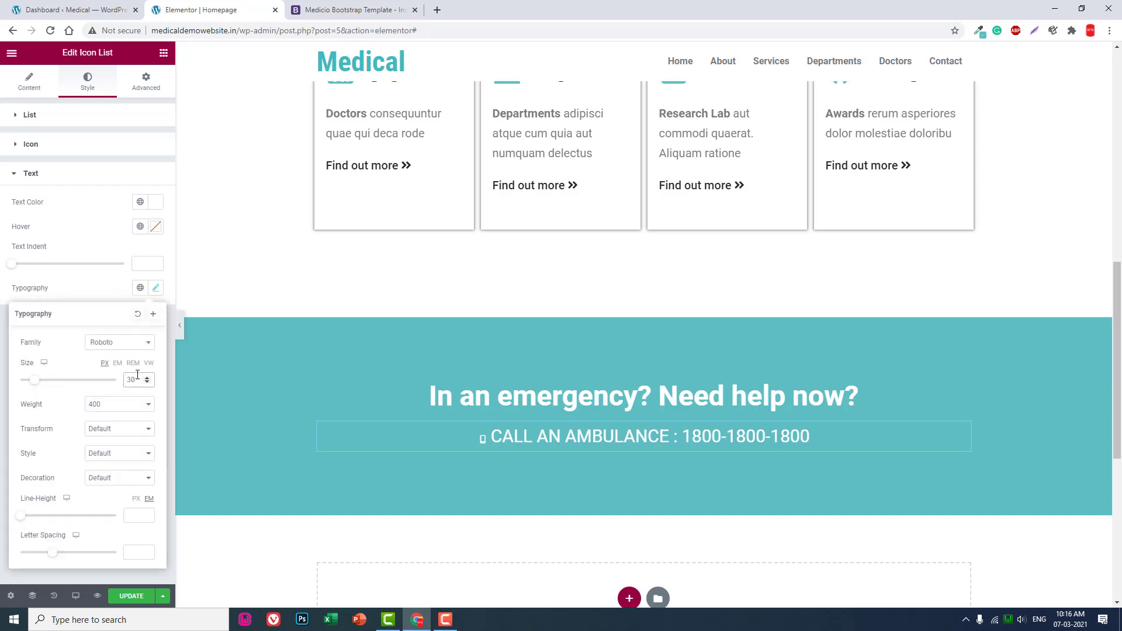
key(BackSpace)
key(BackSpace)
text(60)
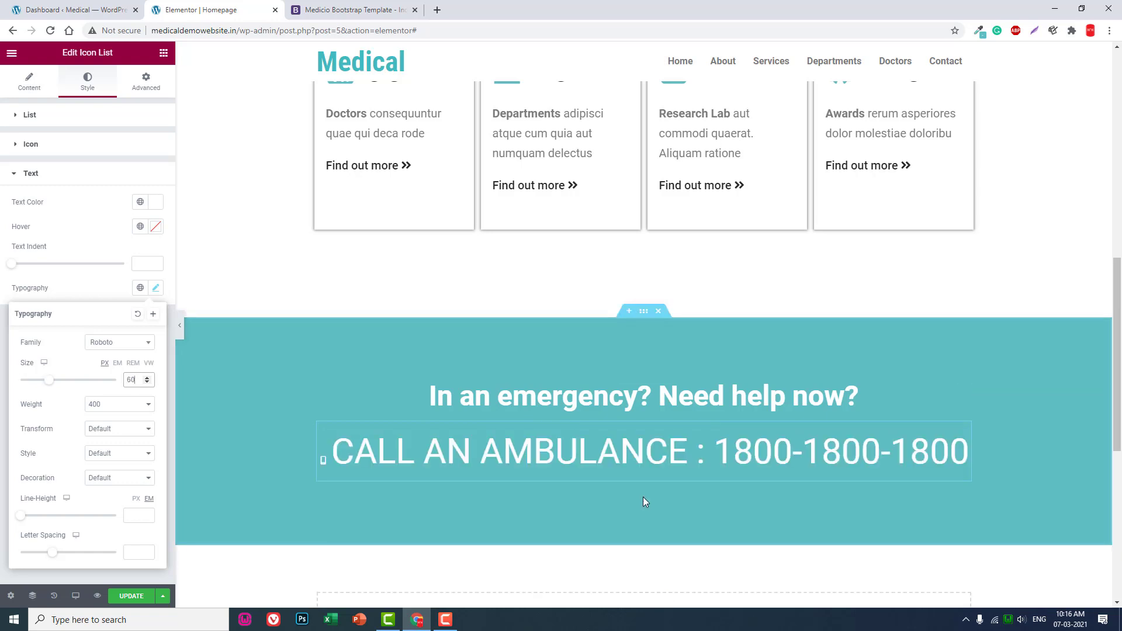
Set the mobile phone icon's size to 50 and check the banner at full page width.
click(67, 146)
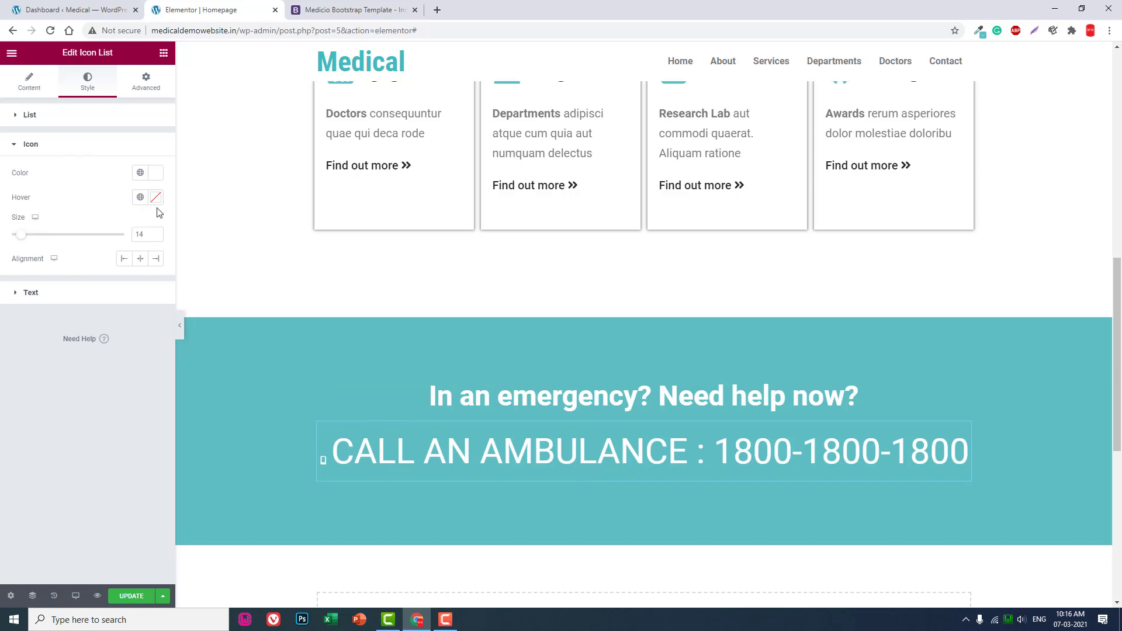
double_click(147, 234)
text(50)
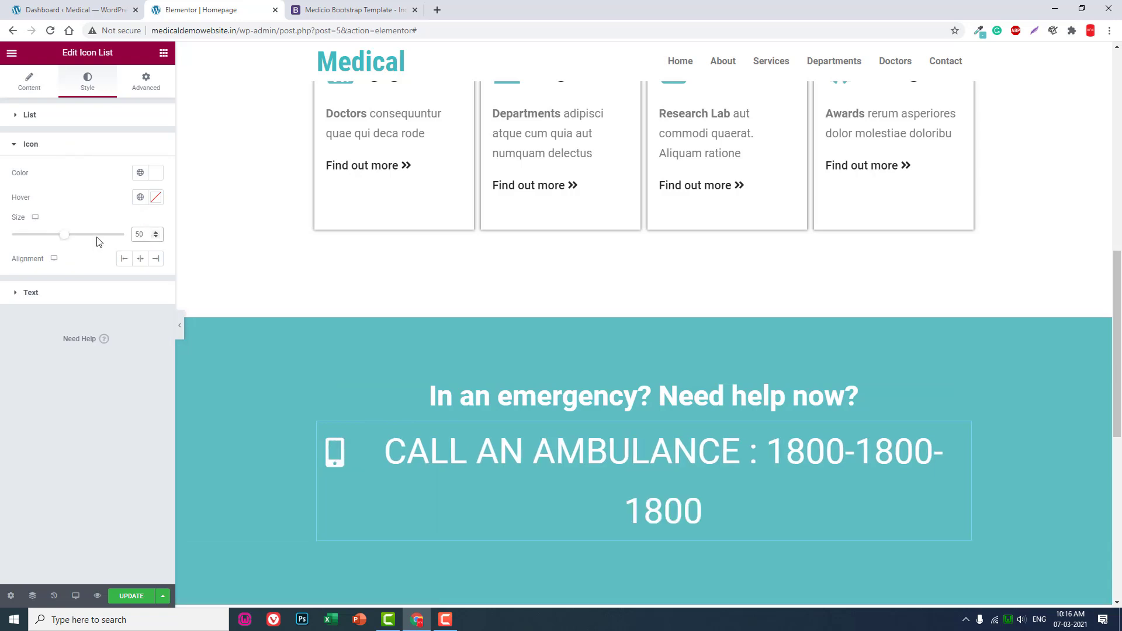
click(179, 326)
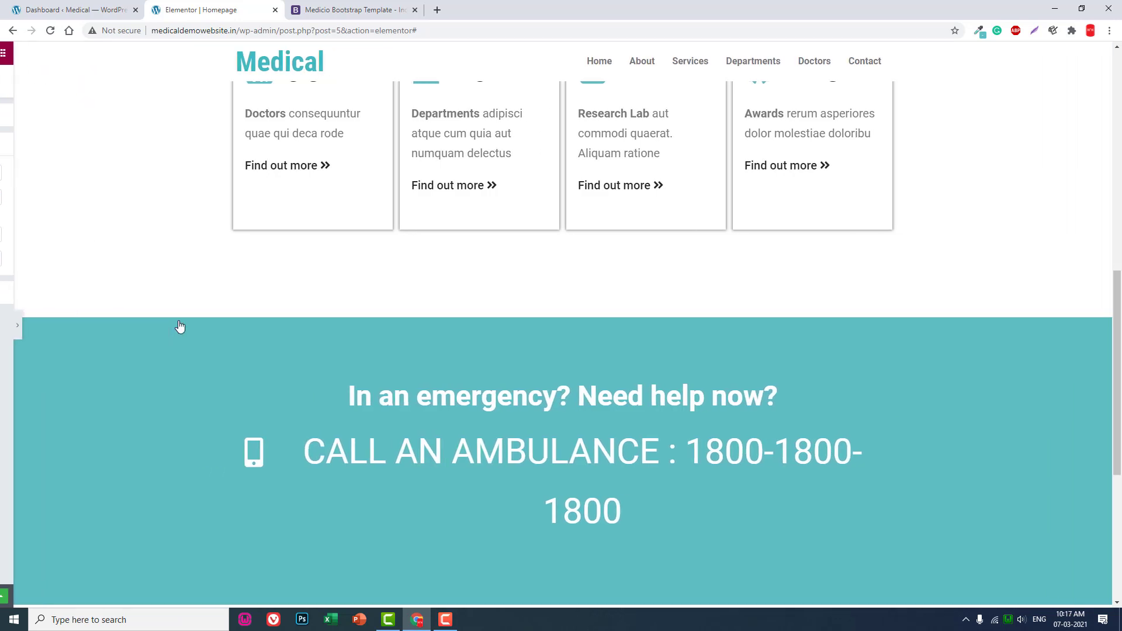
click(4, 327)
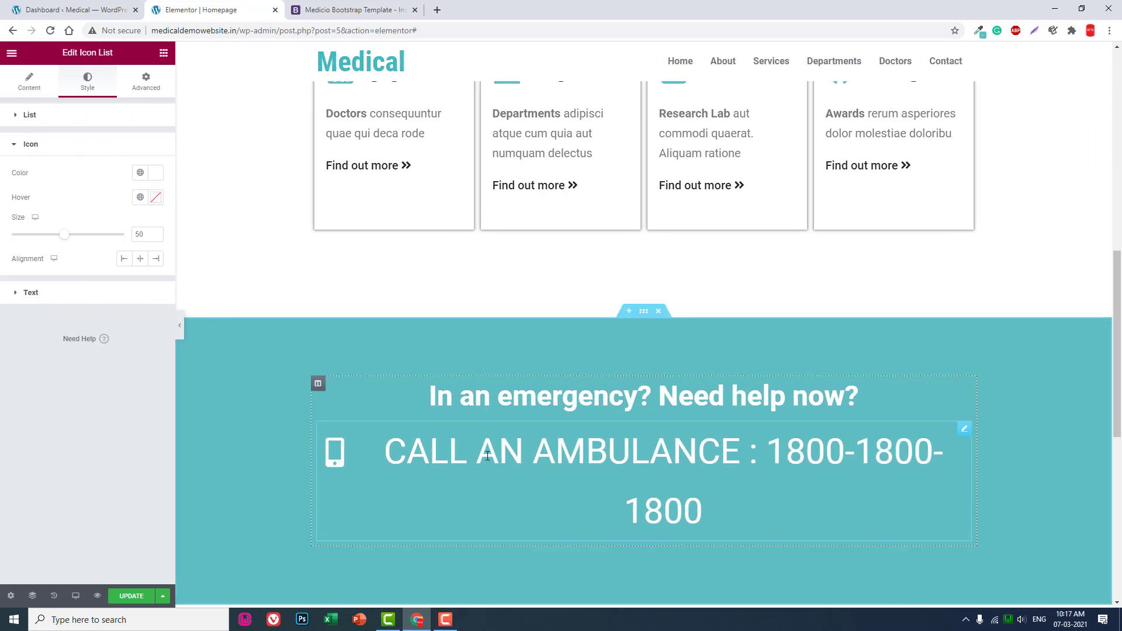
Reduce the ambulance text's letter spacing to -1.6 and preview the banner at full page width.
click(106, 289)
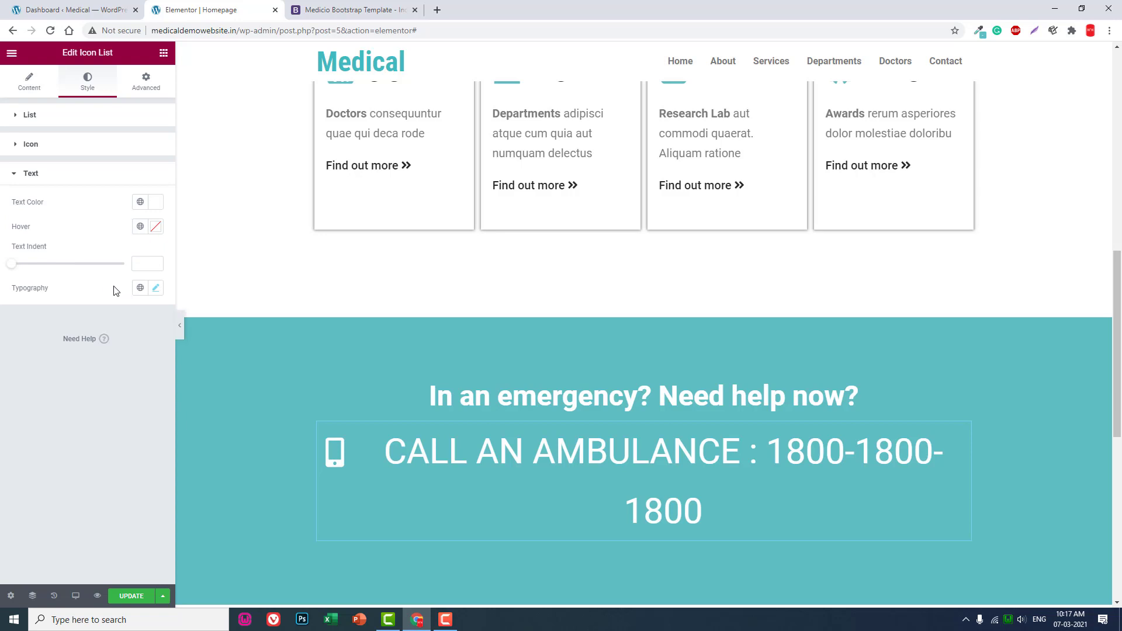
click(156, 288)
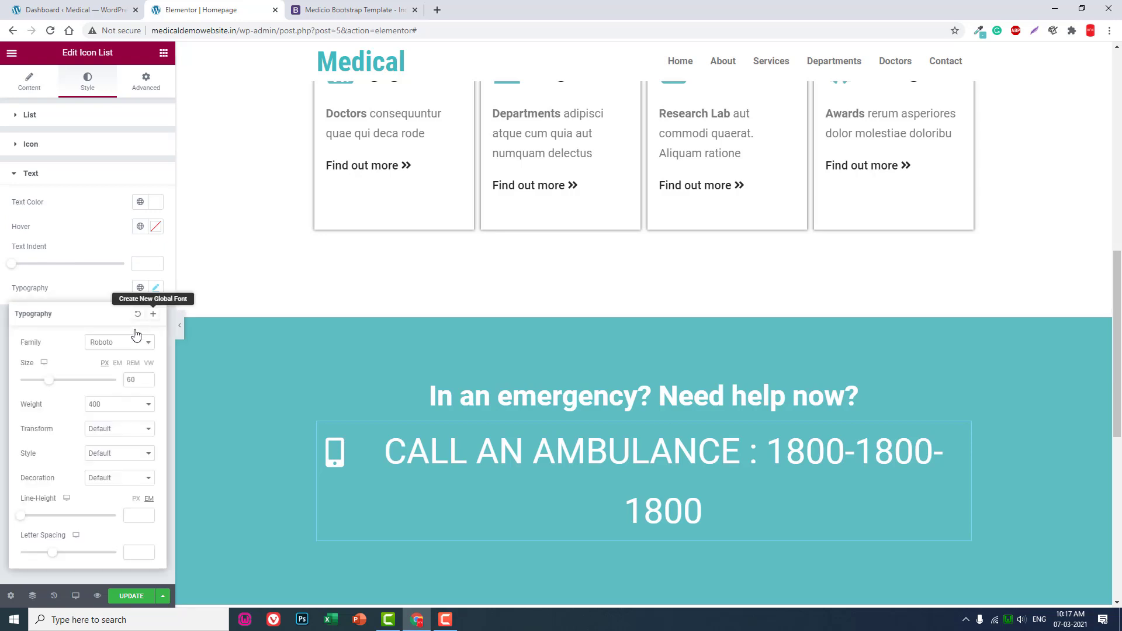
drag(49, 553, 42, 557)
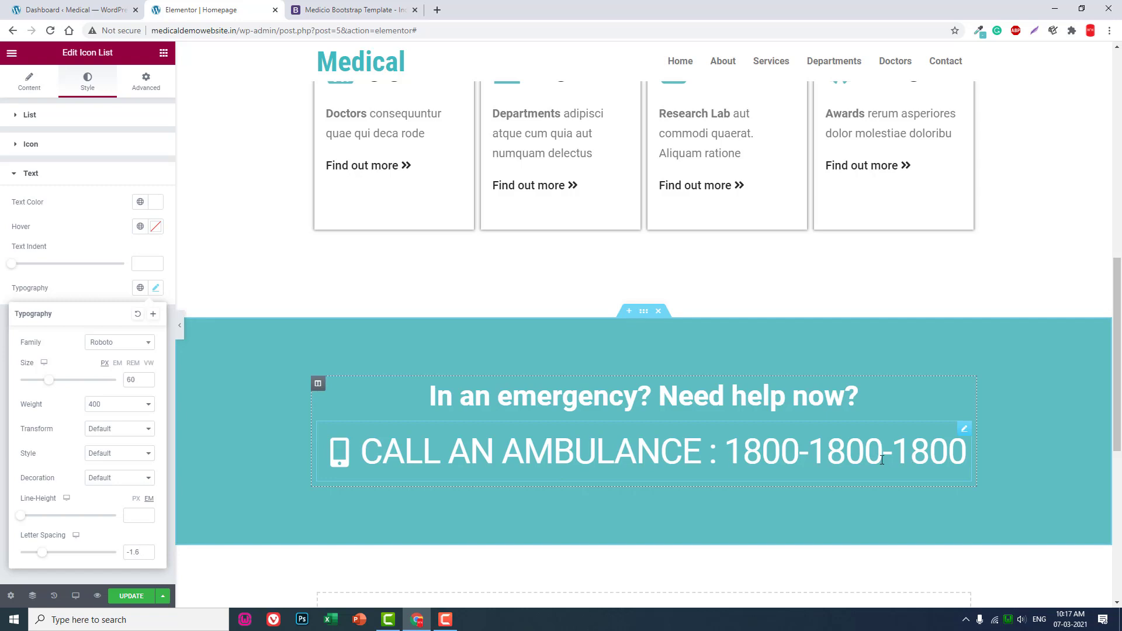
click(108, 287)
click(180, 325)
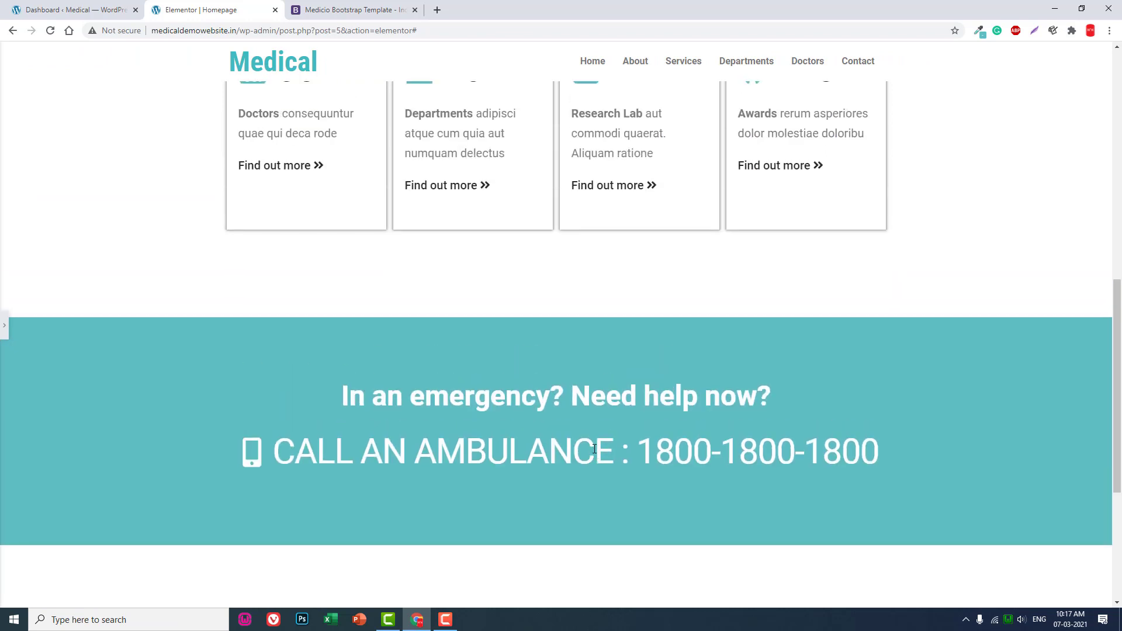
scroll(337, 415, down, 1)
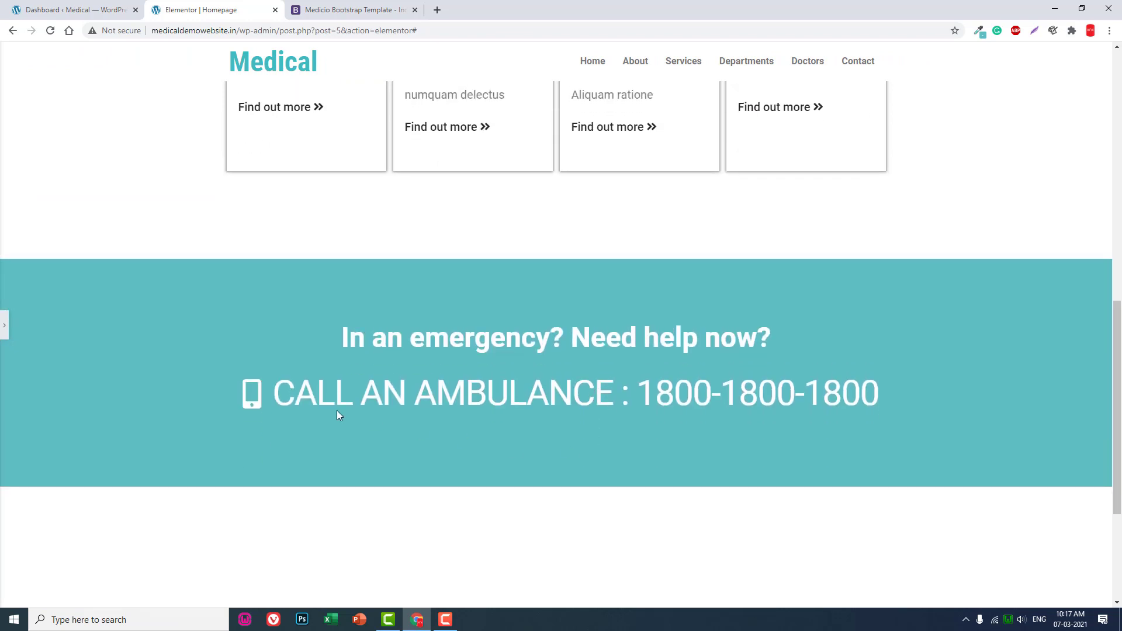
click(3, 325)
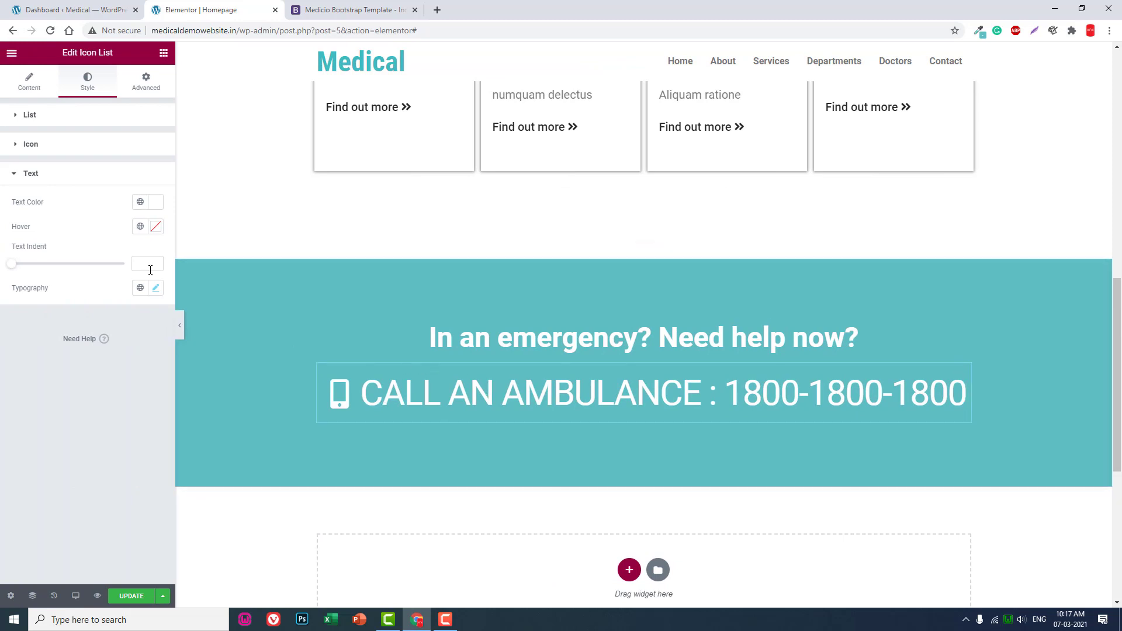
Set the ambulance text's font weight to 600.
click(156, 288)
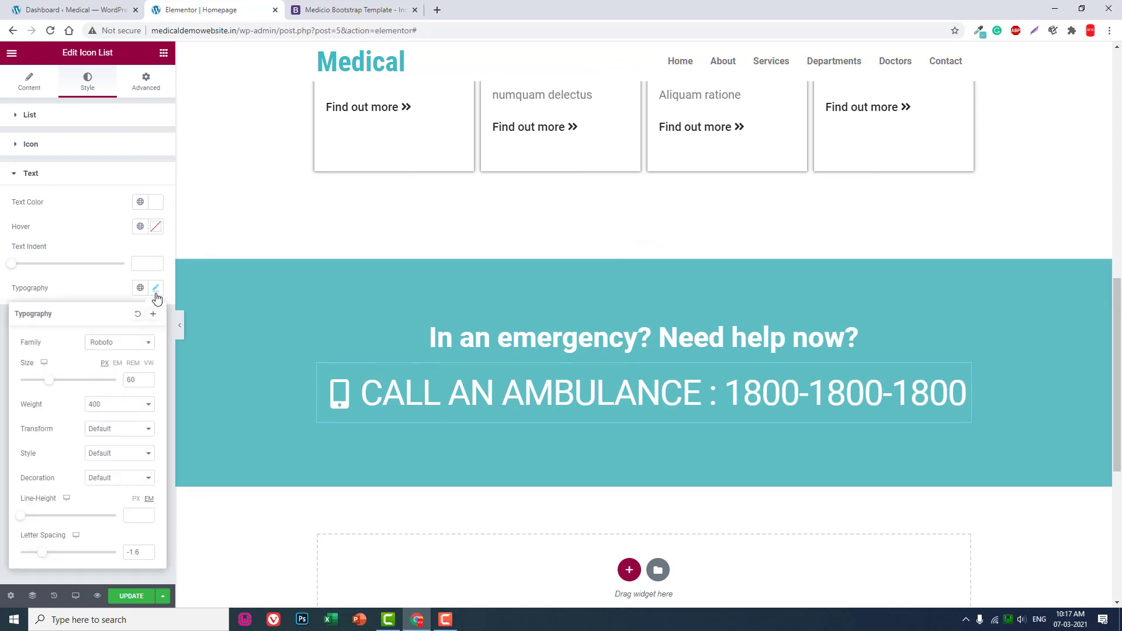
click(114, 405)
click(113, 461)
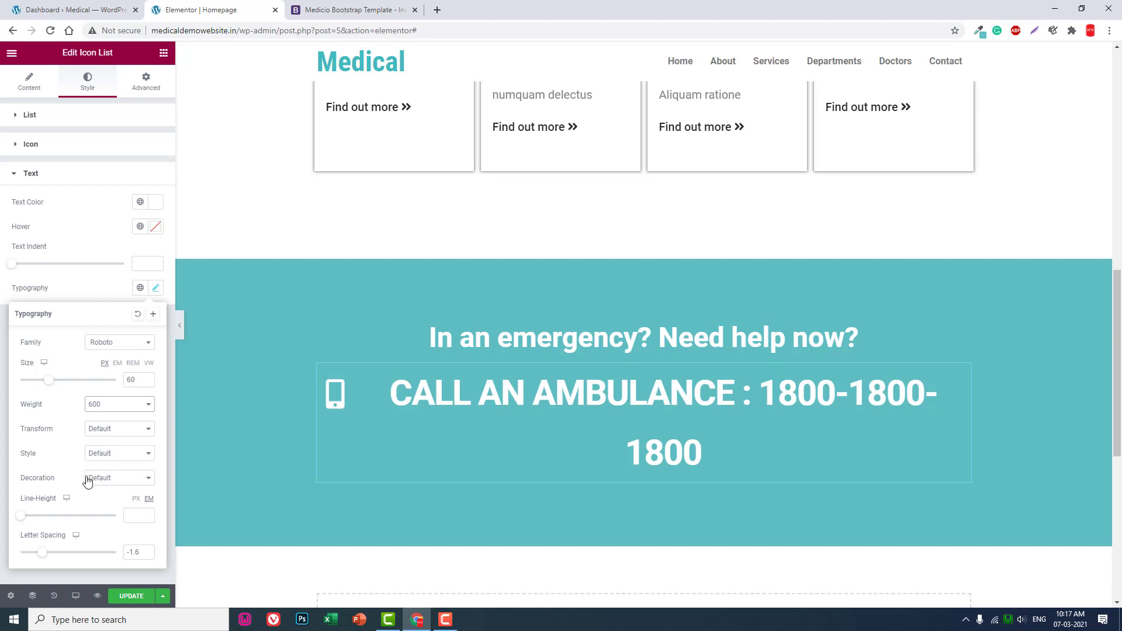
click(82, 287)
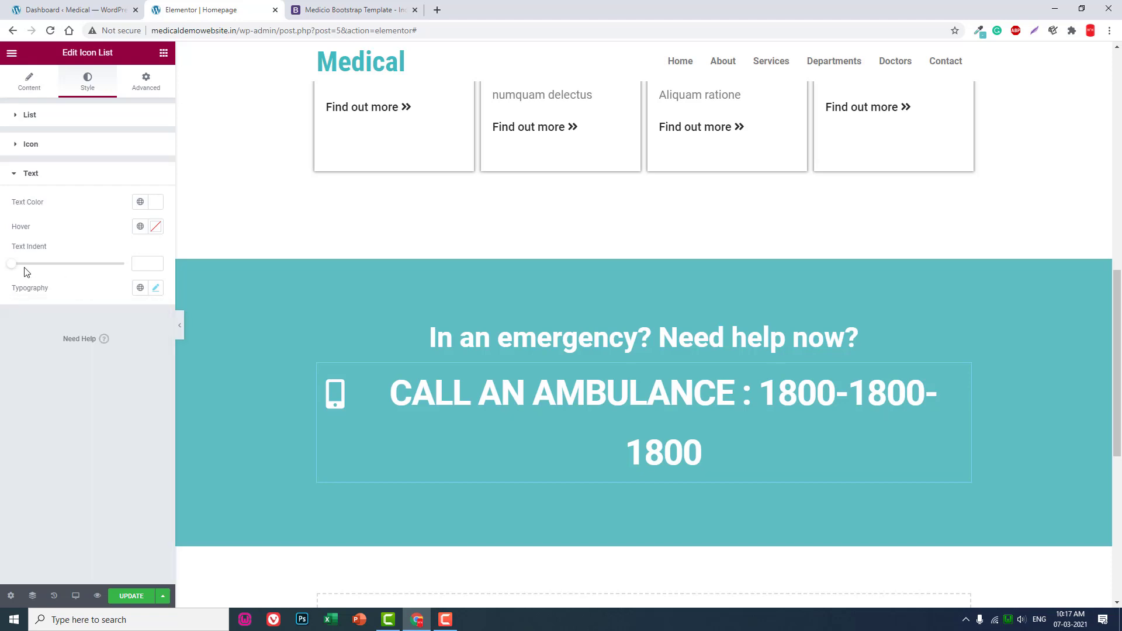
Set the ambulance line's text indent to 0 and check the banner at full page width.
mouse_move(11, 267)
mouse_down()
mouse_move(20, 270)
mouse_move(7, 272)
mouse_up()
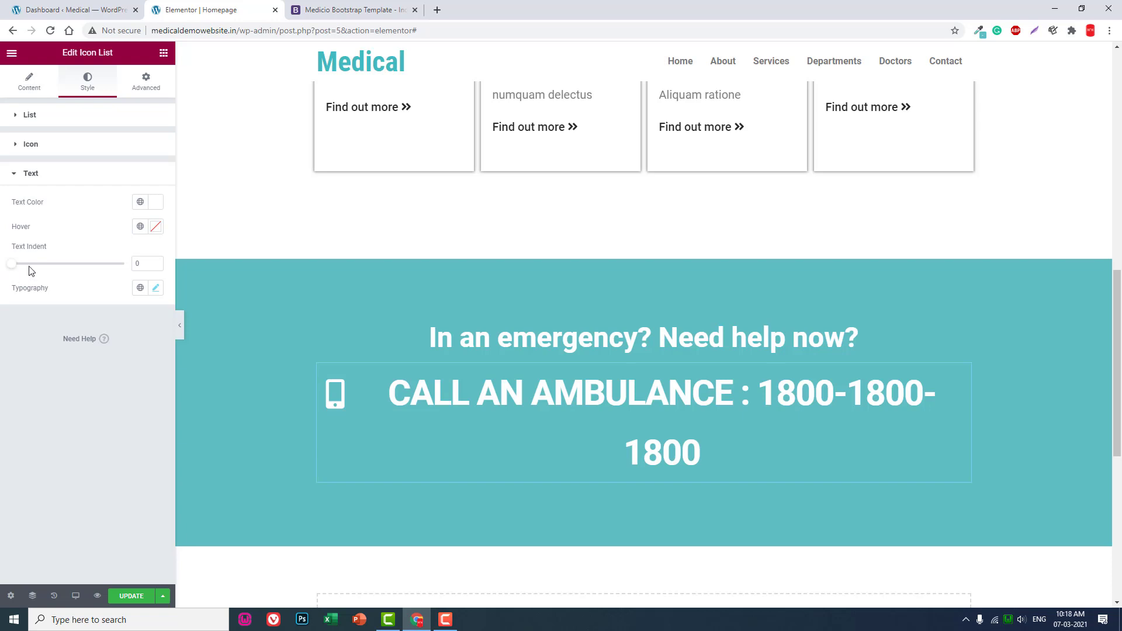
click(180, 325)
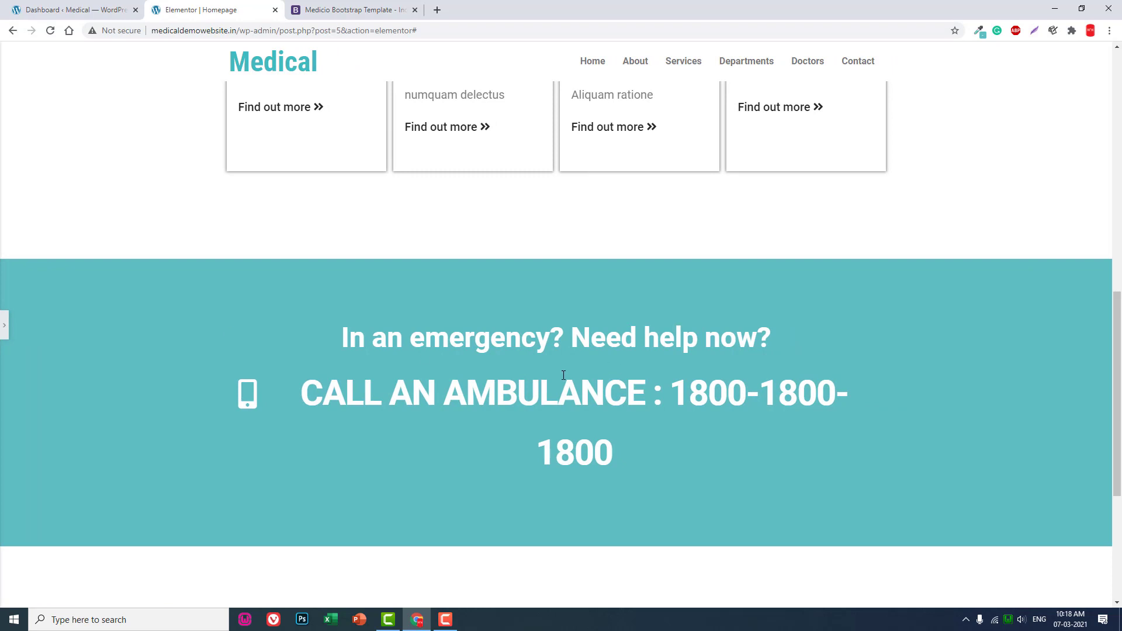
click(4, 325)
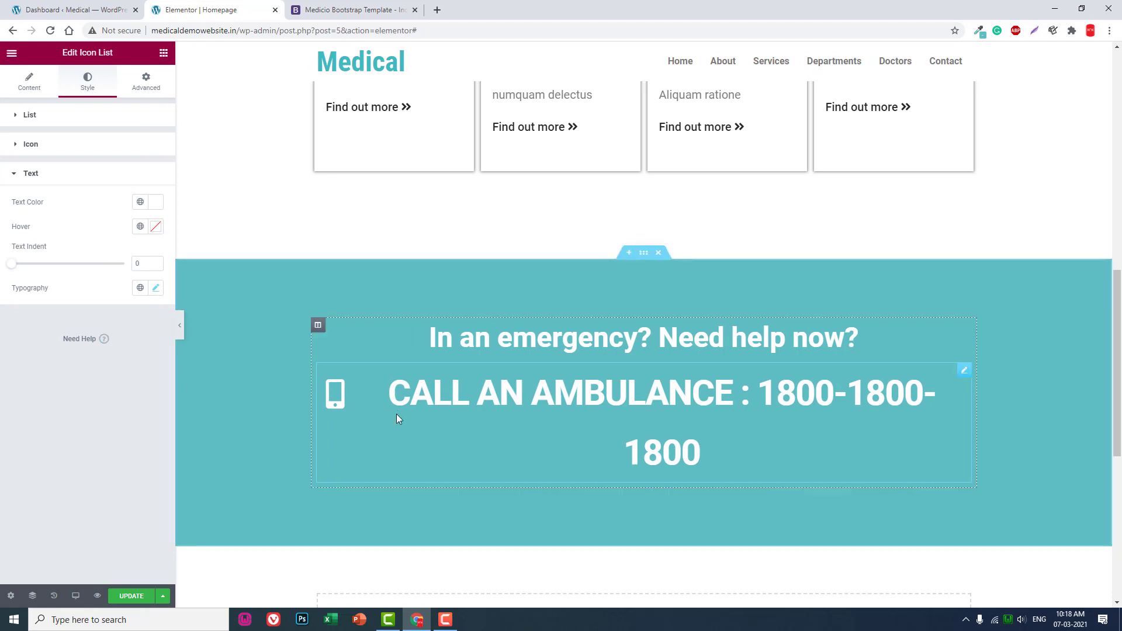
Set the ambulance text's font size to 50 px and the mobile phone icon's size to 40.
click(155, 288)
double_click(140, 378)
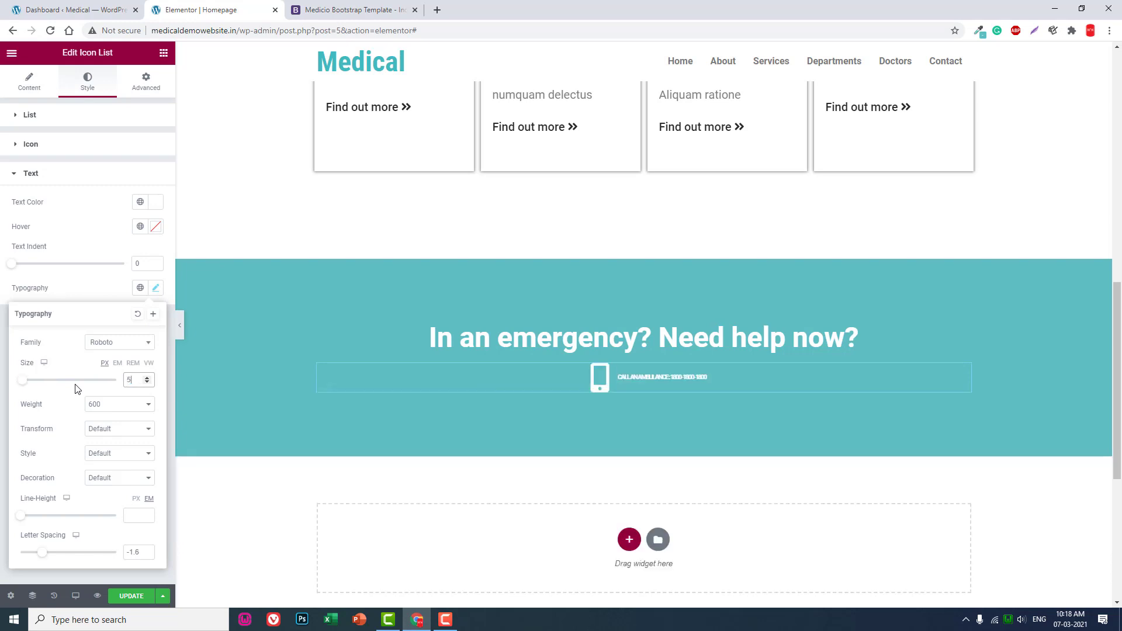
text(50)
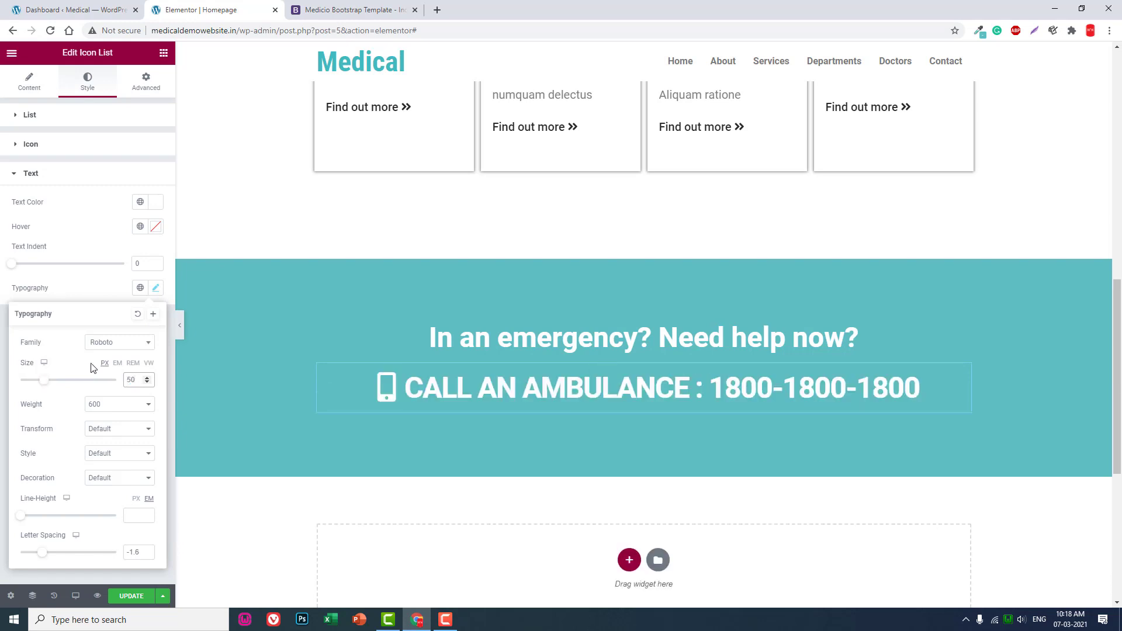
click(76, 143)
double_click(140, 235)
text(40)
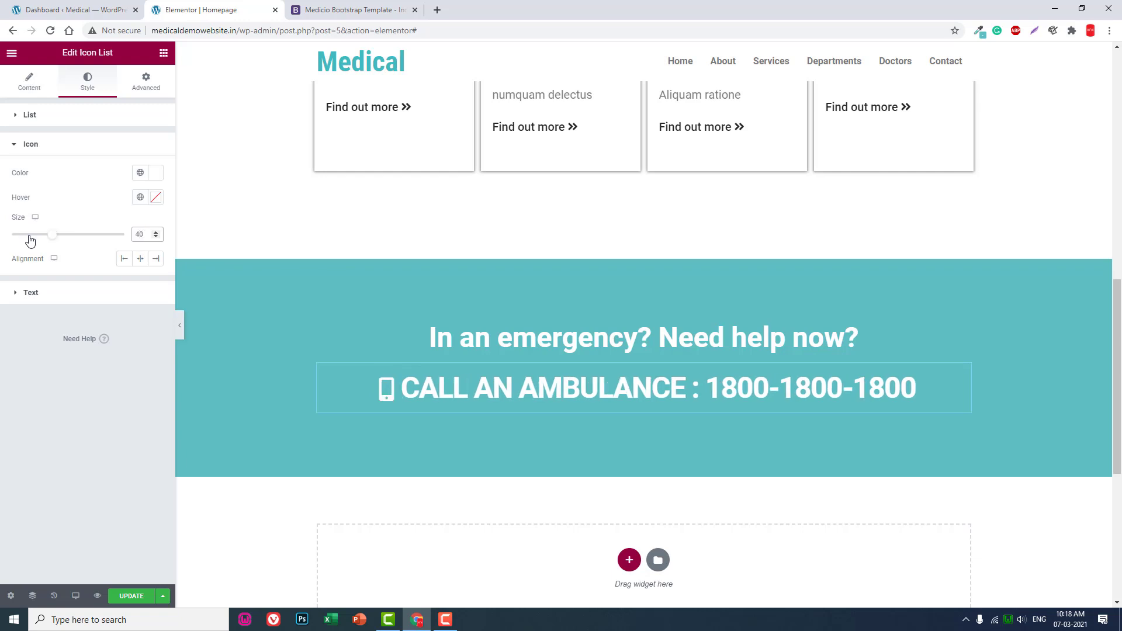
Examine the emergency banner and the sections above it at full page width.
click(180, 324)
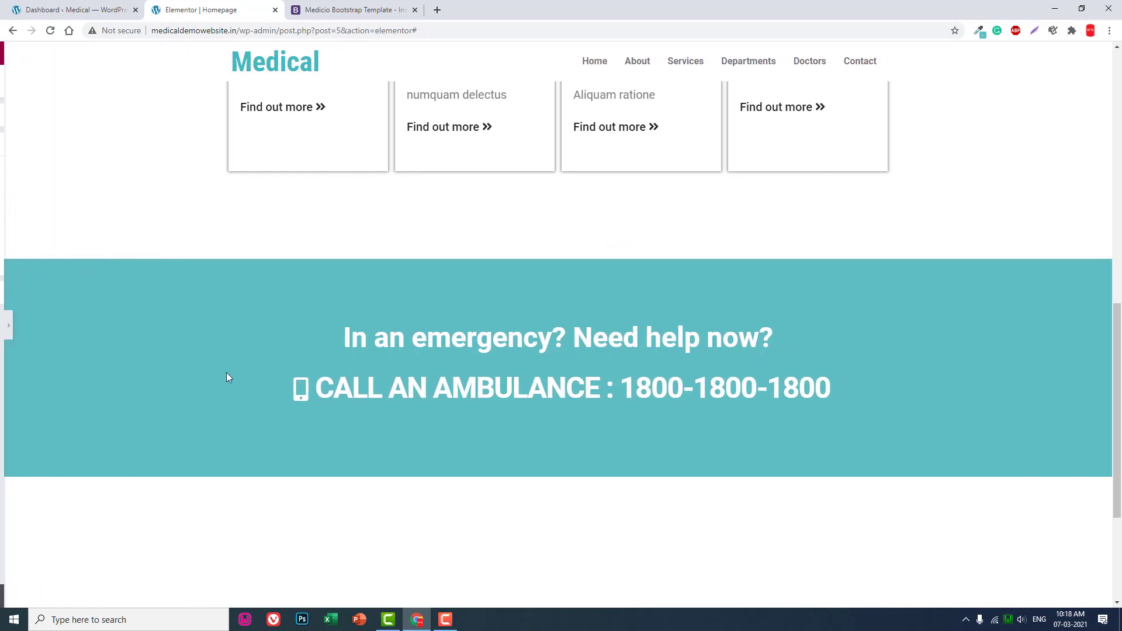
scroll(640, 405, down, 1)
scroll(640, 406, up, 1)
scroll(639, 405, down, 1)
scroll(640, 406, up, 1)
scroll(640, 407, up, 3)
scroll(640, 408, down, 4)
scroll(640, 407, up, 5)
scroll(641, 409, up, 5)
scroll(641, 409, down, 9)
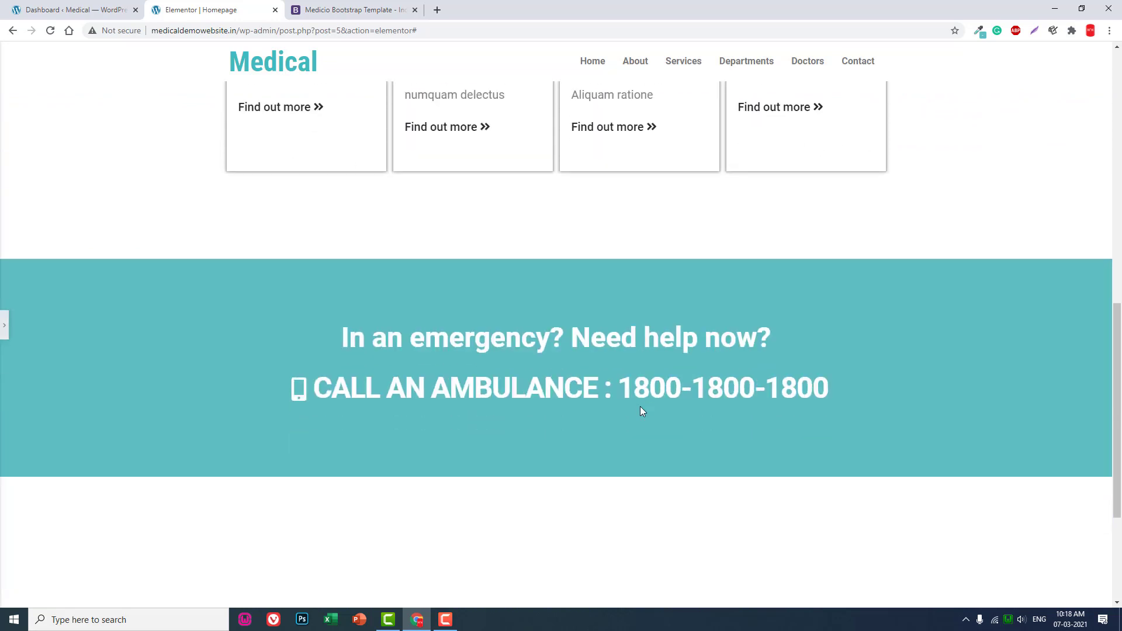
scroll(640, 406, up, 1)
Return to the editing view and update the homepage to save the emergency banner.
click(4, 325)
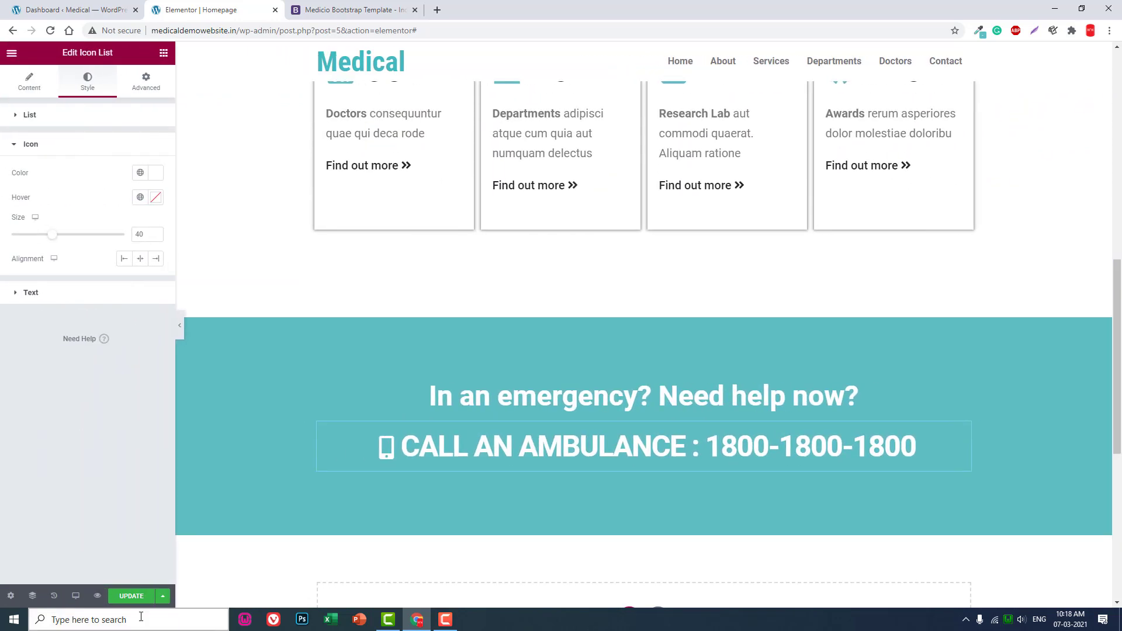
click(132, 602)
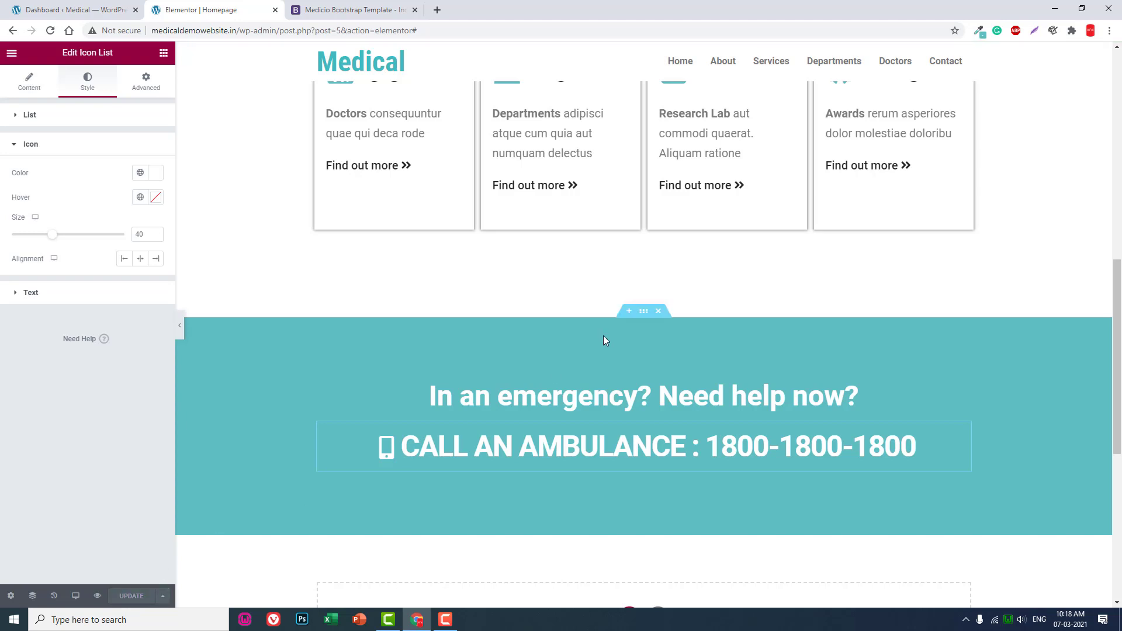
Check the counter cards and emergency banner at full page width, and return to the editing view at the empty area below the banner.
scroll(602, 337, up, 4)
click(180, 325)
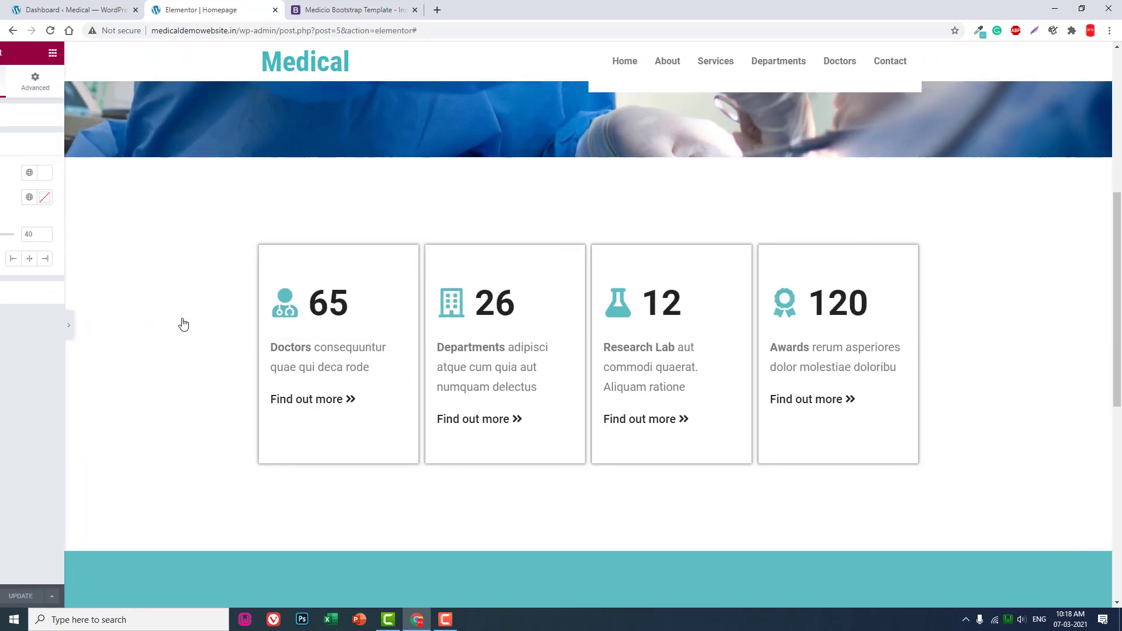
scroll(508, 303, down, 4)
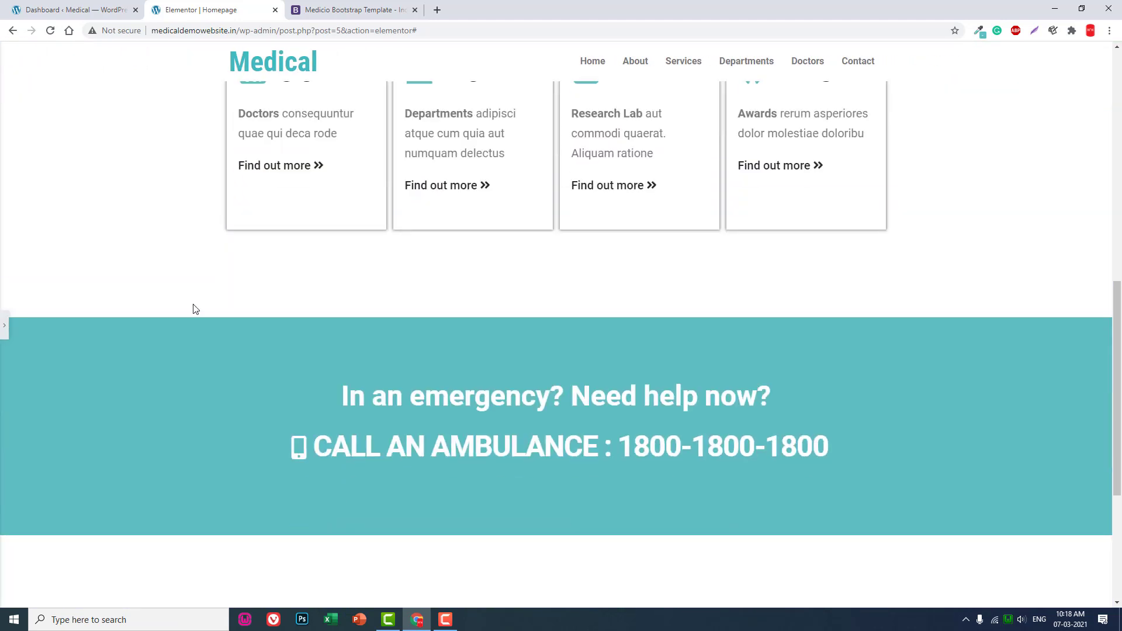
click(4, 325)
scroll(329, 340, down, 5)
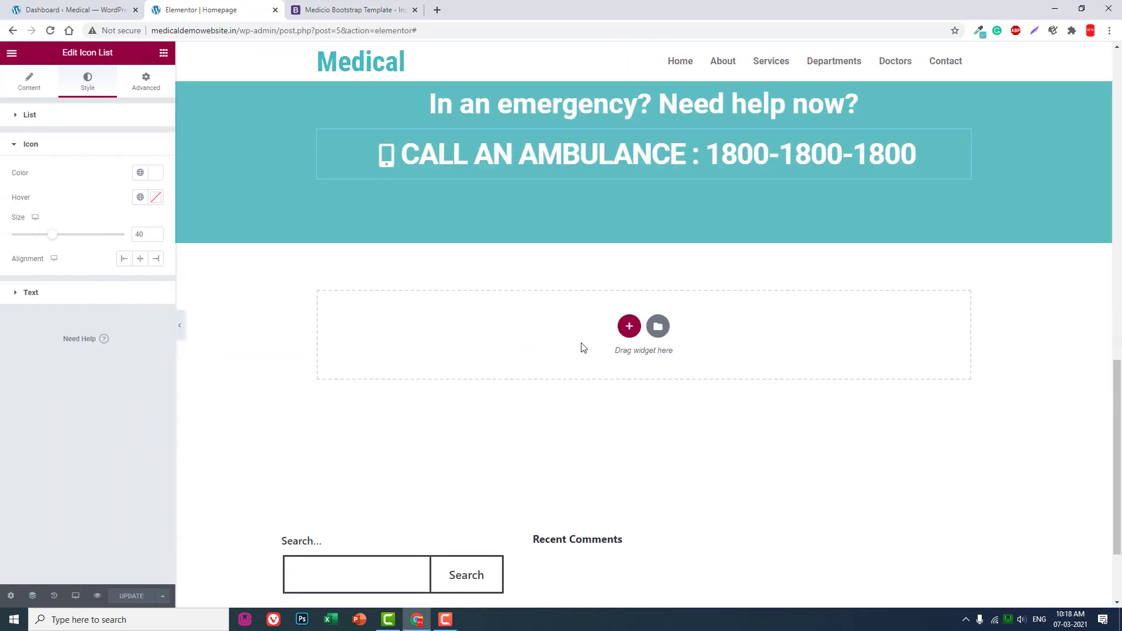
Examine the About Us section's layout in the Medicio reference template and return to the Elementor homepage.
click(381, 13)
scroll(483, 215, down, 5)
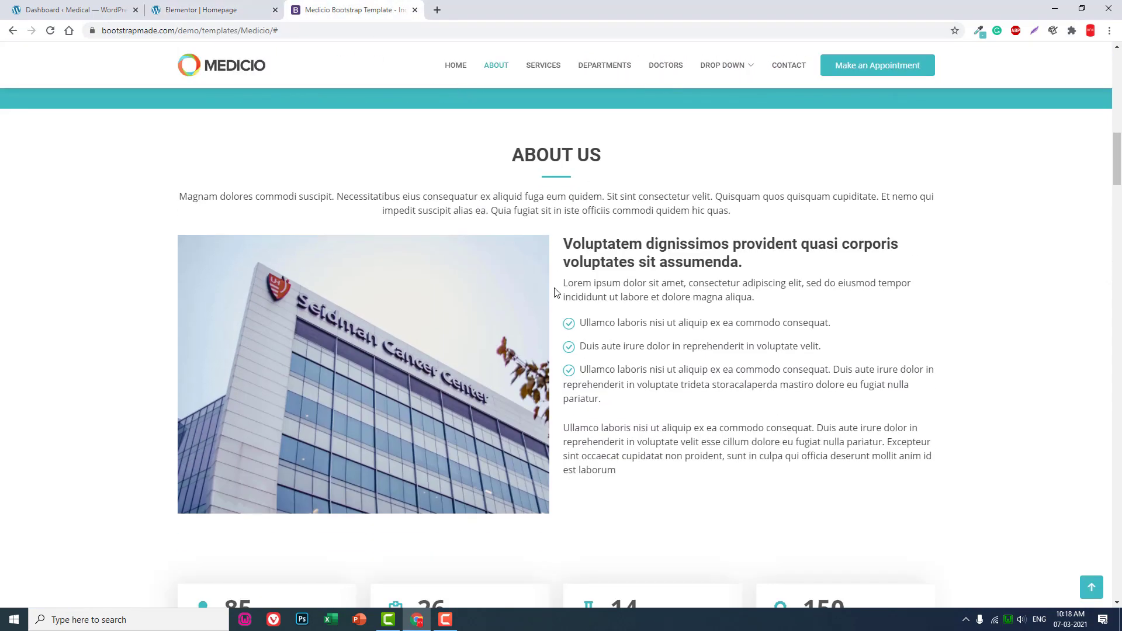
scroll(589, 290, up, 5)
scroll(555, 337, down, 5)
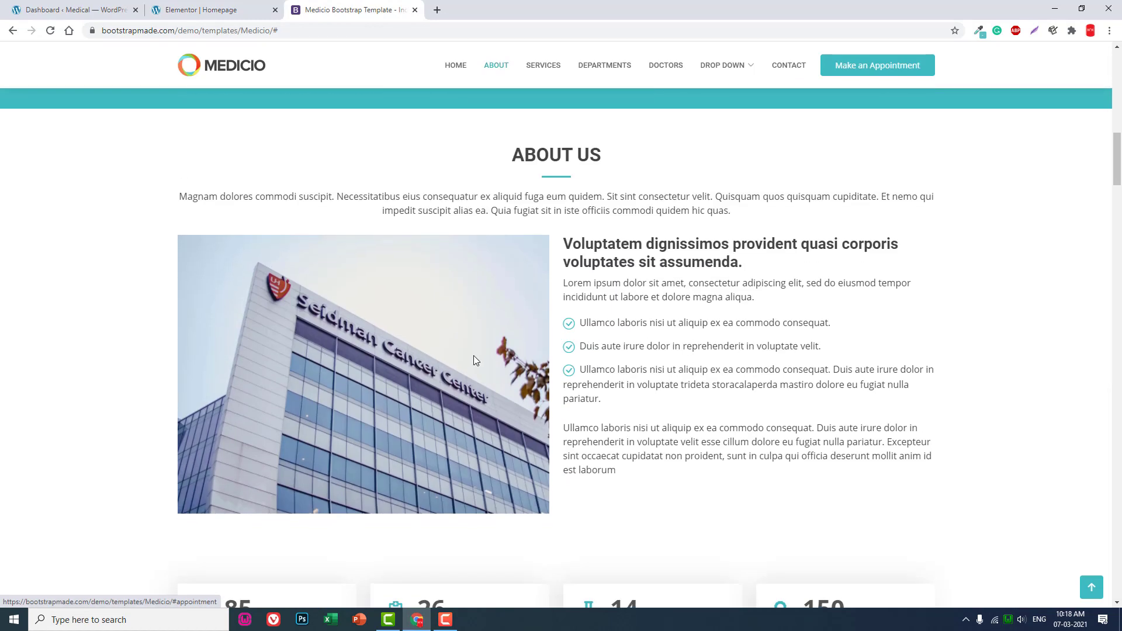
scroll(554, 337, down, 1)
scroll(546, 348, up, 3)
scroll(537, 355, down, 1)
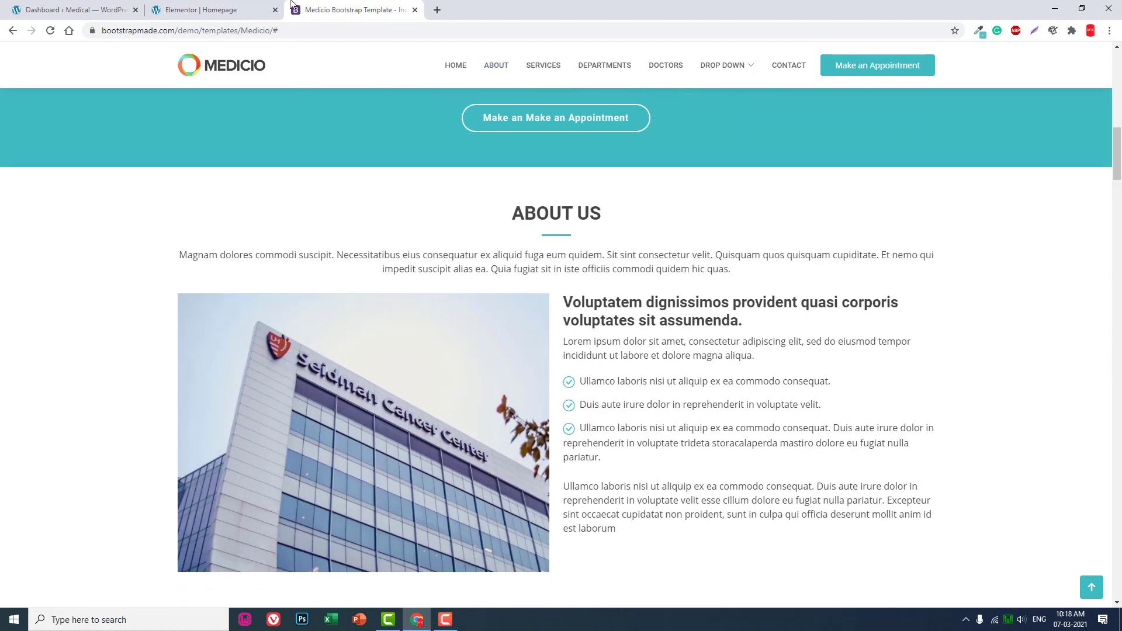
click(257, 9)
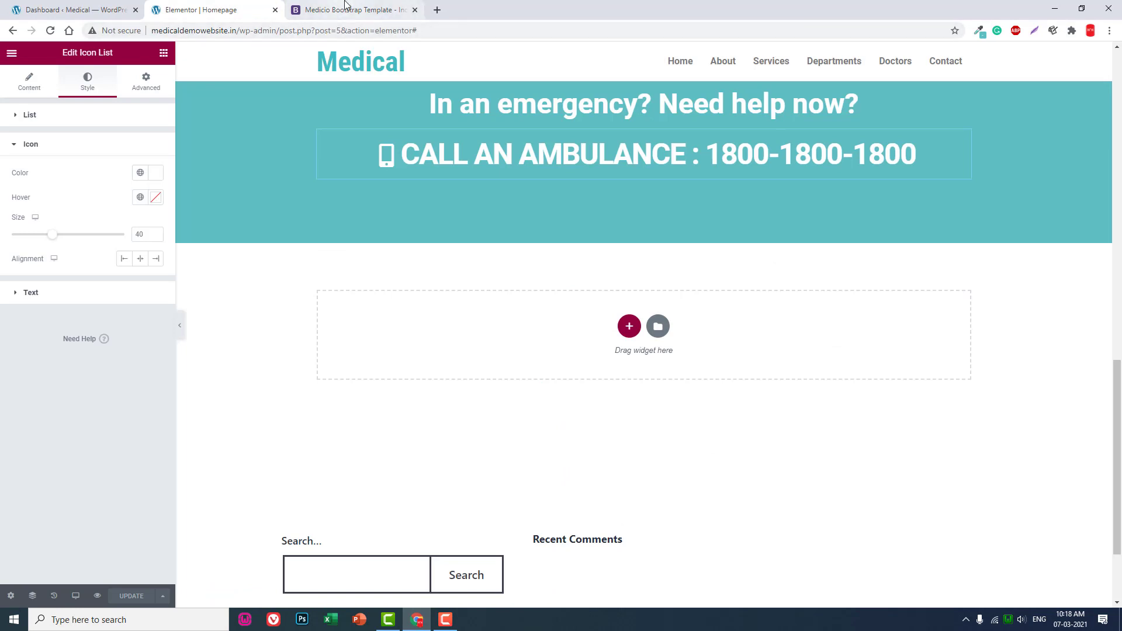